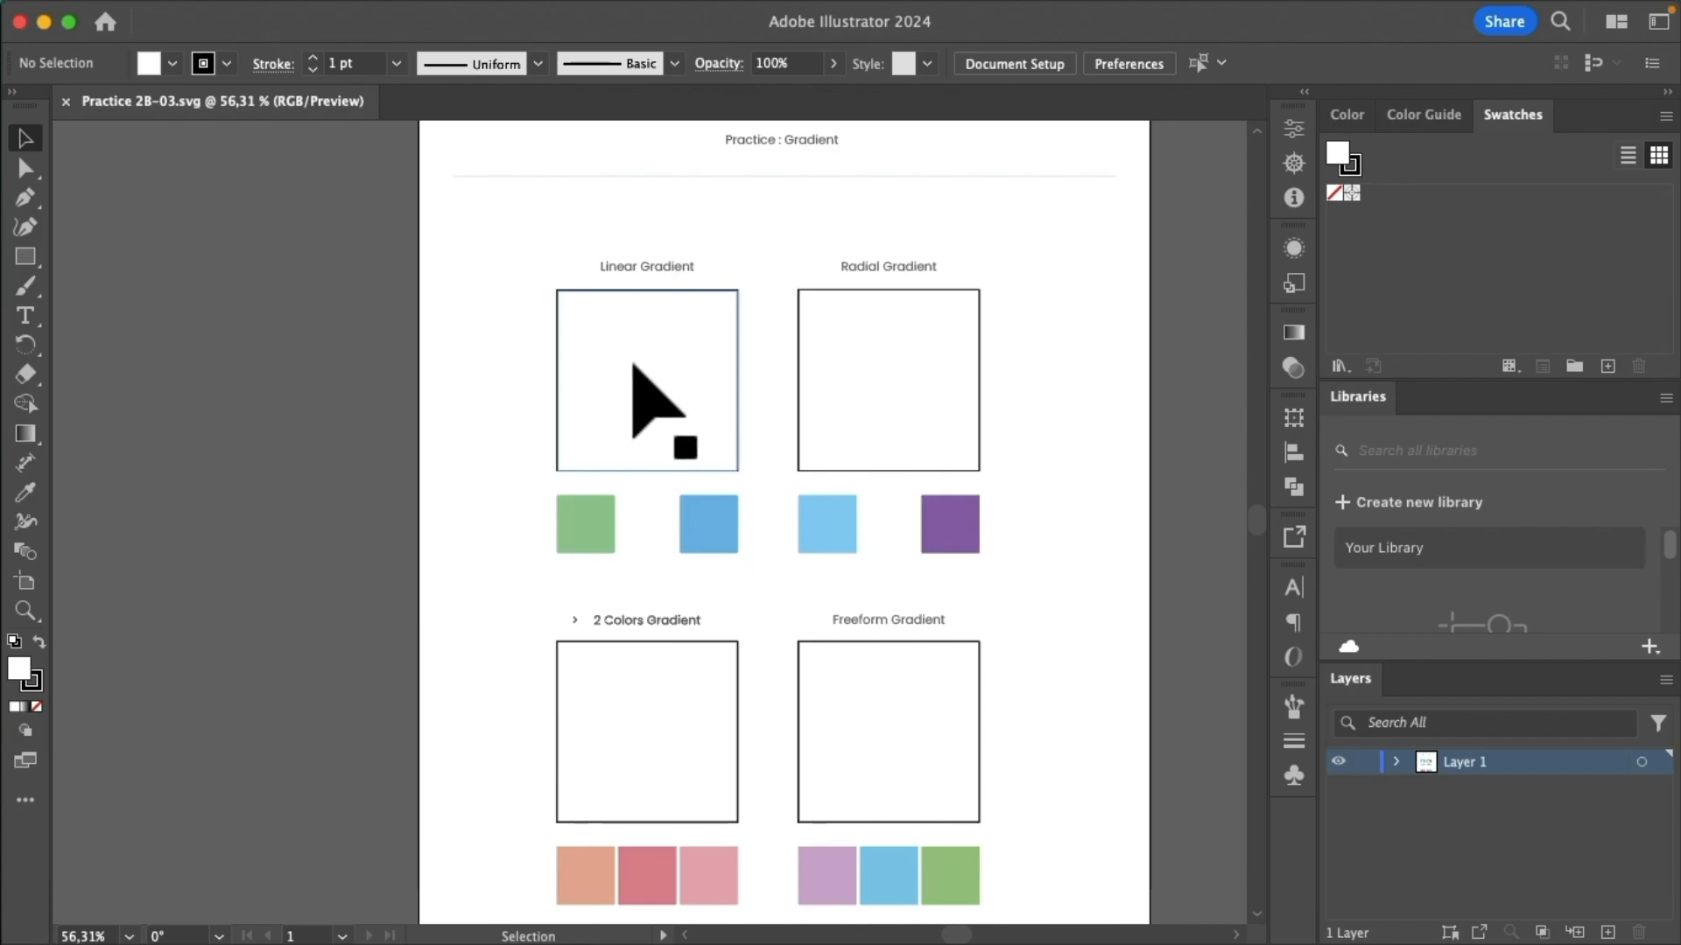
# Ungroup the whole practice artwork and the nested group holding the gradient squares and color samples.
pyautogui.click(657, 429)
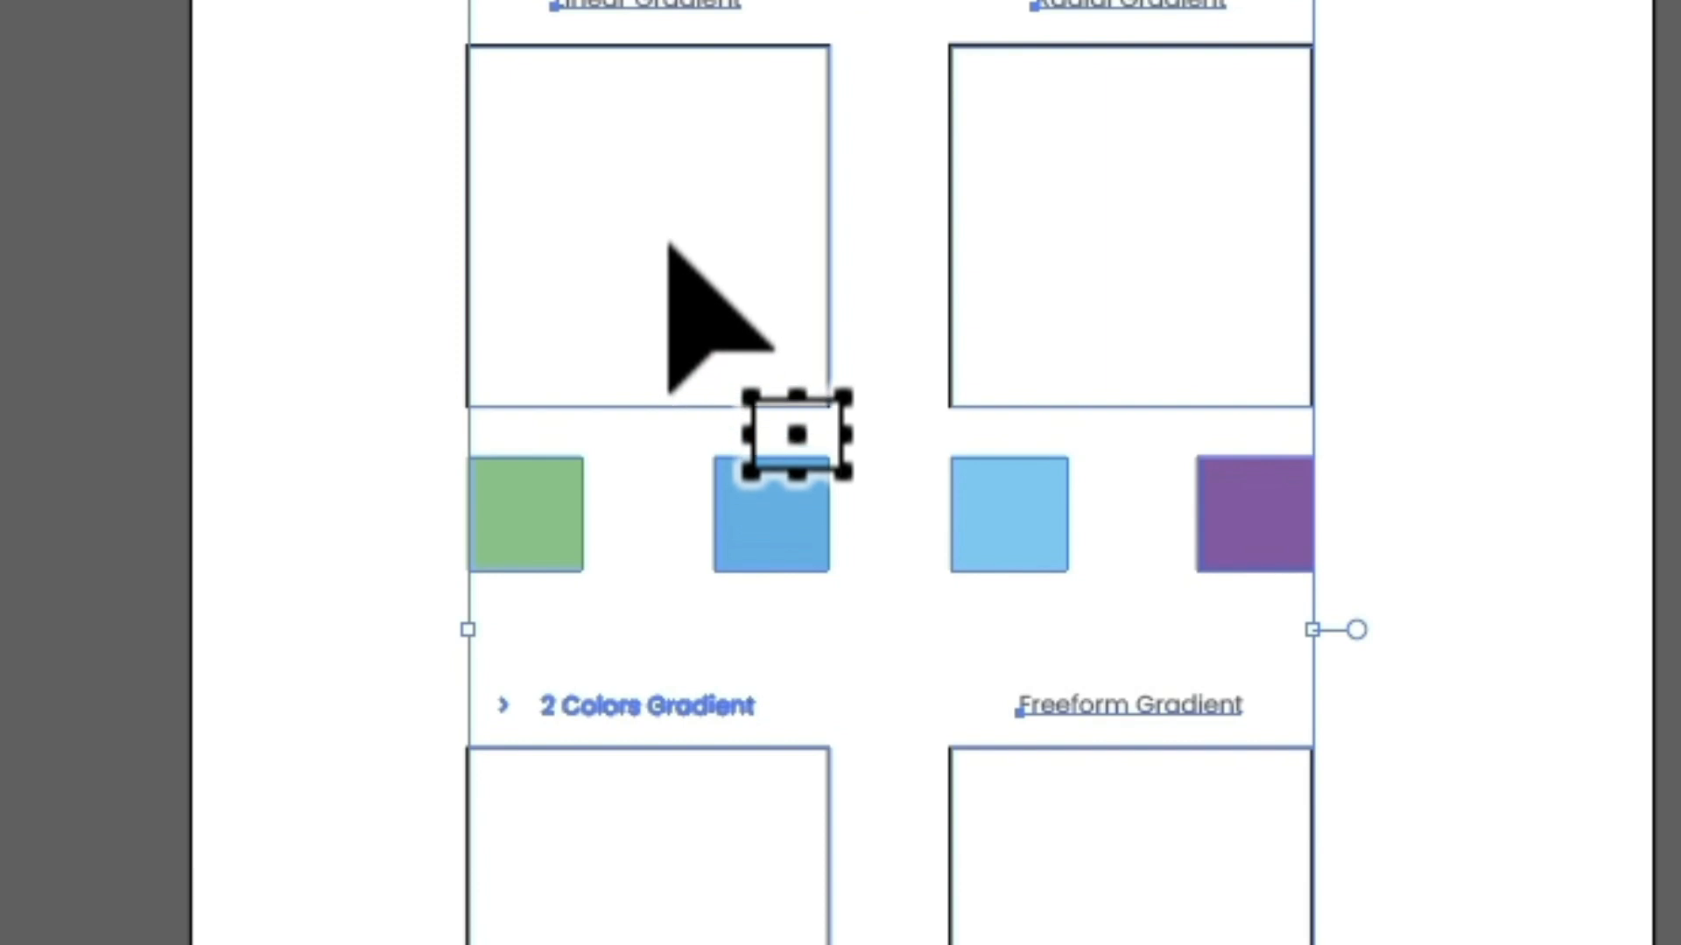
pyautogui.rightClick(683, 198)
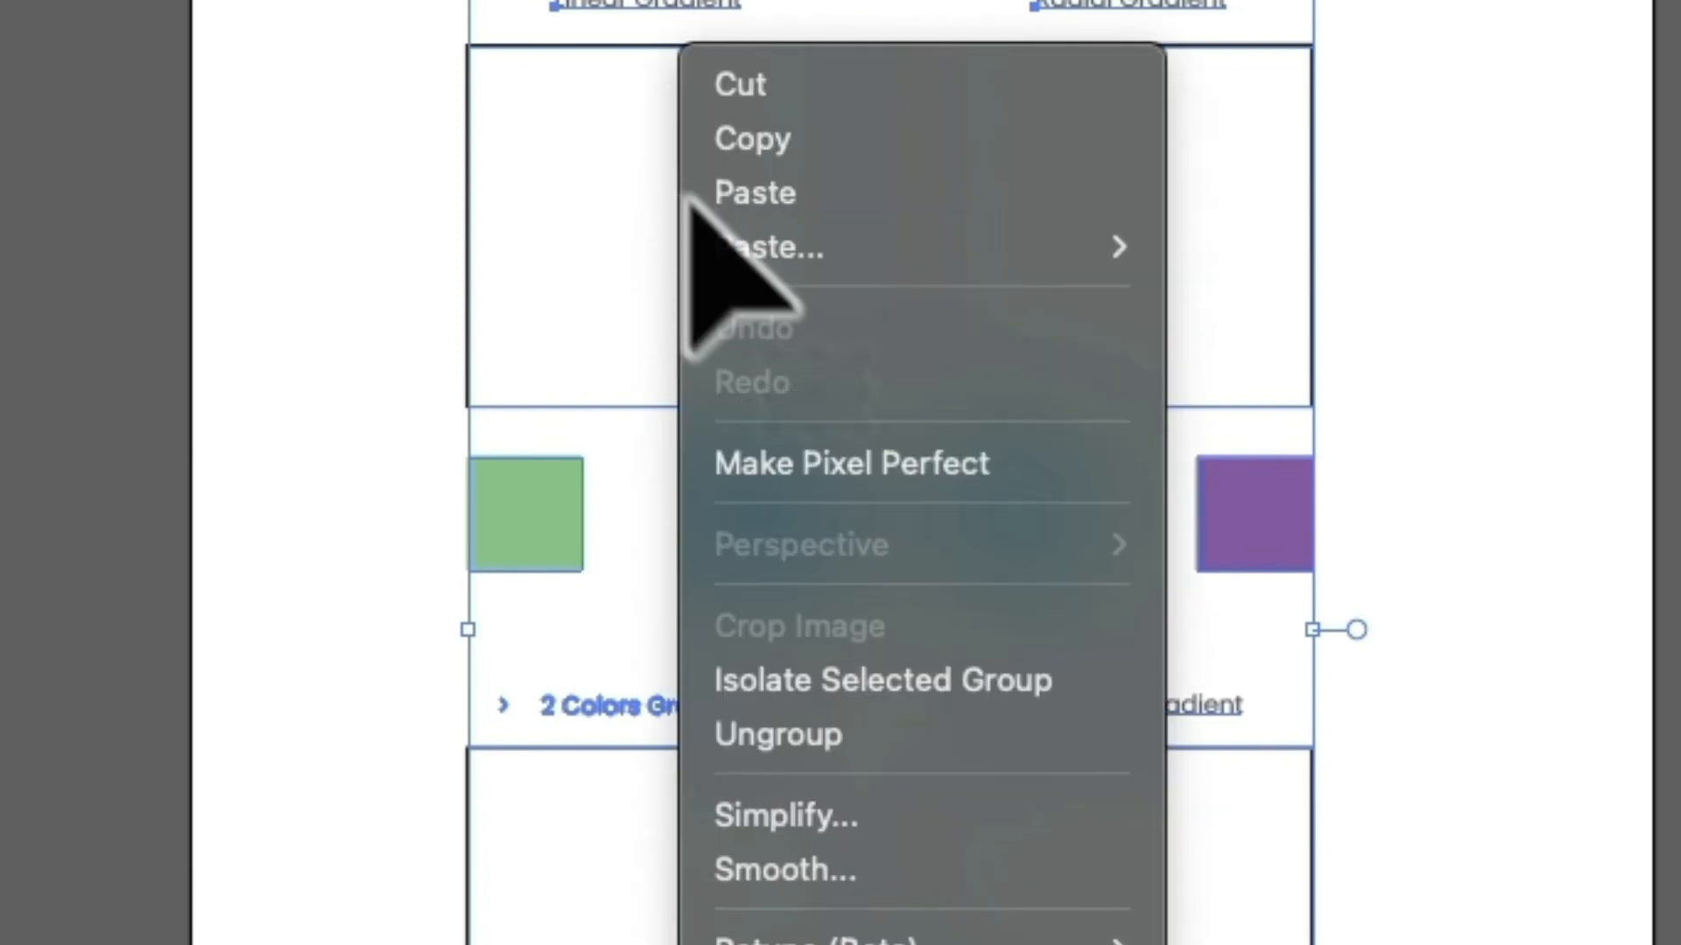
pyautogui.click(1035, 733)
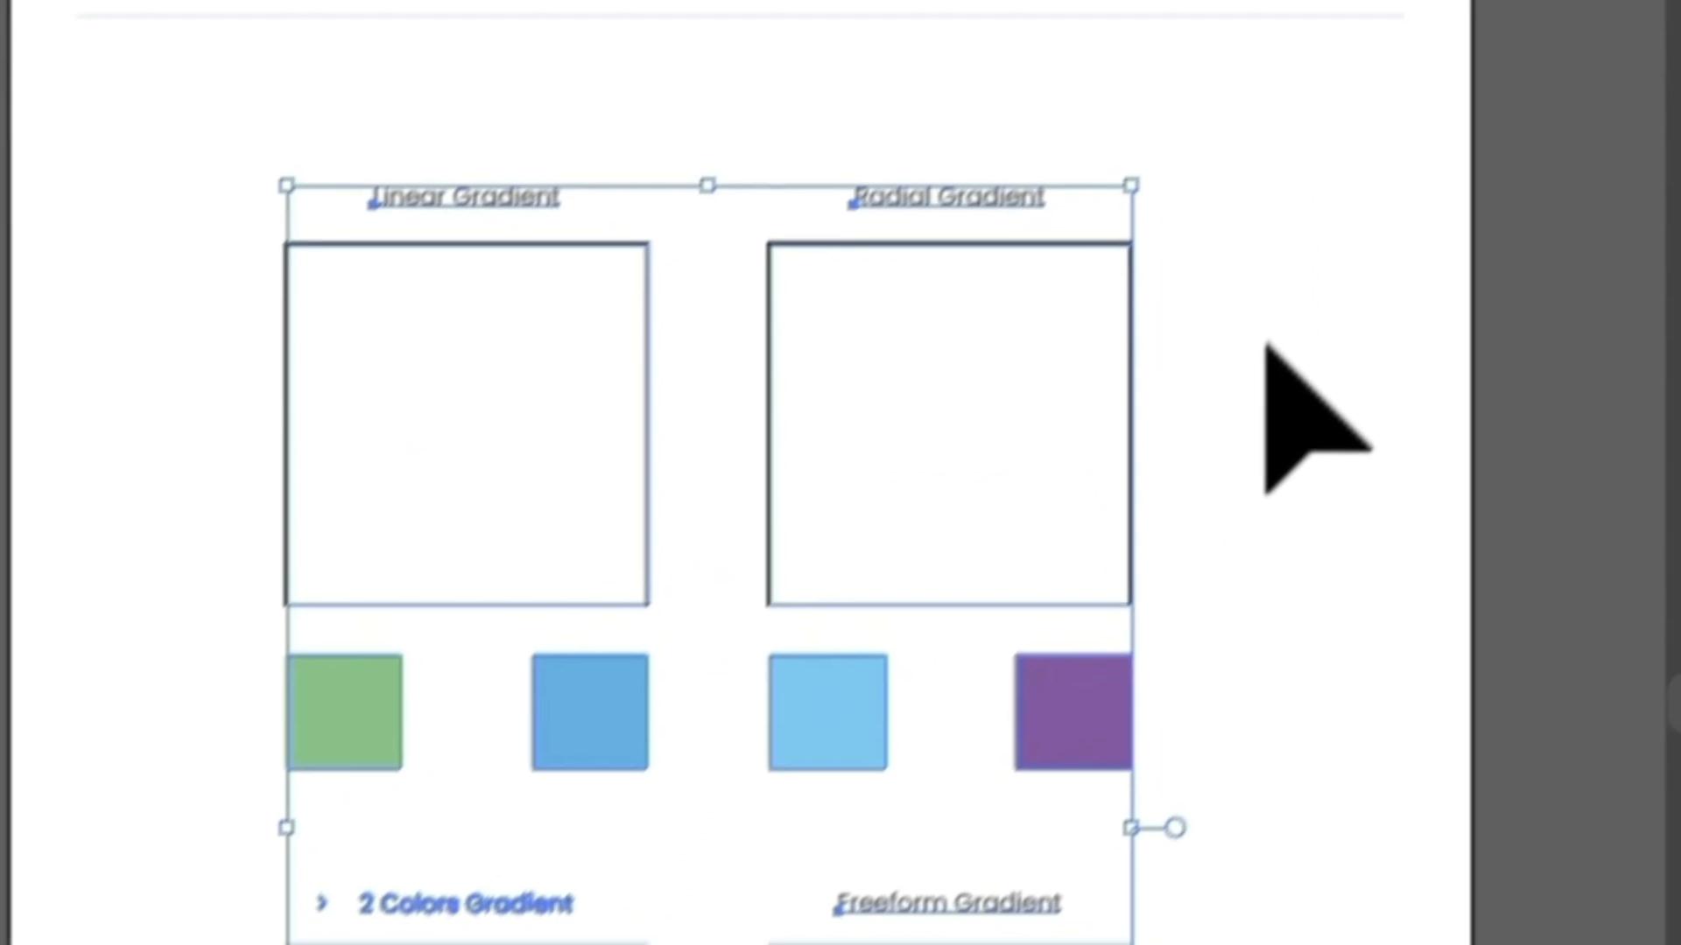
pyautogui.click(1448, 150)
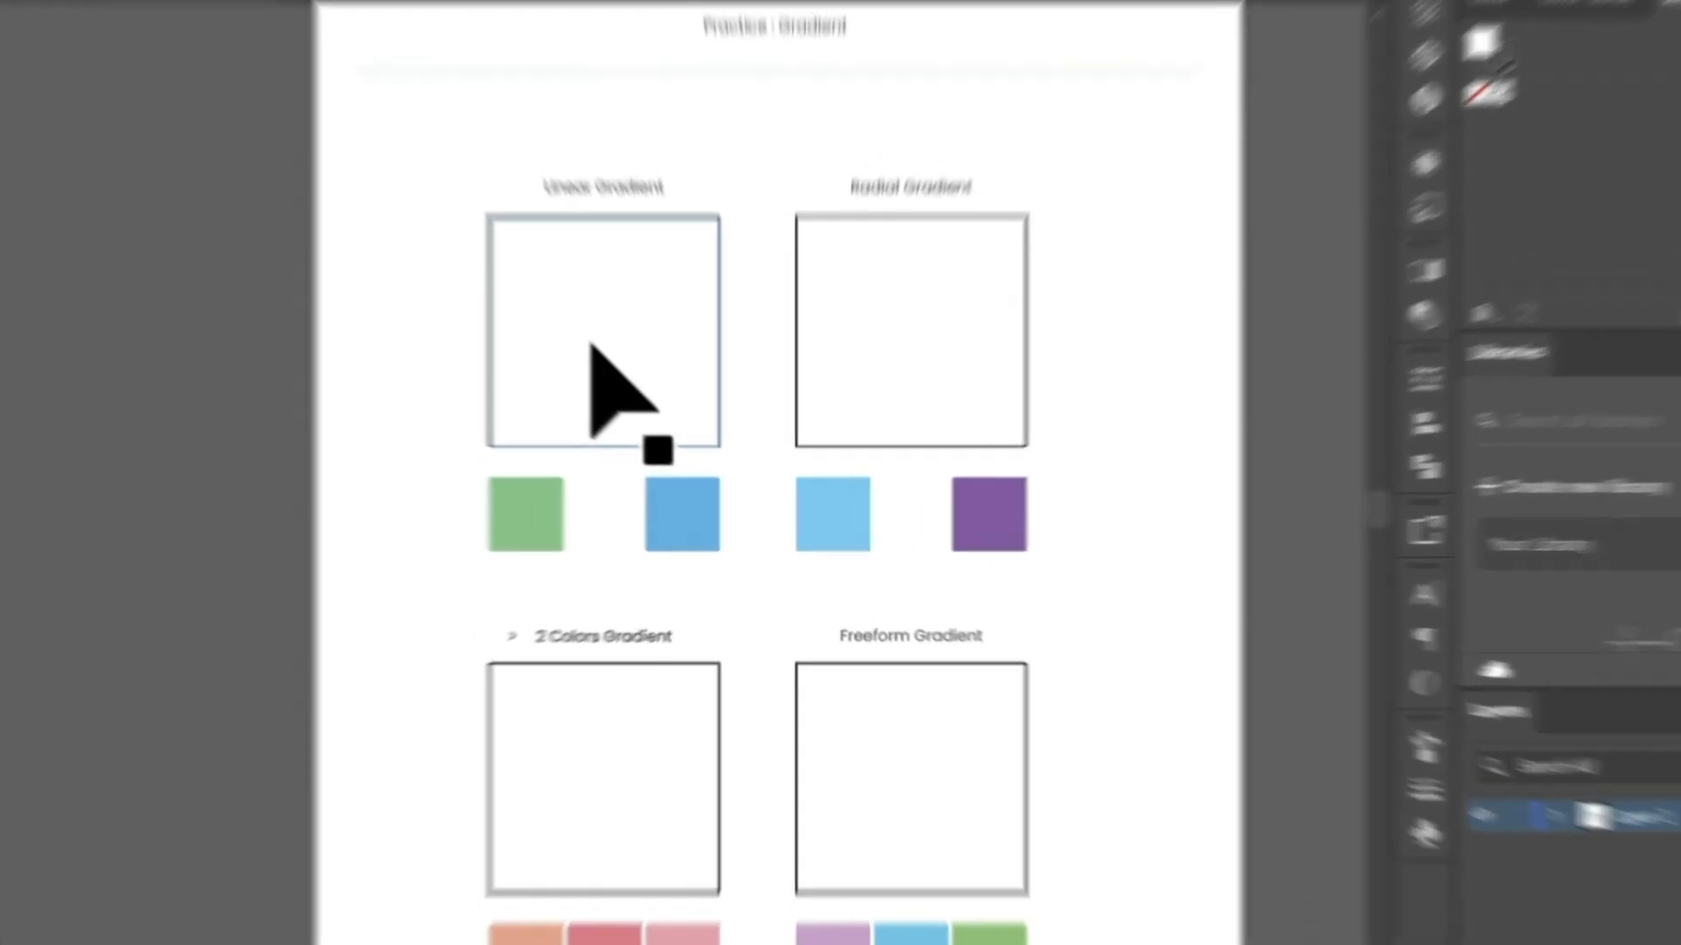
pyautogui.click(636, 392)
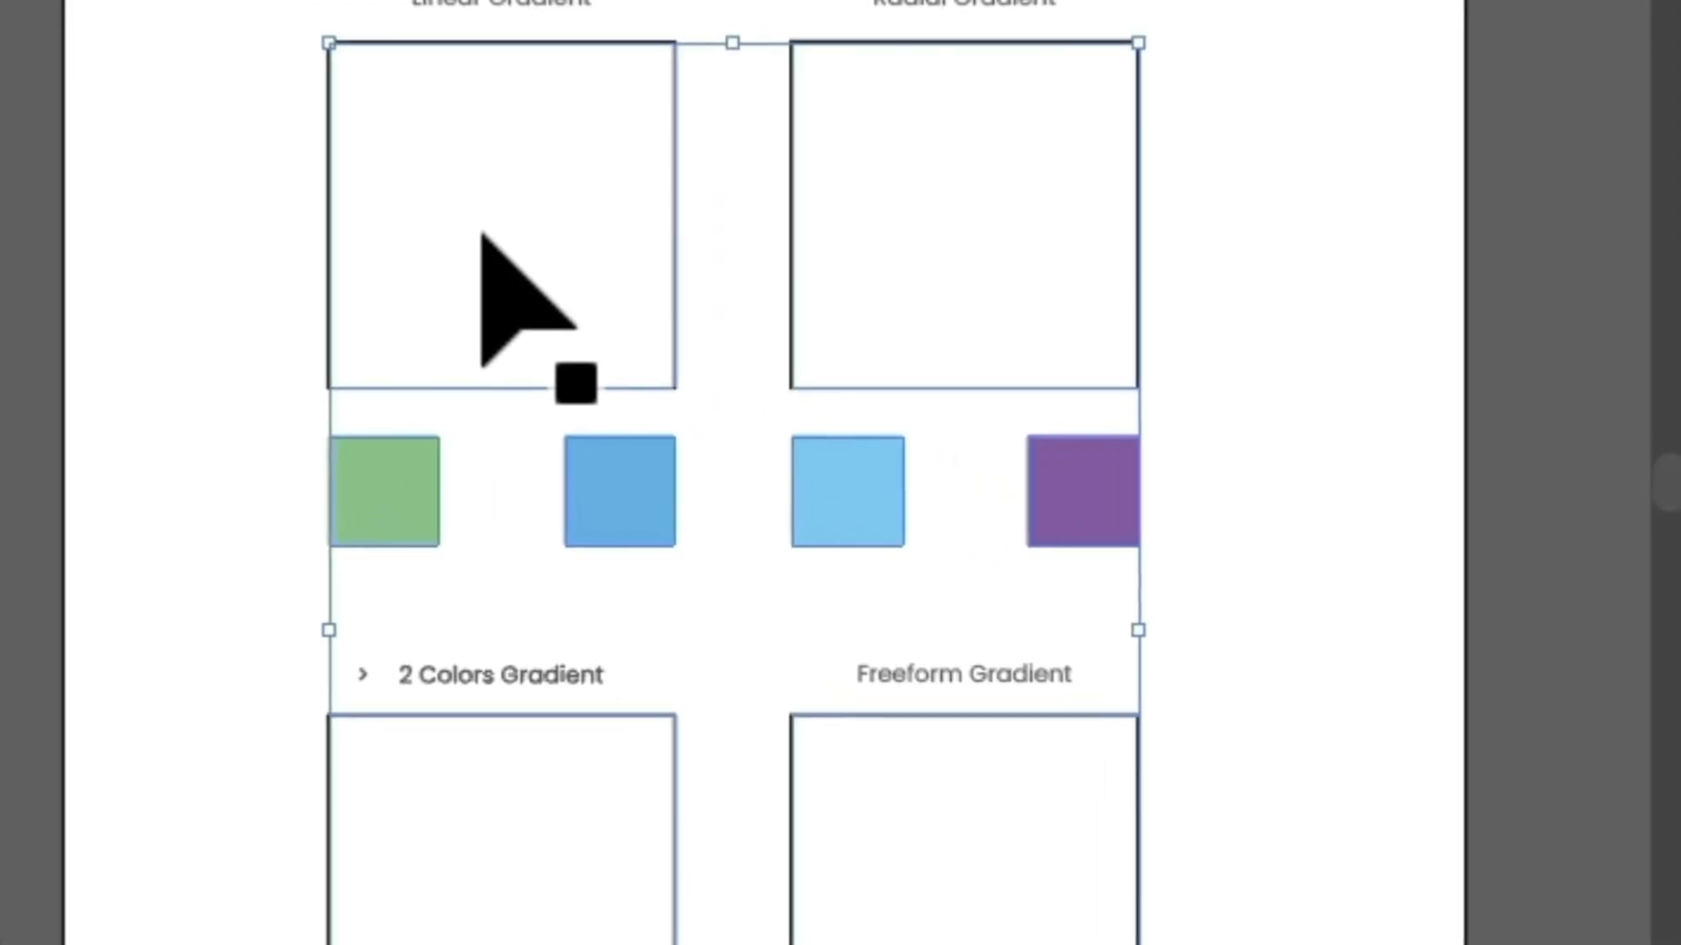
pyautogui.rightClick(637, 391)
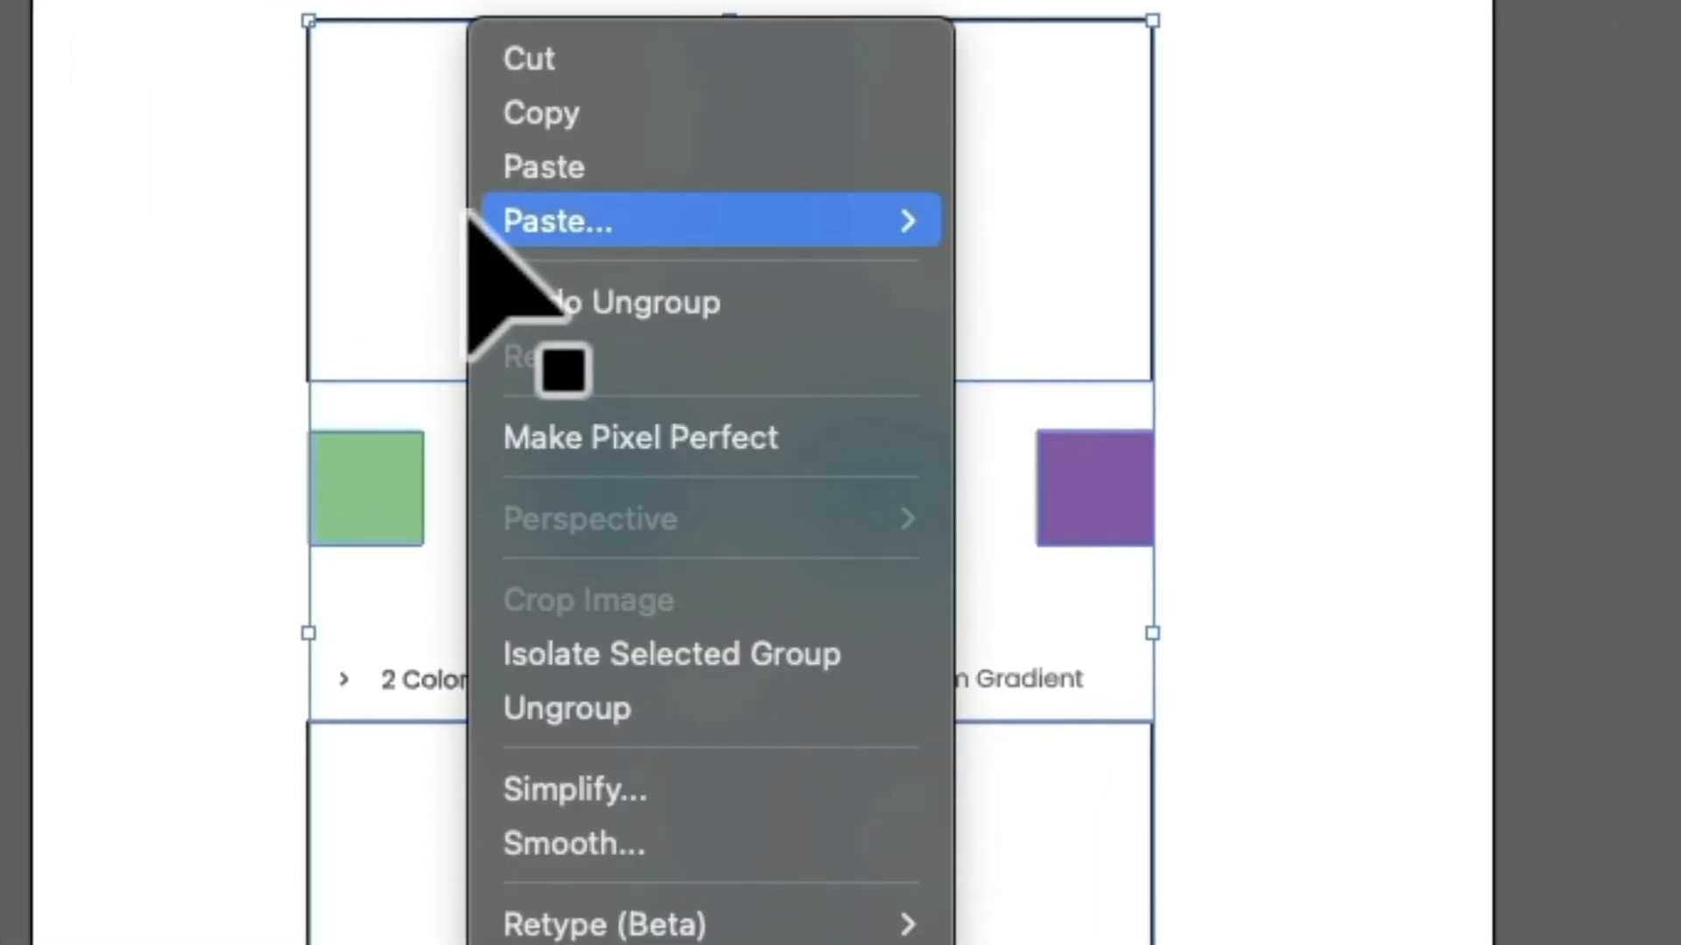
pyautogui.click(662, 705)
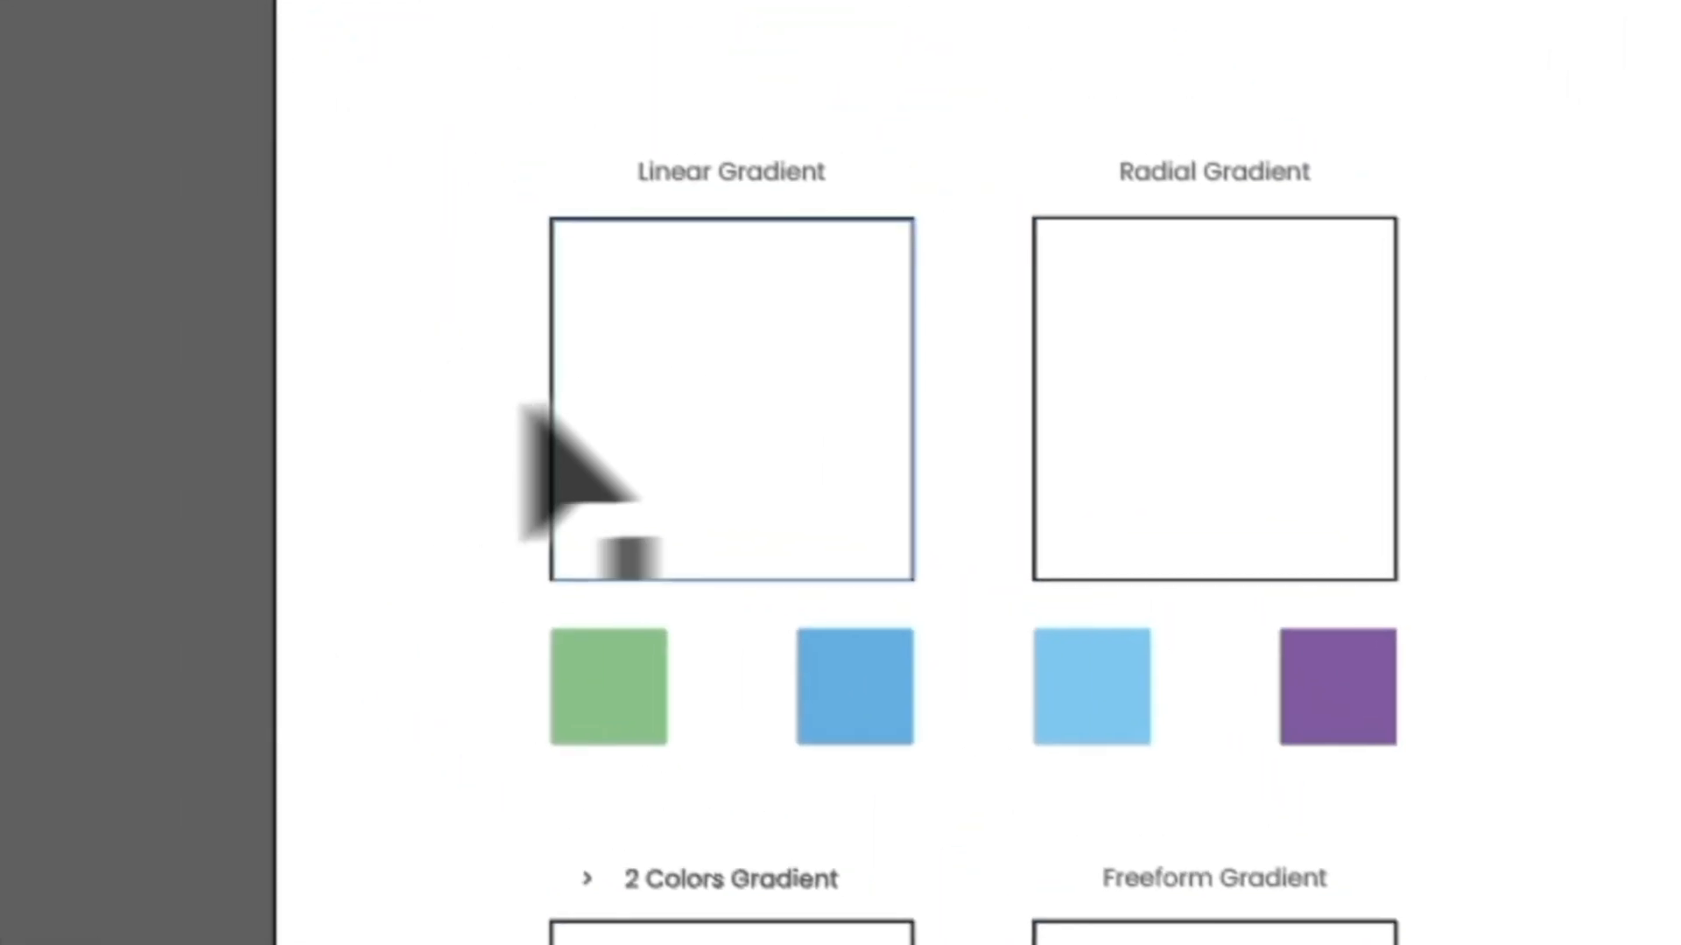
pyautogui.click(593, 208)
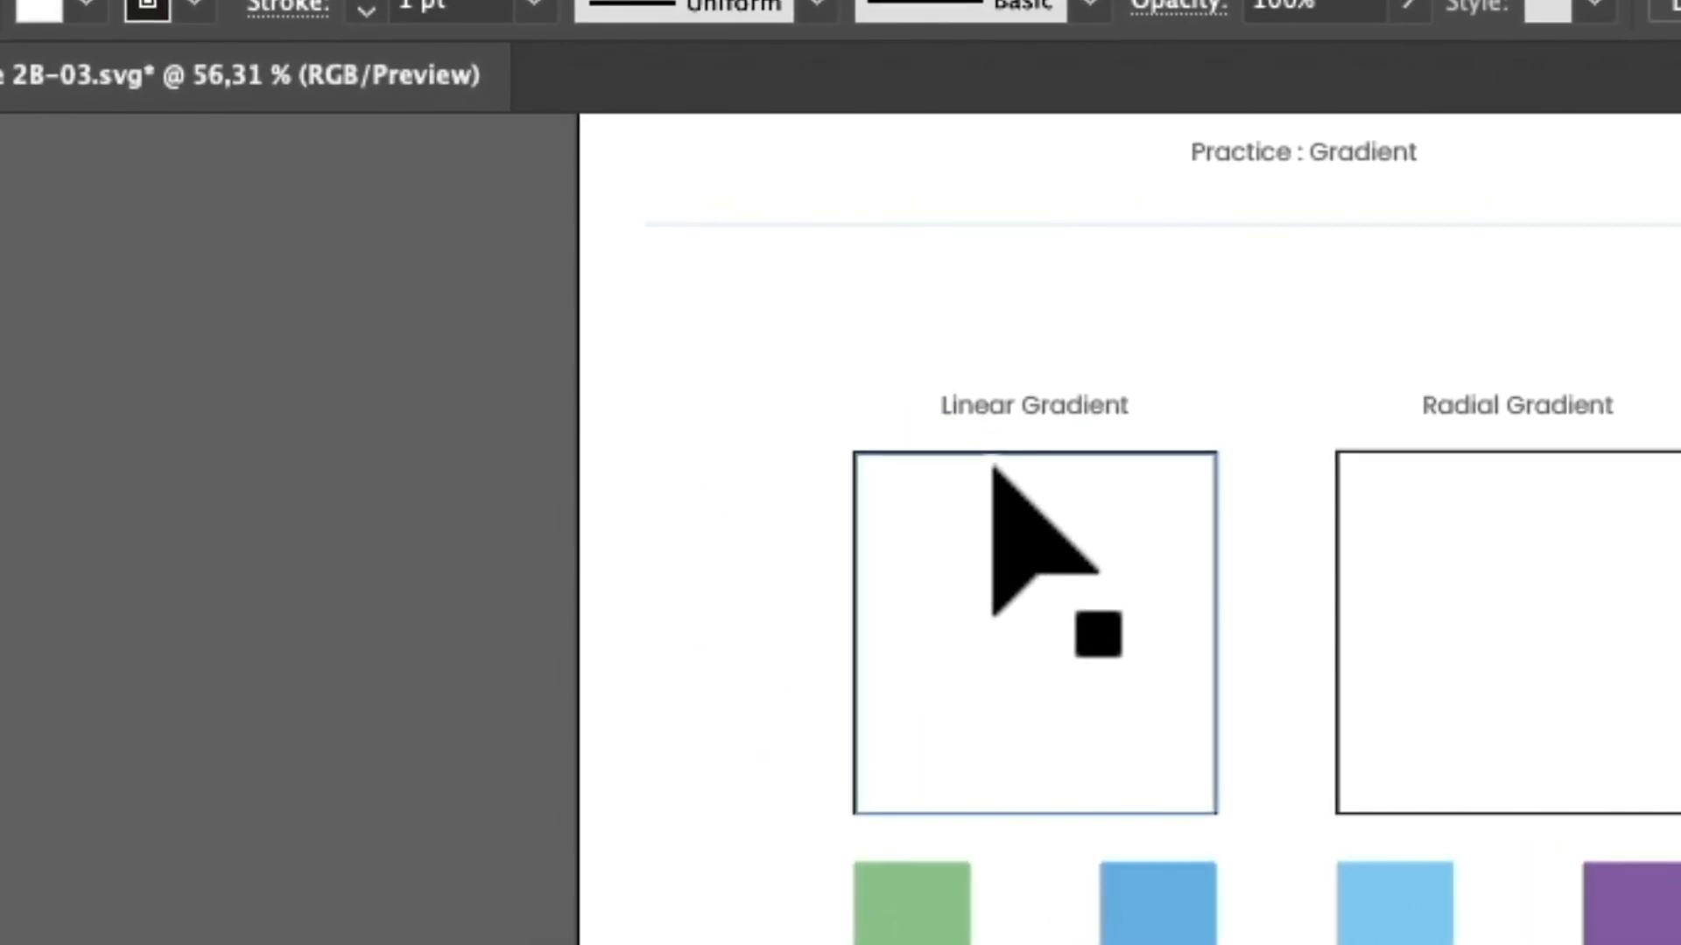
# Select the Linear Gradient square and its green and blue color samples in turn to check that they are separate objects.
pyautogui.click(1022, 564)
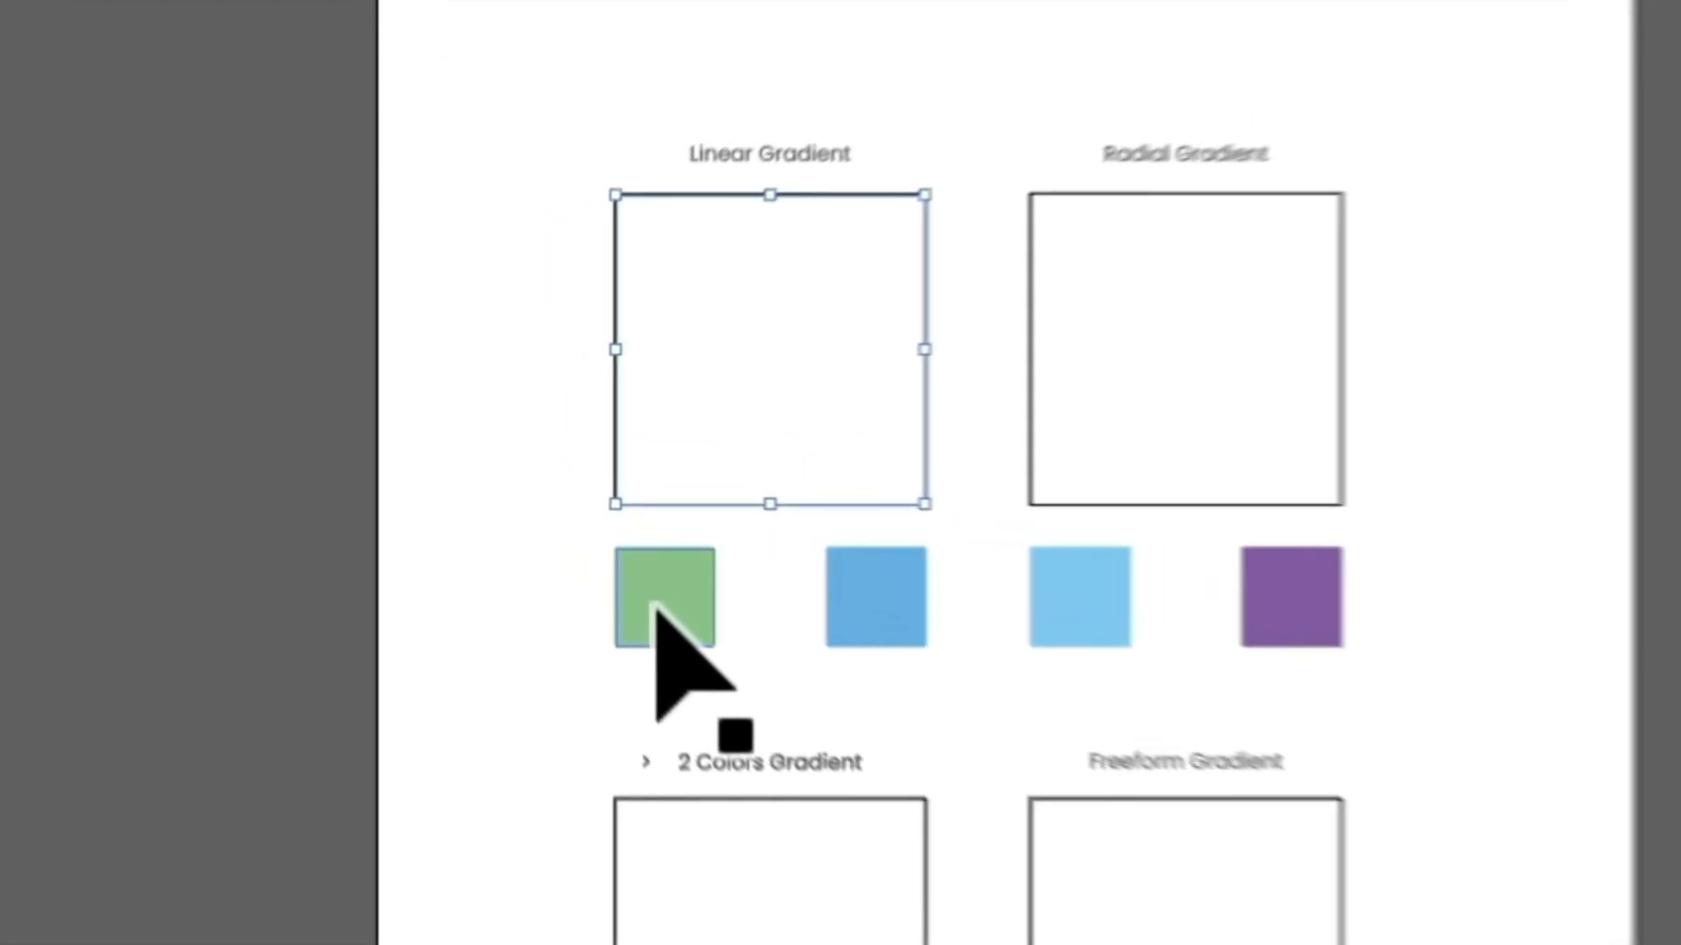
pyautogui.click(584, 534)
pyautogui.click(710, 526)
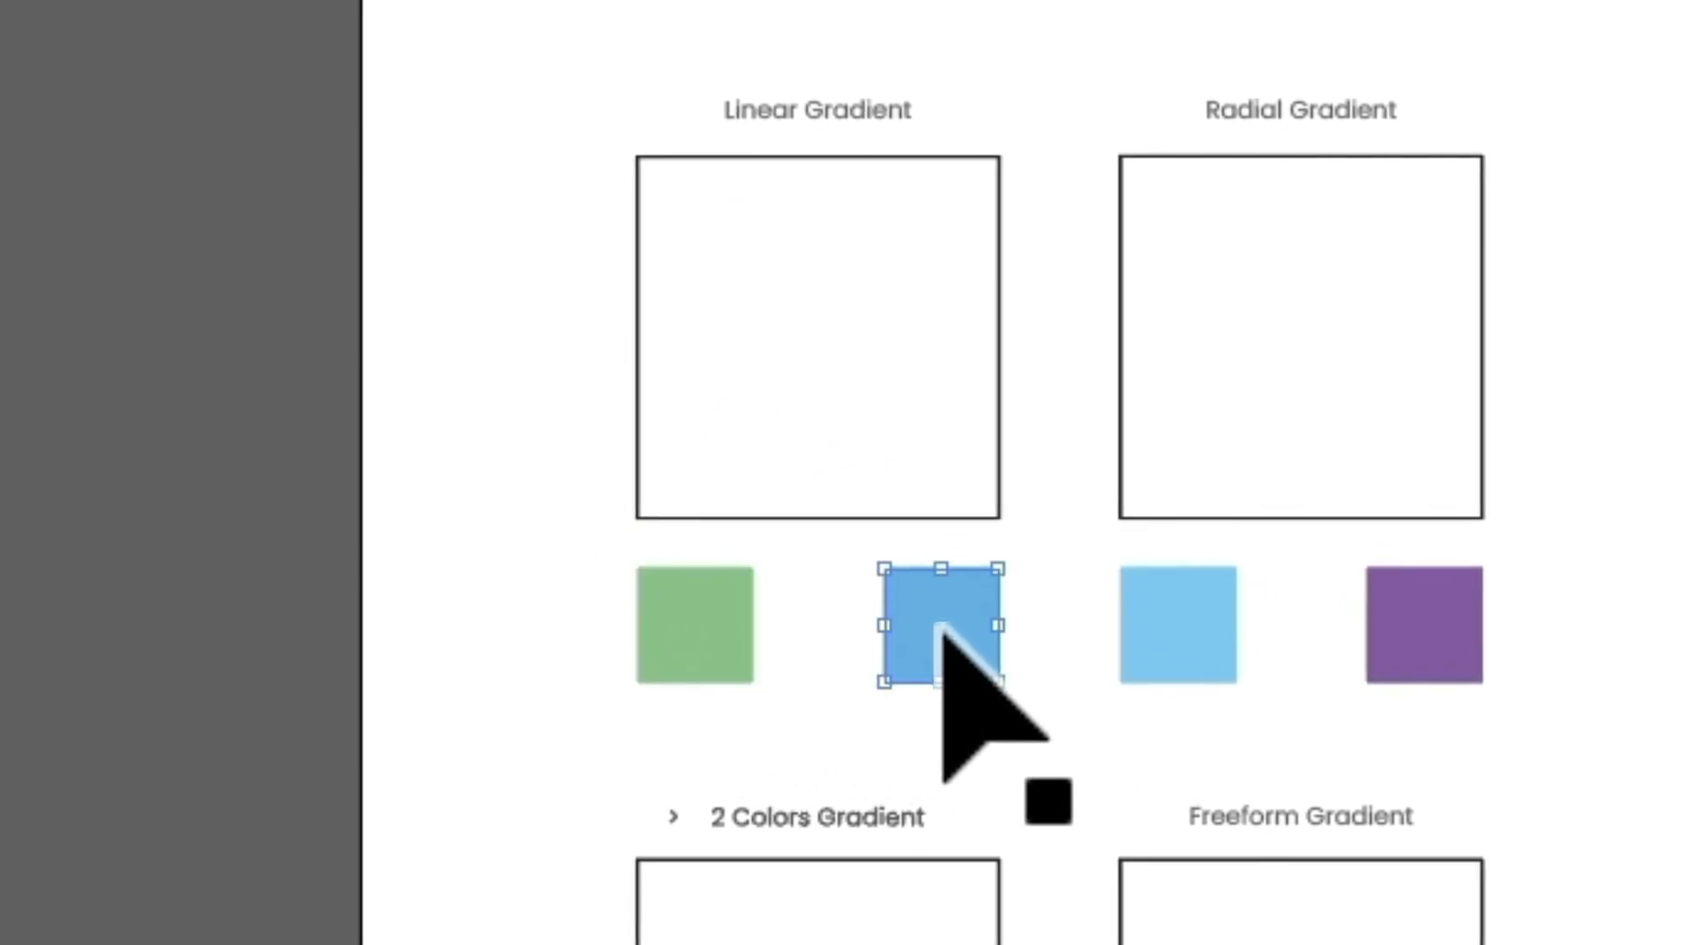
pyautogui.click(622, 664)
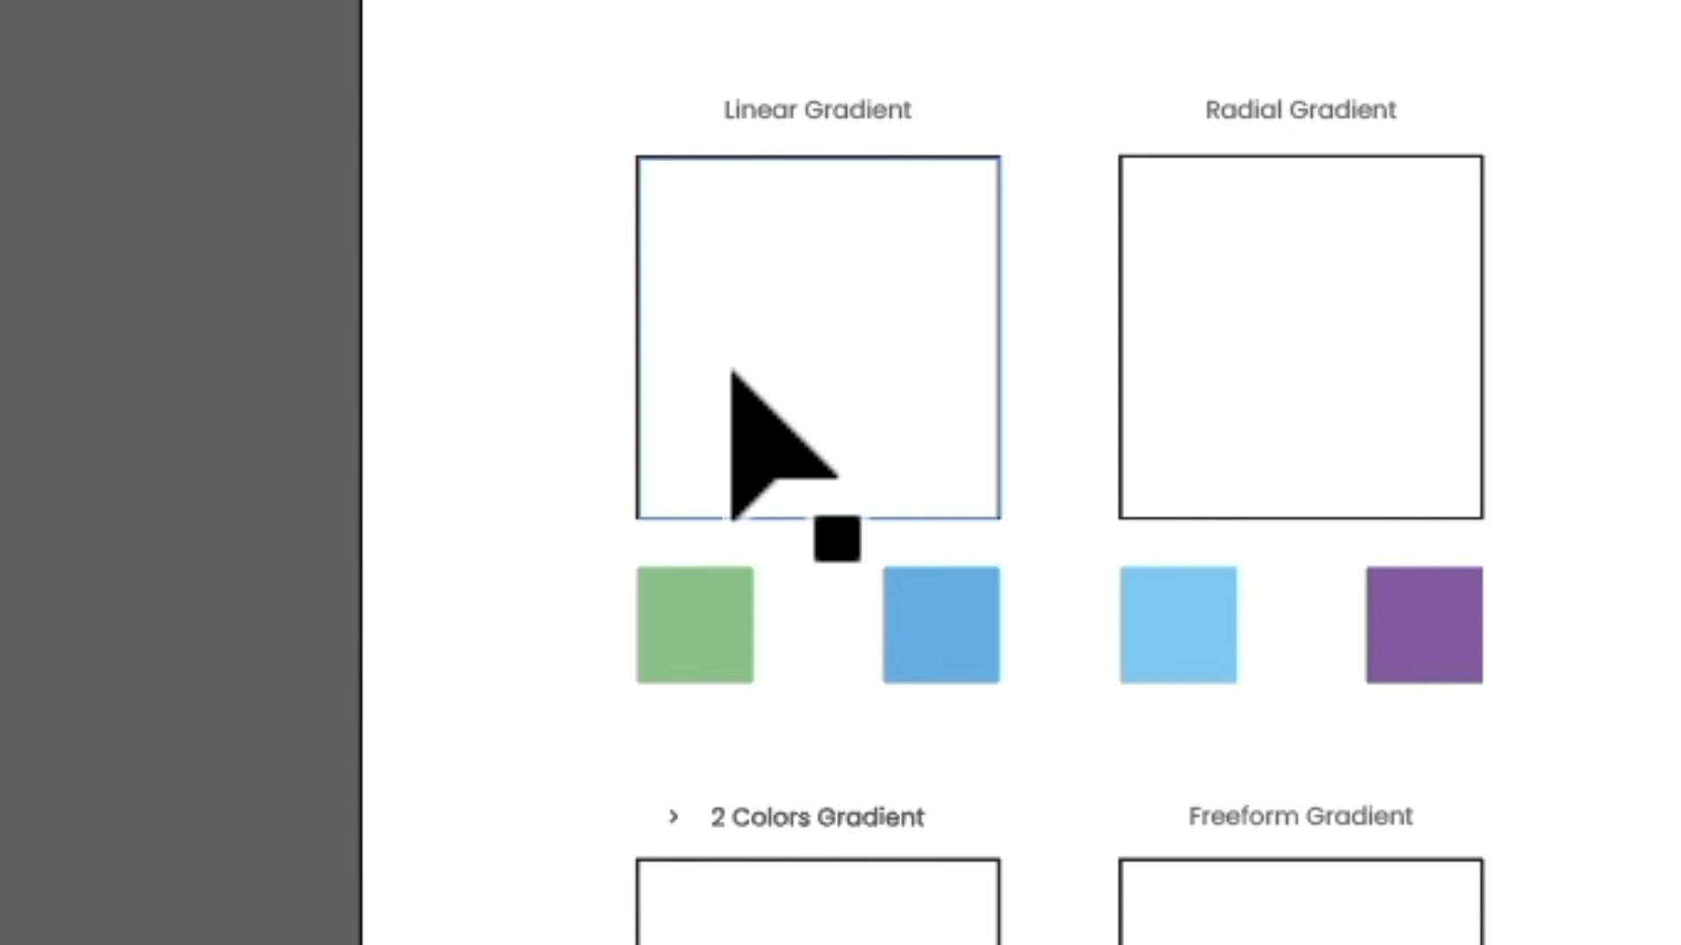
# Fill the Linear Gradient square with the default white-to-black linear gradient using the Gradient tool.
pyautogui.click(849, 319)
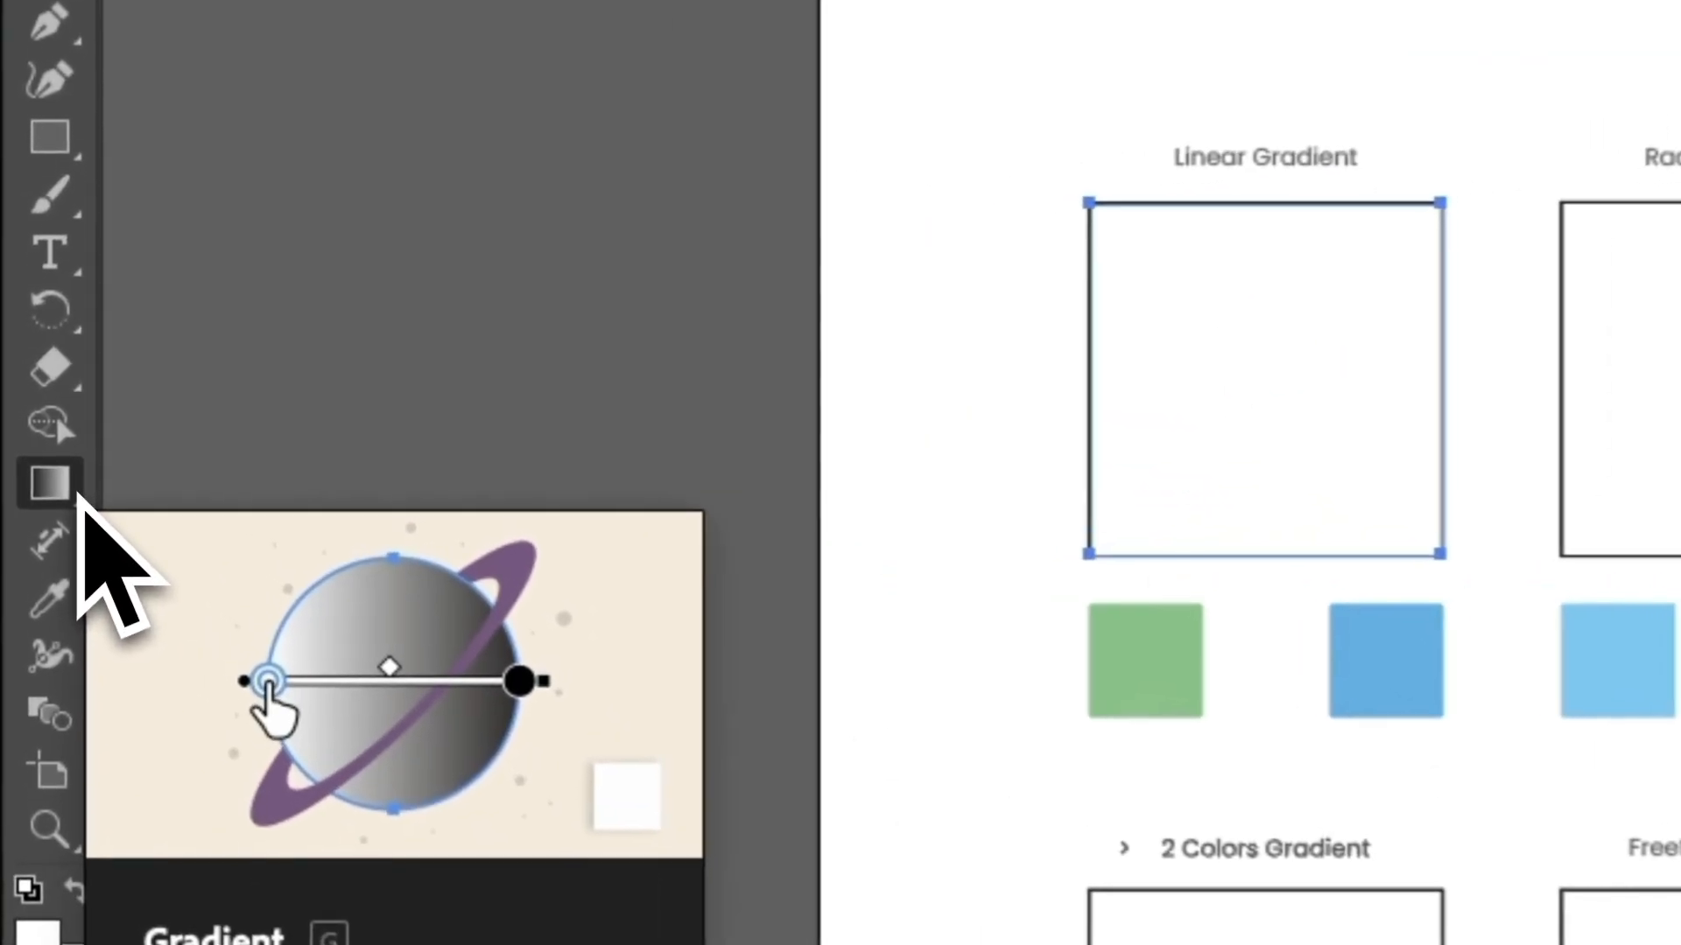
pyautogui.click(39, 434)
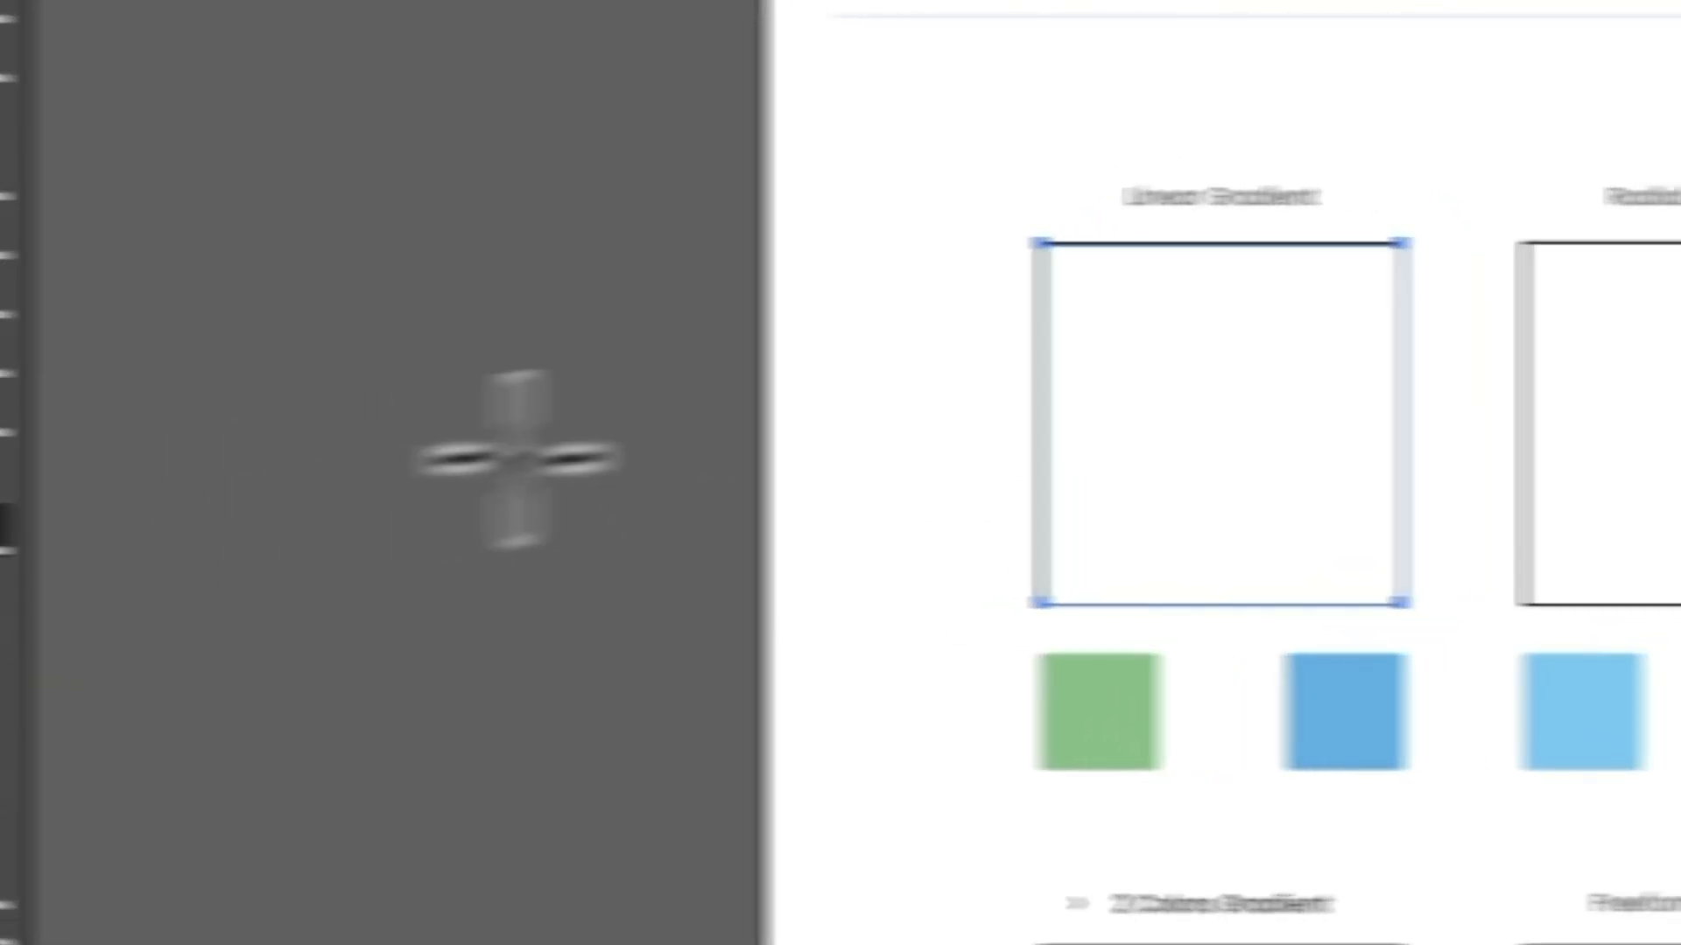
pyautogui.click(1204, 449)
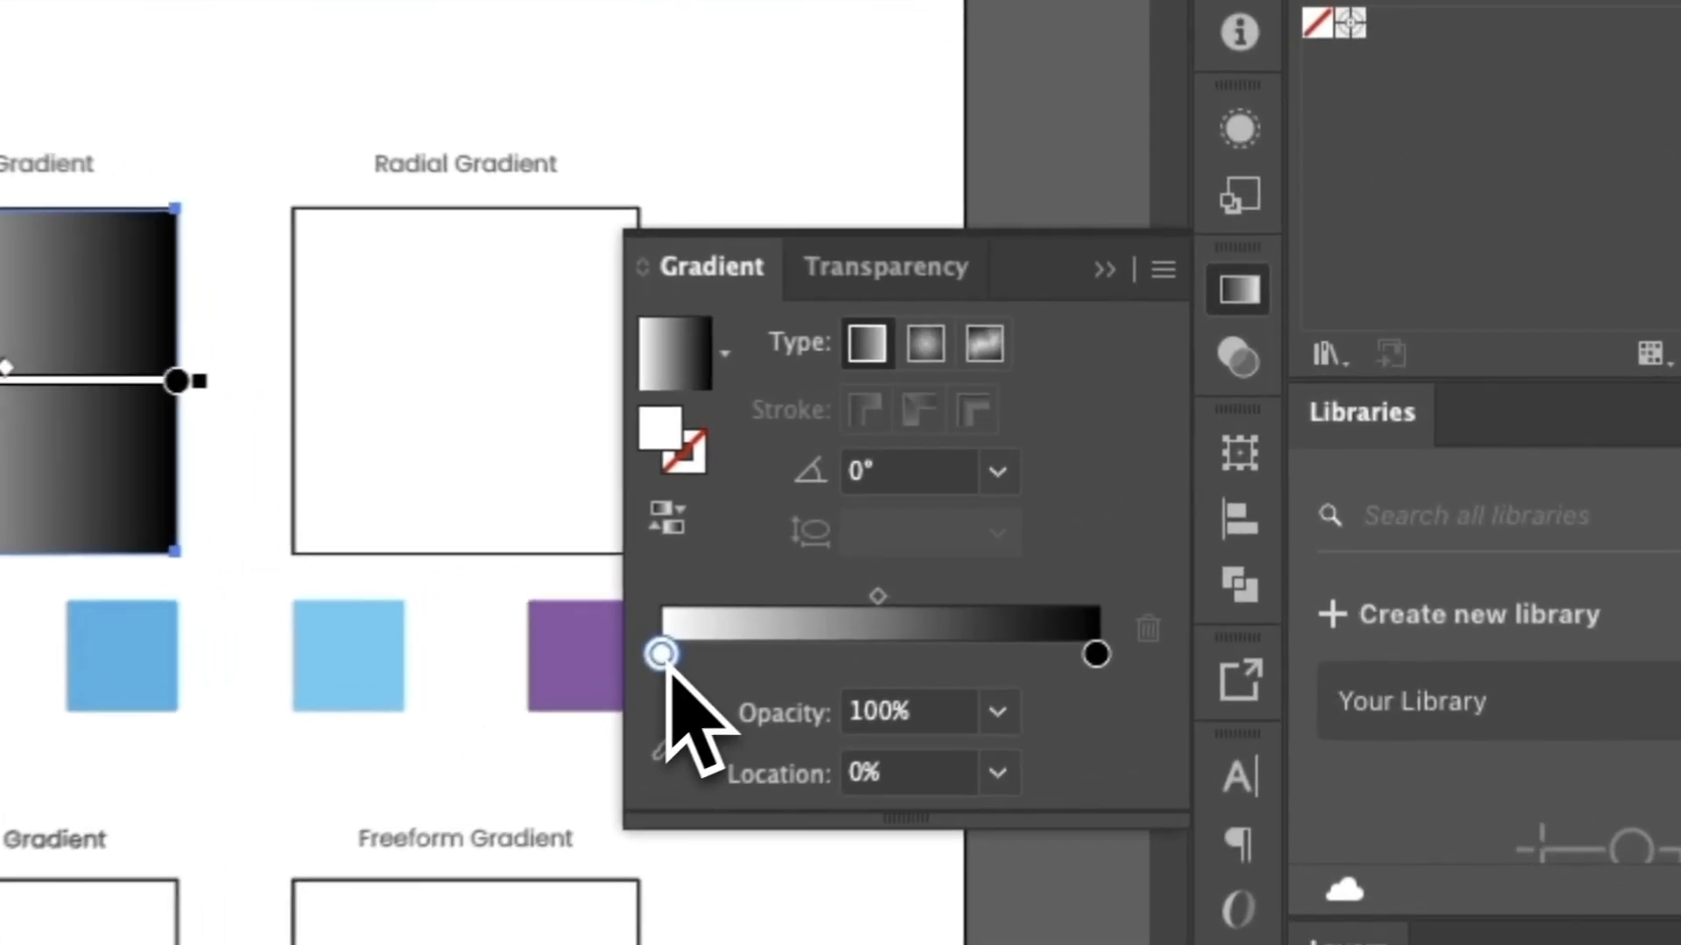
# Examine the color options of the white and black gradient stops, on the gradient slider and on the square itself.
pyautogui.doubleClick(992, 524)
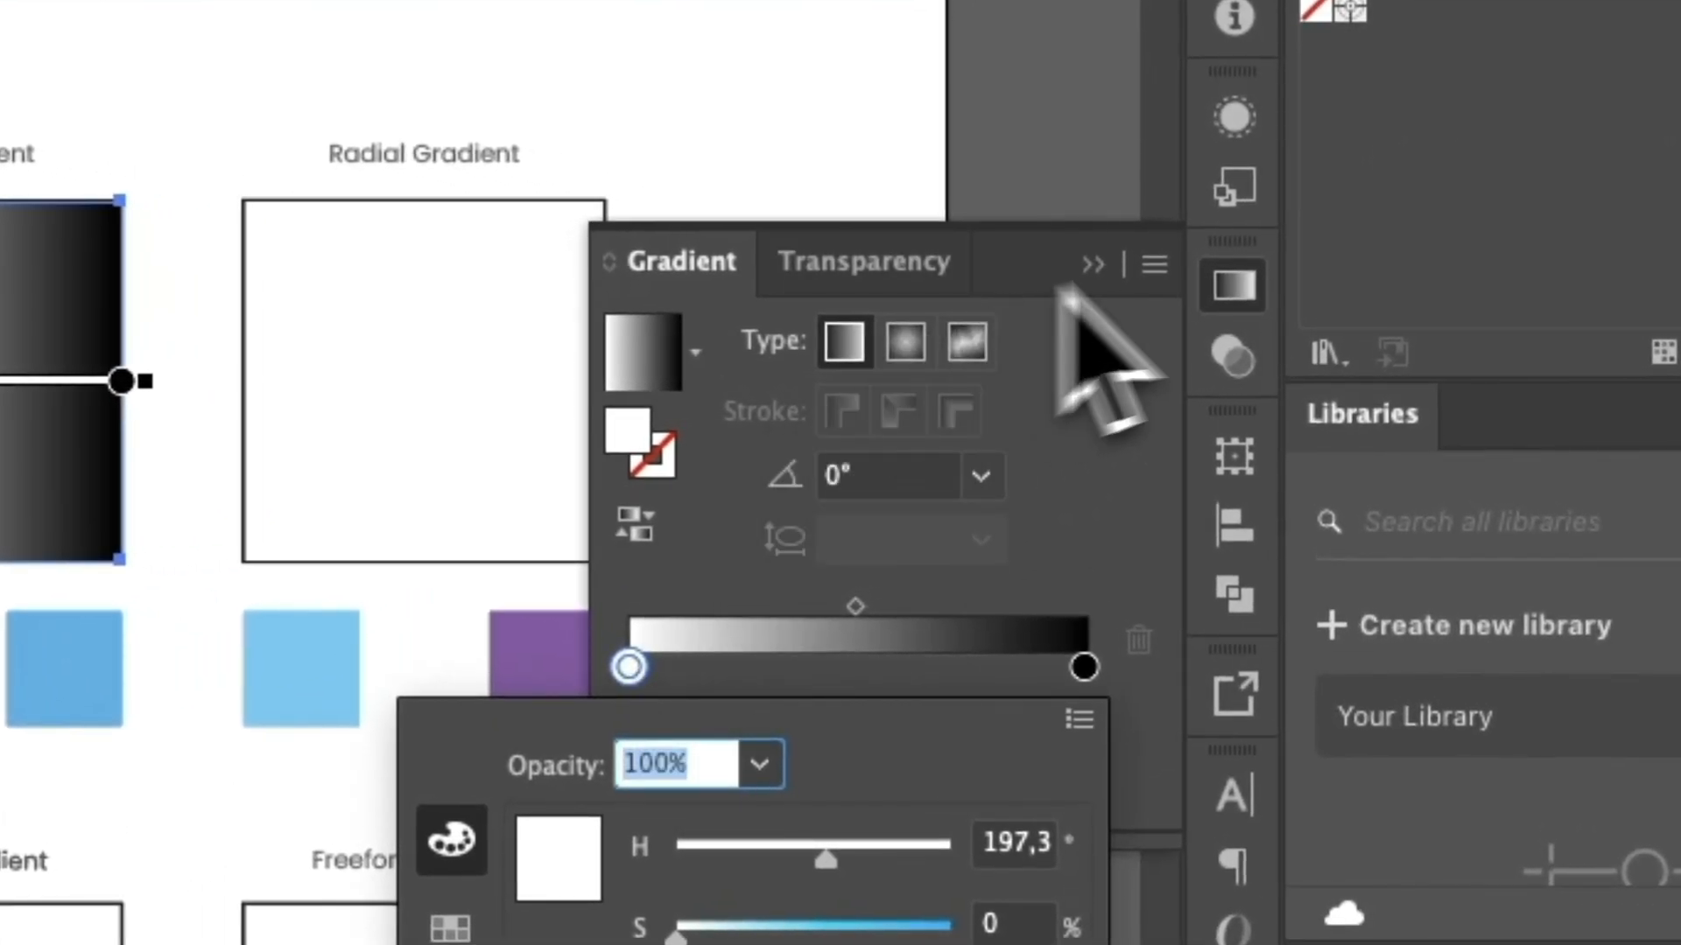
pyautogui.click(632, 672)
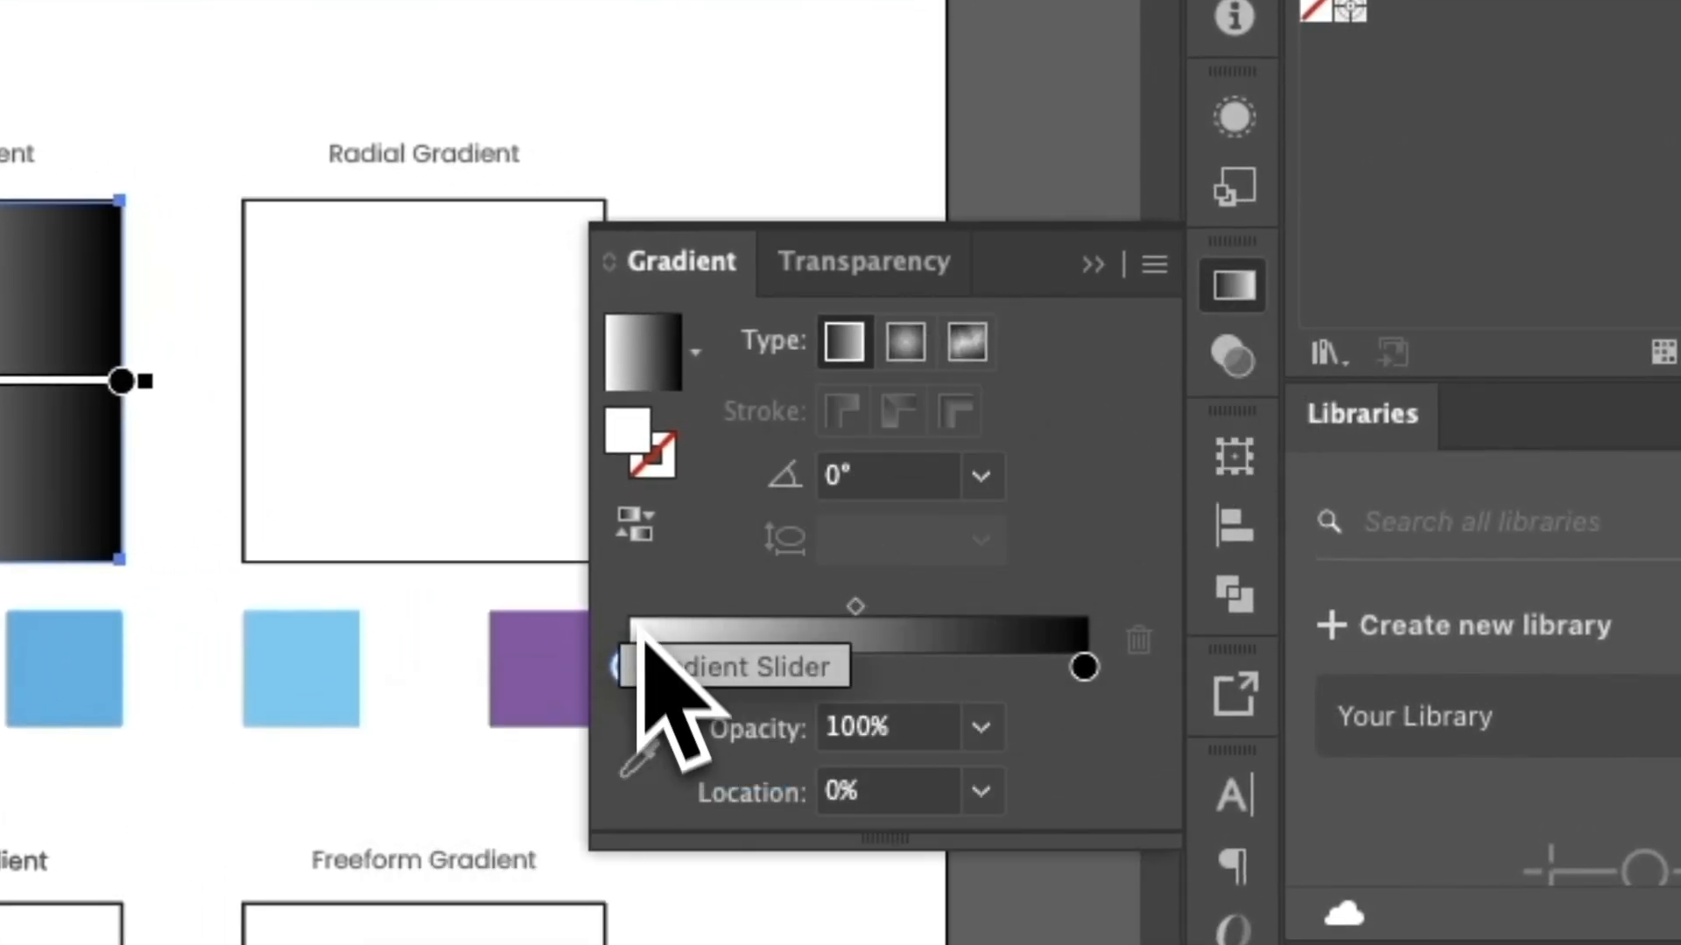
pyautogui.doubleClick(1085, 669)
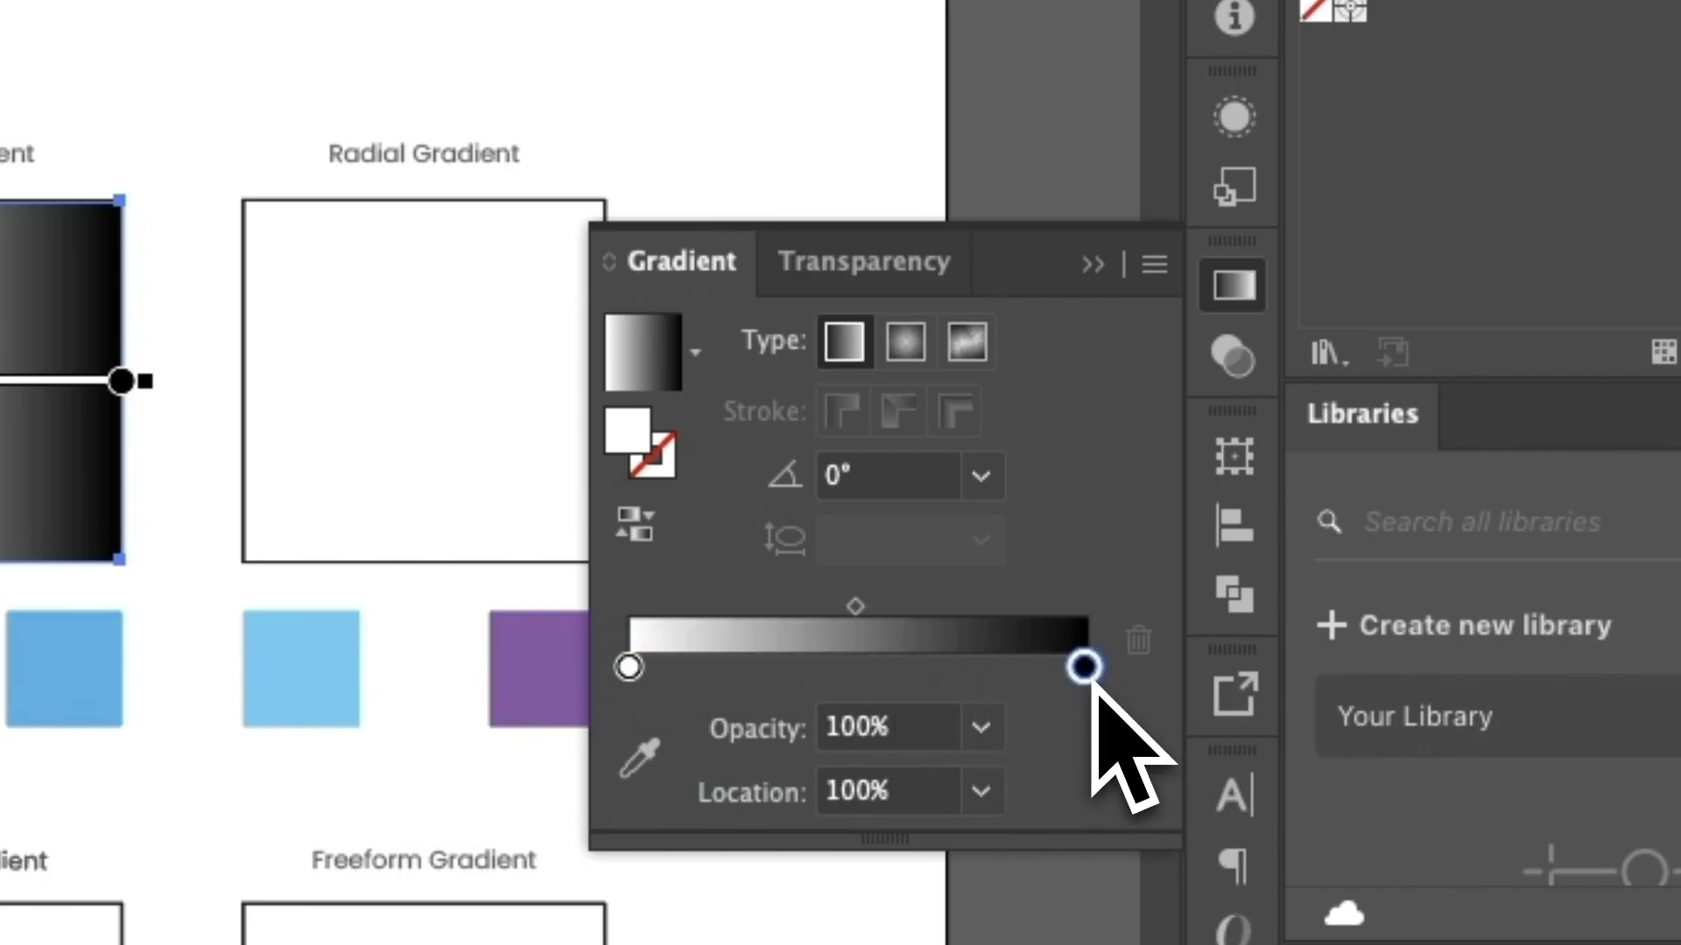
pyautogui.click(630, 670)
pyautogui.doubleClick(628, 668)
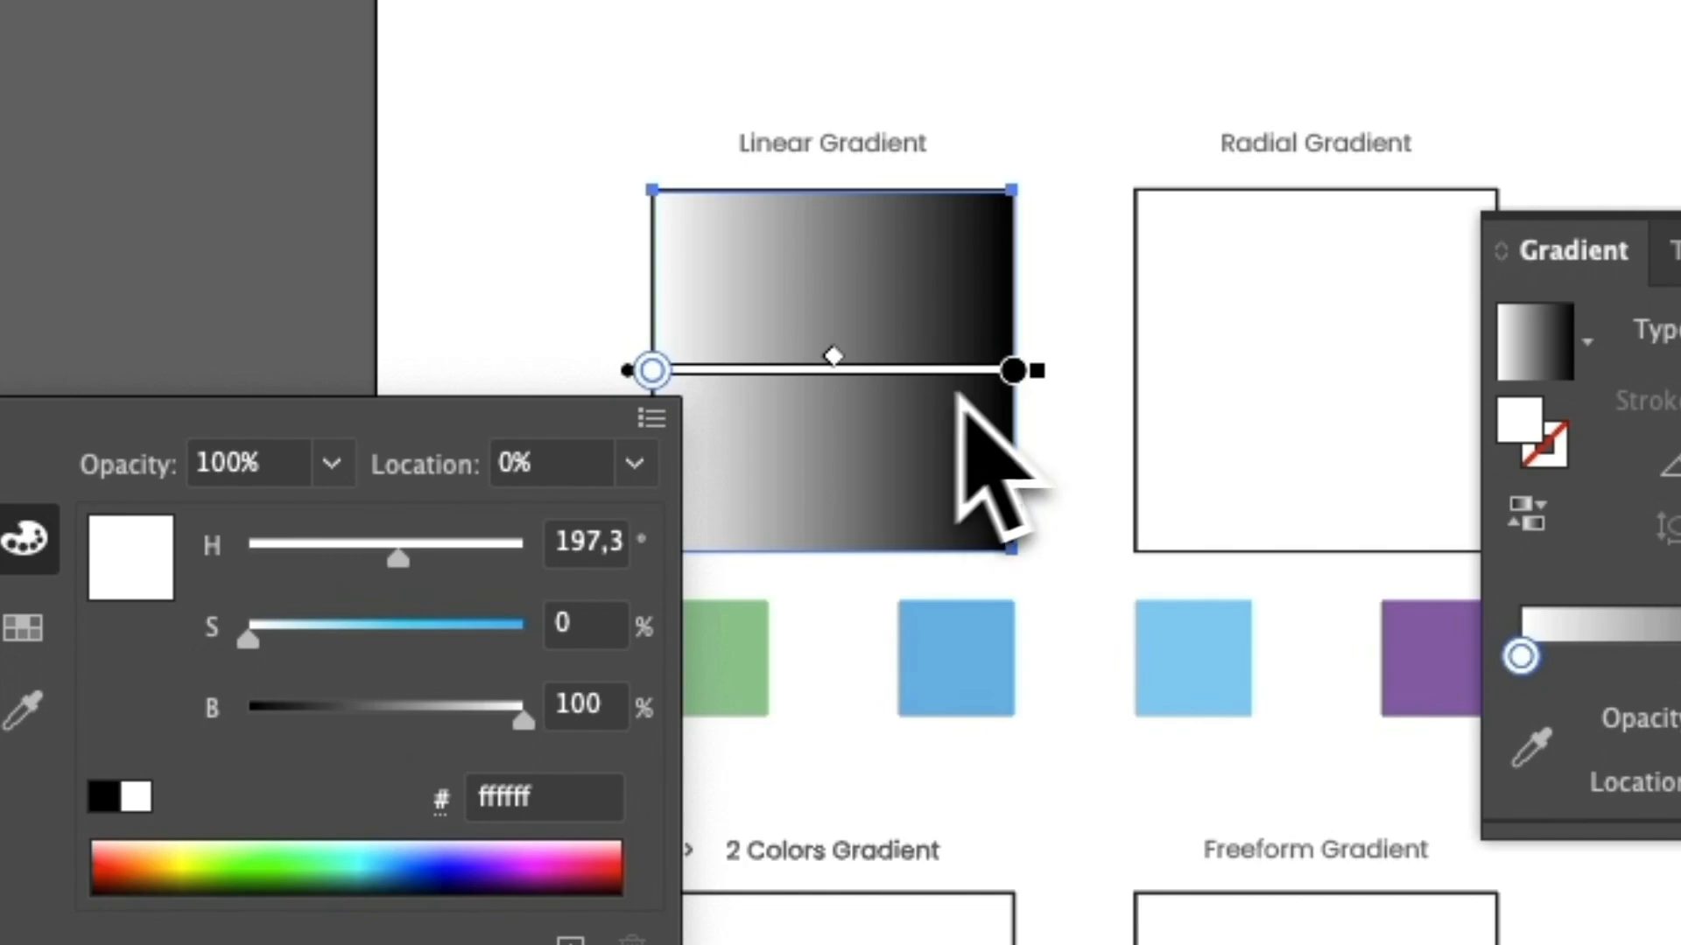
pyautogui.click(1013, 375)
pyautogui.doubleClick(1014, 373)
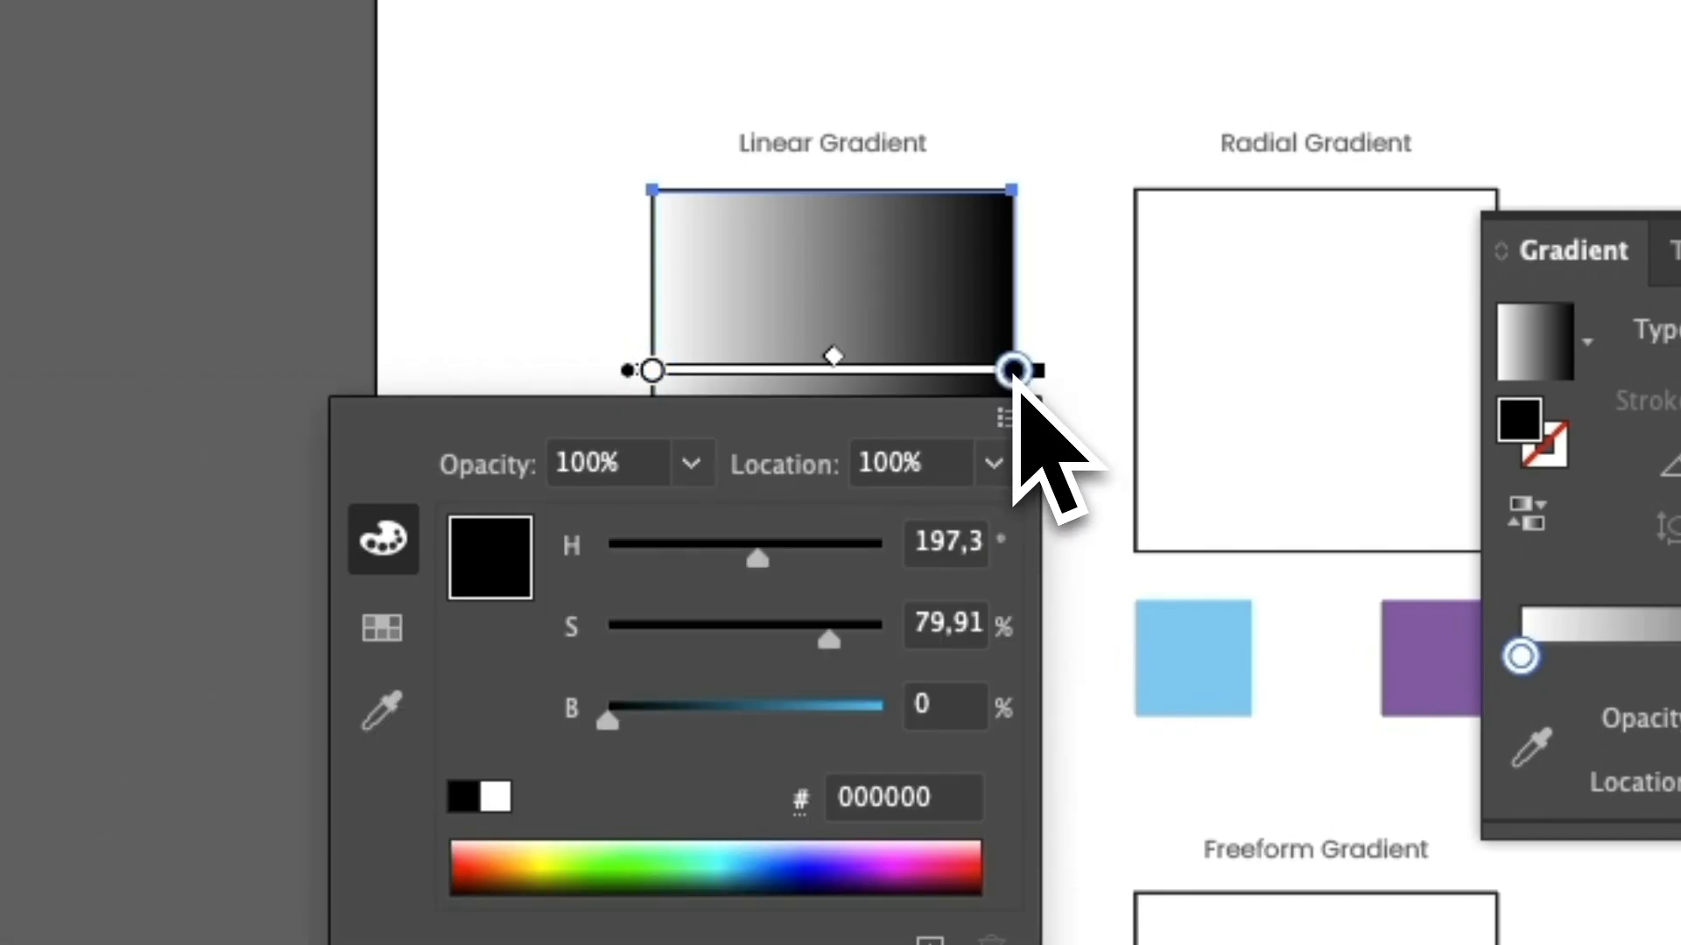
# Recolor the white stop of the square's gradient with green sampled from the green square below it.
pyautogui.doubleClick(653, 372)
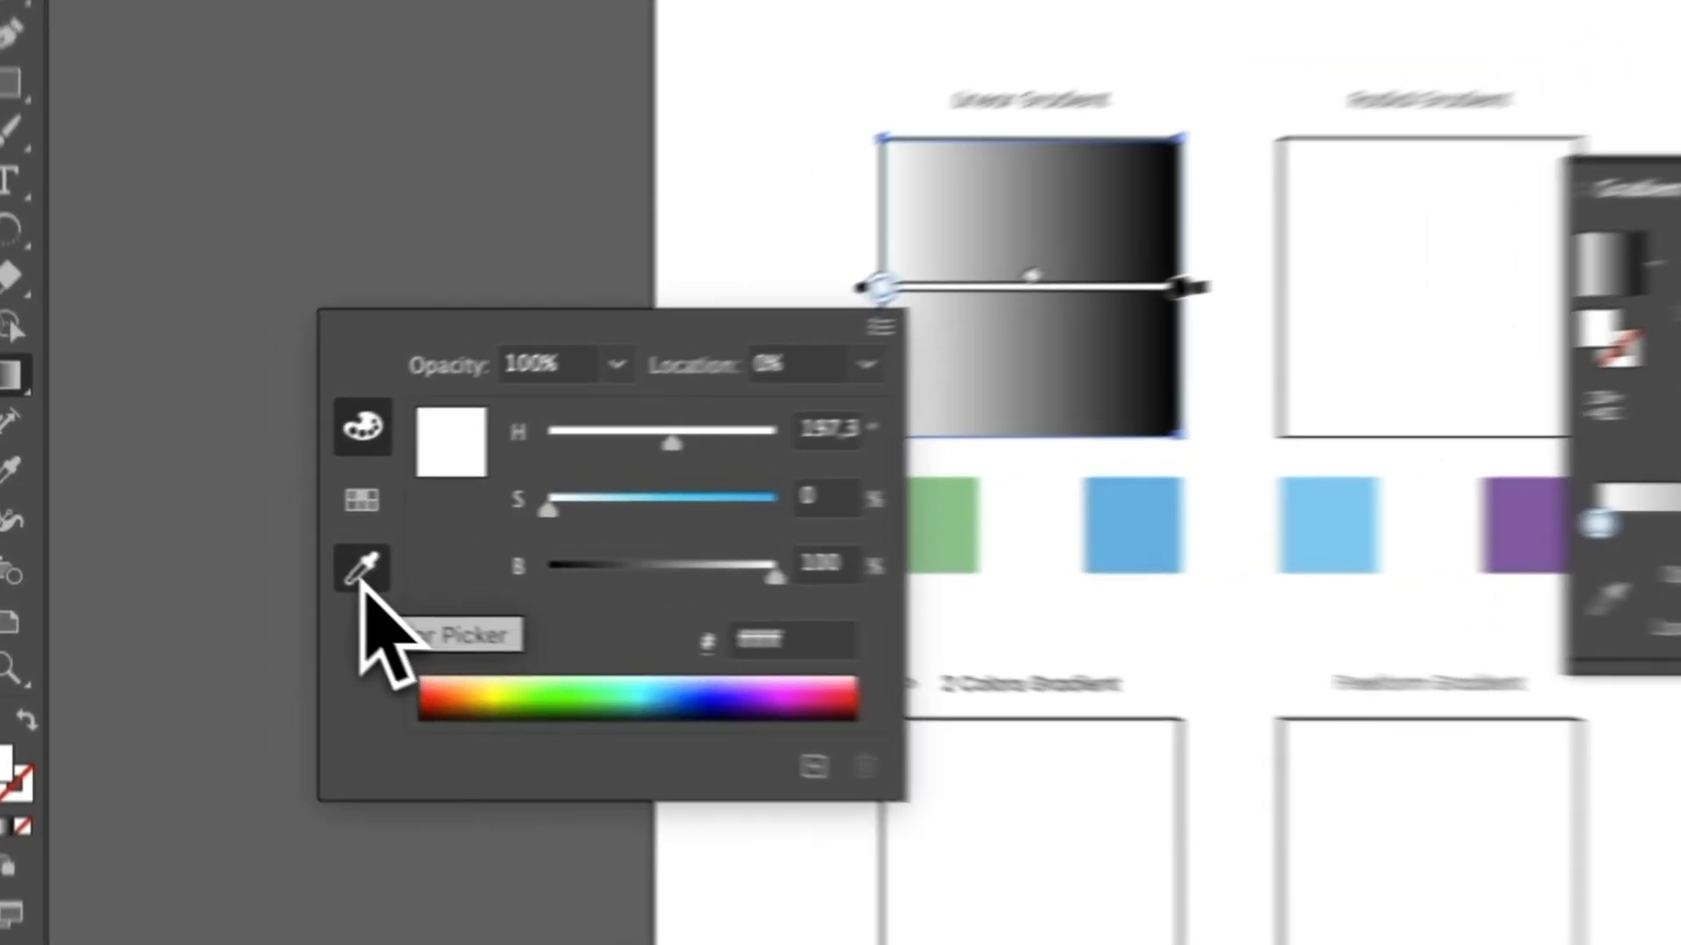
pyautogui.click(241, 549)
pyautogui.click(583, 528)
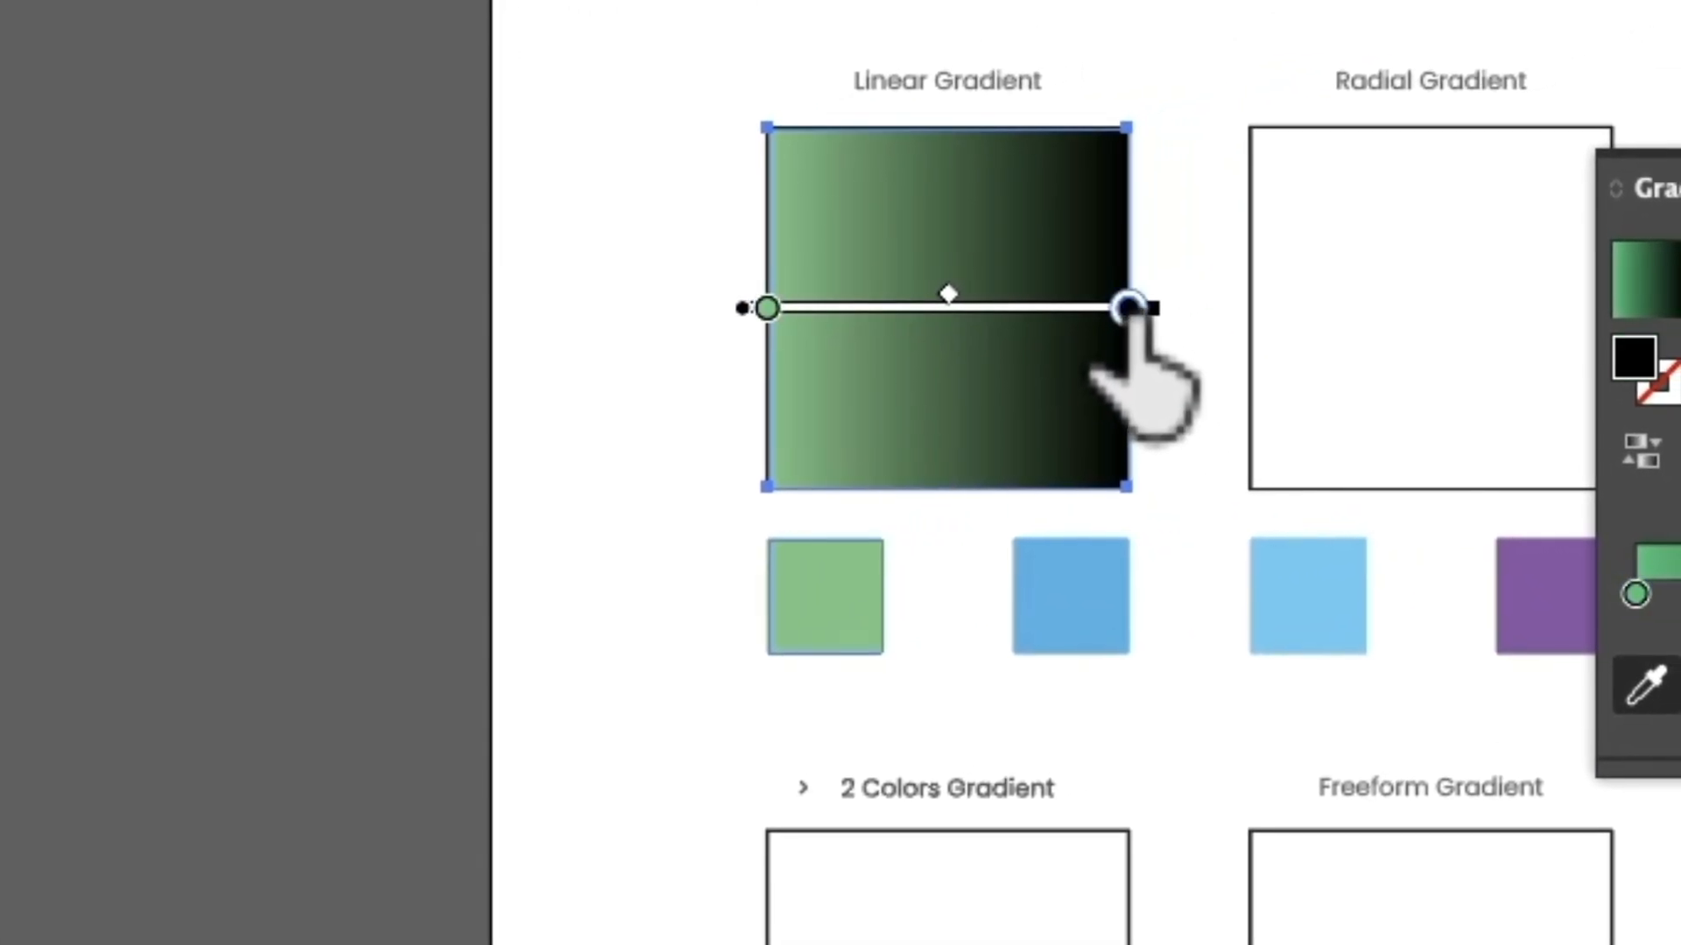
# Recolor the black stop of the square's gradient with blue sampled from the blue square below it.
pyautogui.doubleClick(1415, 238)
pyautogui.click(495, 648)
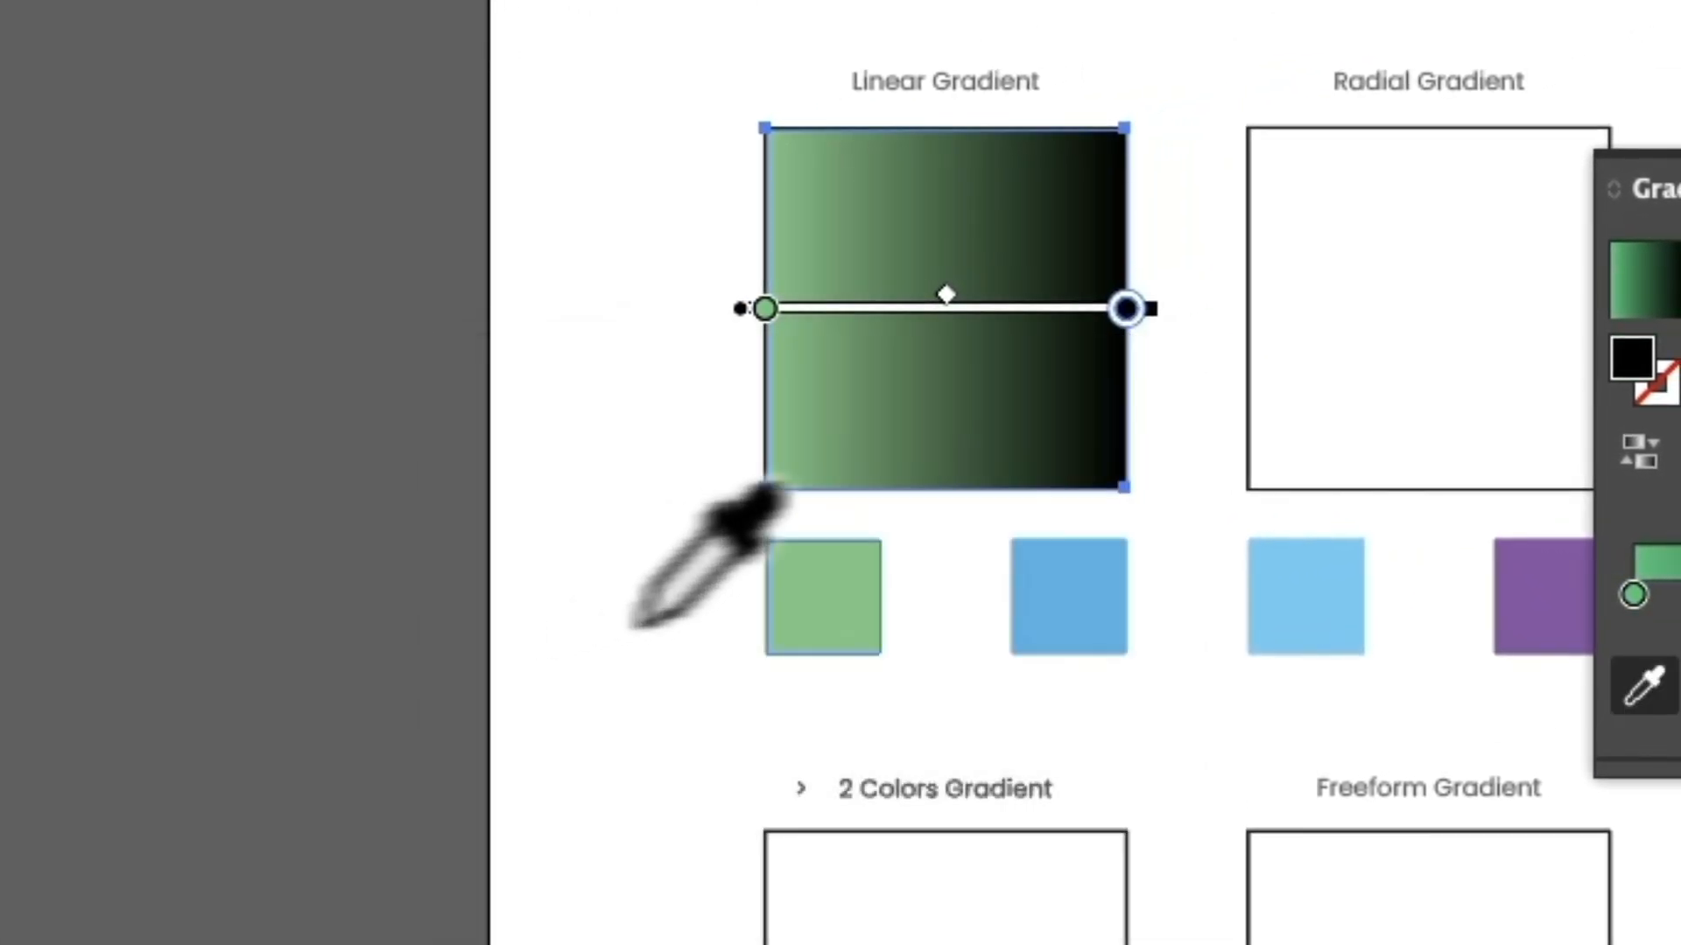
pyautogui.click(1084, 598)
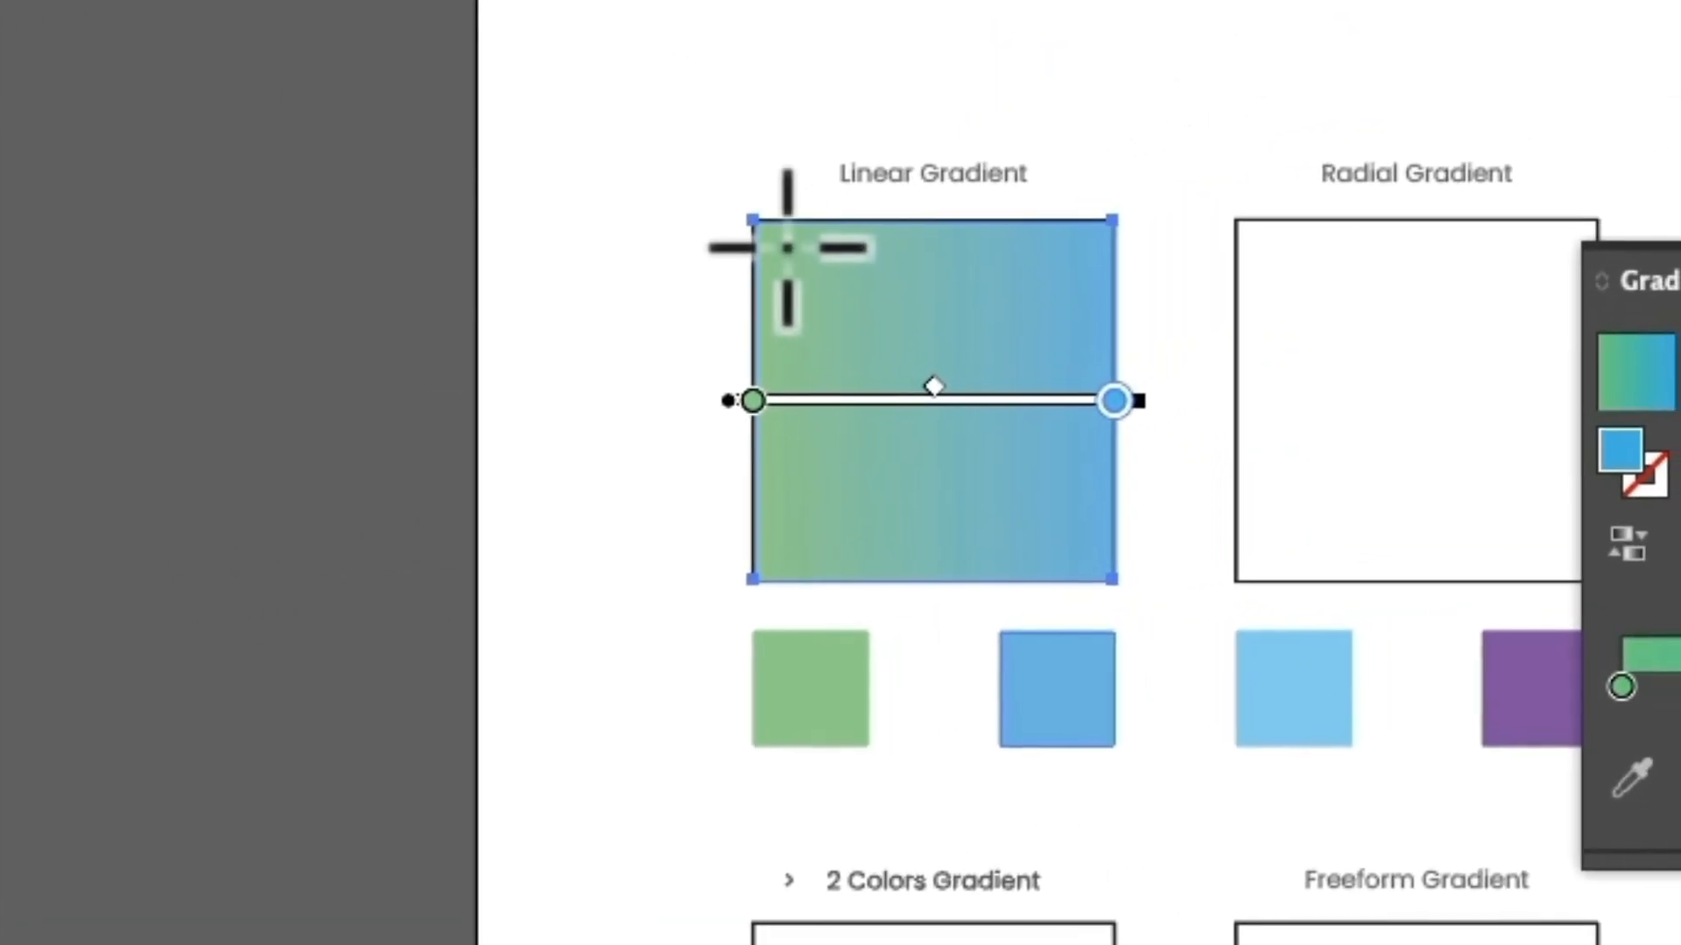
# Redraw the gradient's direction and length several times, ending on a diagonal from green at the square's upper right to blue beyond its lower left.
pyautogui.moveTo(1126, 161); pyautogui.dragTo(1343, 339)
pyautogui.moveTo(981, 421); pyautogui.dragTo(1100, 574)
pyautogui.moveTo(1059, 256); pyautogui.dragTo(507, 777)
pyautogui.moveTo(1163, 172); pyautogui.dragTo(612, 713)
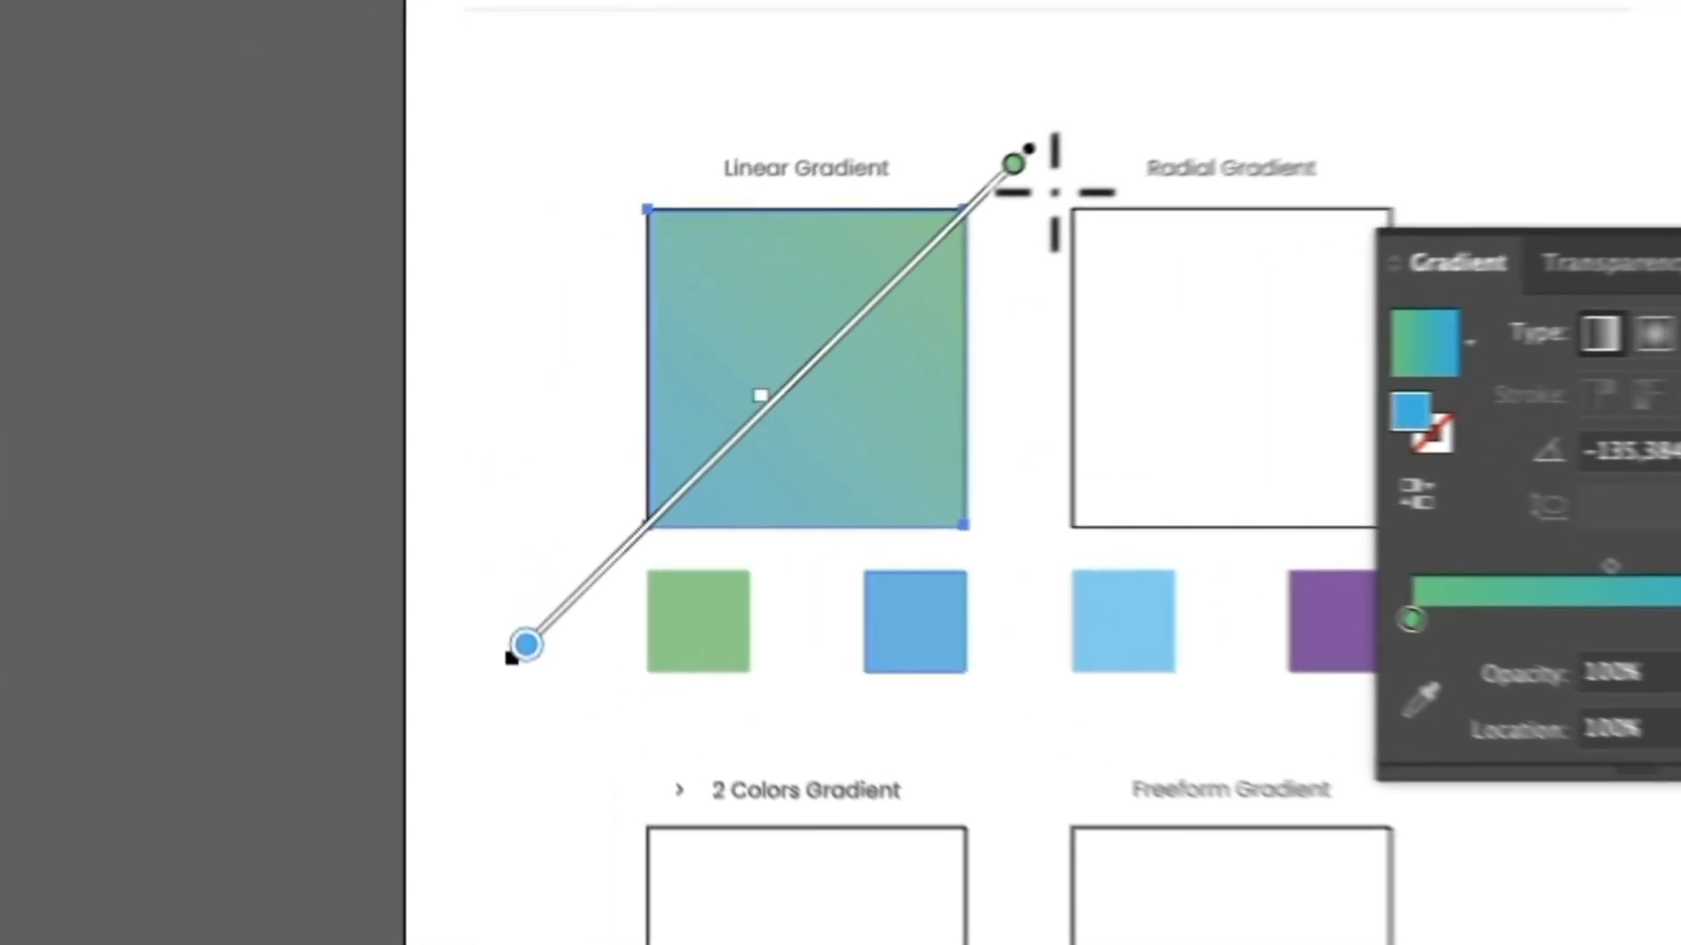
pyautogui.moveTo(786, 277); pyautogui.dragTo(496, 557)
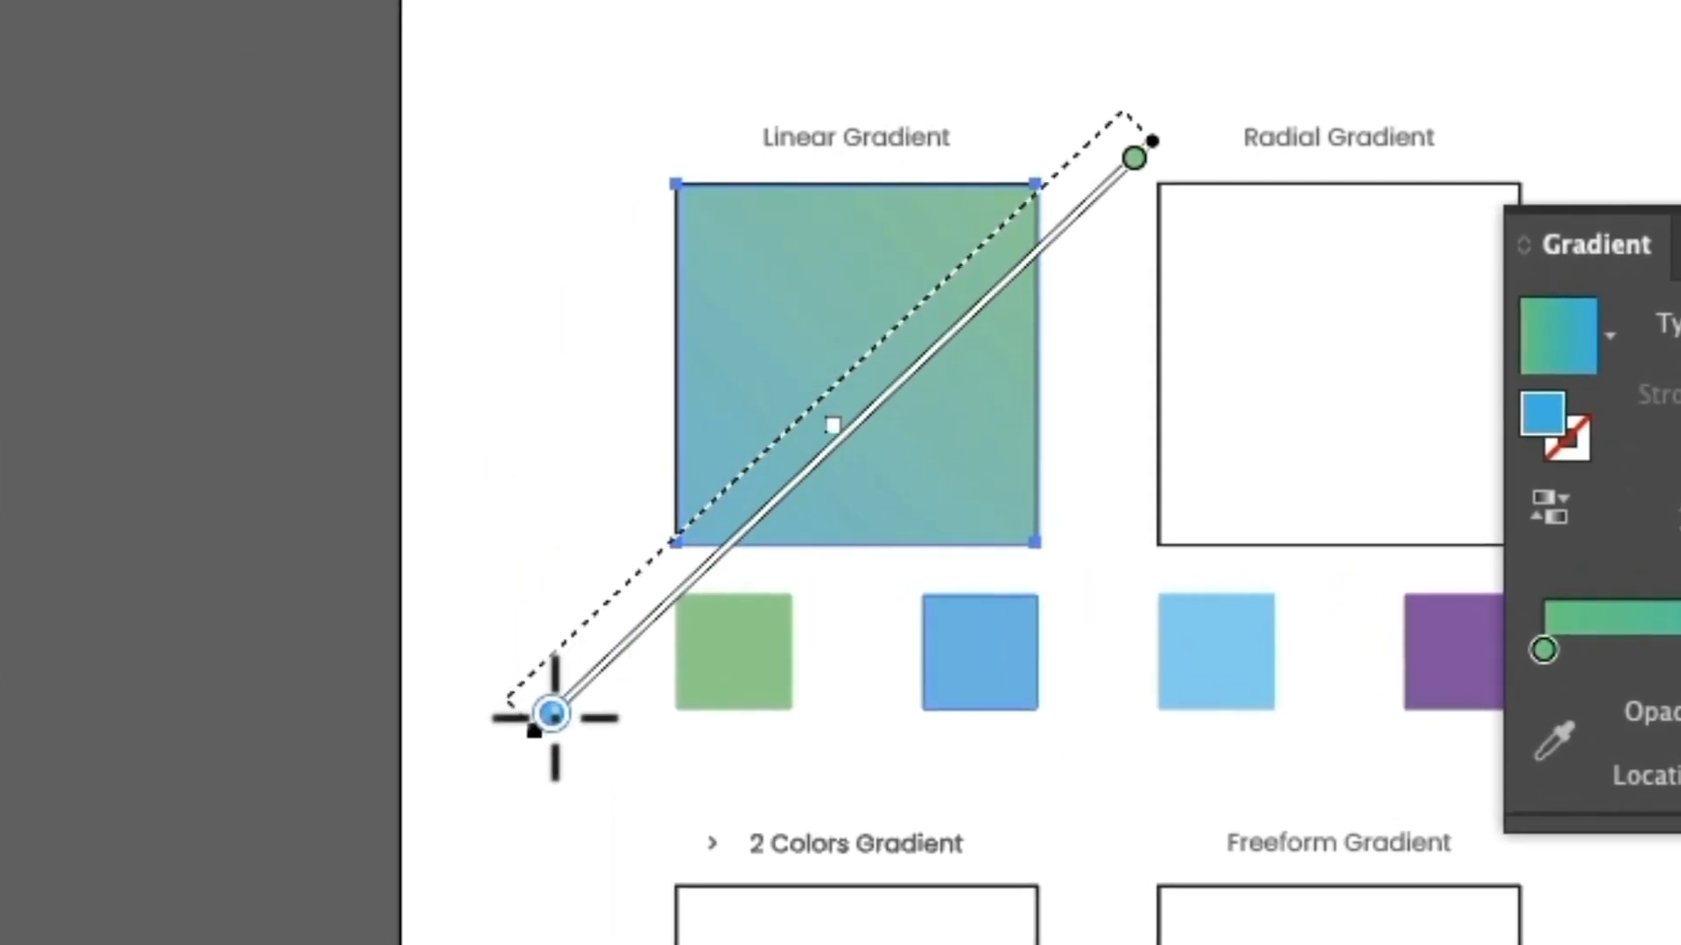
pyautogui.moveTo(555, 716); pyautogui.dragTo(522, 684)
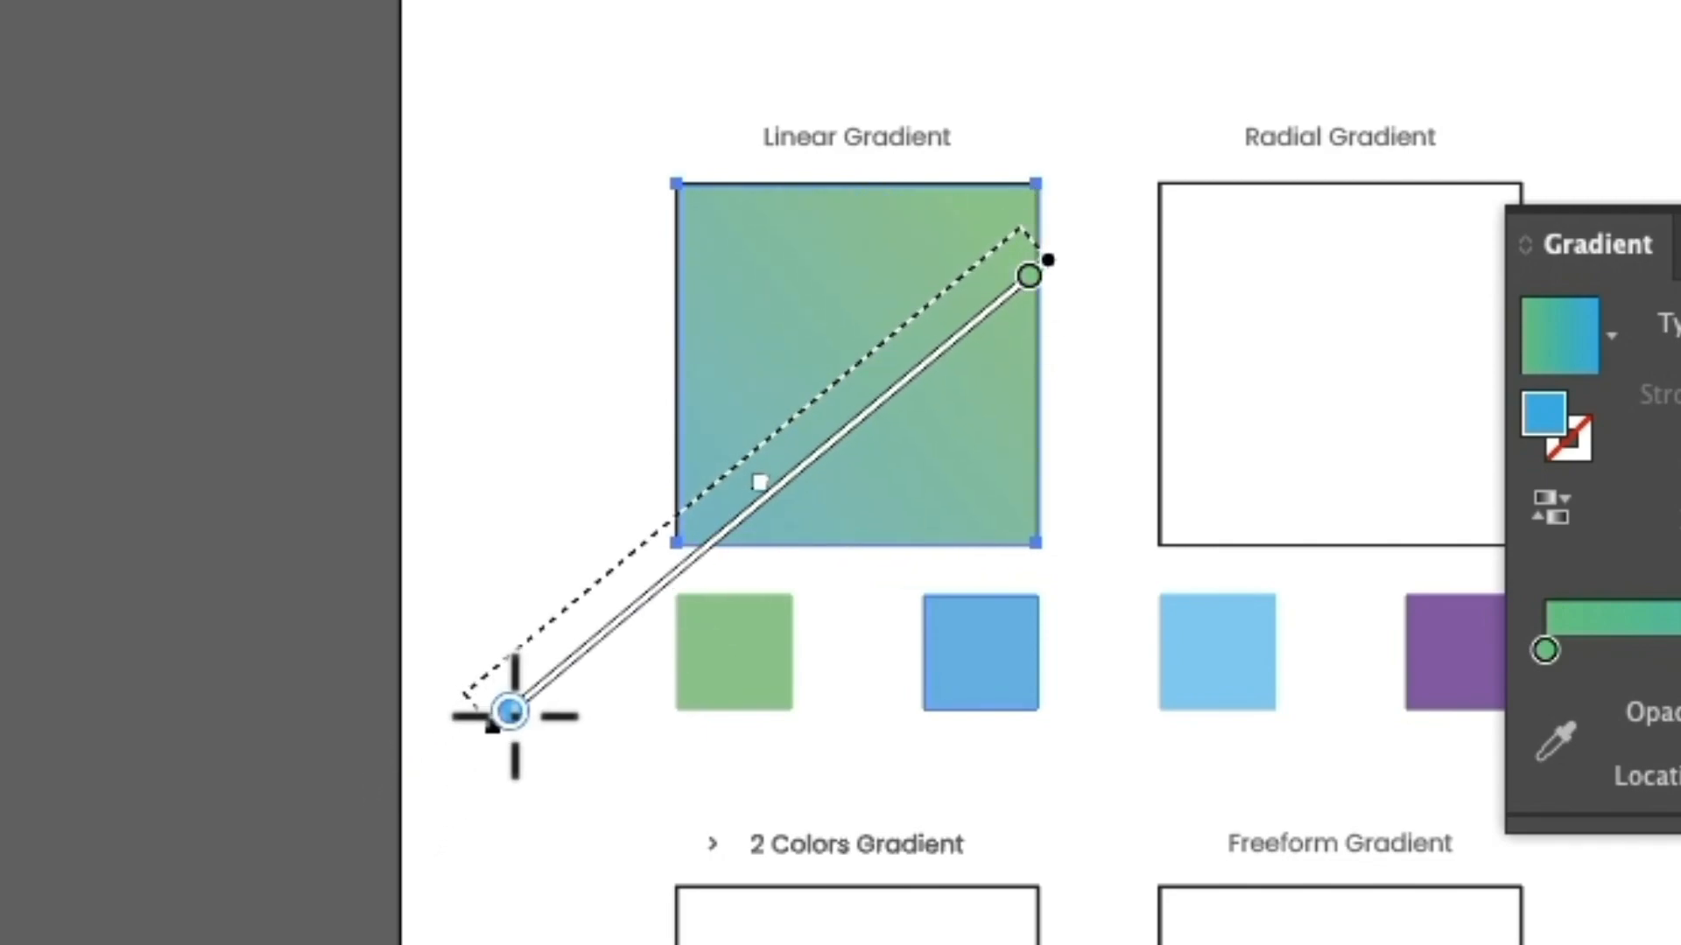
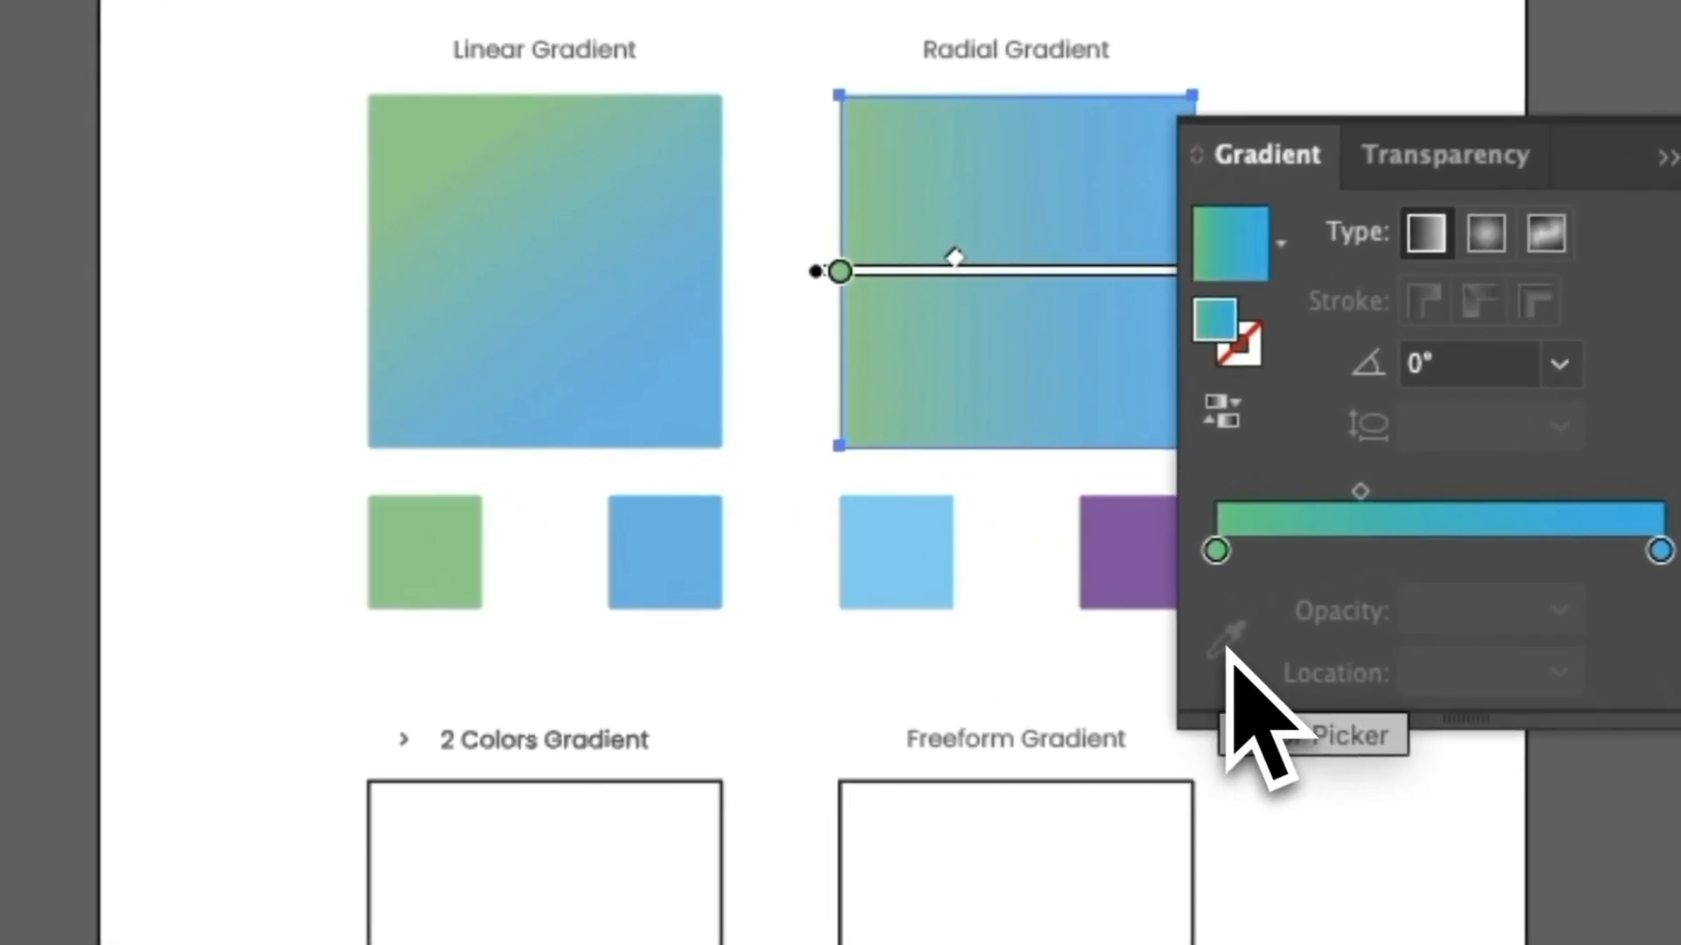
# Recolor the green stop of the Radial Gradient square's gradient with light blue sampled from the square below it.
pyautogui.moveTo(991, 523); pyautogui.dragTo(998, 523)
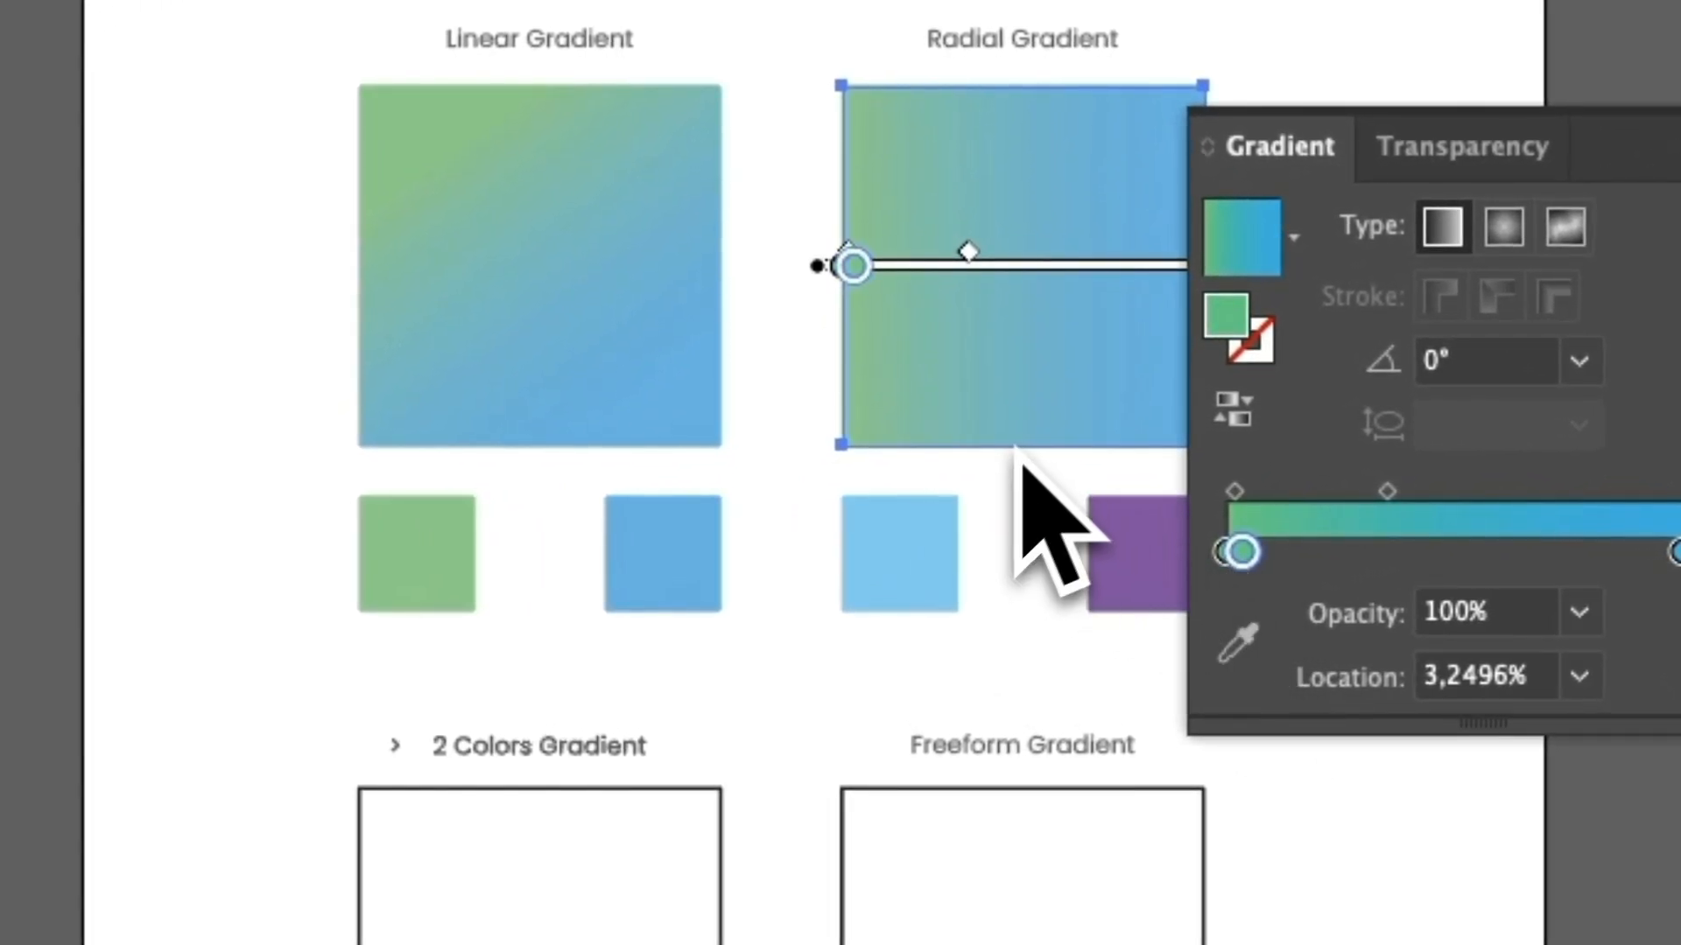
pyautogui.hotkey('ctrl', 'z')
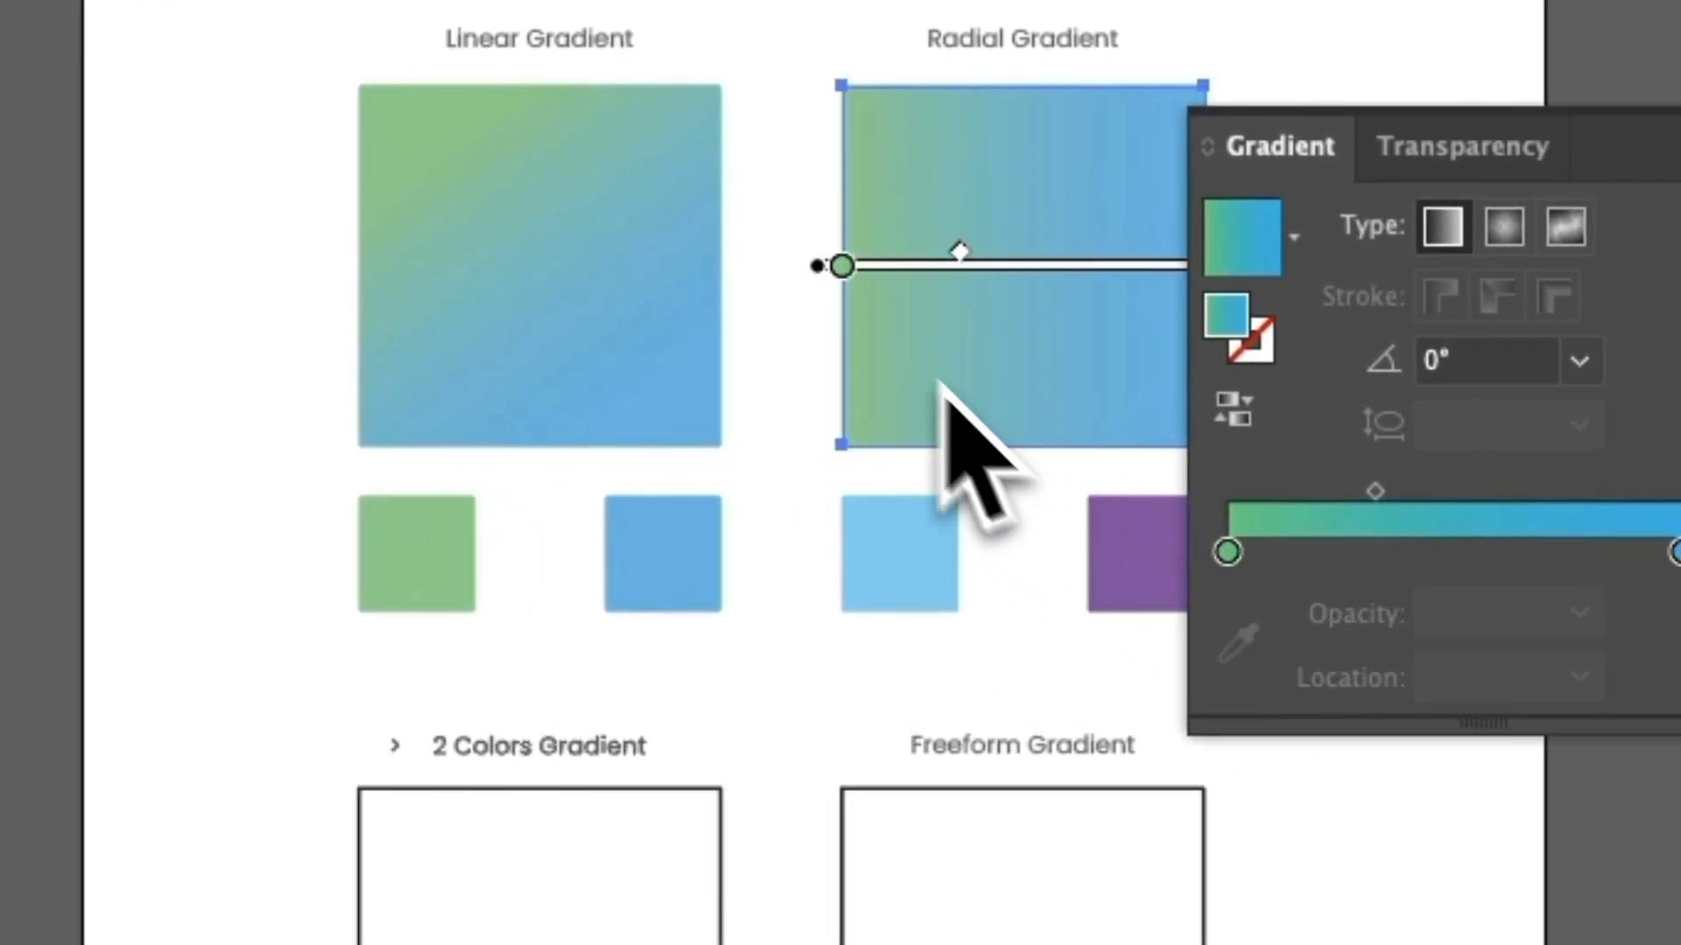
pyautogui.doubleClick(842, 266)
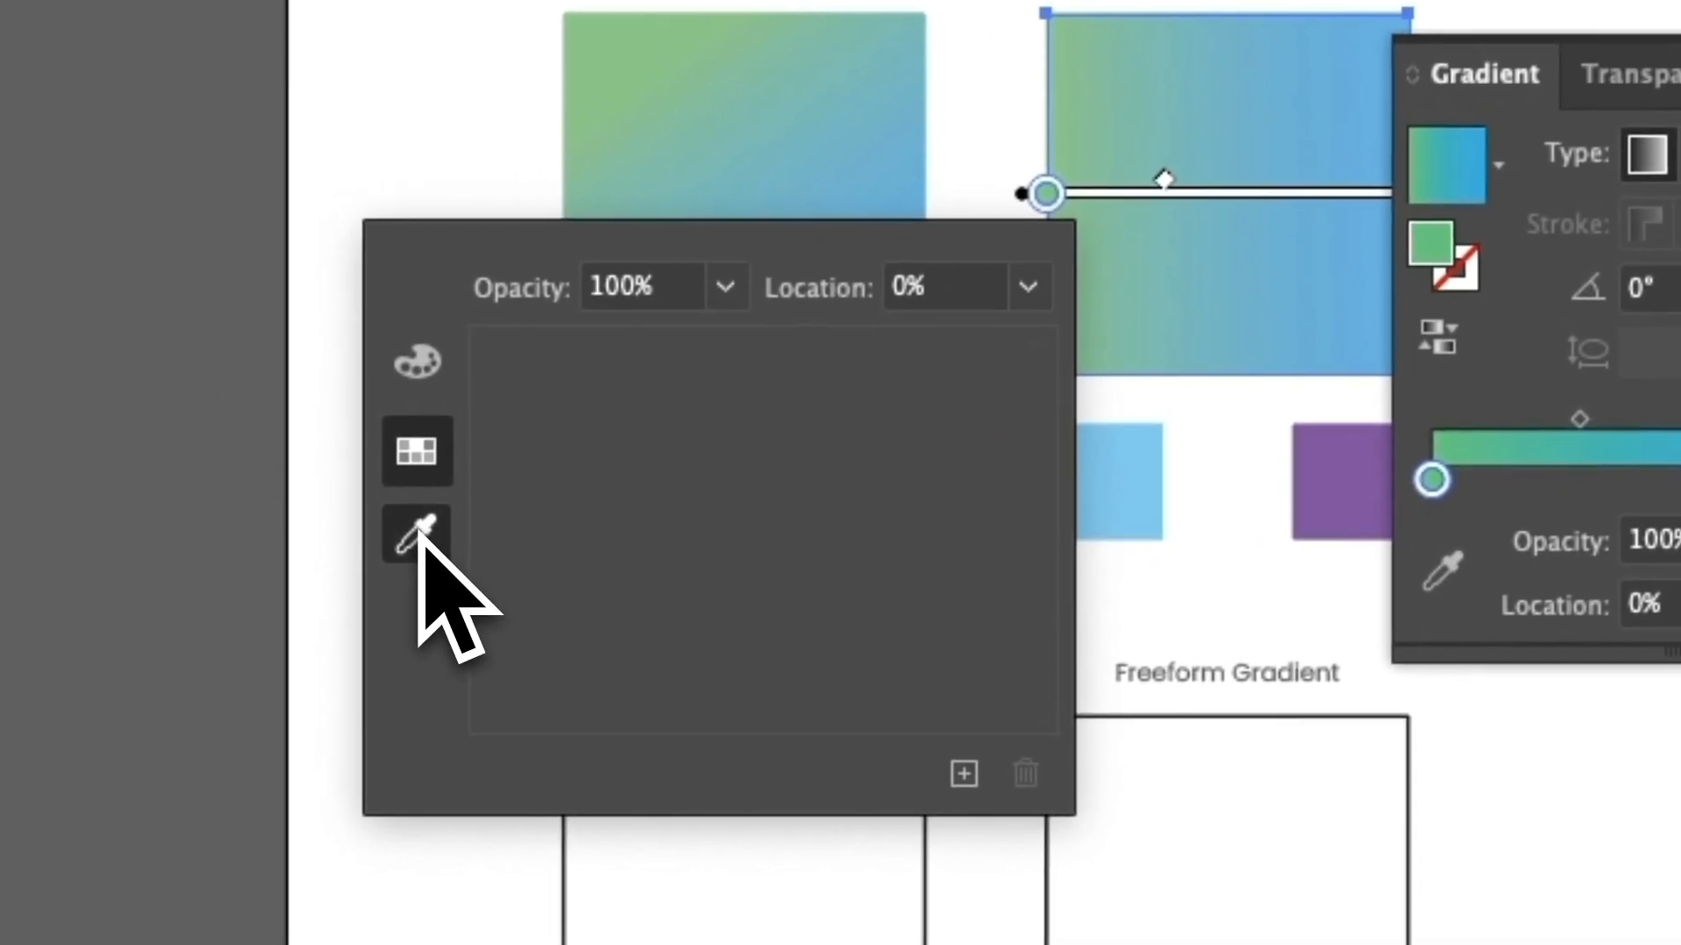
pyautogui.click(424, 534)
pyautogui.click(1134, 461)
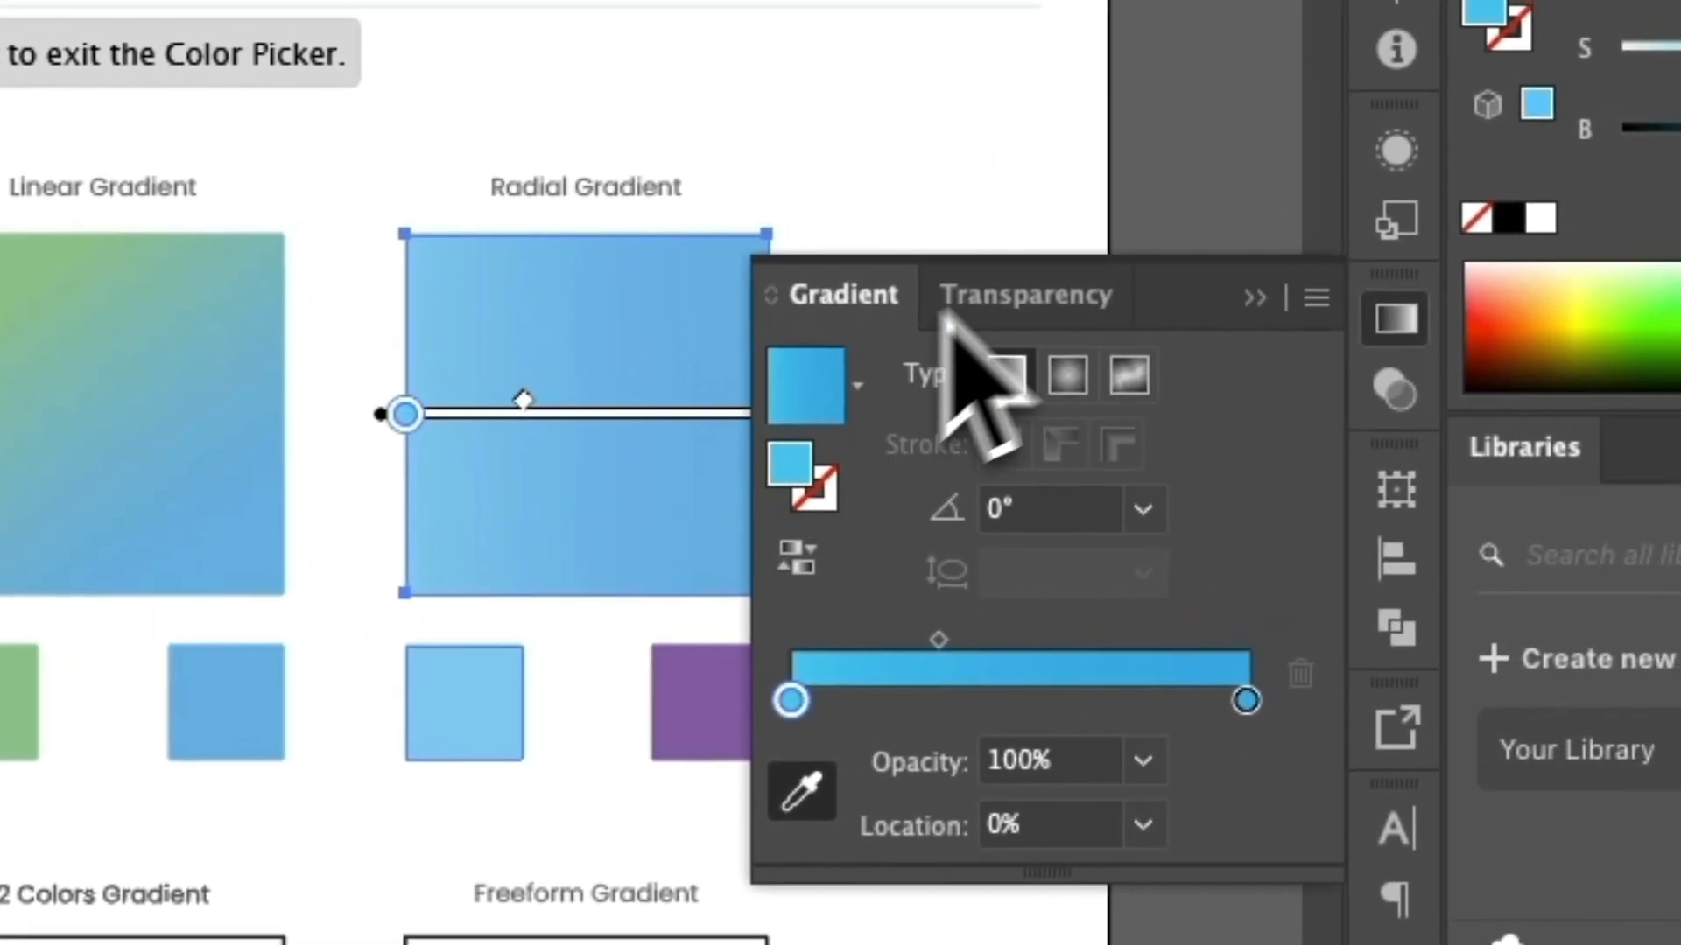
# Recolor the blue stop of the Radial Gradient square's gradient with purple sampled from the purple square below it.
pyautogui.click(1254, 298)
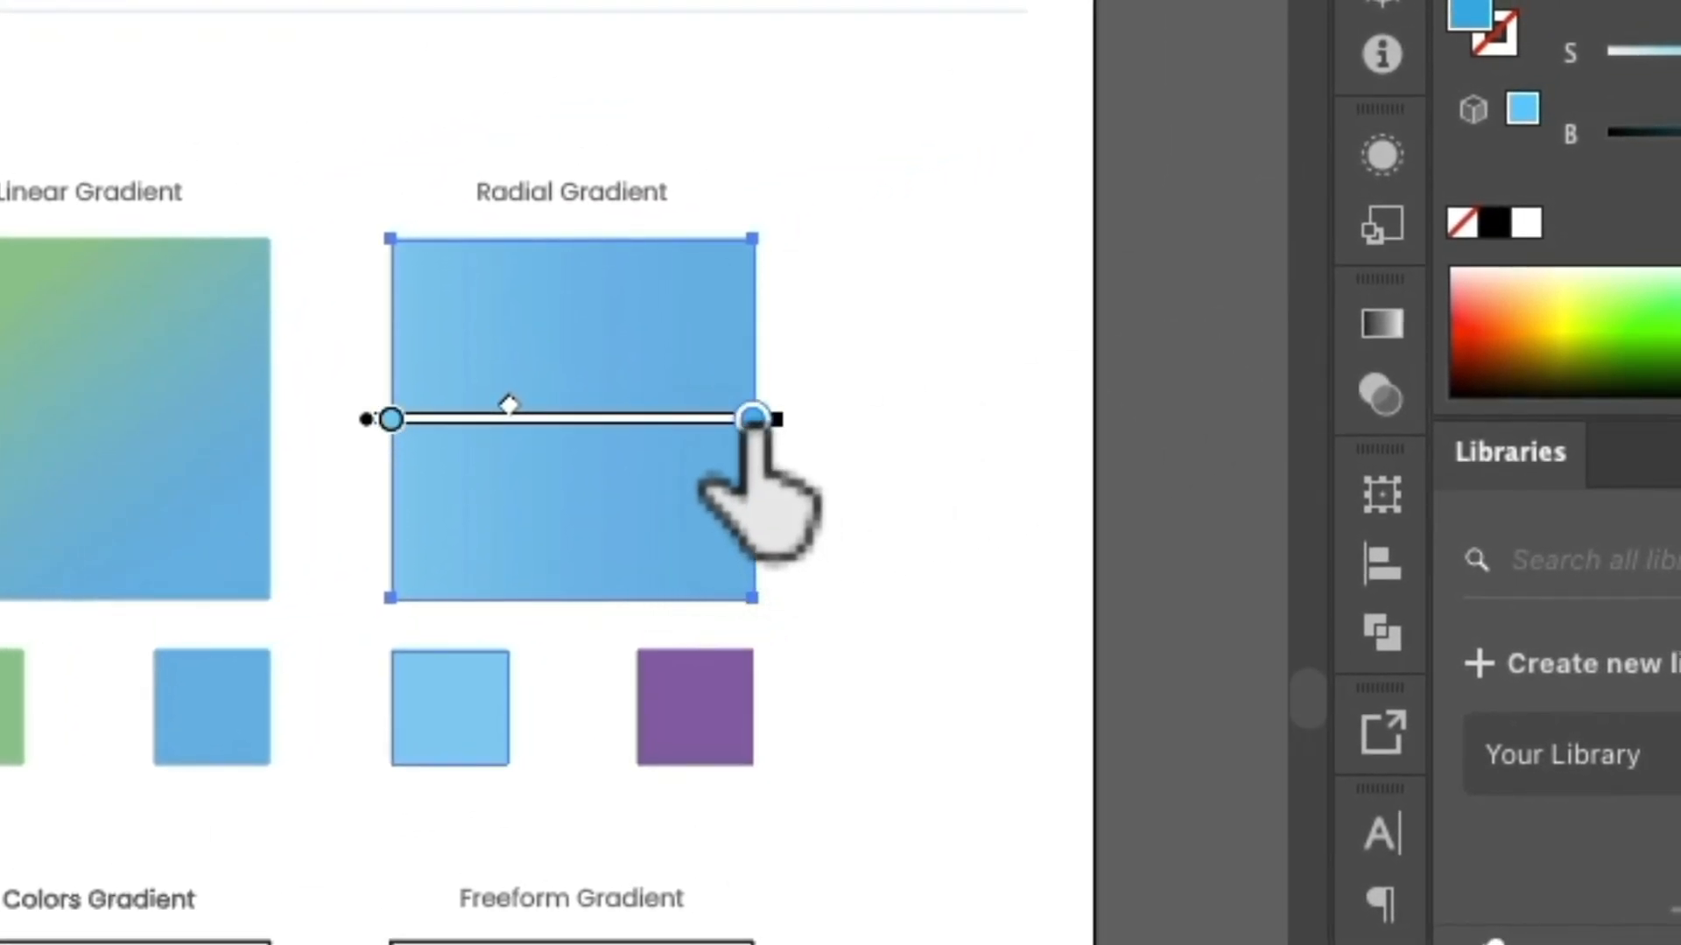
pyautogui.doubleClick(767, 415)
pyautogui.click(123, 758)
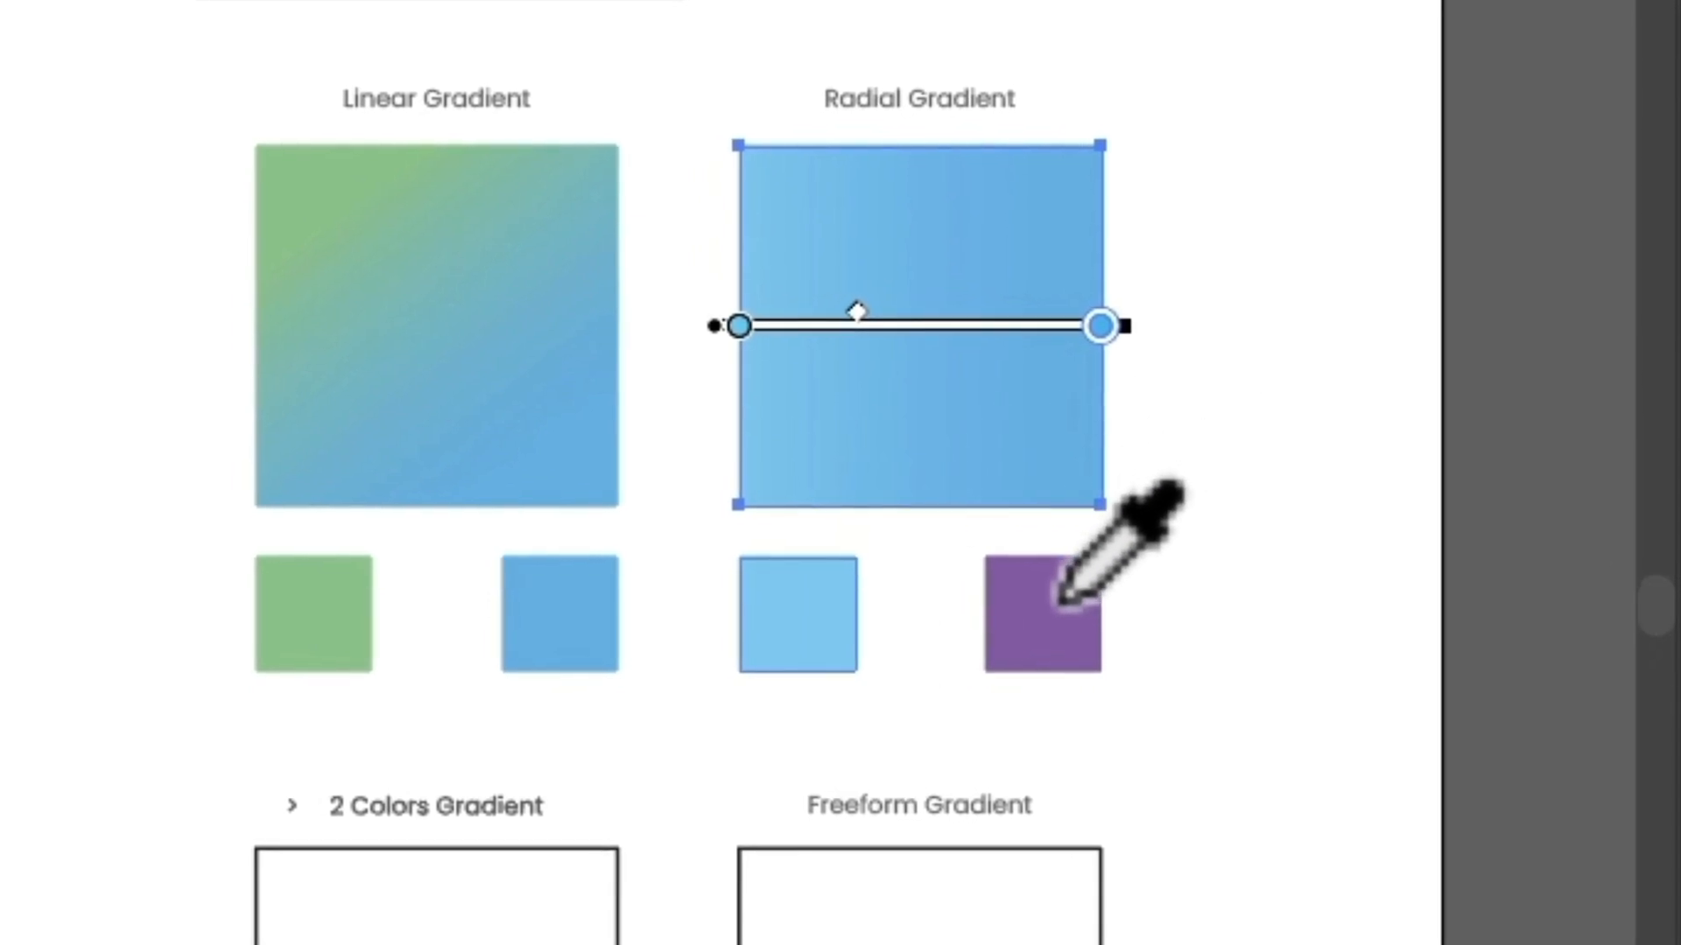
pyautogui.click(707, 698)
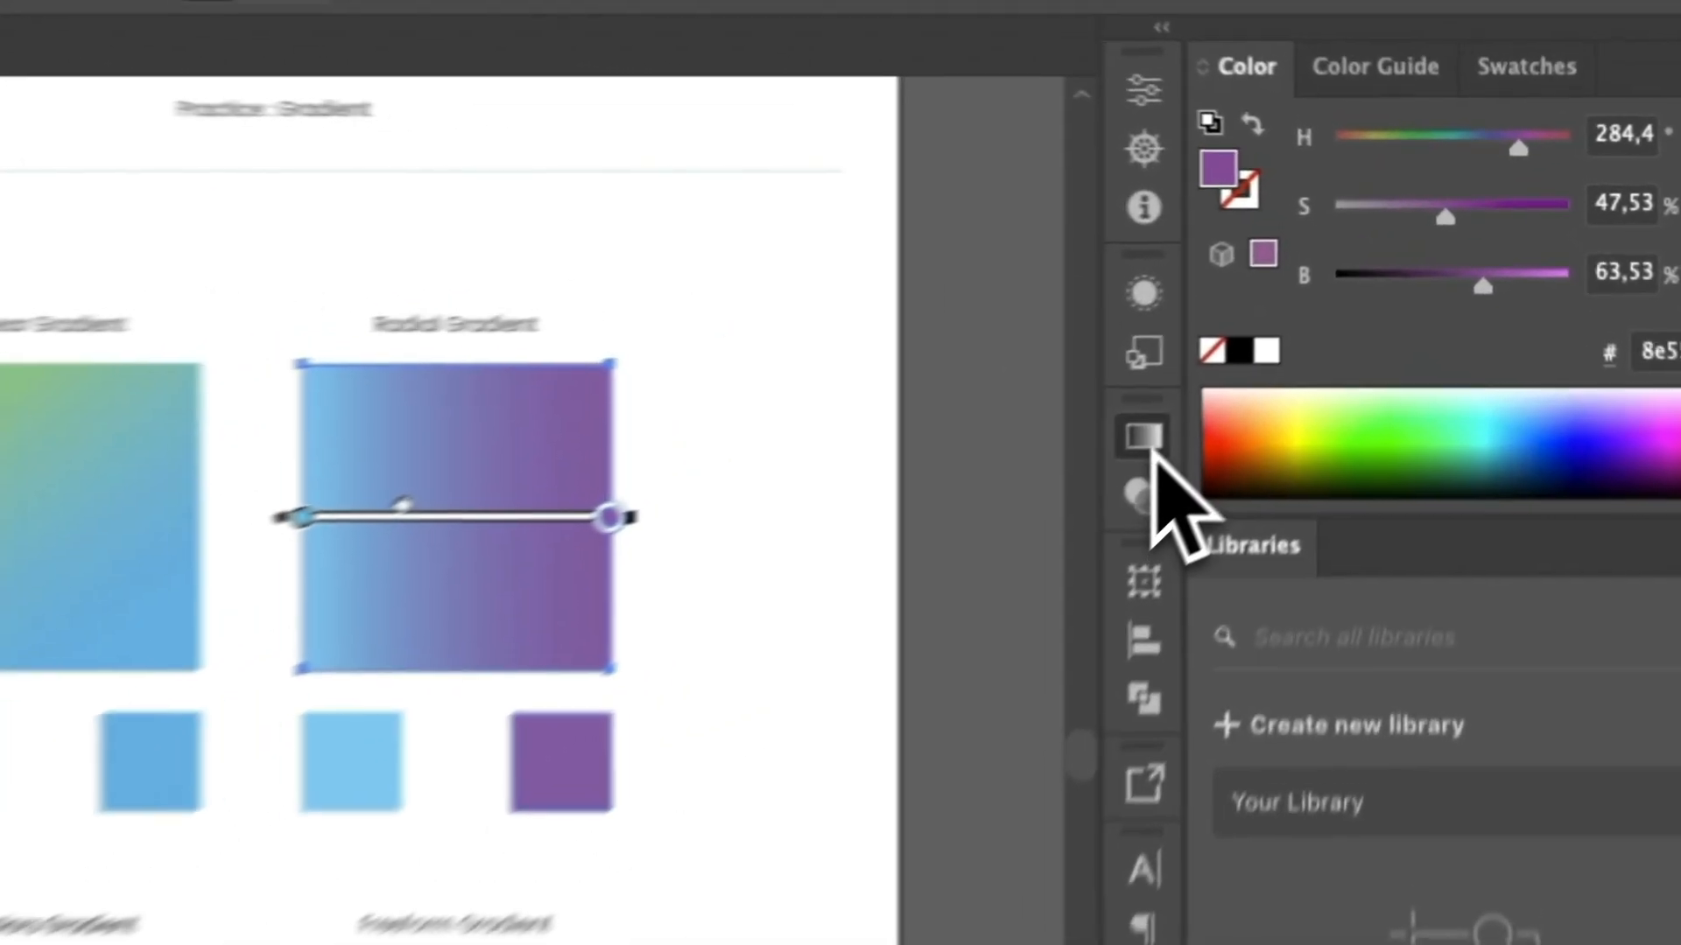
# Change the type of the Radial Gradient square's gradient from linear to radial.
pyautogui.click(1294, 334)
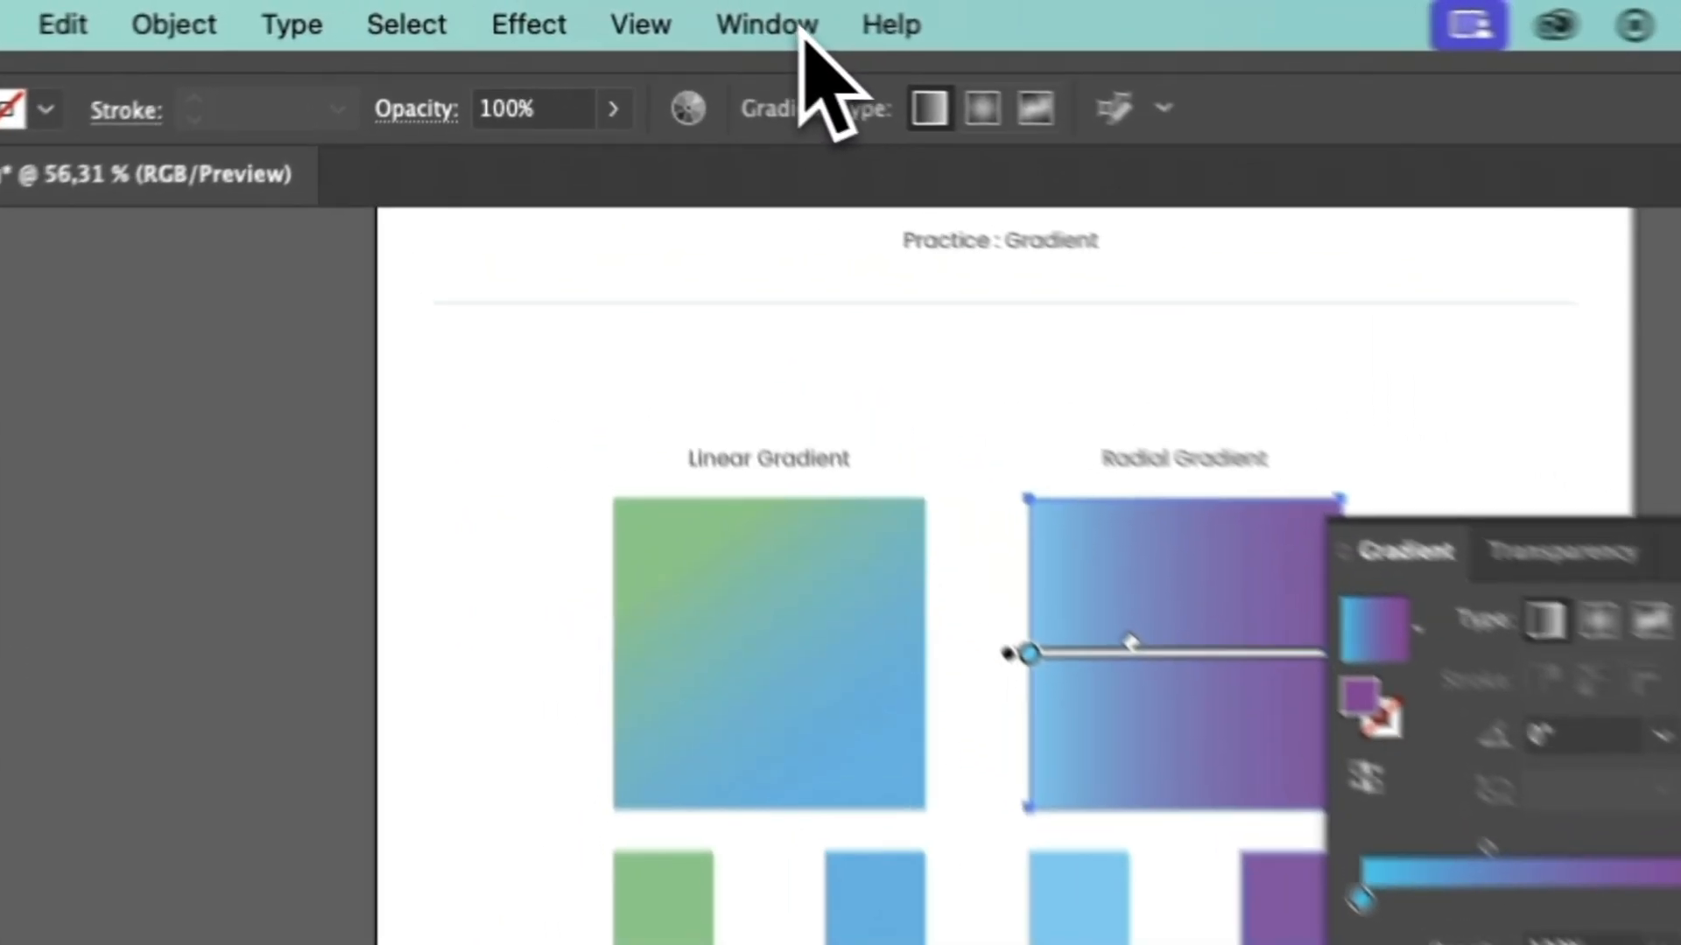
pyautogui.click(645, 14)
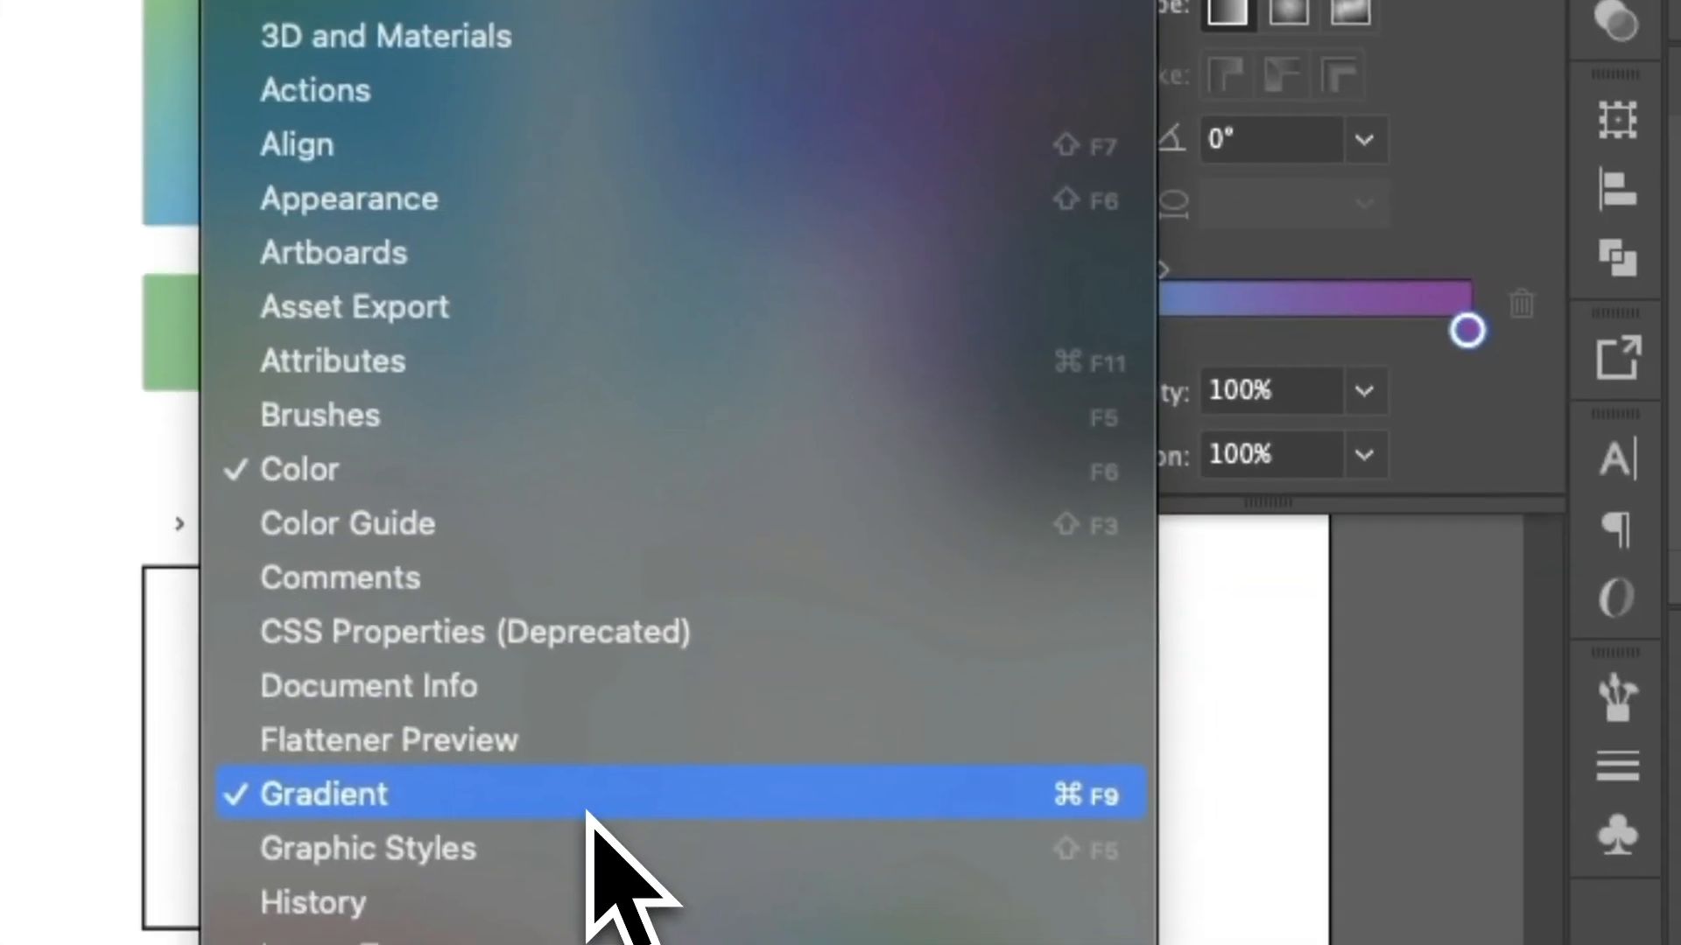
pyautogui.click(764, 891)
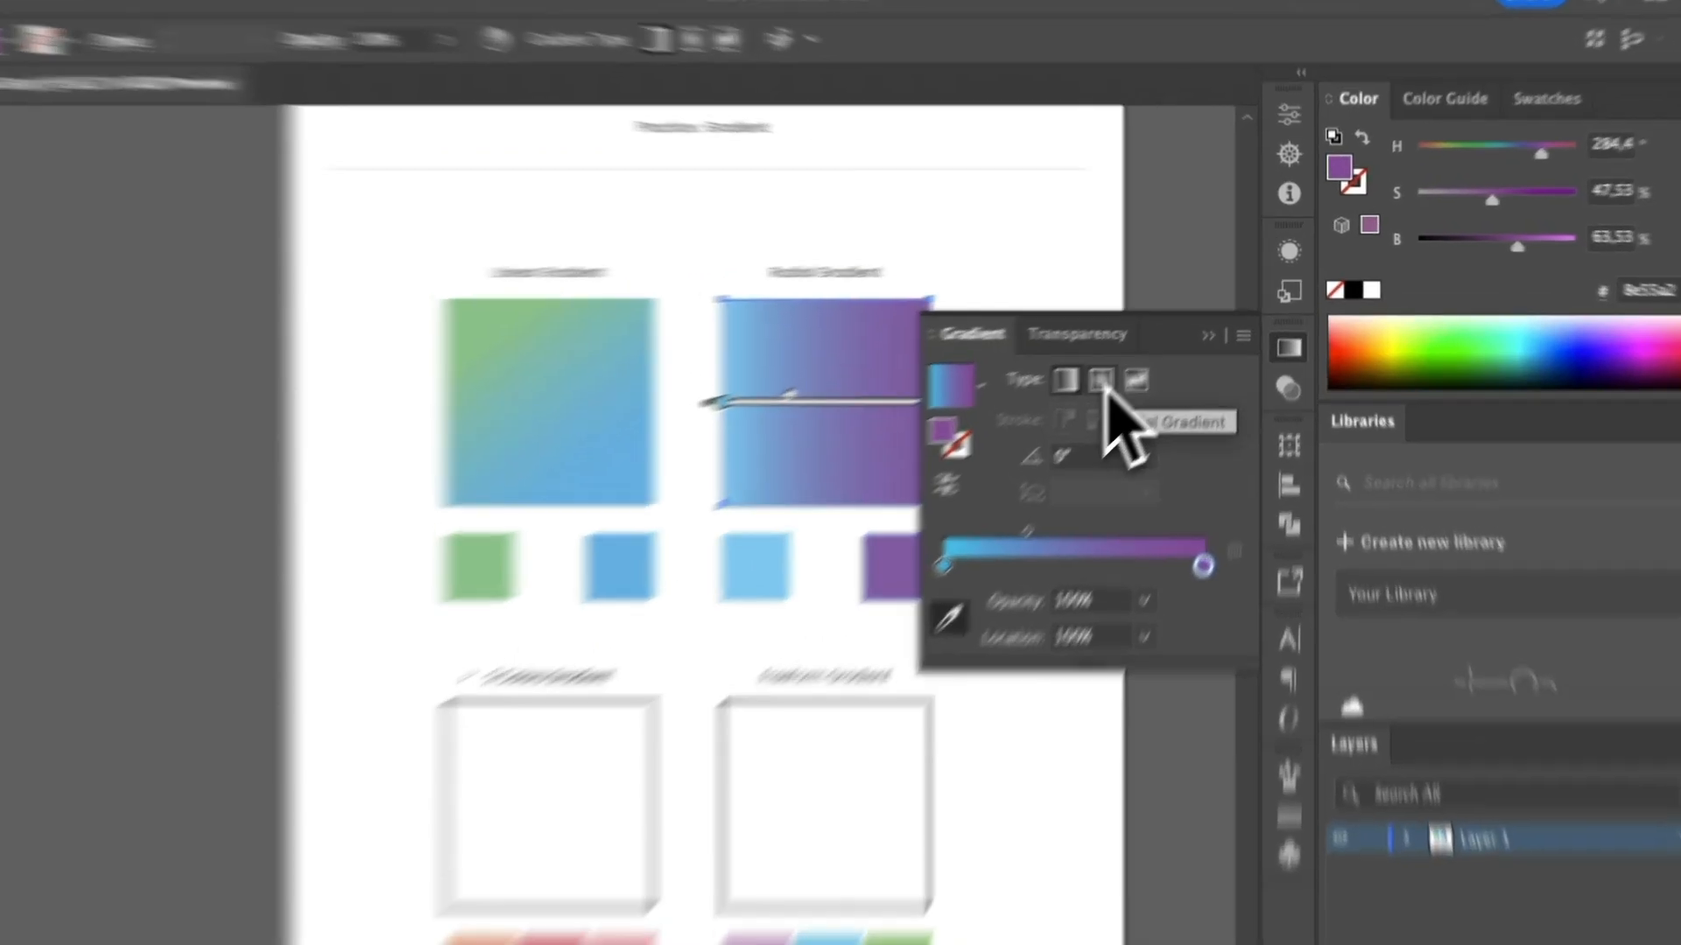
pyautogui.click(1130, 363)
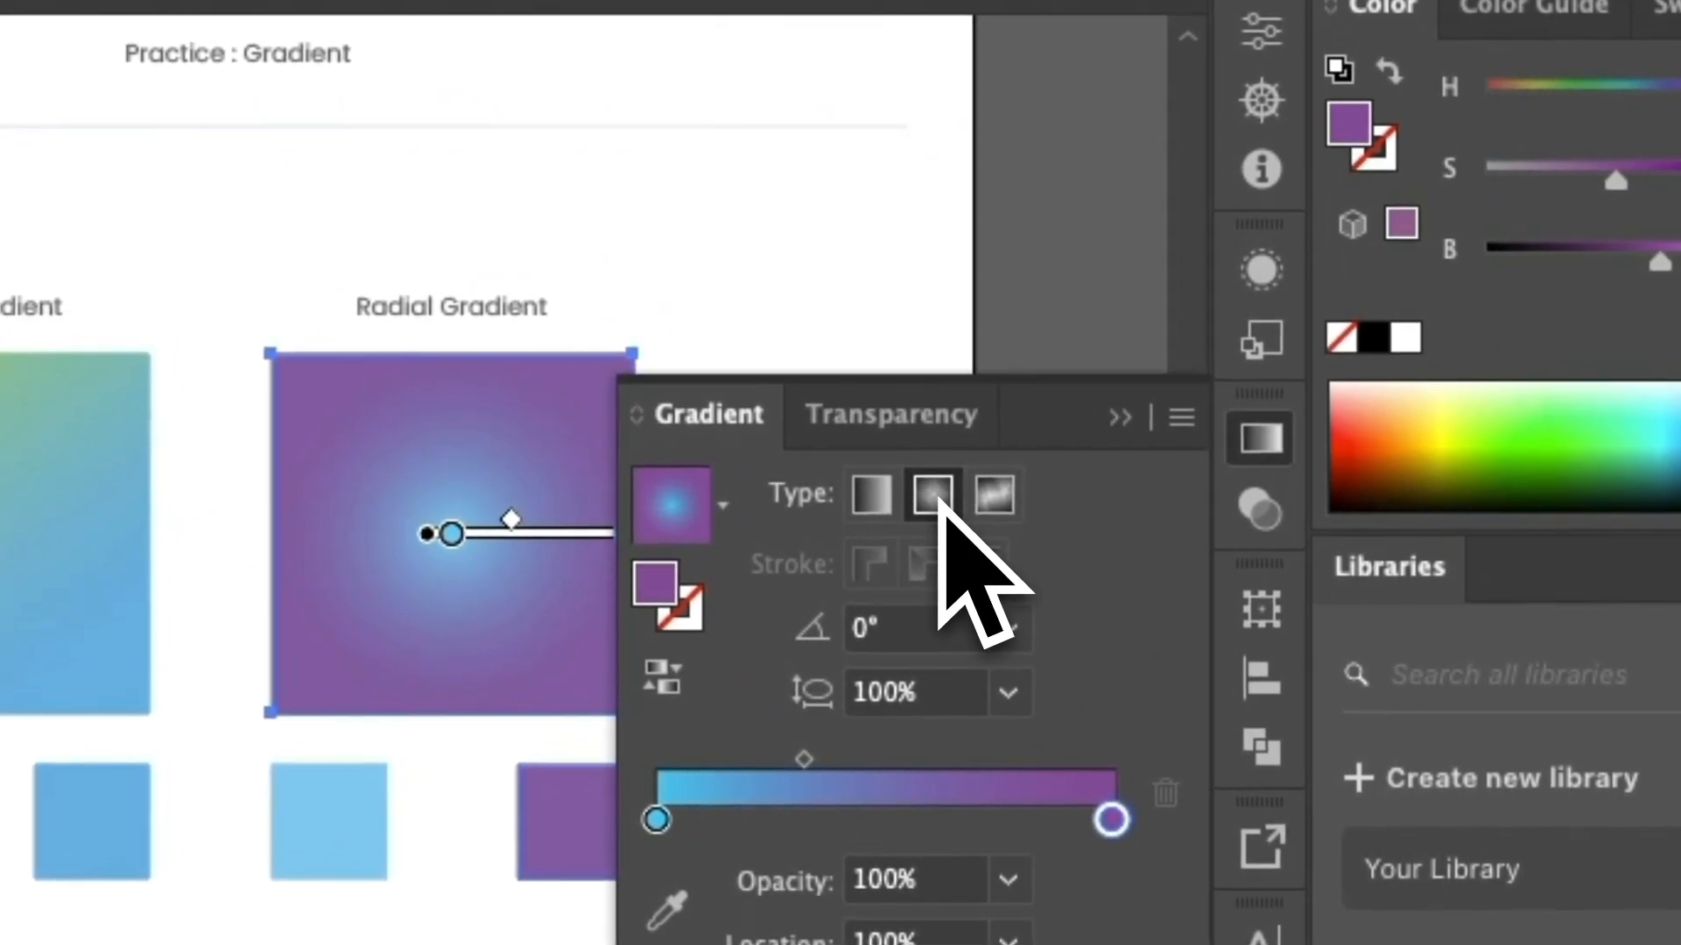
pyautogui.click(1120, 419)
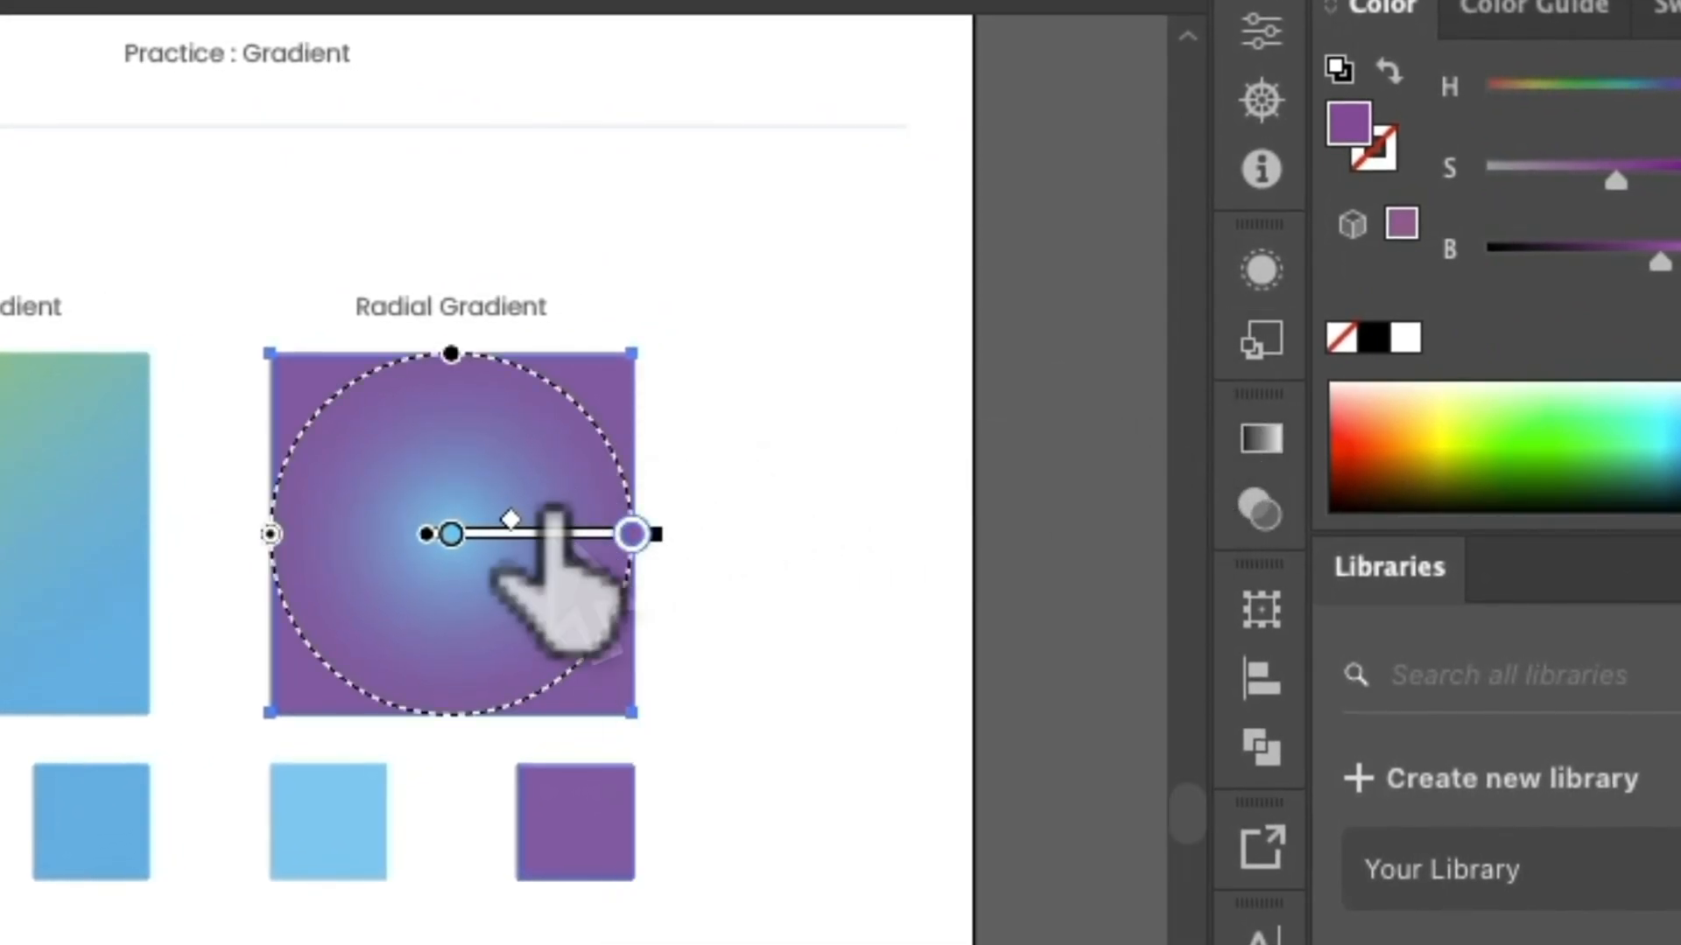
# Redraw the radial gradient several times, ending from near the square's center to well beyond its right edge, and shift the midpoint outward.
pyautogui.moveTo(509, 520)
pyautogui.mouseDown()
pyautogui.moveTo(587, 519)
pyautogui.moveTo(537, 526)
pyautogui.moveTo(555, 532)
pyautogui.mouseUp()
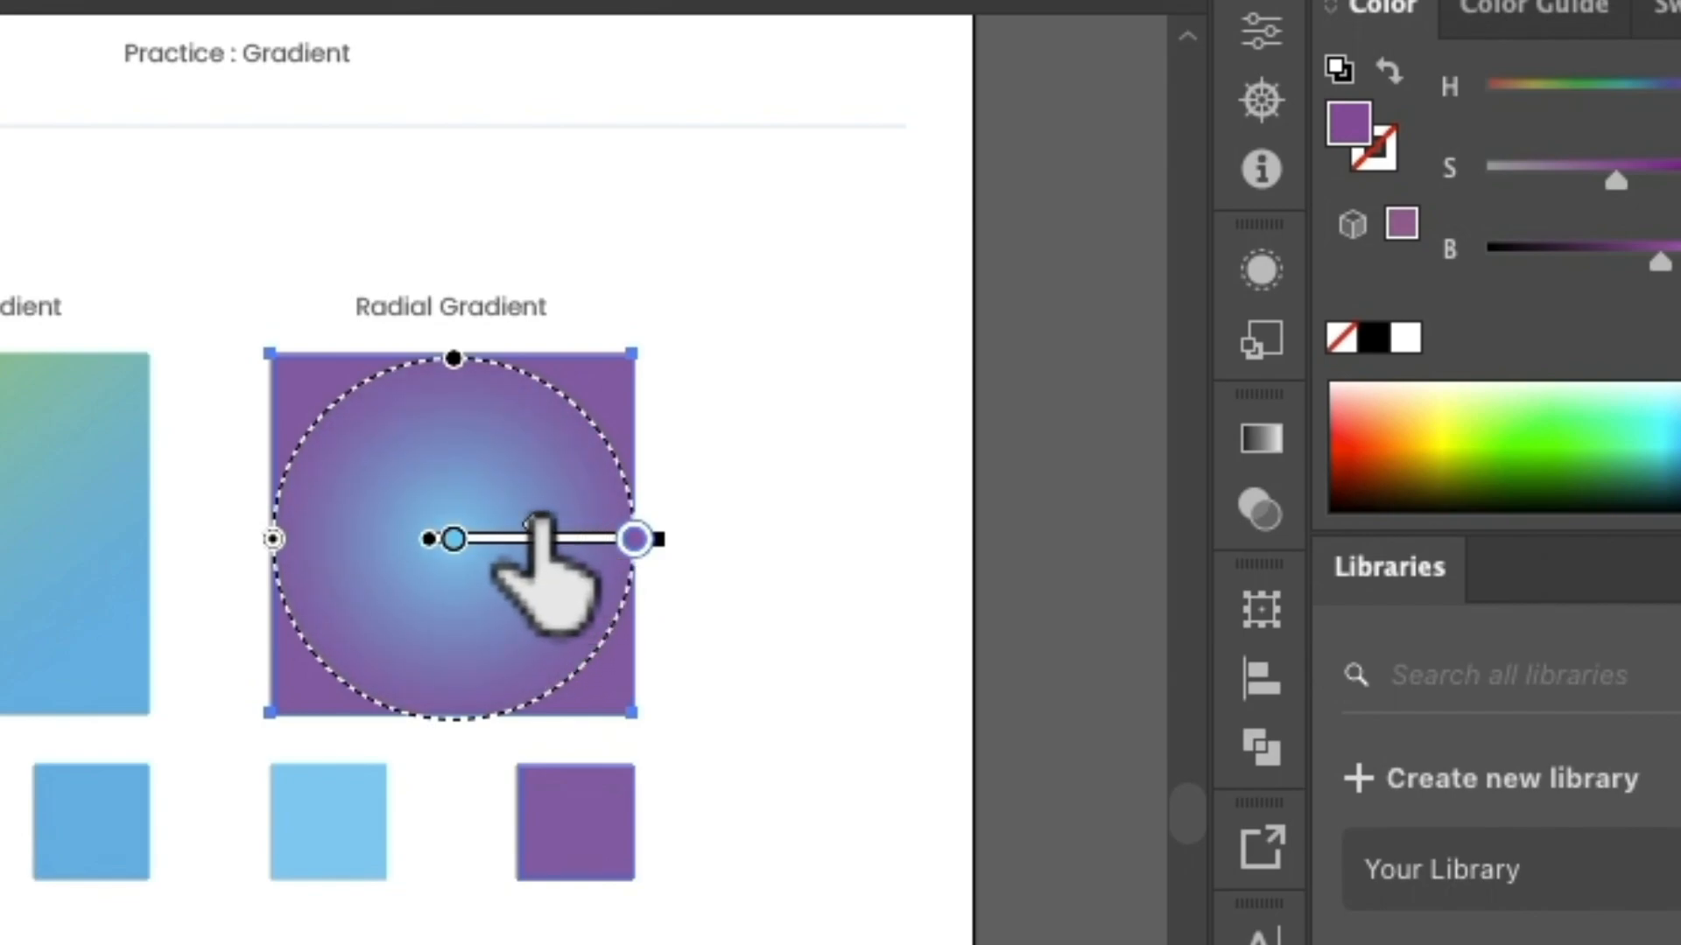
pyautogui.moveTo(445, 480); pyautogui.dragTo(730, 481)
pyautogui.moveTo(471, 565); pyautogui.dragTo(787, 593)
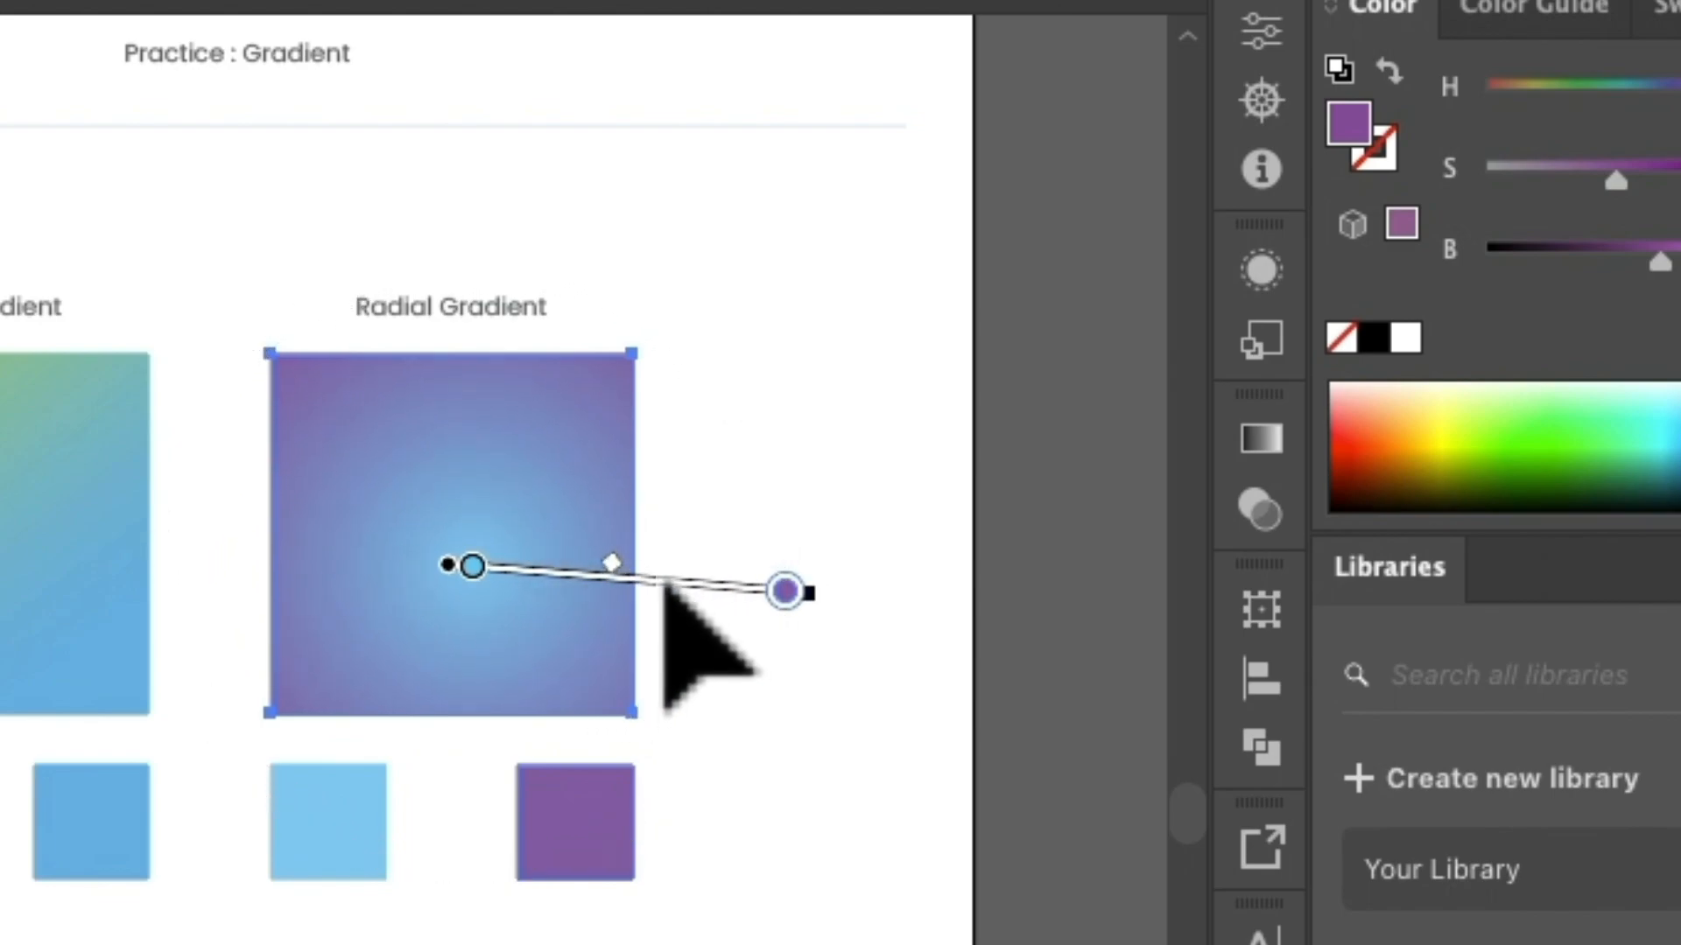
pyautogui.moveTo(655, 574); pyautogui.dragTo(659, 576)
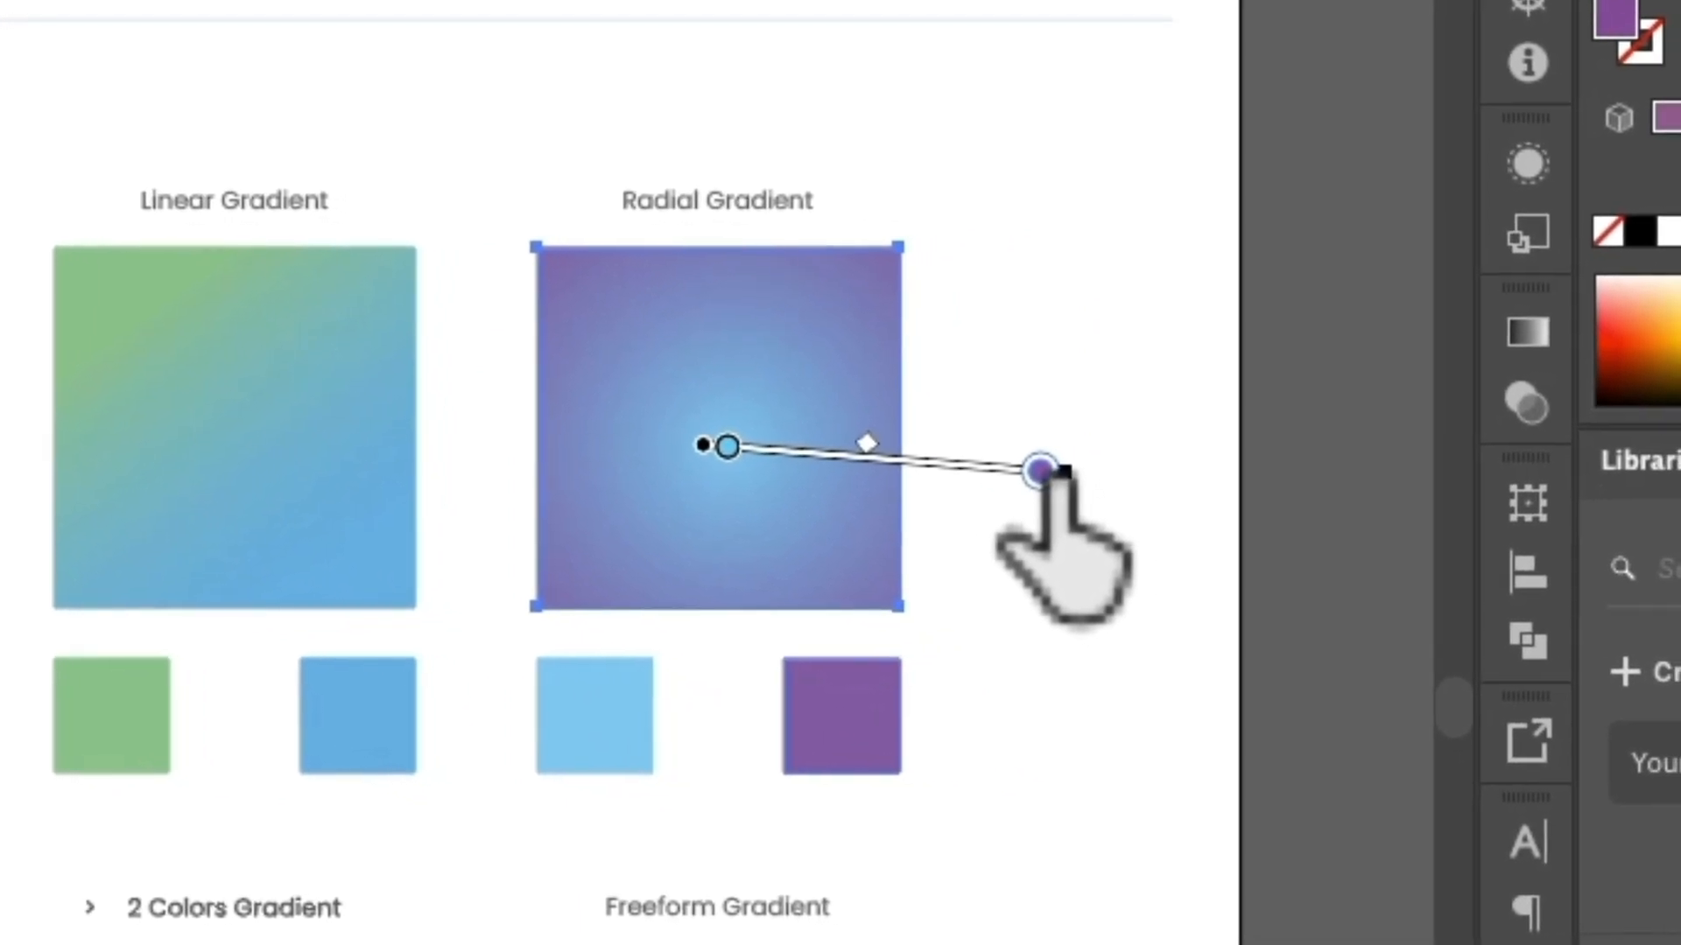
pyautogui.moveTo(1490, 558); pyautogui.dragTo(1447, 553)
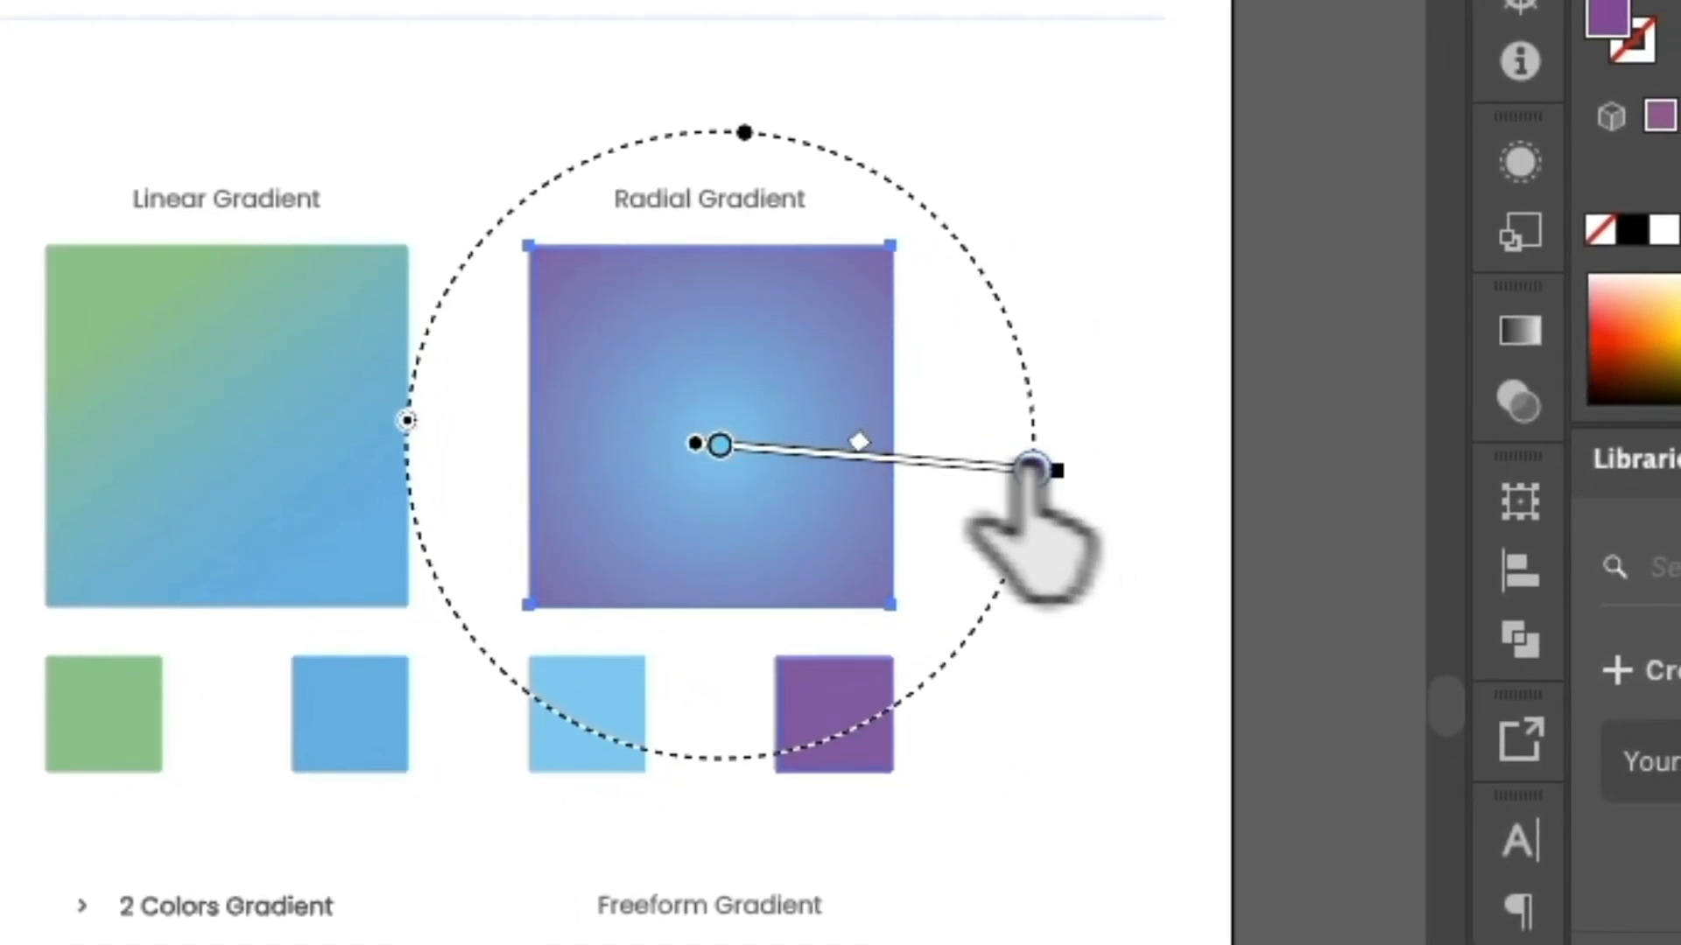
pyautogui.moveTo(717, 407); pyautogui.dragTo(1124, 421)
pyautogui.moveTo(897, 399); pyautogui.dragTo(963, 442)
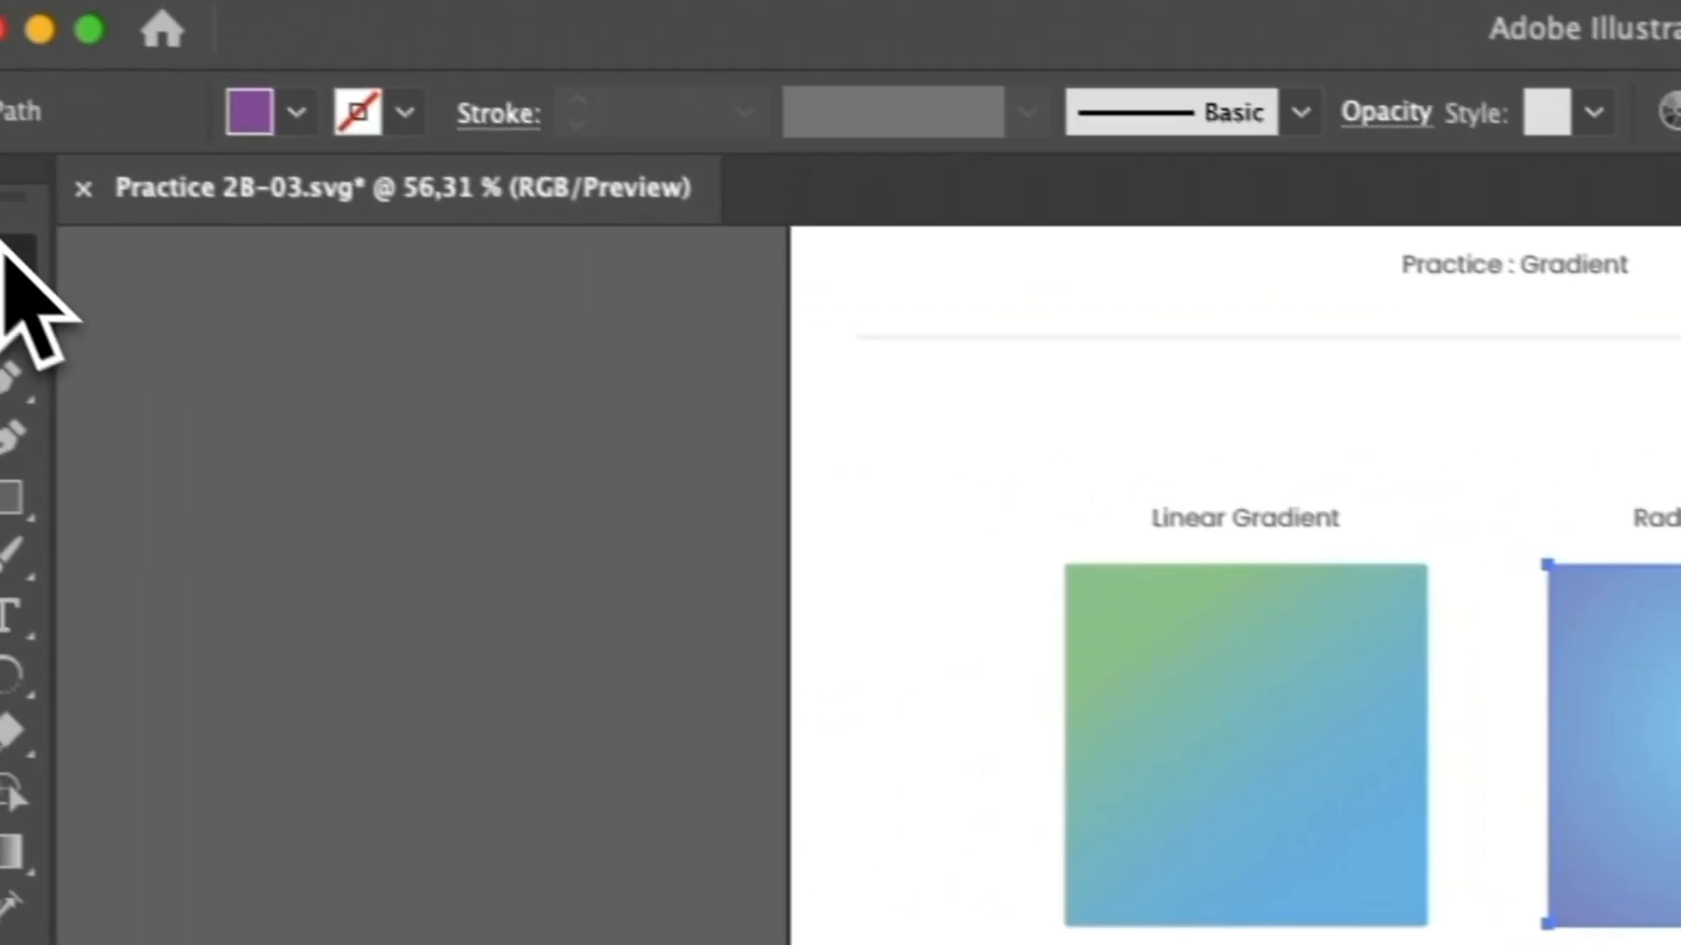
pyautogui.click(47, 274)
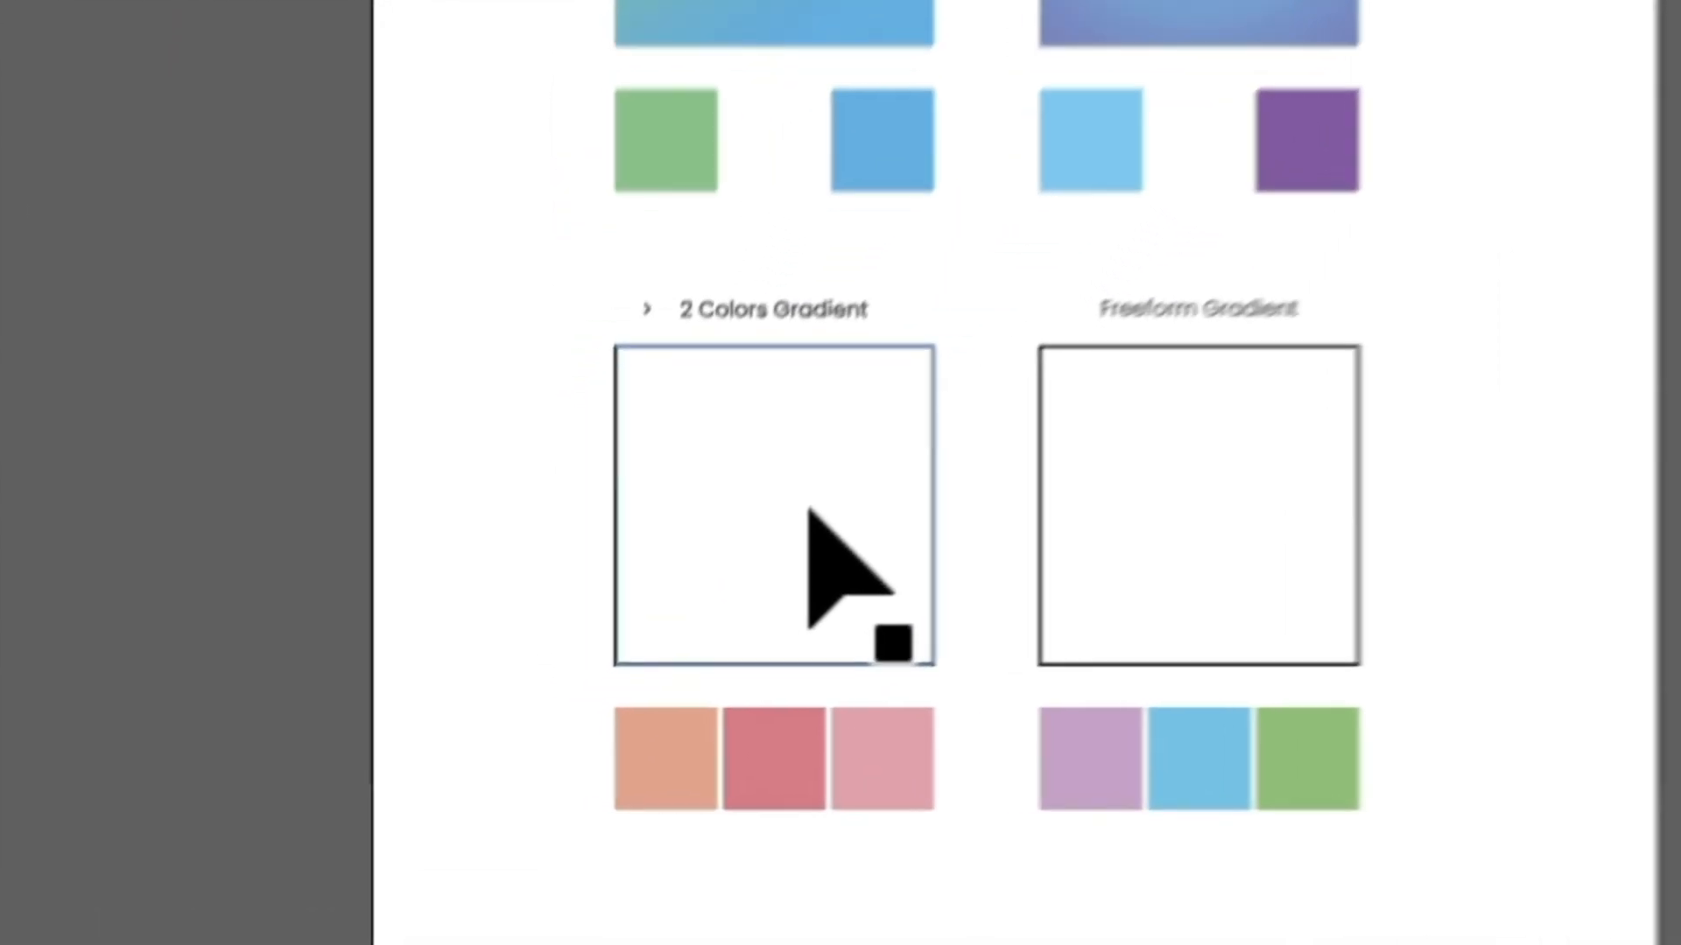
# Fill the empty 2 Colors Gradient square with the radial light blue to purple gradient using the Gradient tool.
pyautogui.click(665, 625)
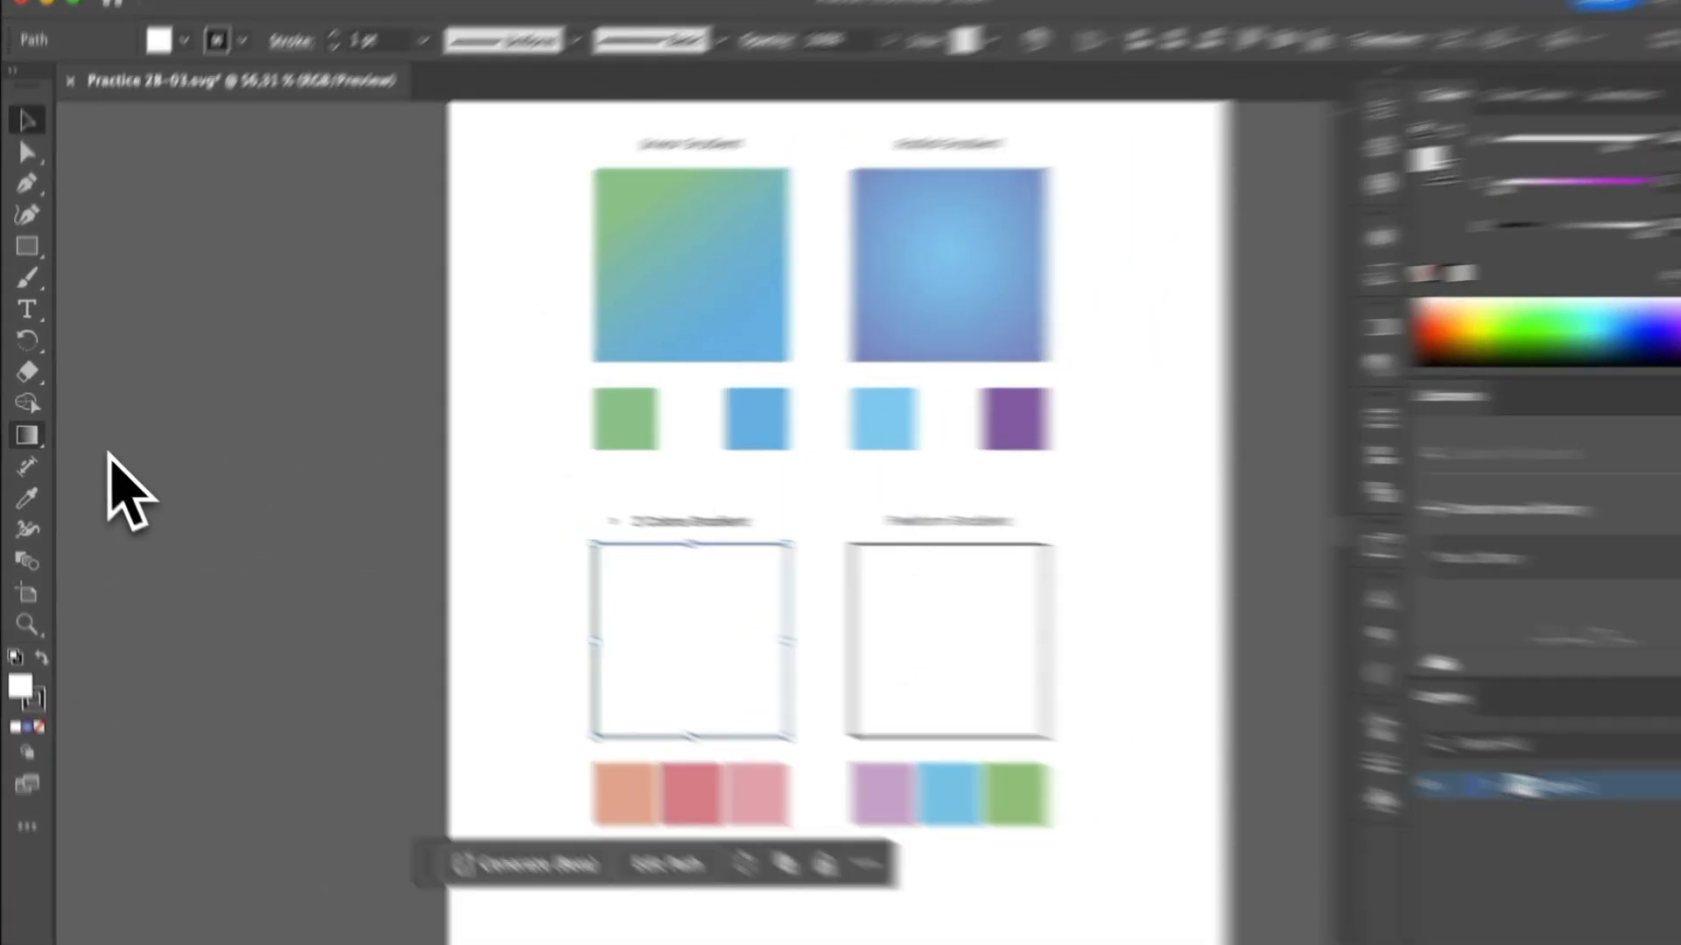
pyautogui.click(25, 434)
pyautogui.click(669, 635)
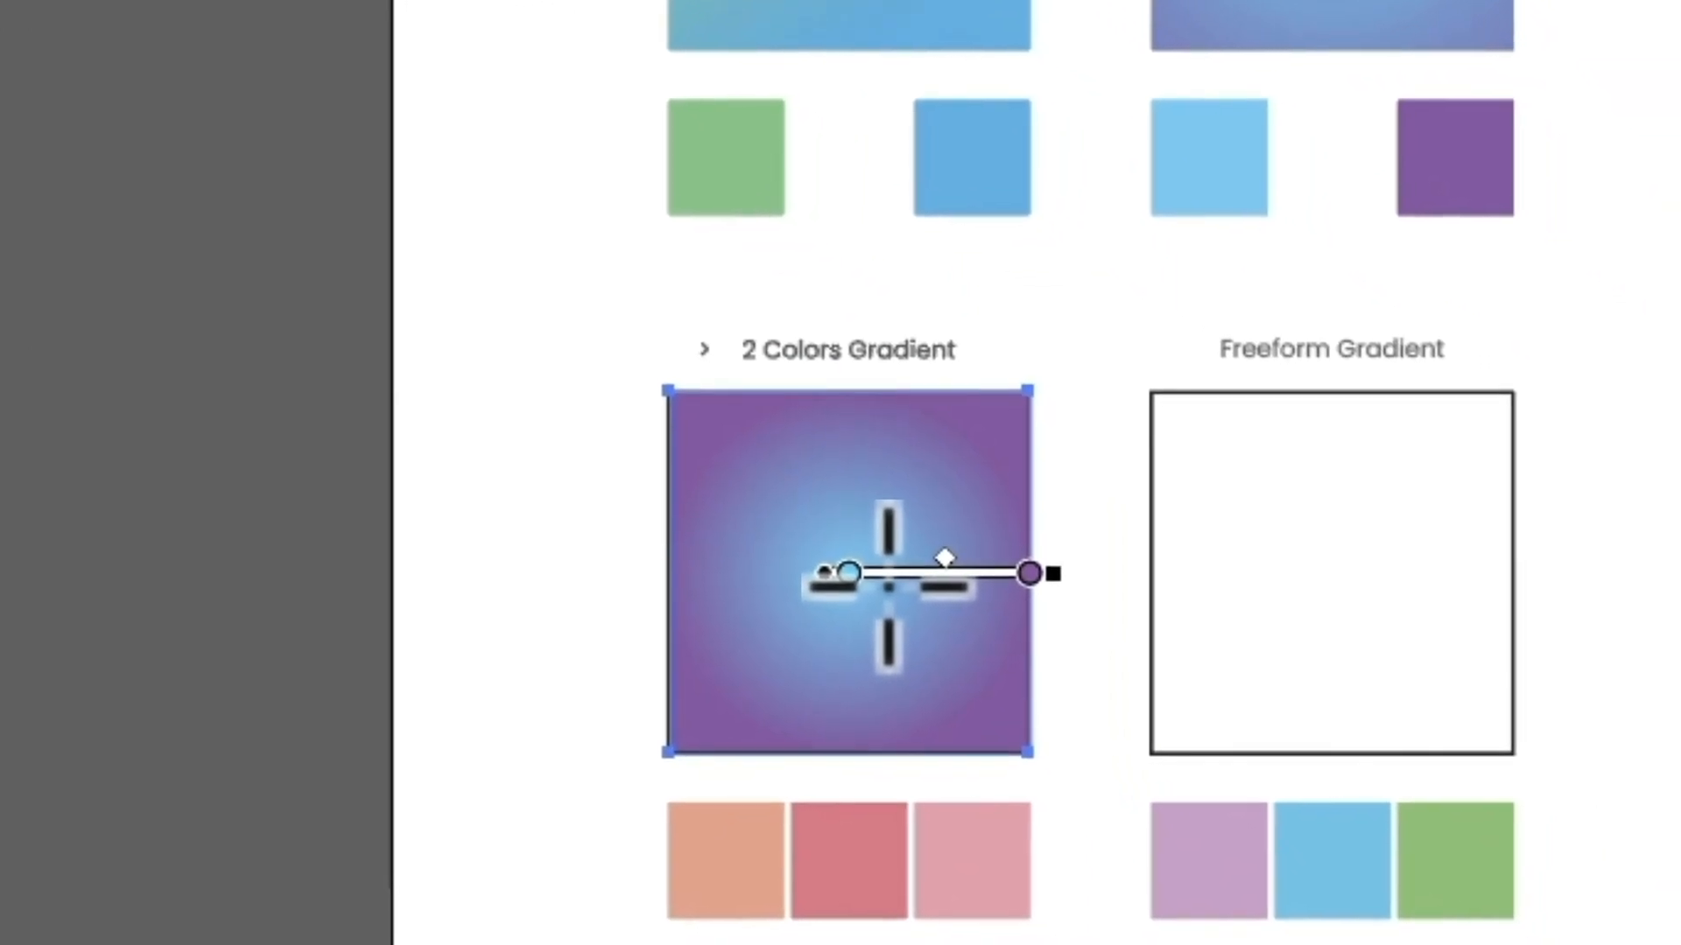
# Add a middle color stop at about 48.7% to the 2 Colors Gradient square's gradient and color it with red sampled from the swatch below.
pyautogui.moveTo(965, 608)
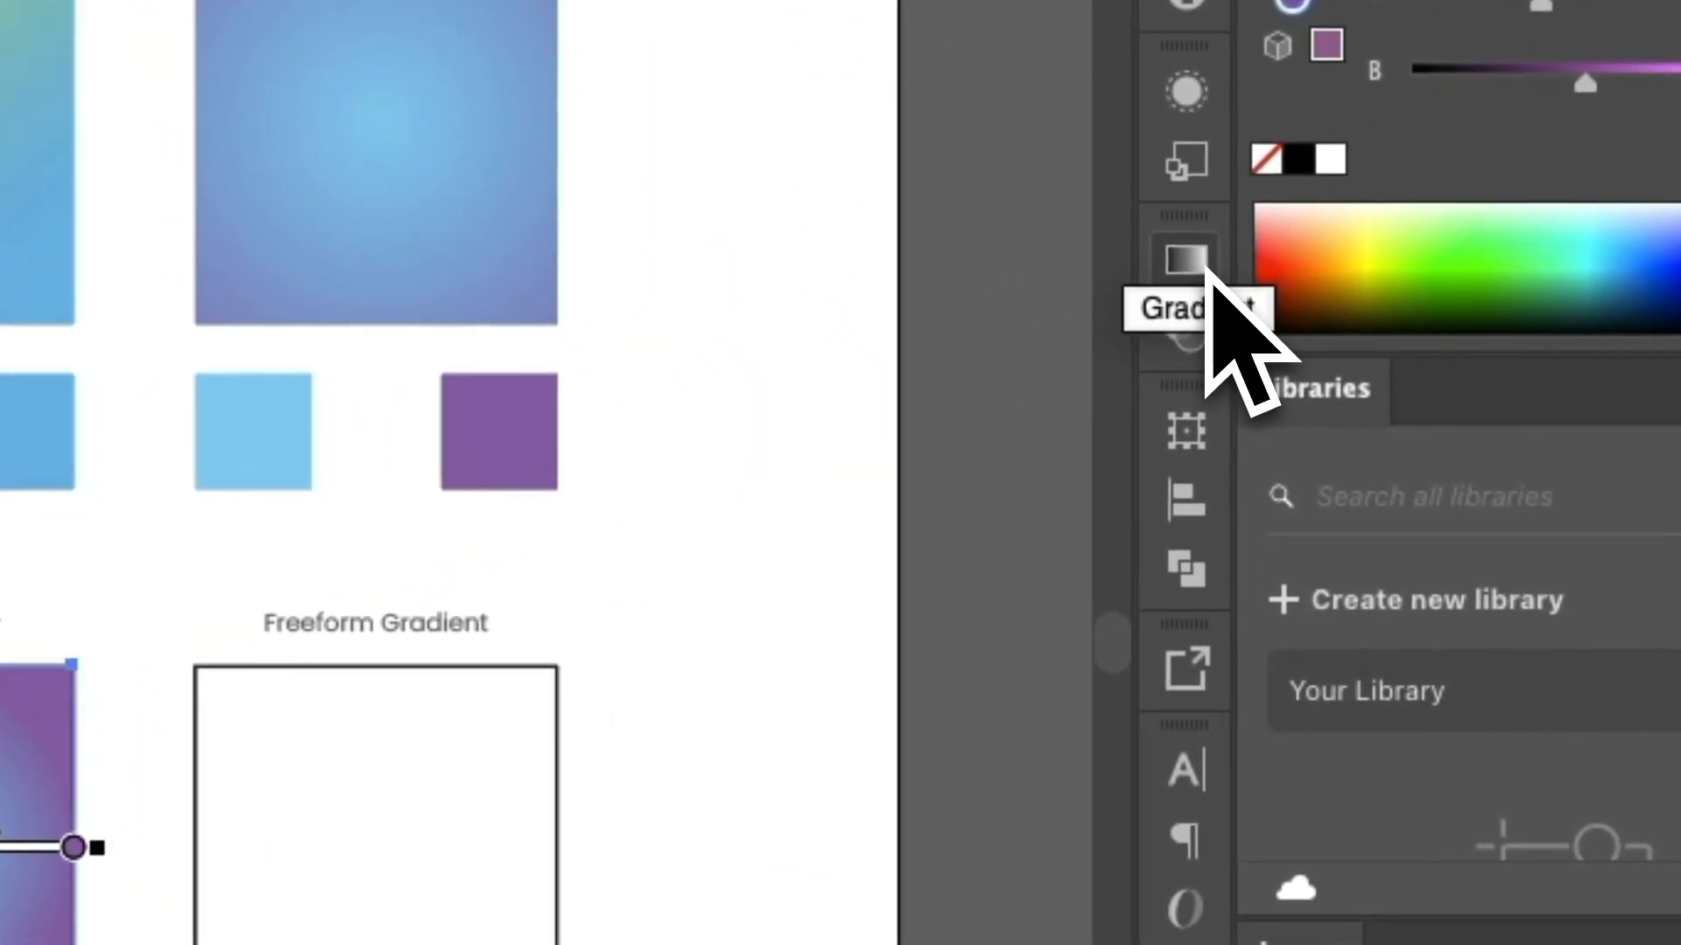
pyautogui.click(1185, 259)
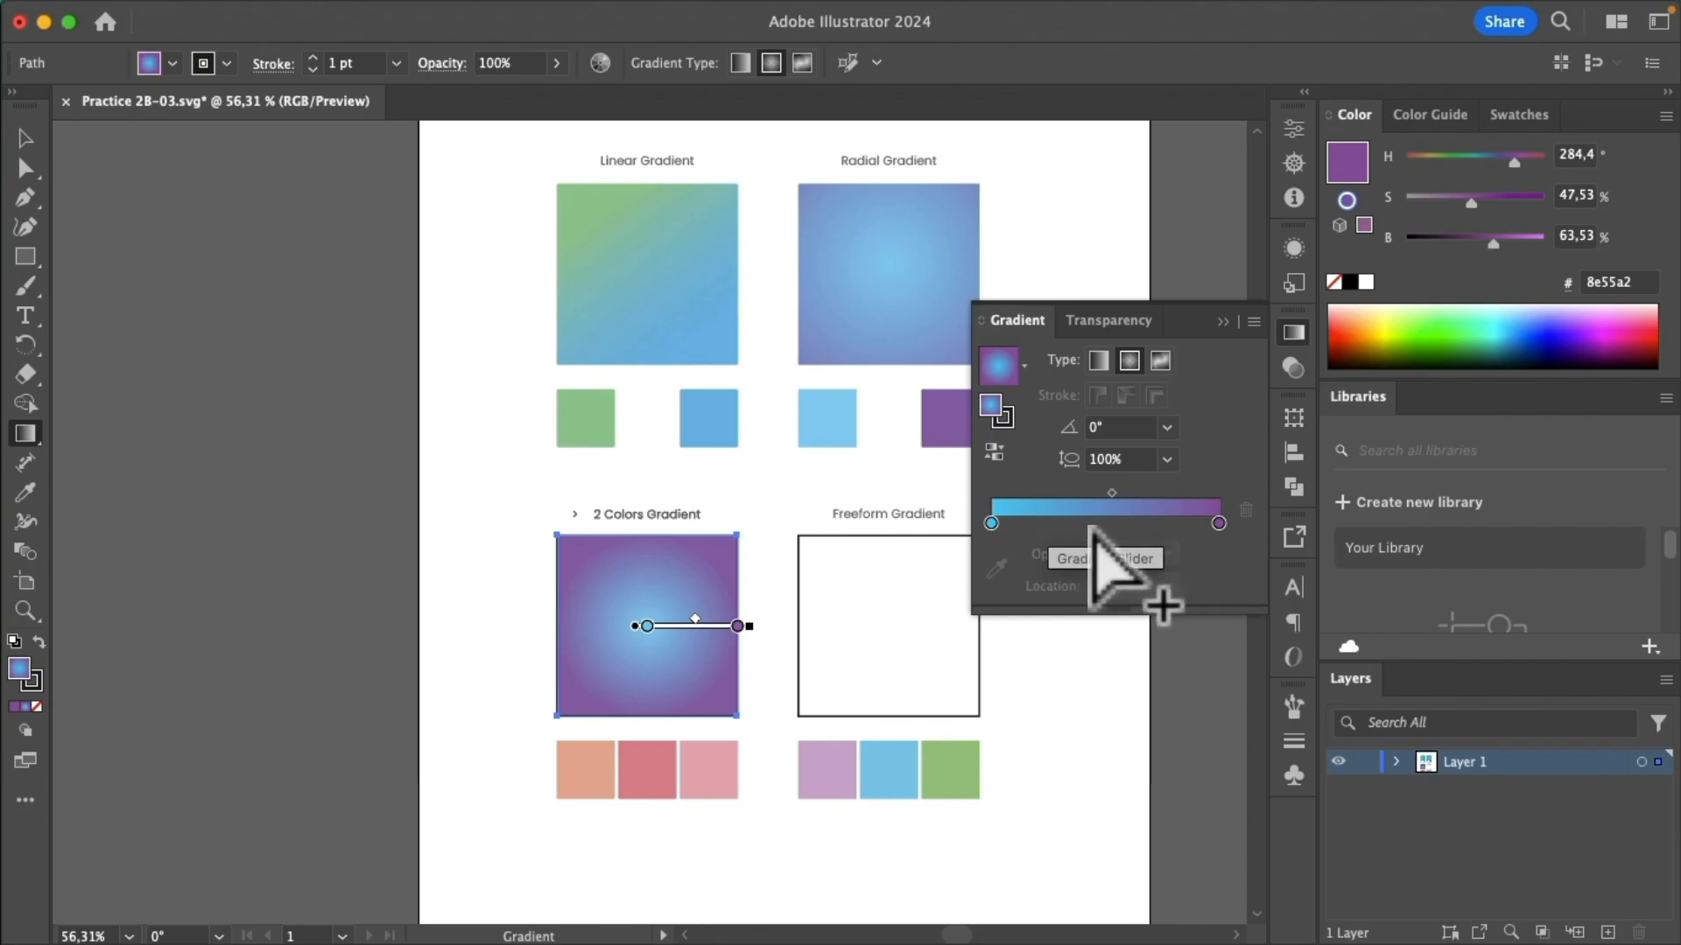
pyautogui.click(1101, 523)
pyautogui.doubleClick(1101, 522)
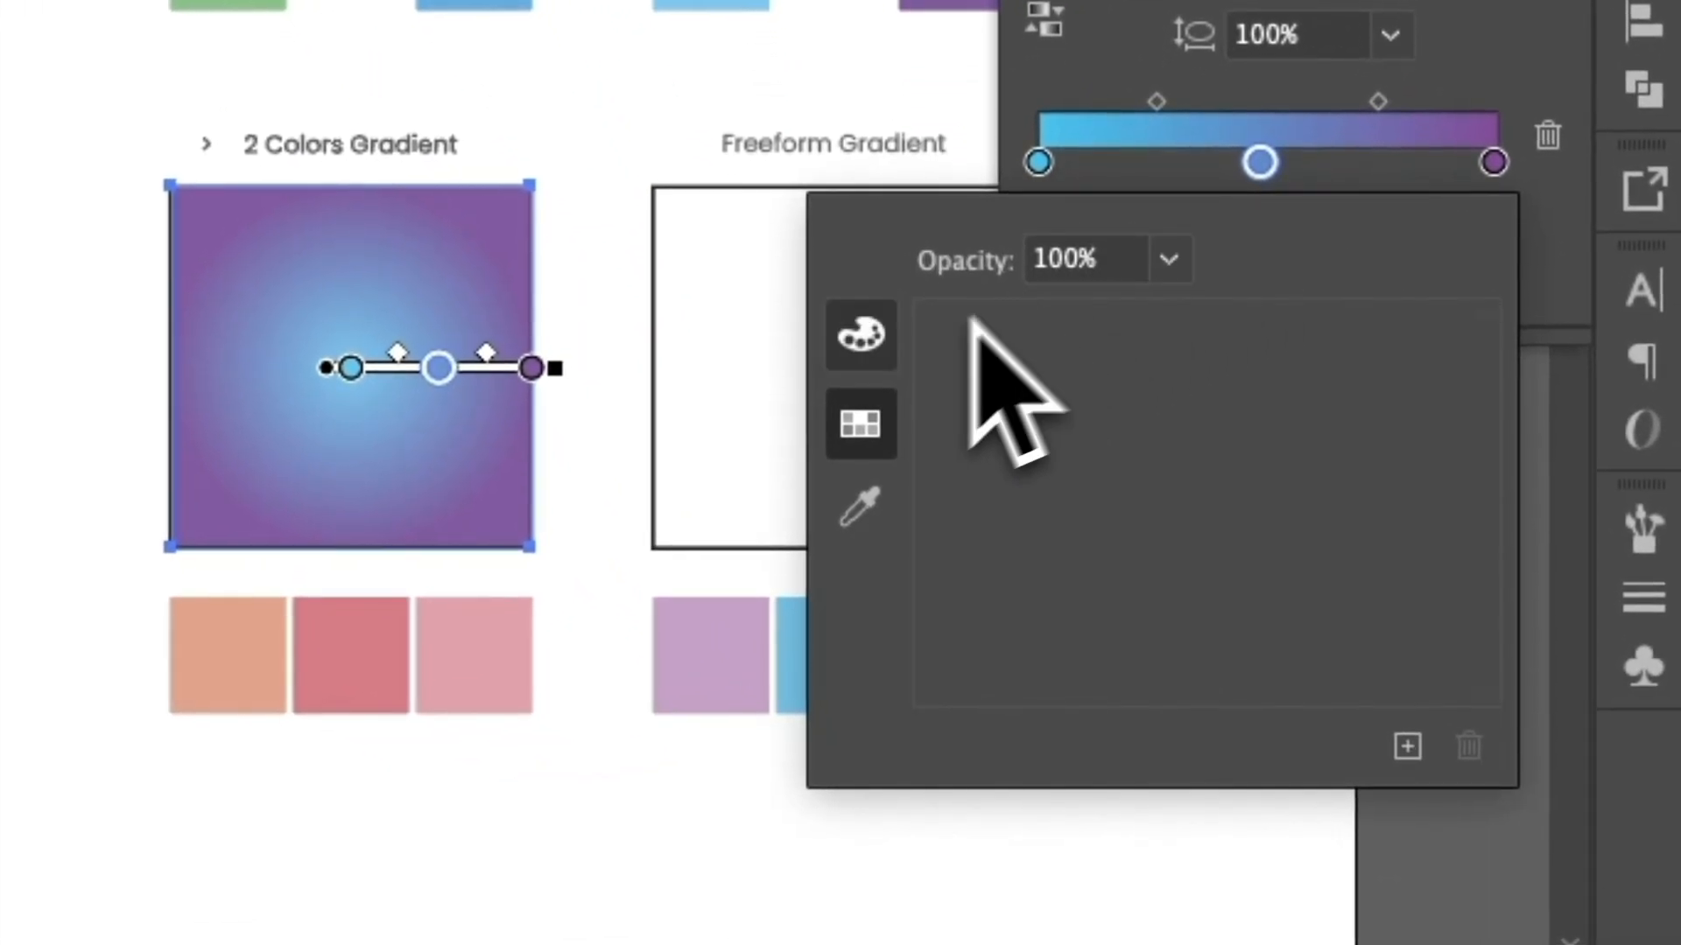
pyautogui.click(858, 524)
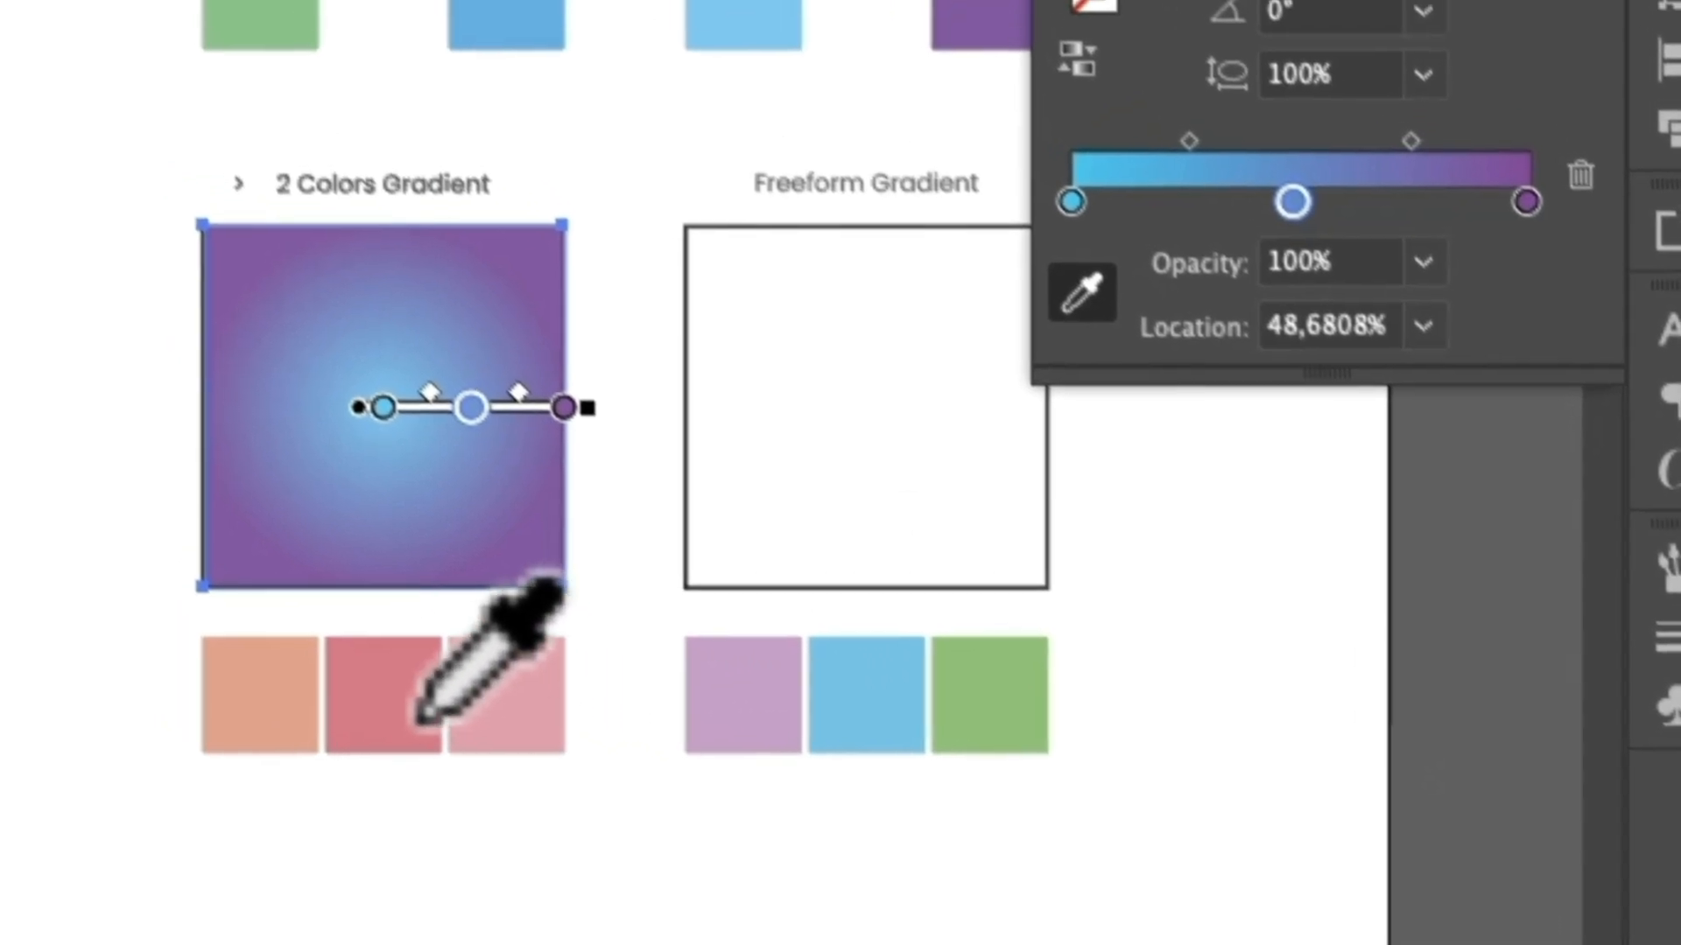
pyautogui.click(364, 666)
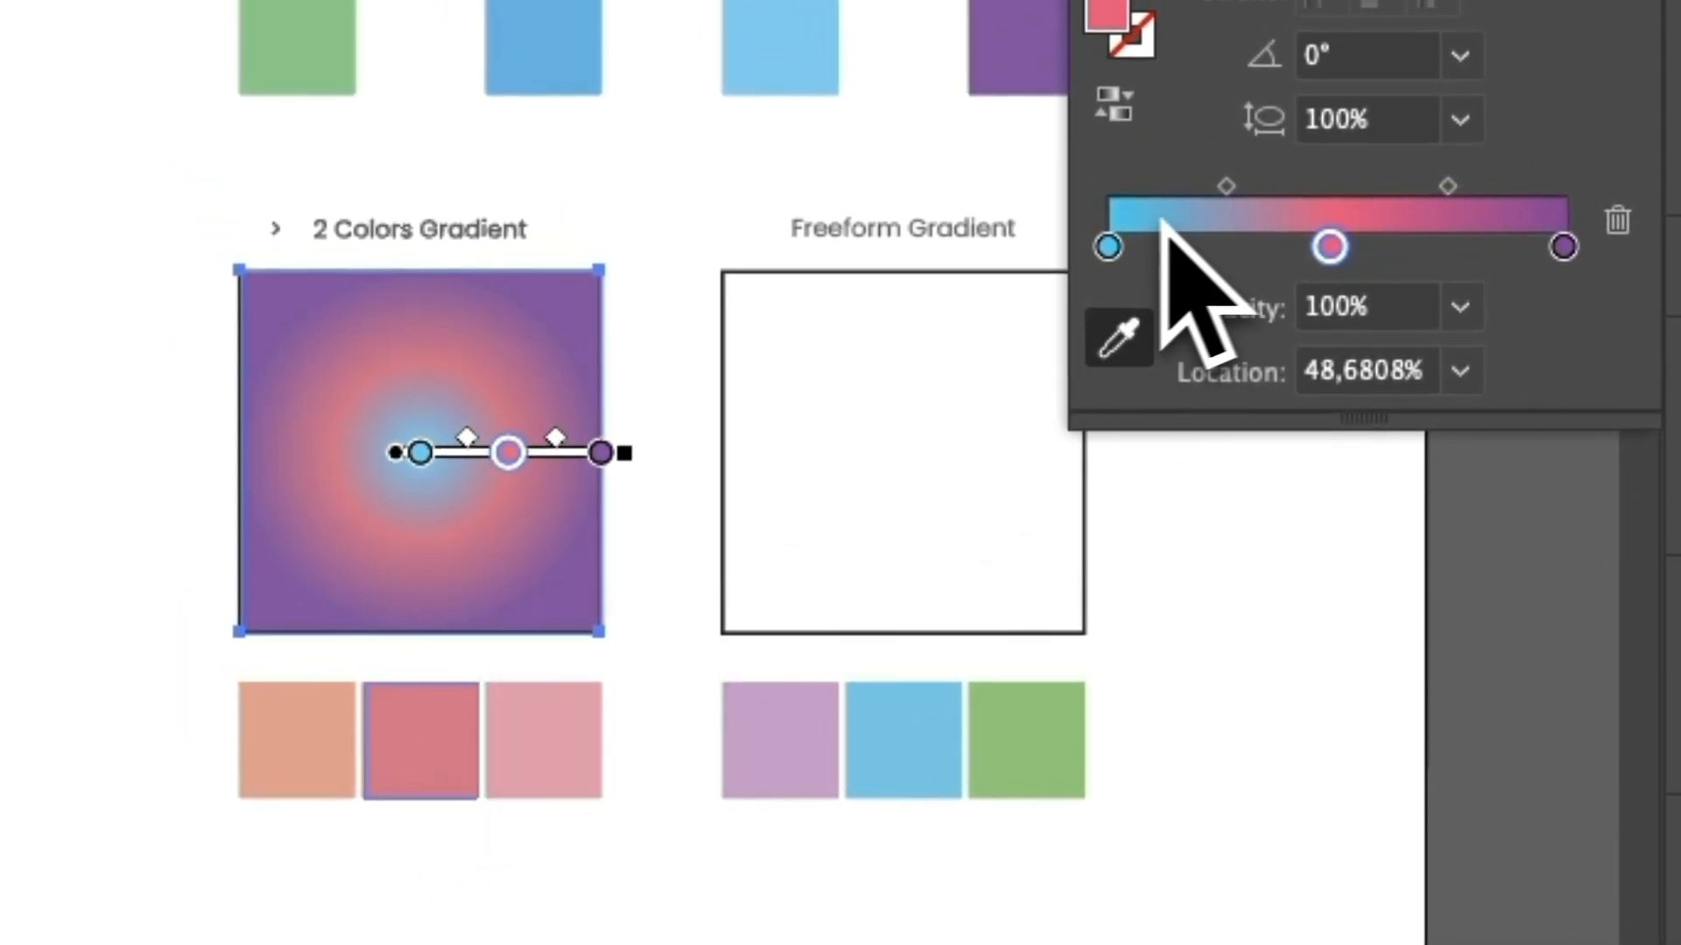
# Recolor the light blue first stop of the 2 Colors Gradient square with orange sampled from the orange swatch below it.
pyautogui.doubleClick(1107, 248)
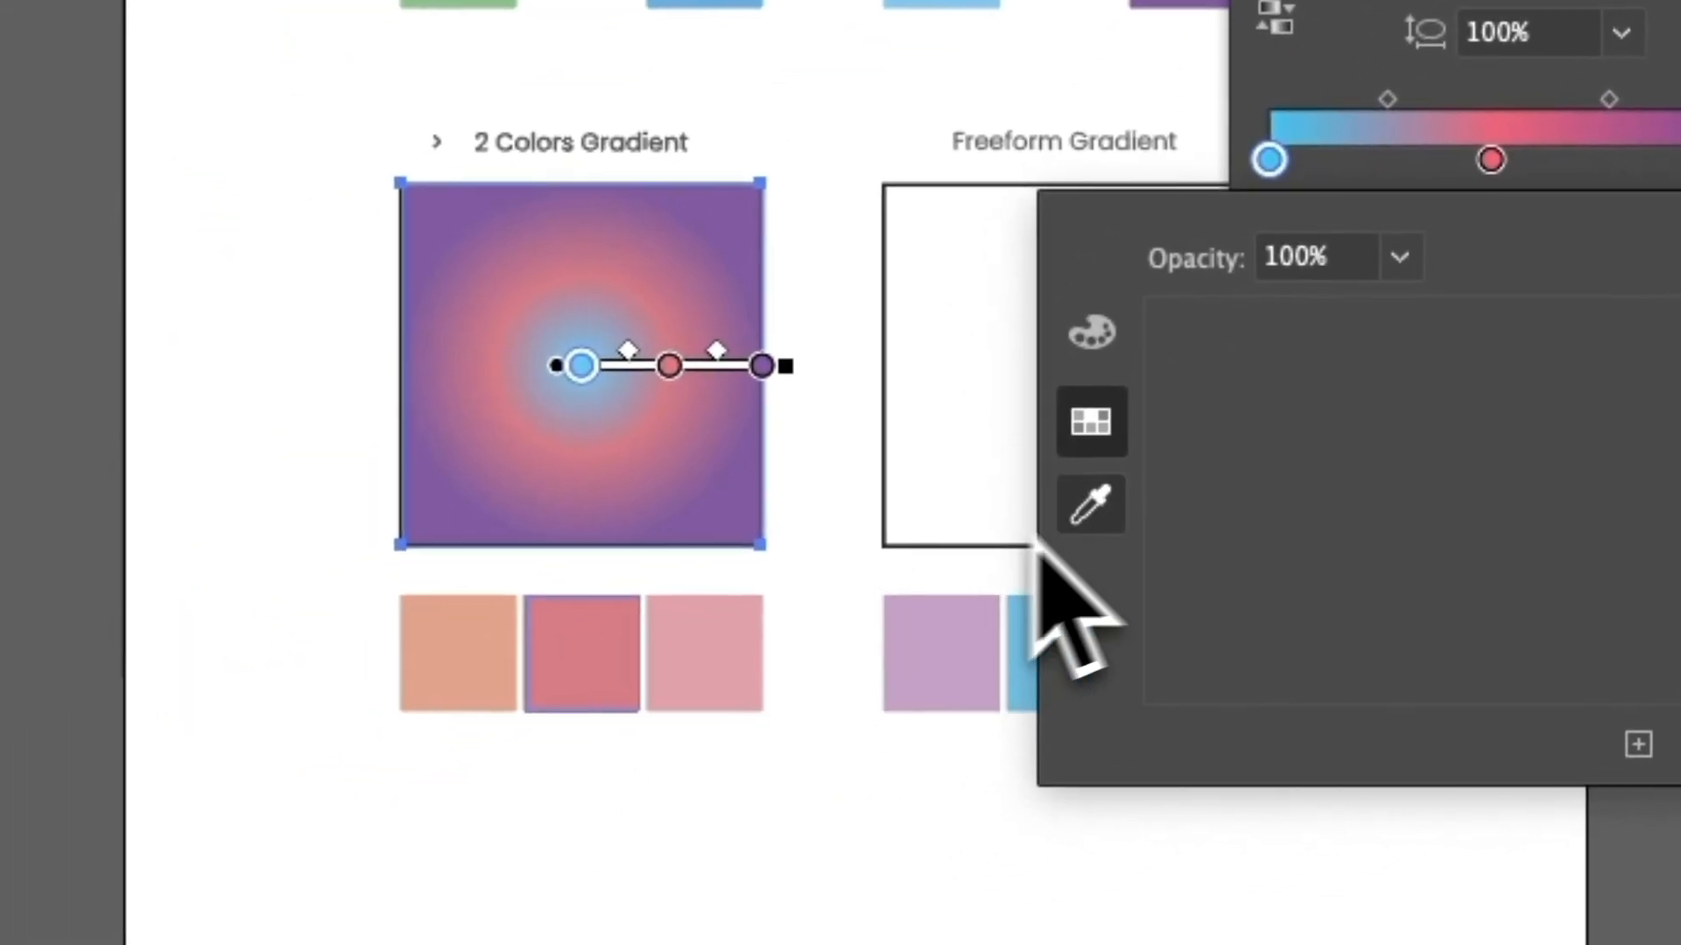
pyautogui.click(924, 591)
pyautogui.click(470, 652)
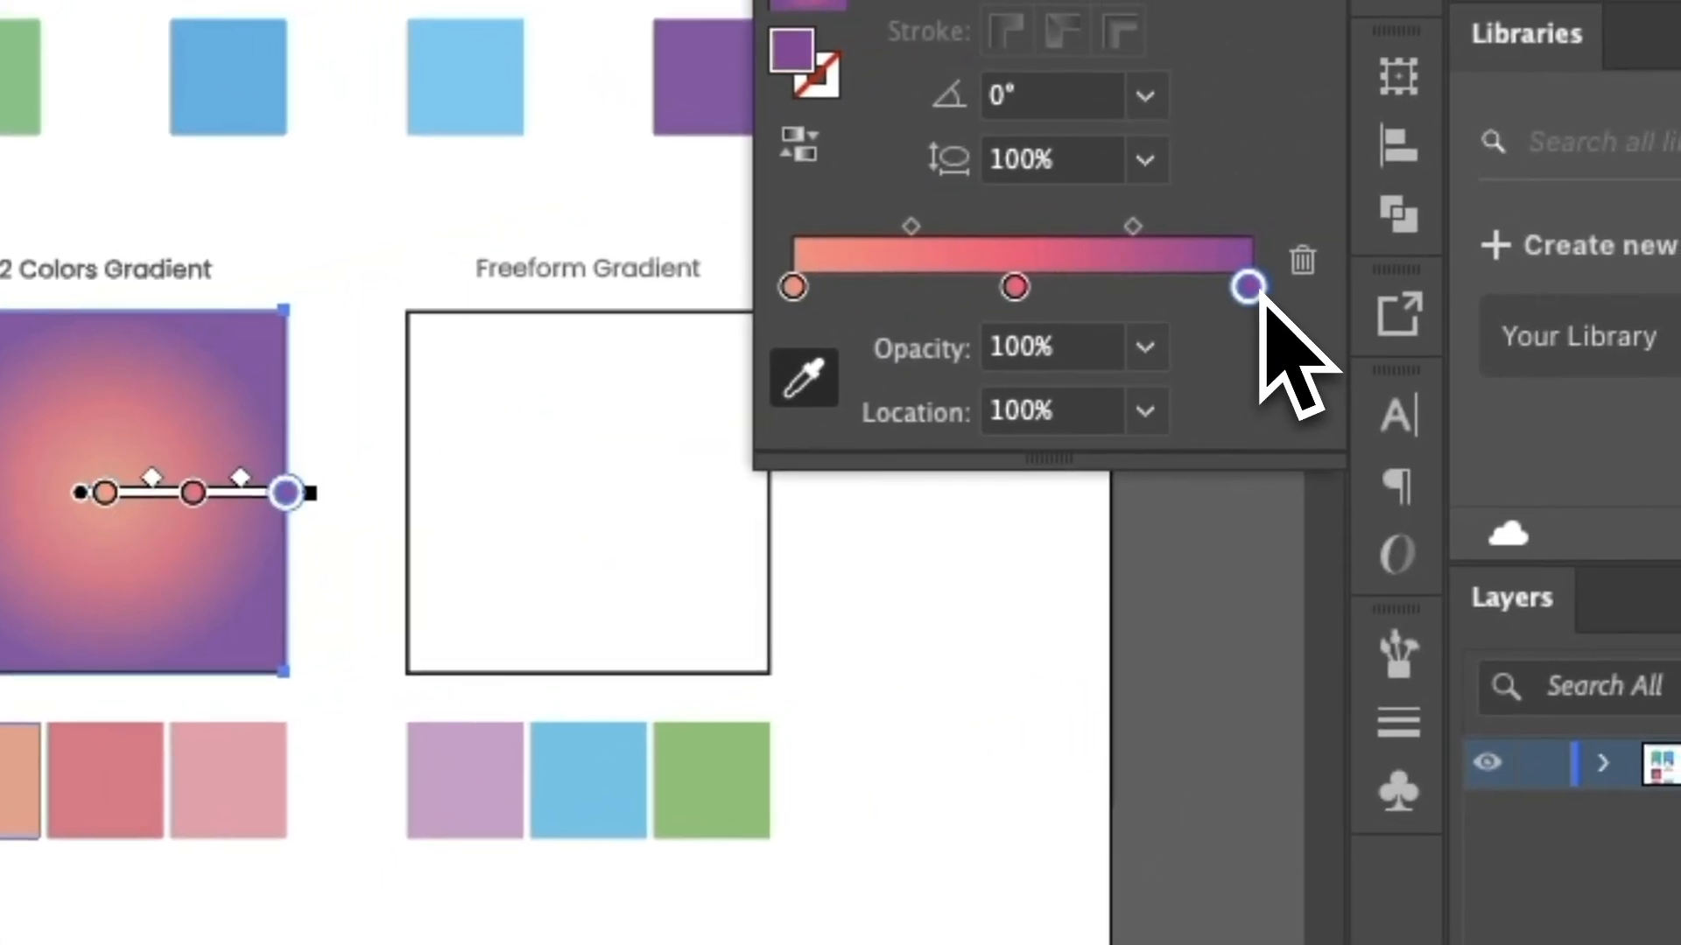
# Recolor the purple end stop of the 2 Colors Gradient square with pink sampled from the pink swatch below it.
pyautogui.doubleClick(1241, 289)
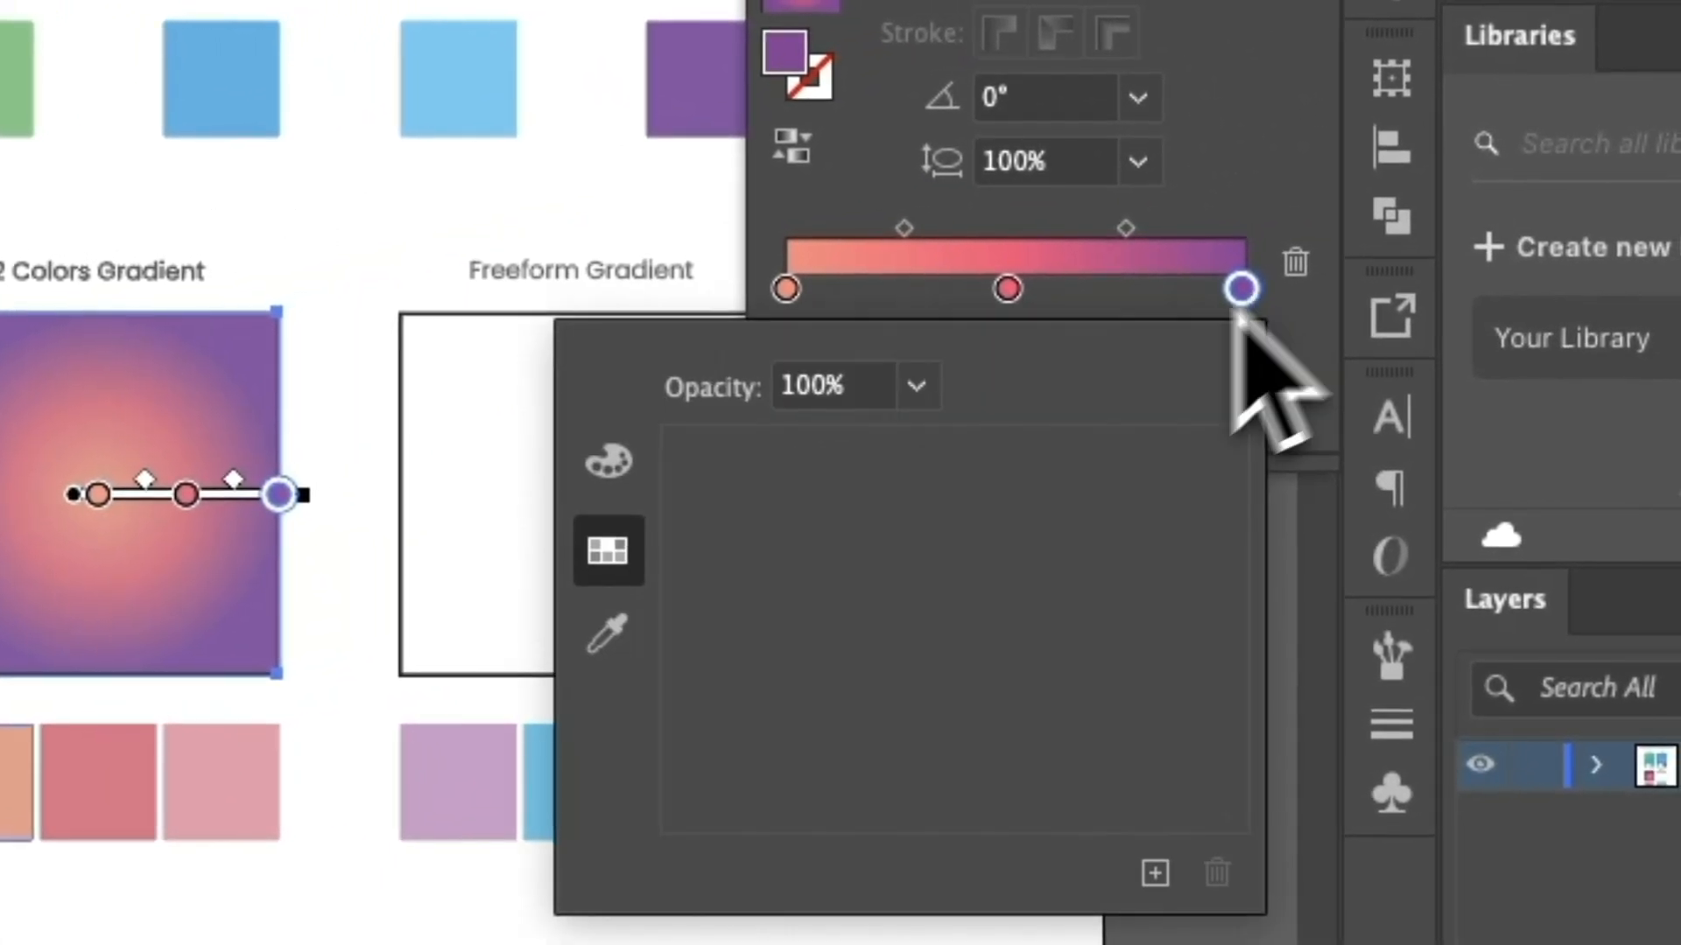
pyautogui.click(606, 632)
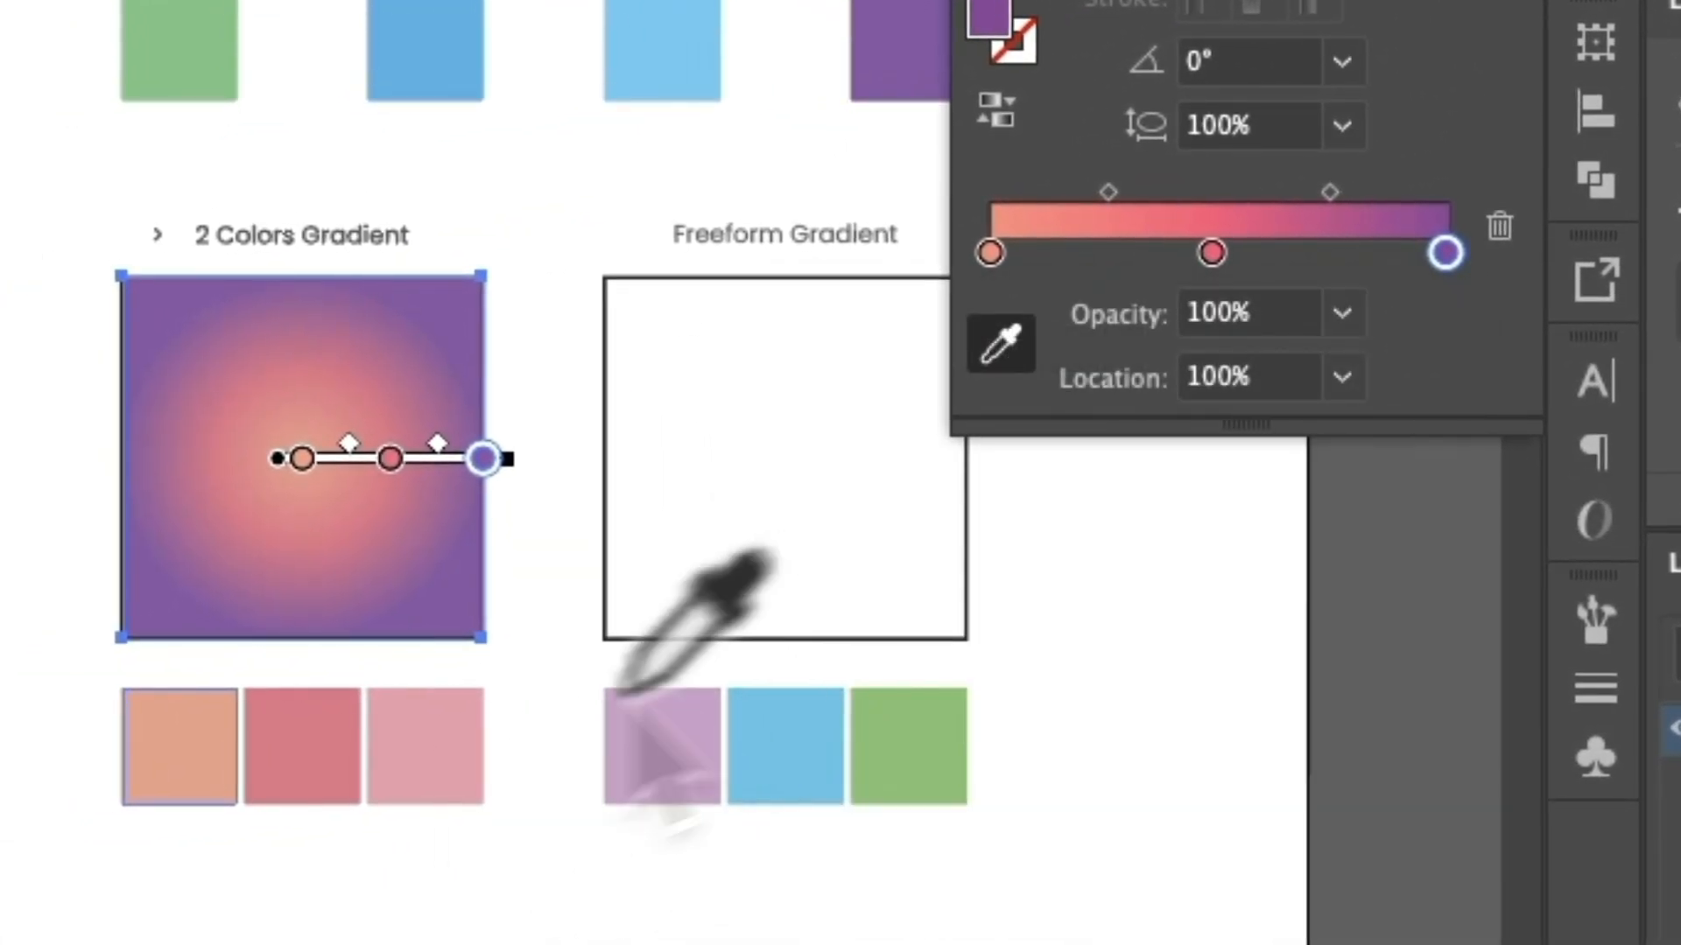
pyautogui.click(438, 749)
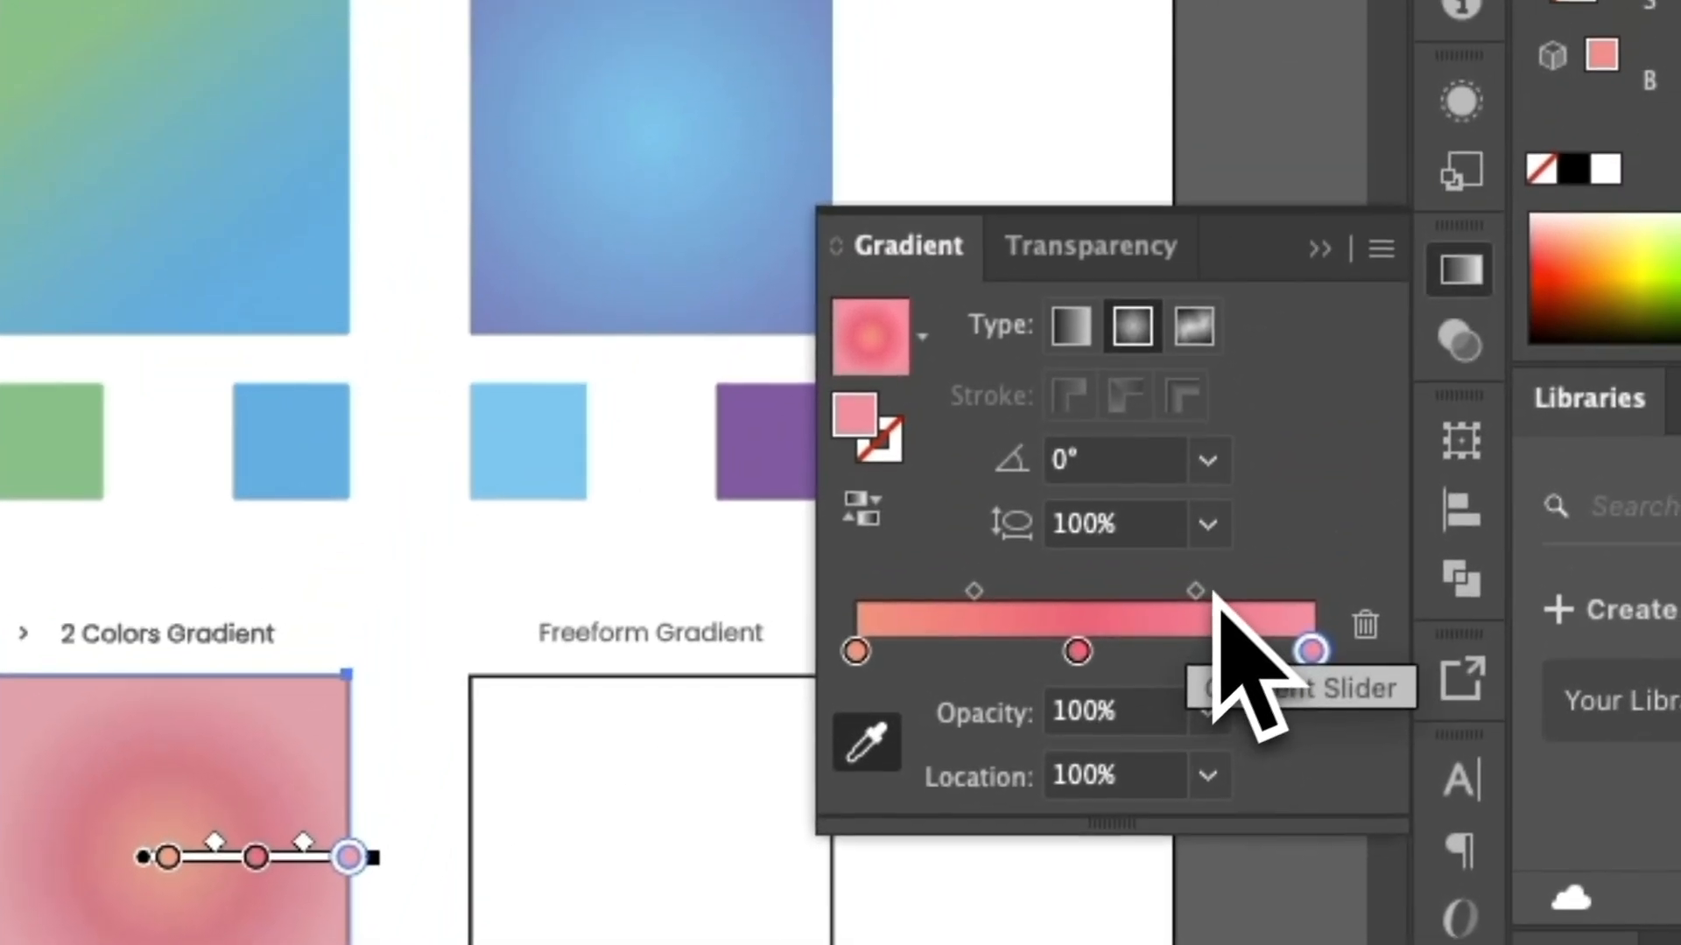
# Shift the midpoint between the red and pink stops back and forth, ending at about 52%.
pyautogui.click(1330, 190)
pyautogui.moveTo(1195, 613); pyautogui.dragTo(1218, 614)
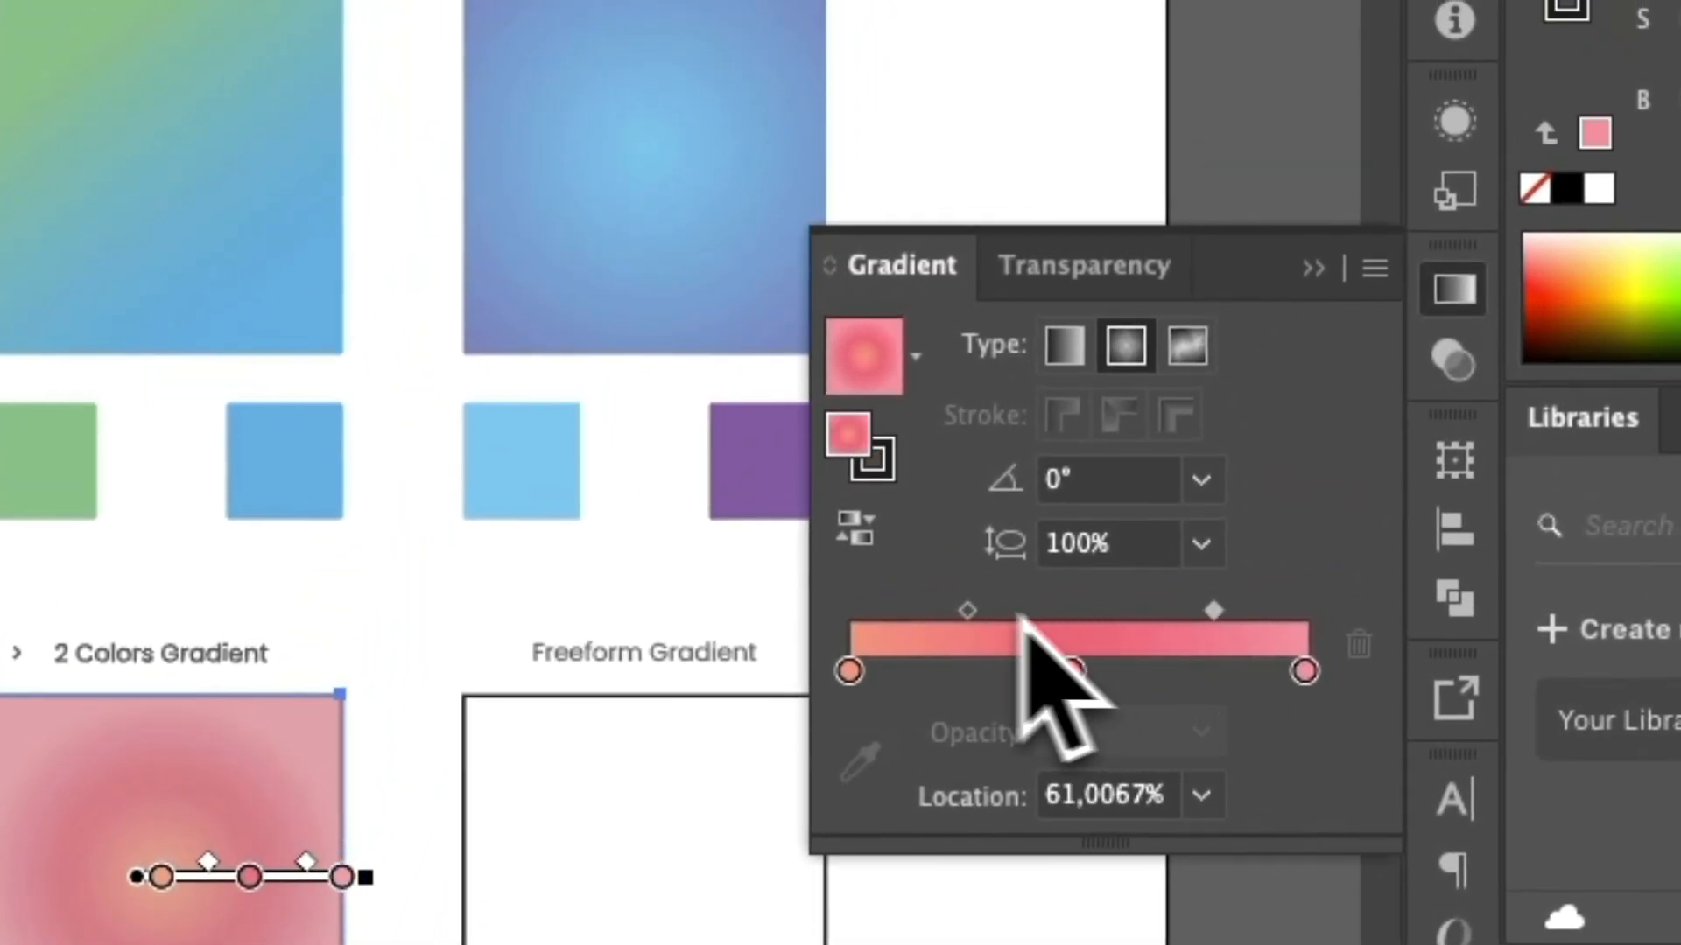
pyautogui.moveTo(964, 621); pyautogui.dragTo(945, 626)
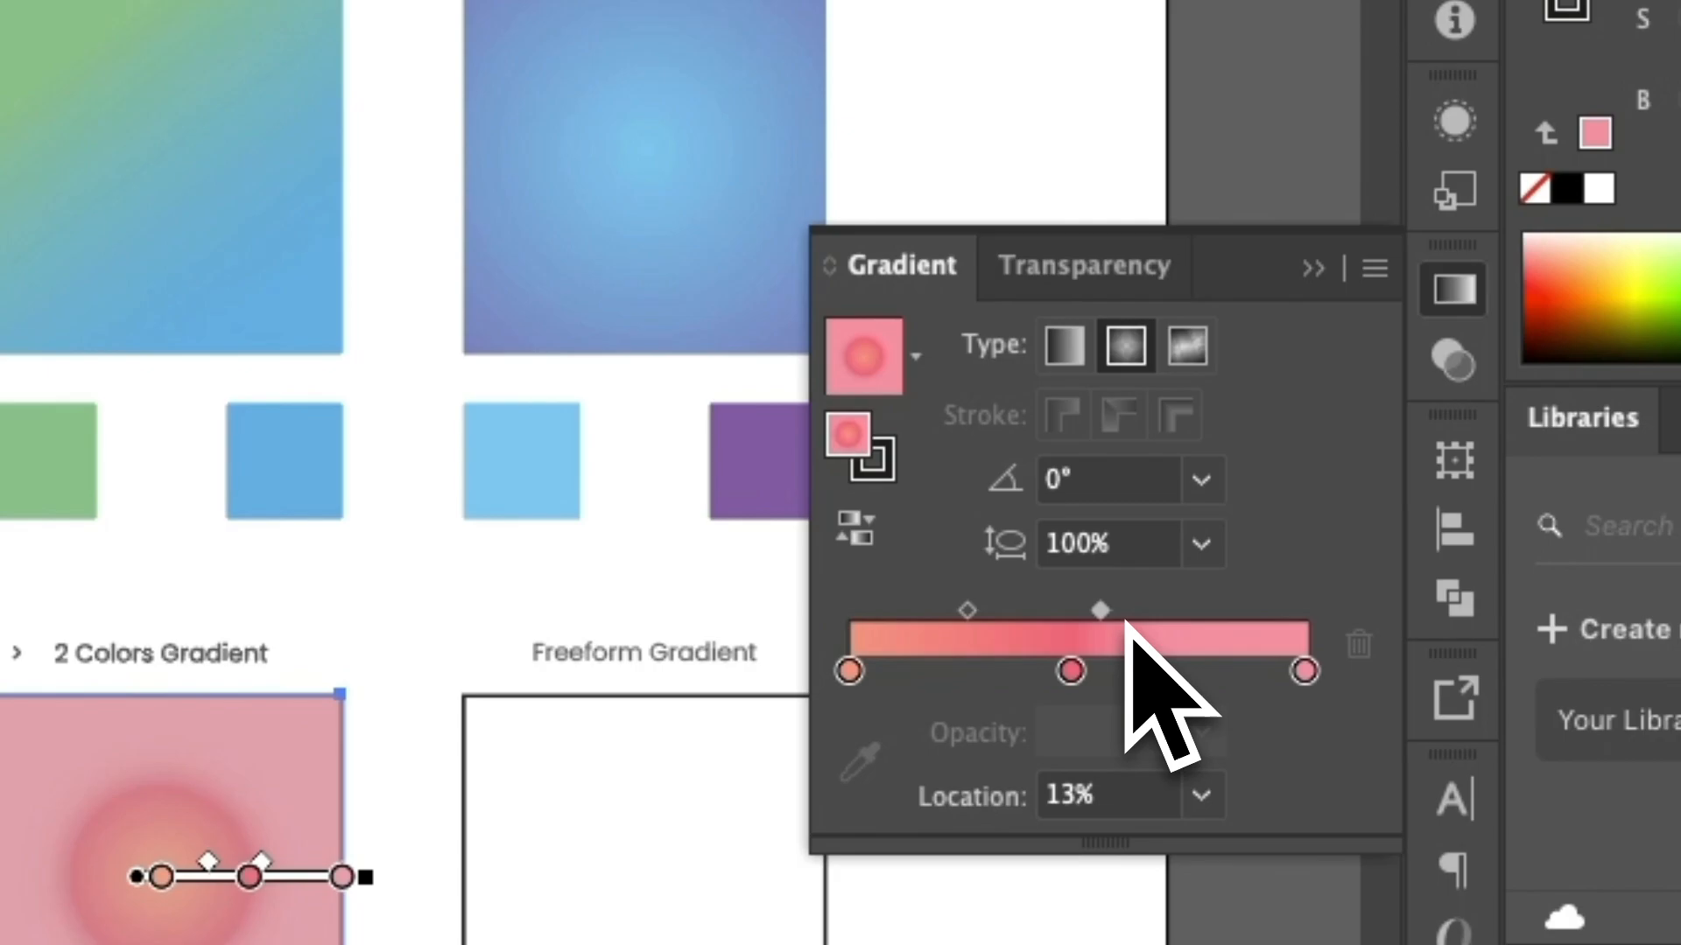
pyautogui.moveTo(1126, 623); pyautogui.dragTo(1203, 635)
# Change the 2 Colors Gradient square's gradient to linear and redraw it diagonally from the upper left to beyond the lower right, at about -43°.
pyautogui.click(1064, 346)
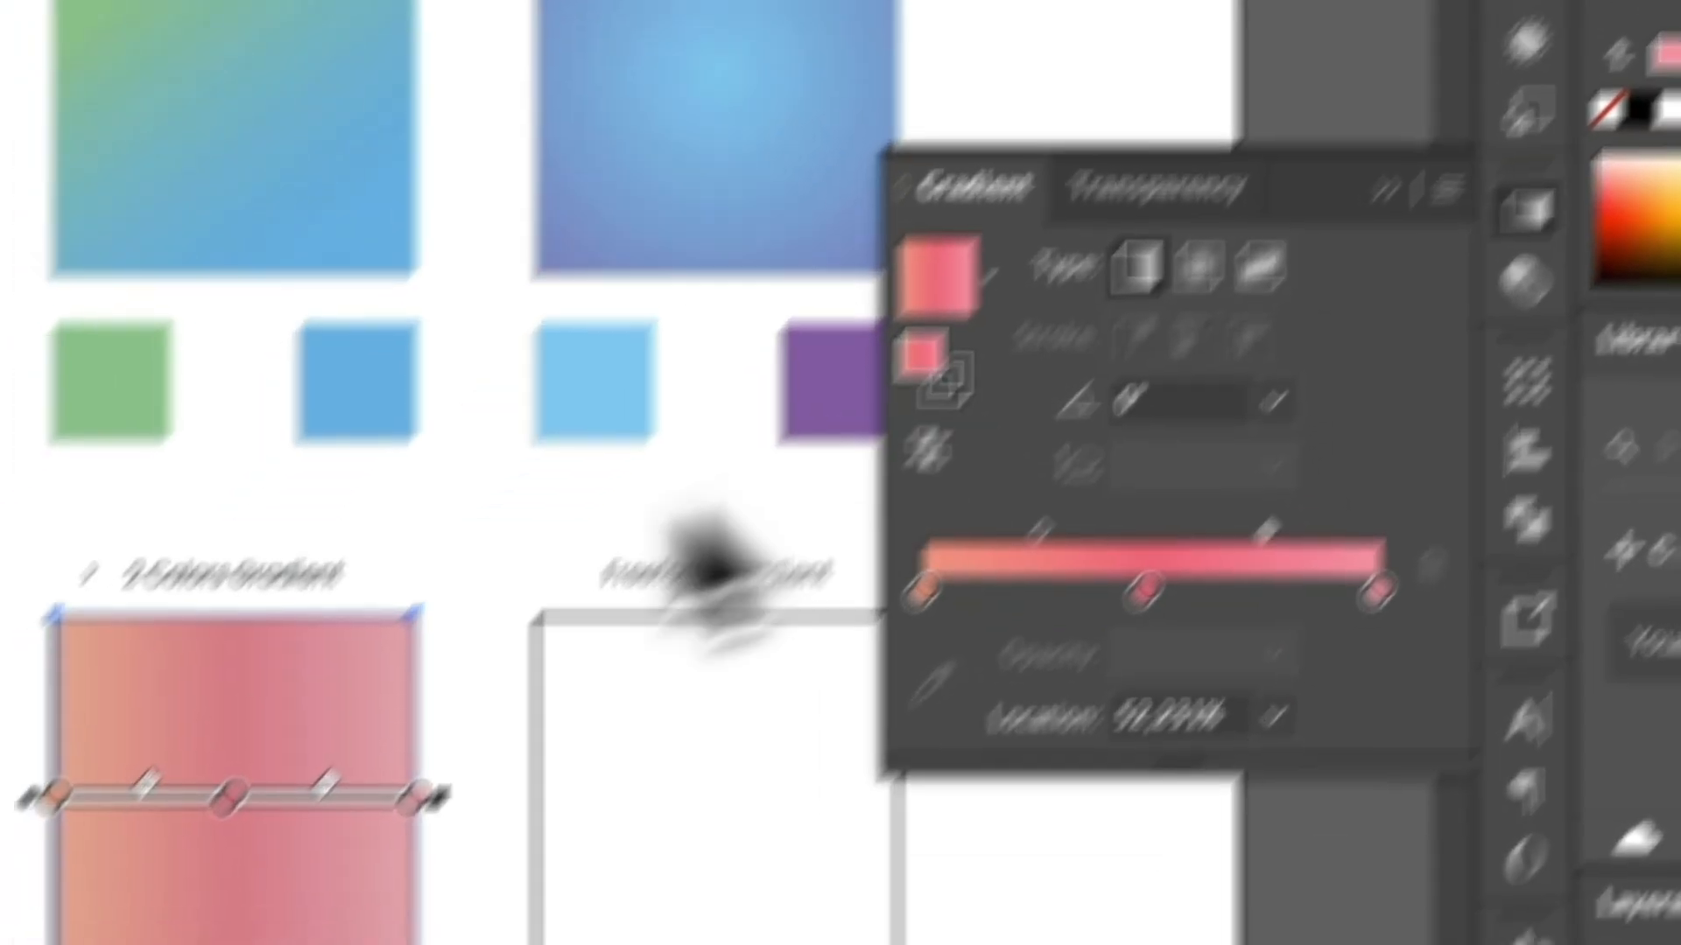
pyautogui.moveTo(37, 754)
pyautogui.mouseDown()
pyautogui.moveTo(769, 653)
pyautogui.moveTo(802, 699)
pyautogui.moveTo(770, 657)
pyautogui.mouseUp()
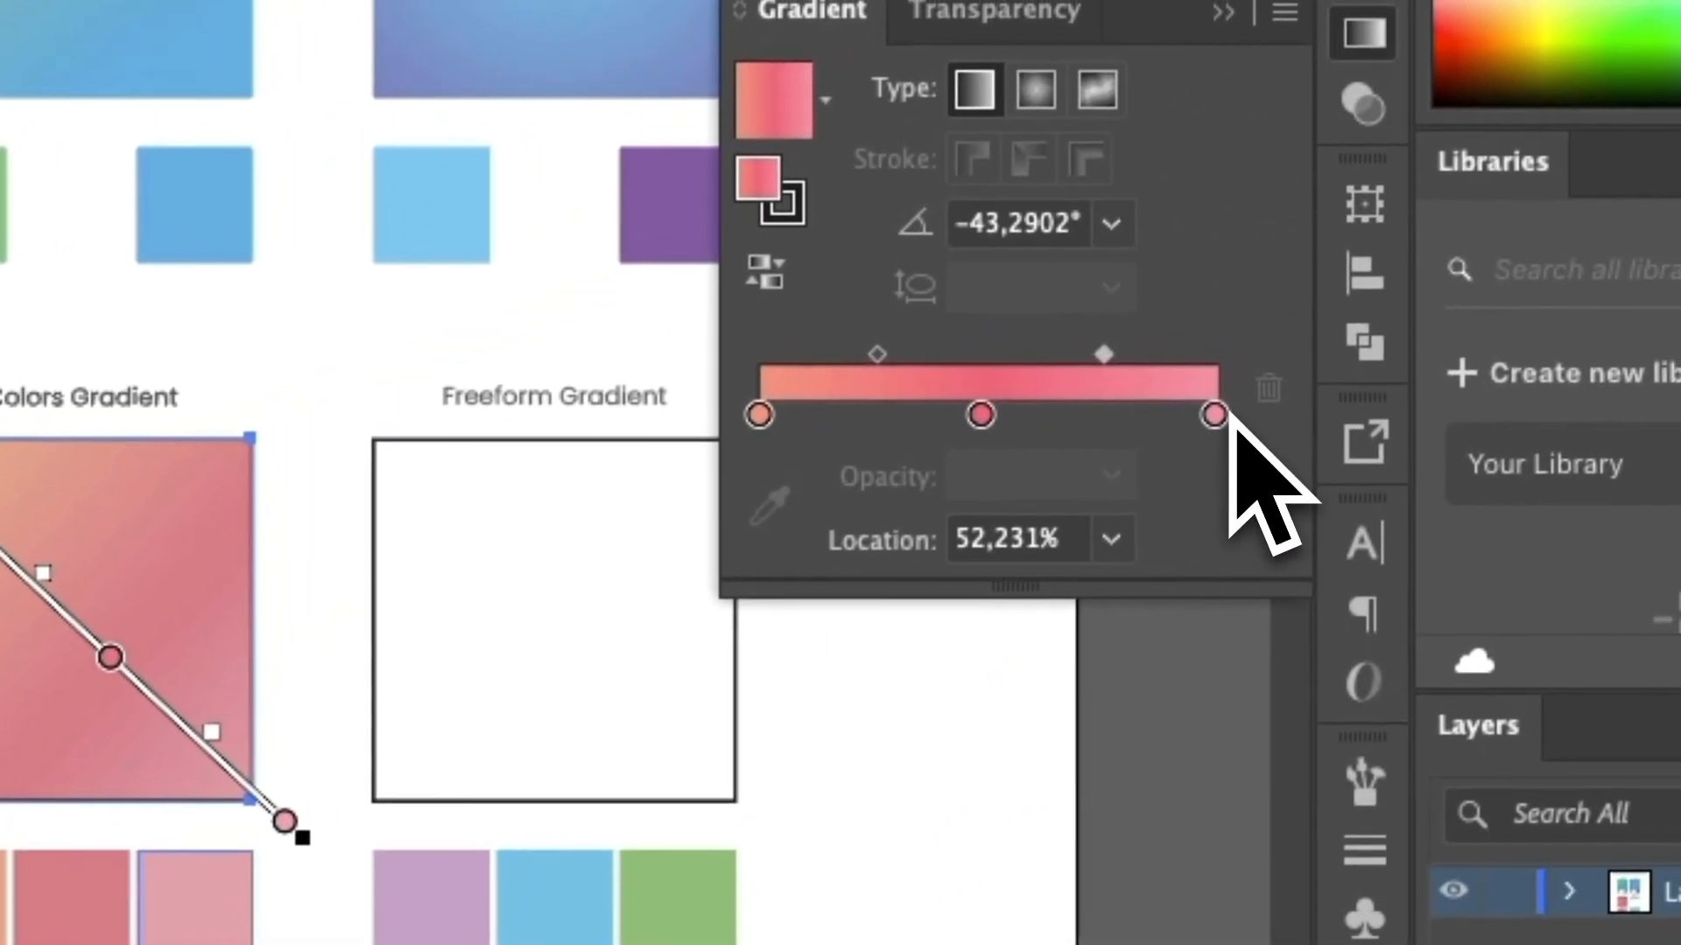
# Rearrange the 2 Colors Gradient square's stops with pink at about 49% and red at 100%, and nudge the gradient line slightly toward the upper left.
pyautogui.moveTo(1680, 250); pyautogui.dragTo(1379, 261)
pyautogui.click(1055, 418)
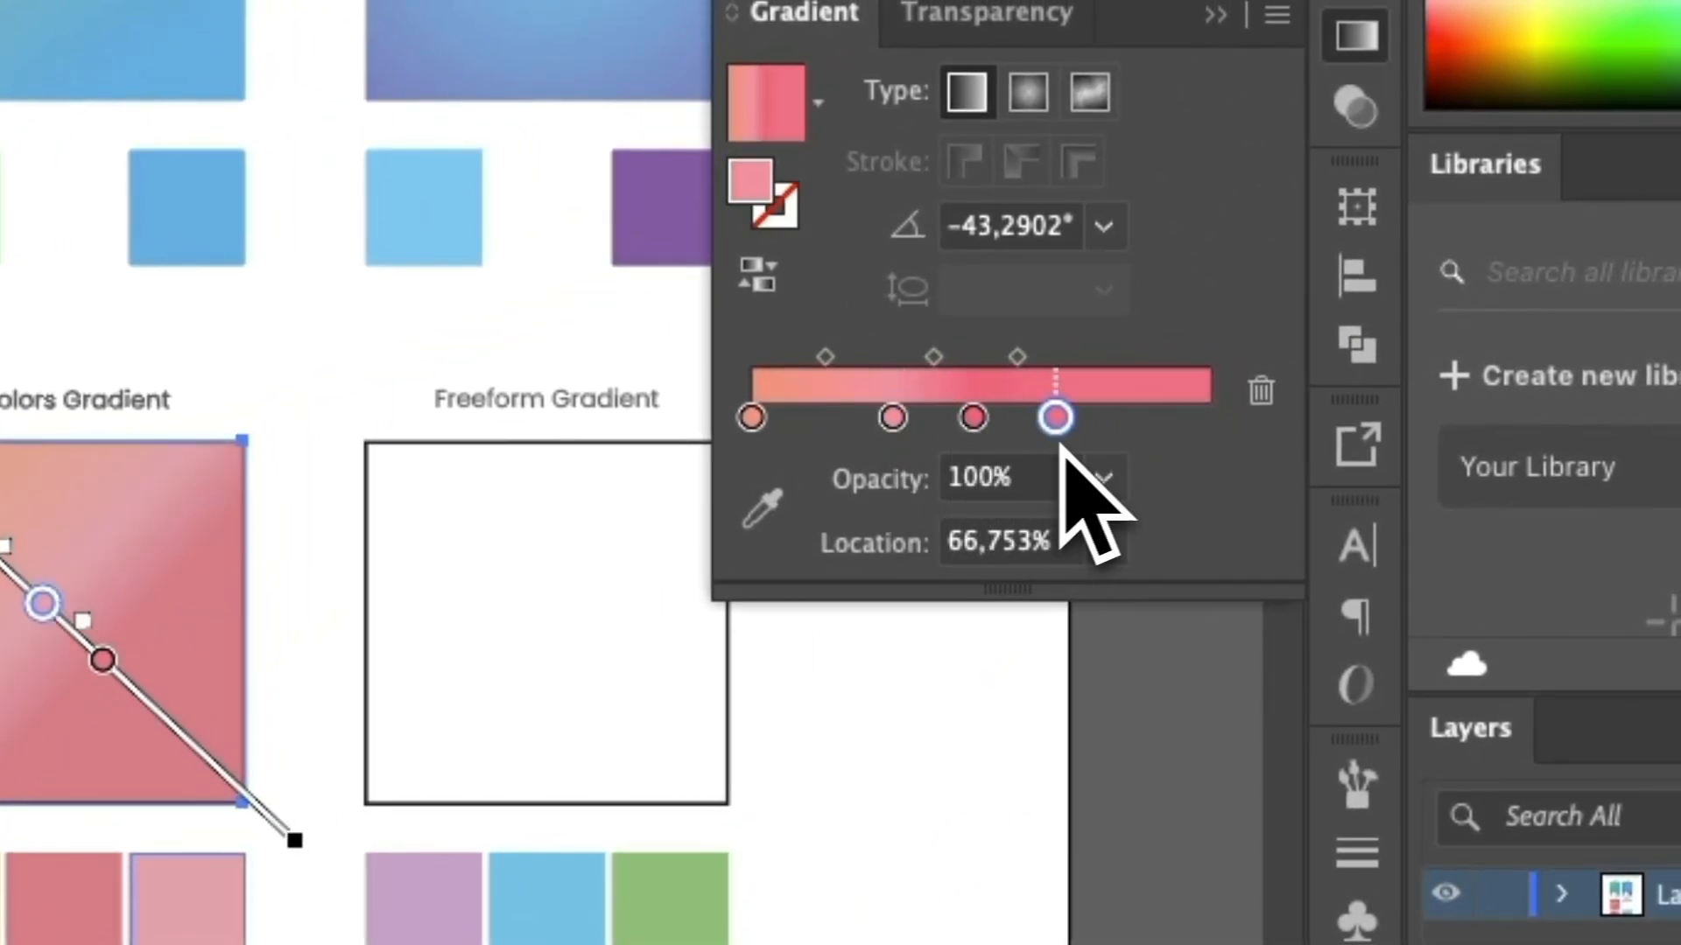
pyautogui.press('Delete')
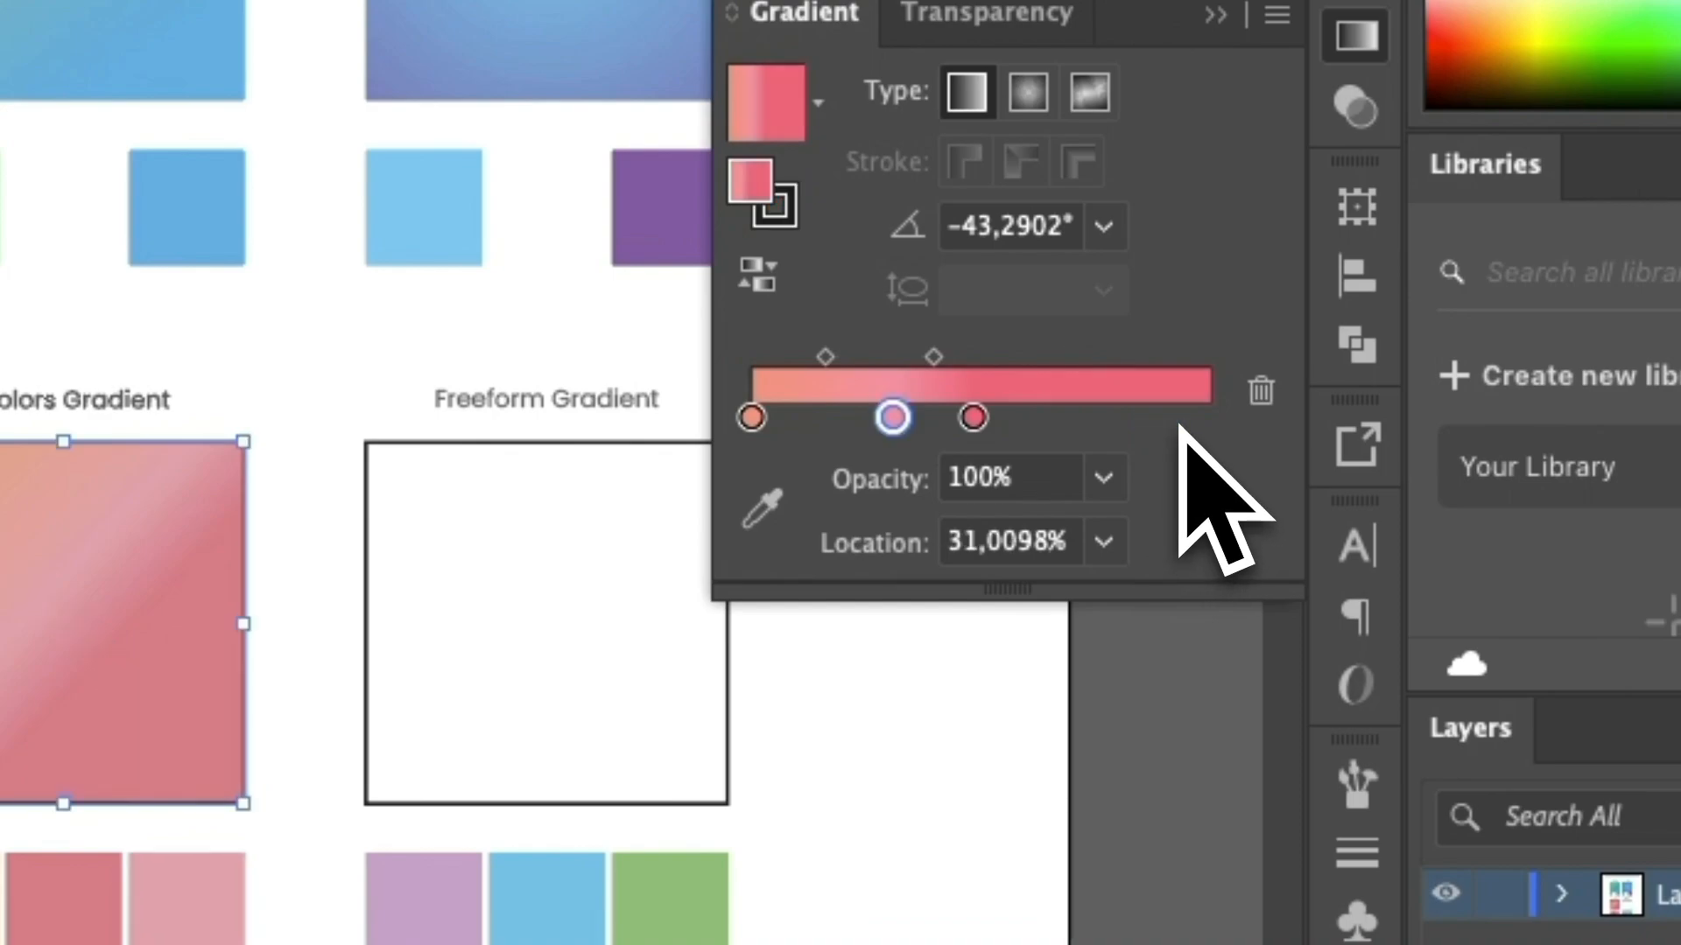
pyautogui.moveTo(973, 418); pyautogui.dragTo(1208, 420)
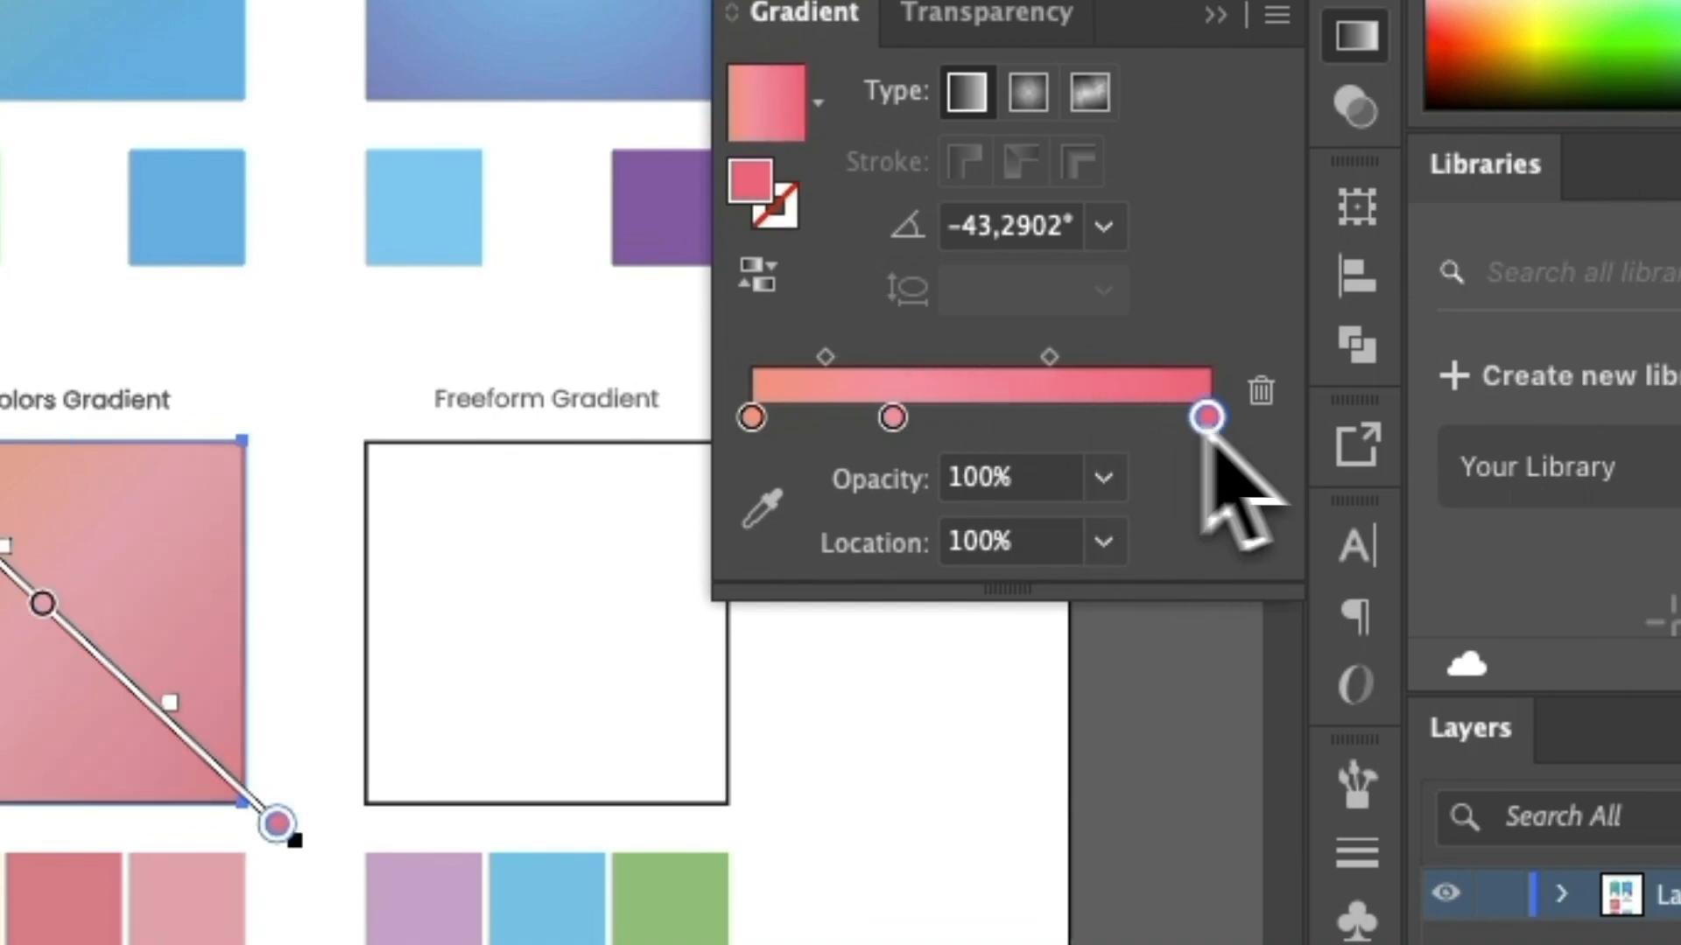
pyautogui.moveTo(892, 419); pyautogui.dragTo(1000, 429)
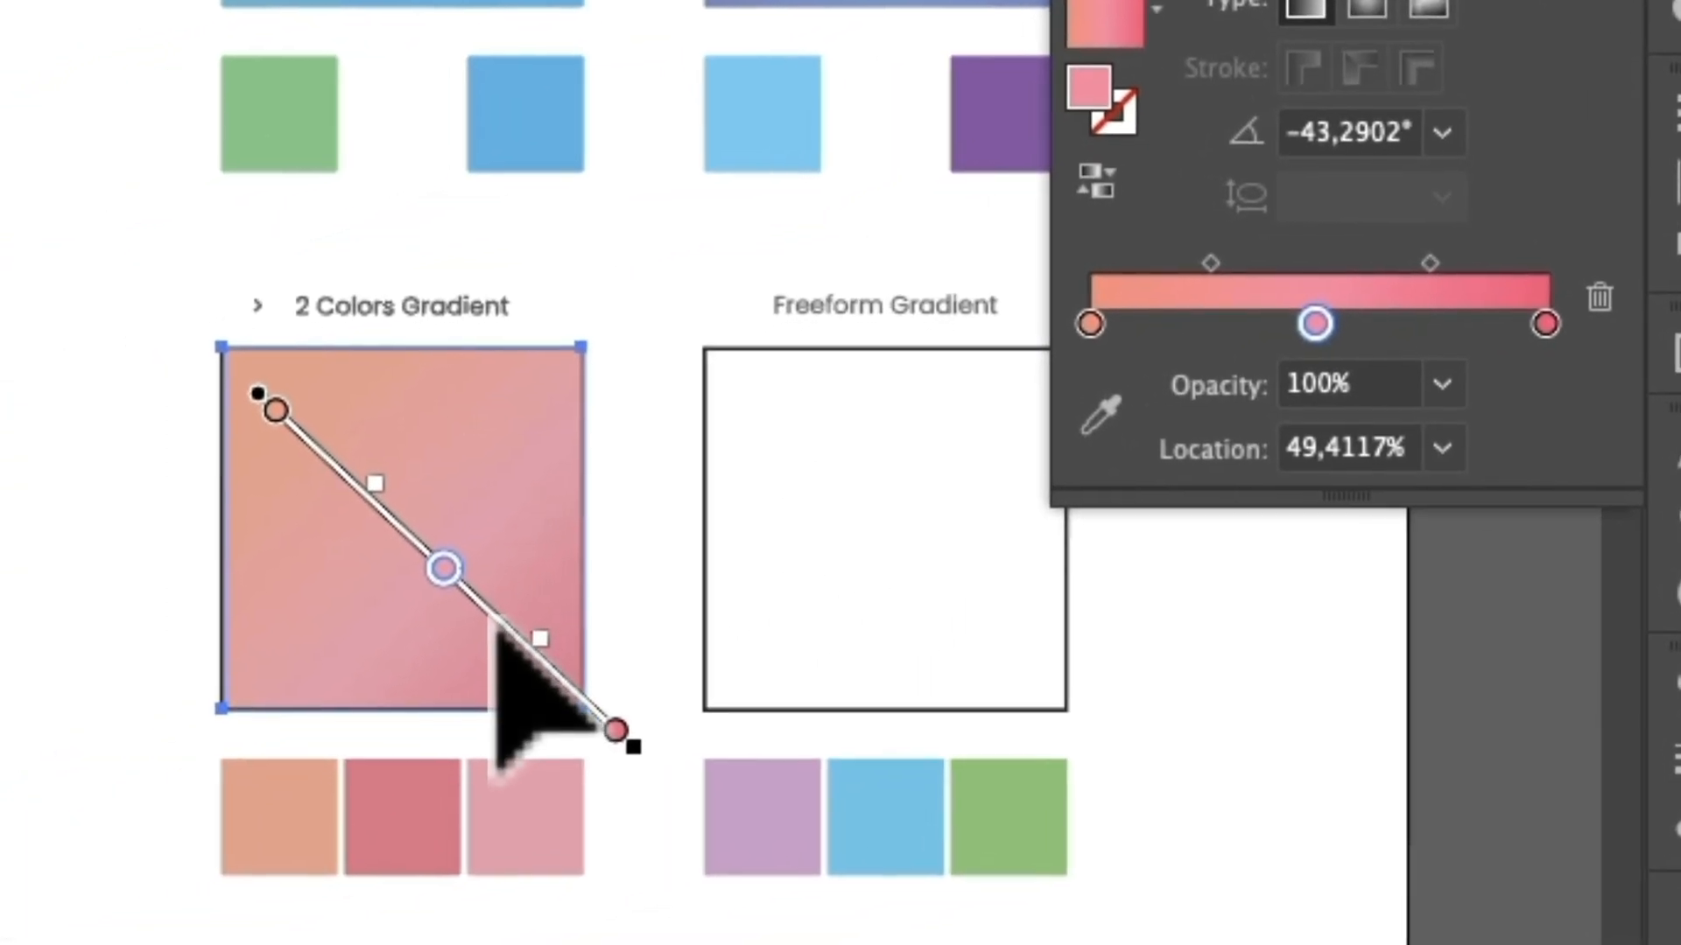
pyautogui.moveTo(154, 721); pyautogui.dragTo(122, 679)
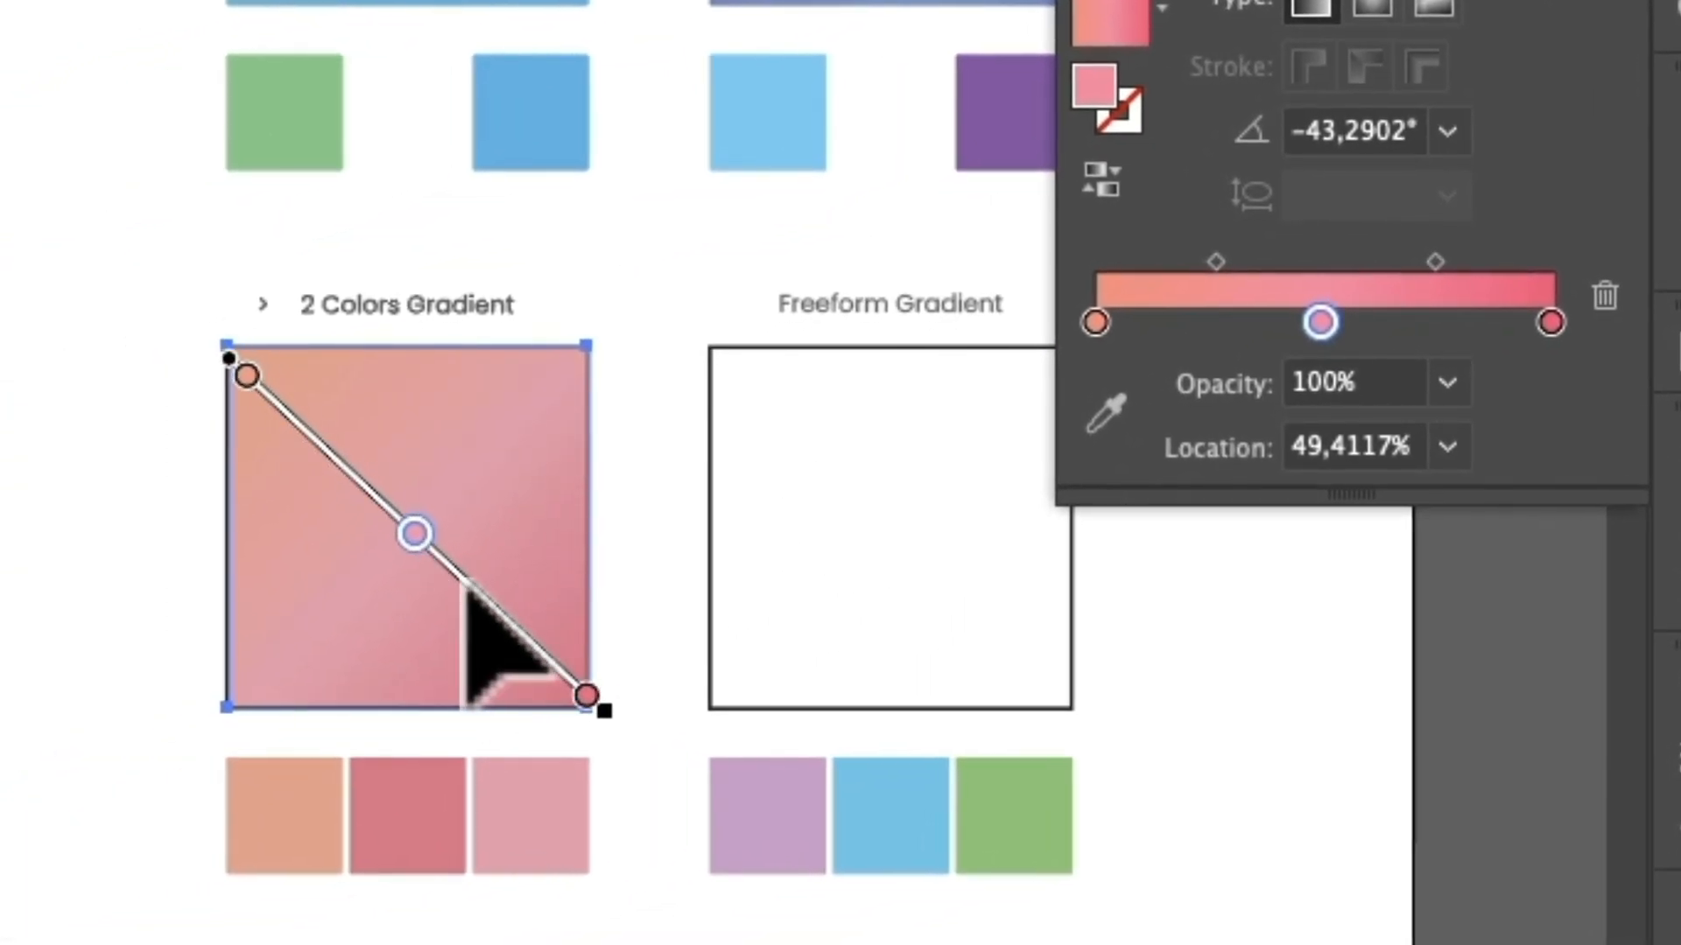
pyautogui.moveTo(466, 584); pyautogui.dragTo(454, 579)
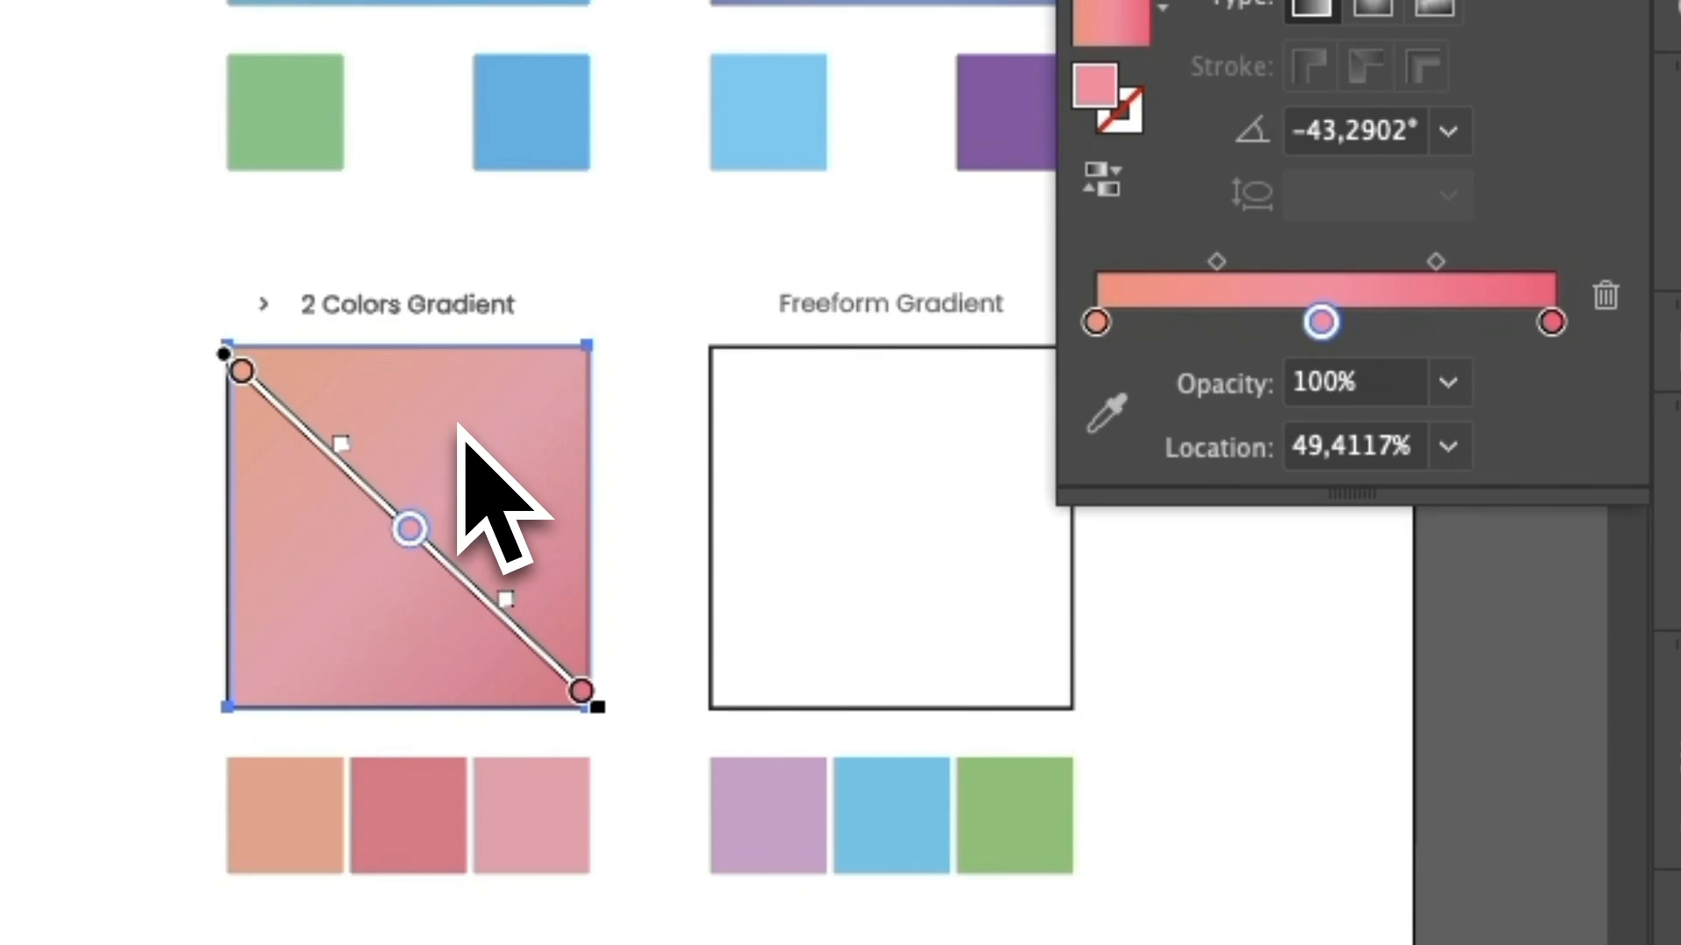
# Add extra color stops at about 23% and 83% to the 2 Colors Gradient square's gradient, and remove both.
pyautogui.click(1197, 322)
pyautogui.click(1473, 322)
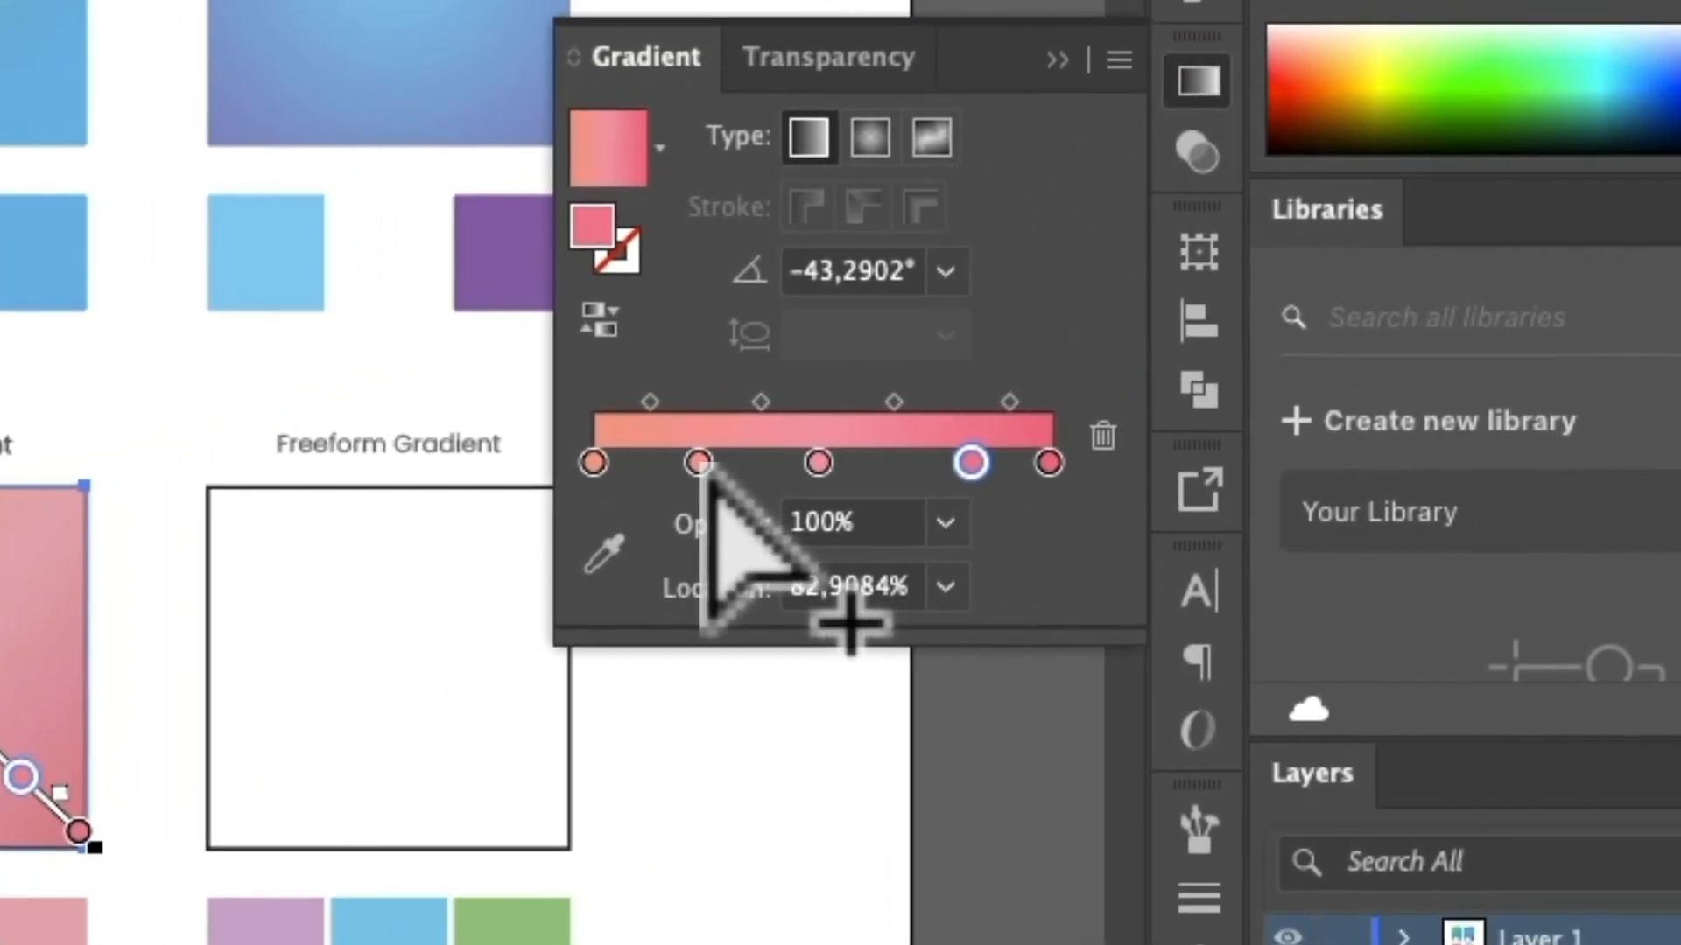
pyautogui.press('v')
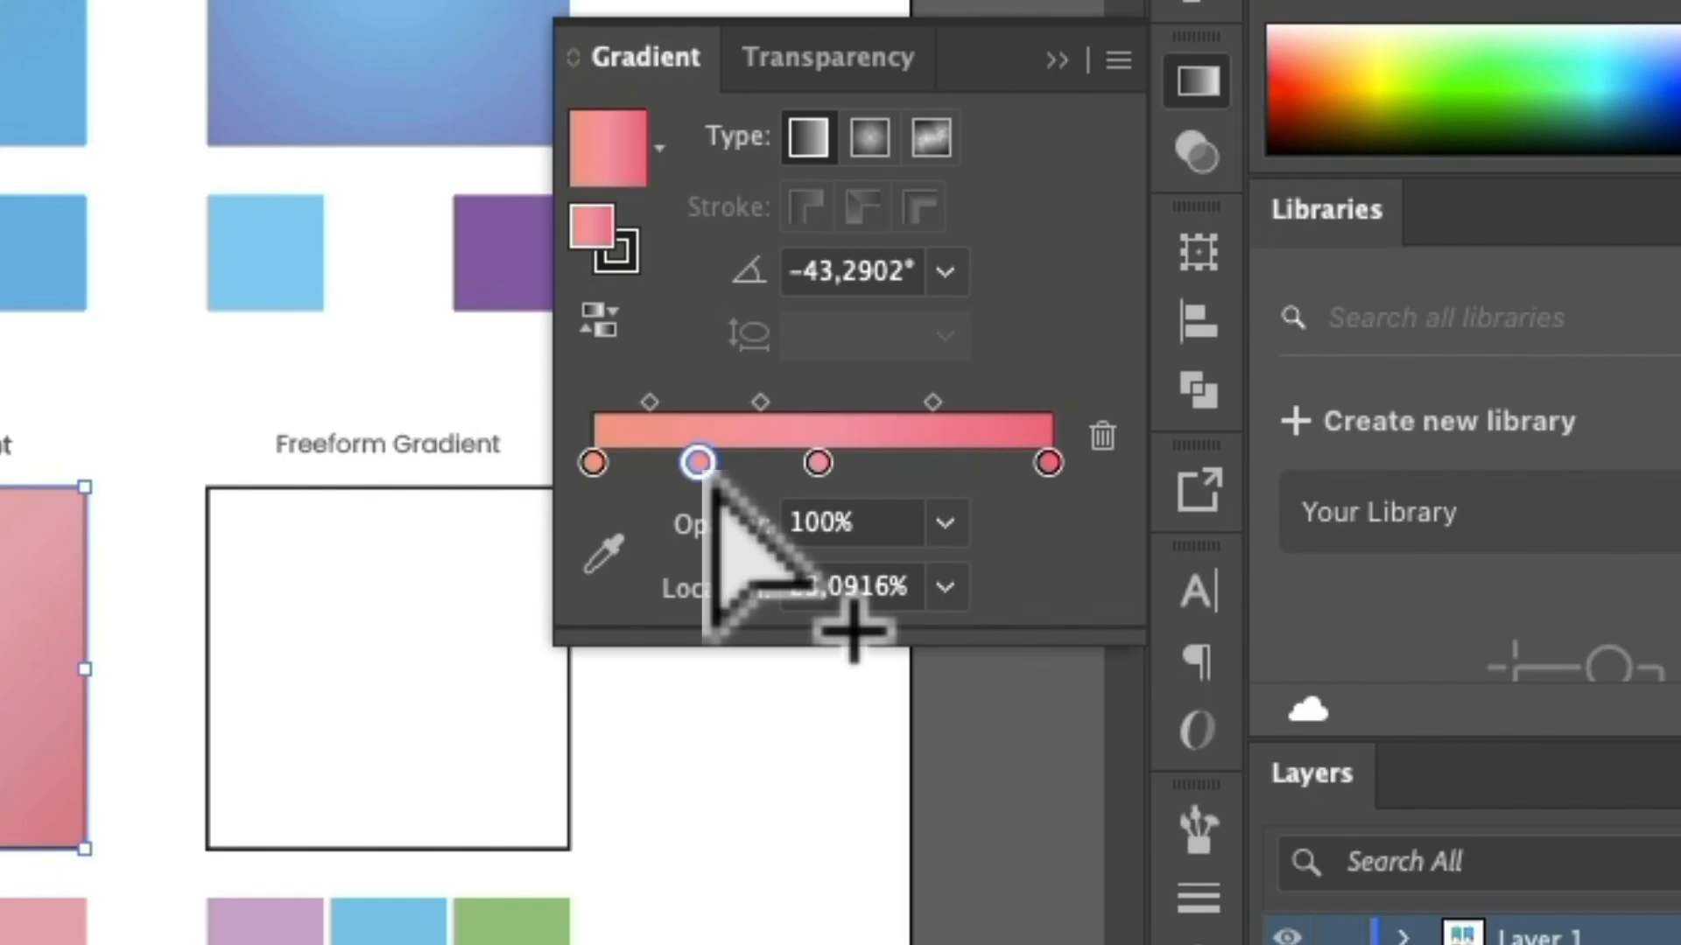
pyautogui.press('g')
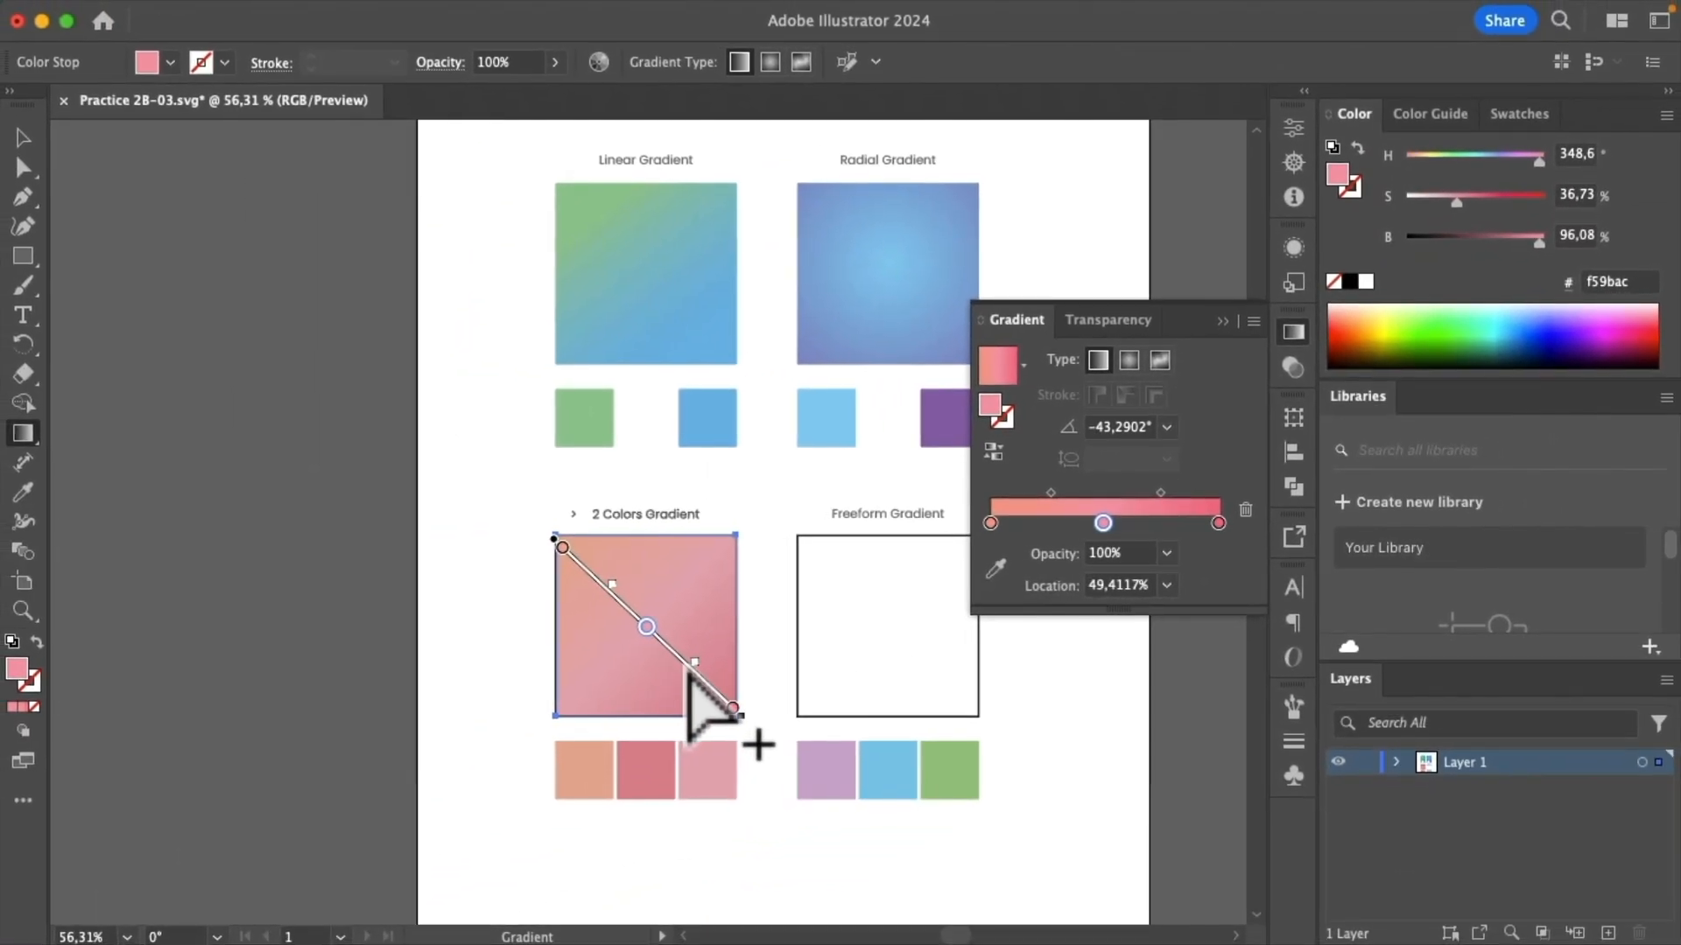
pyautogui.click(693, 677)
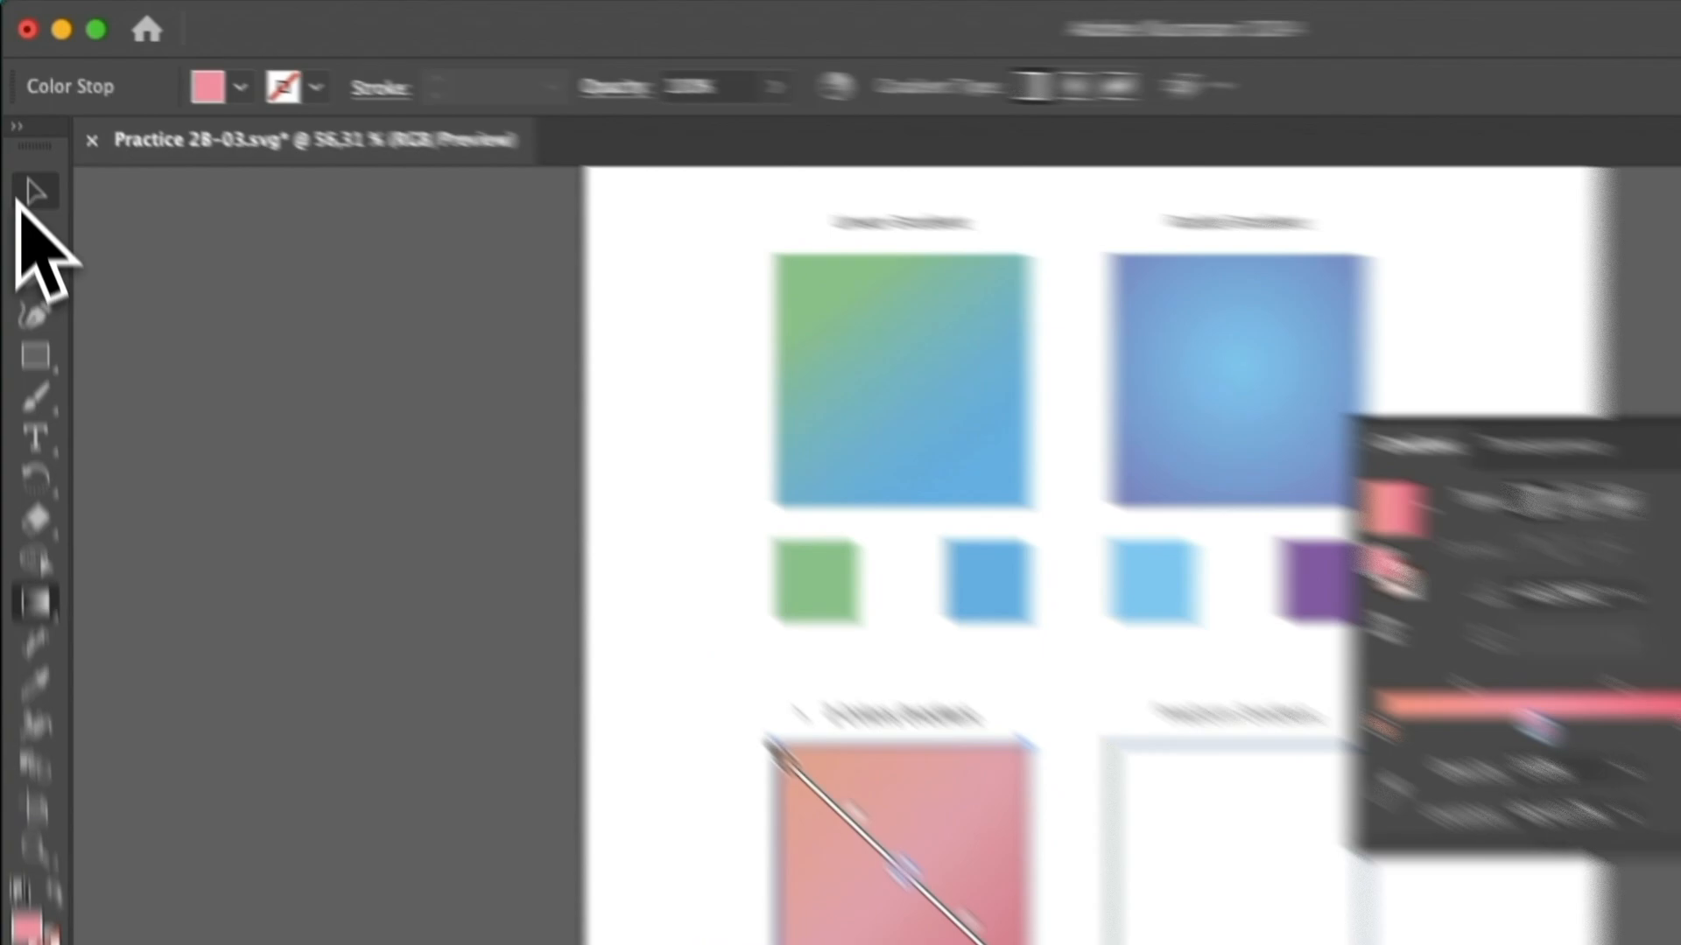
# Select the Linear Gradient square and set its blue end stop's opacity to 0%.
pyautogui.click(25, 137)
pyautogui.click(605, 349)
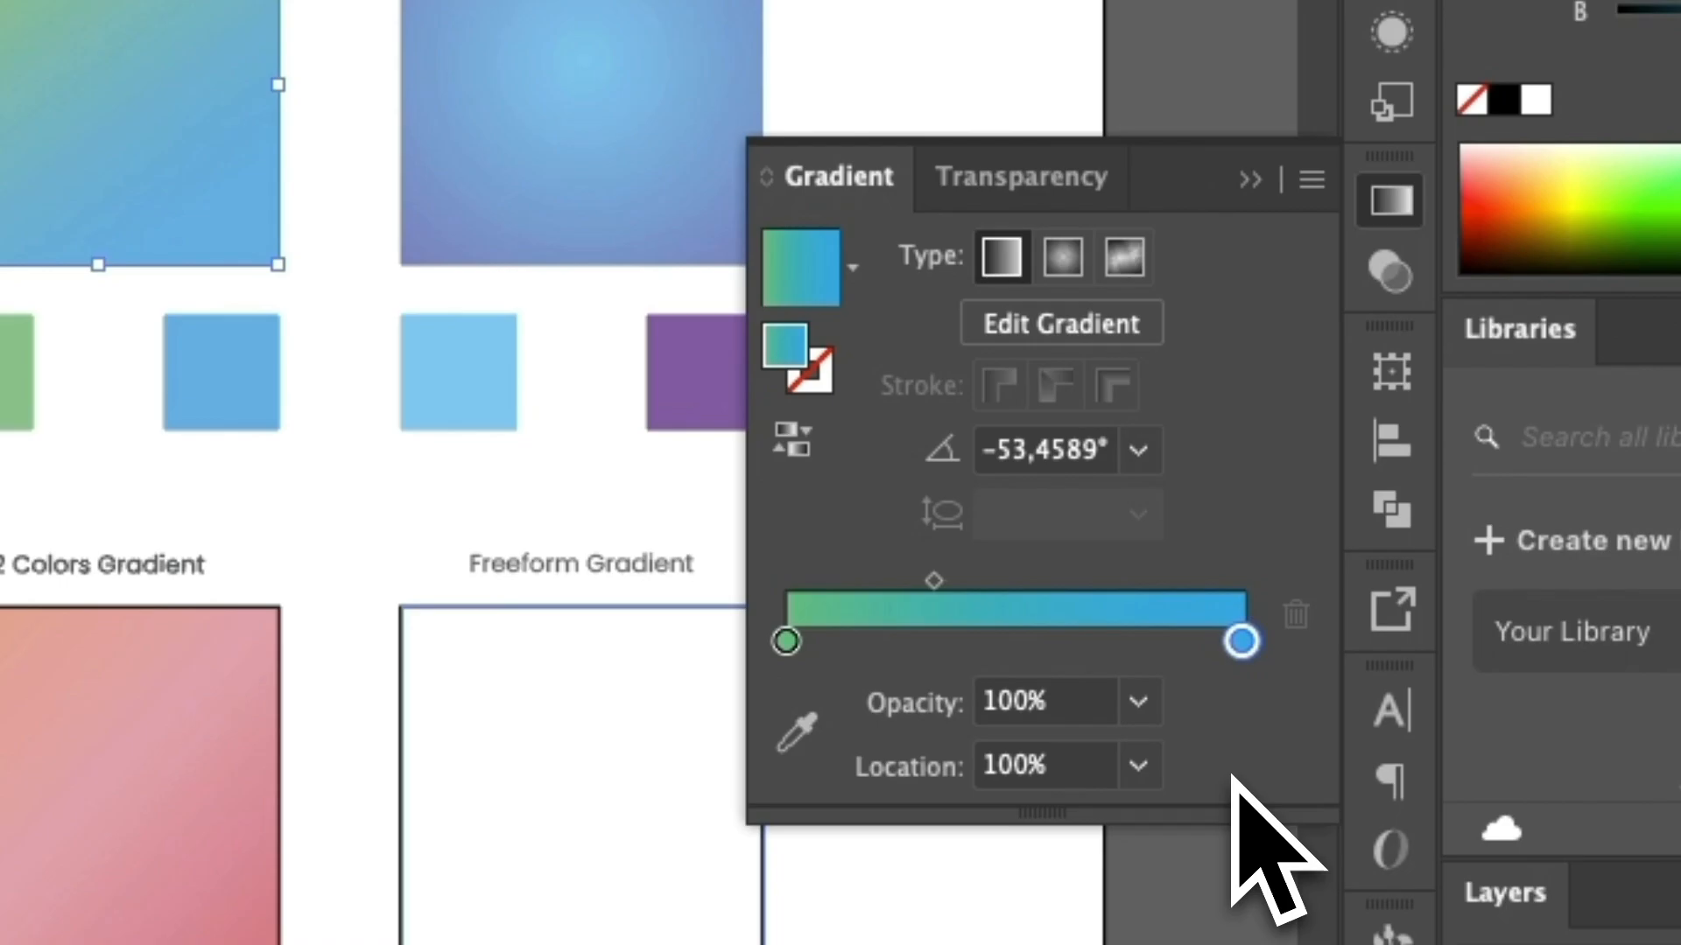
pyautogui.click(1139, 703)
pyautogui.click(1174, 763)
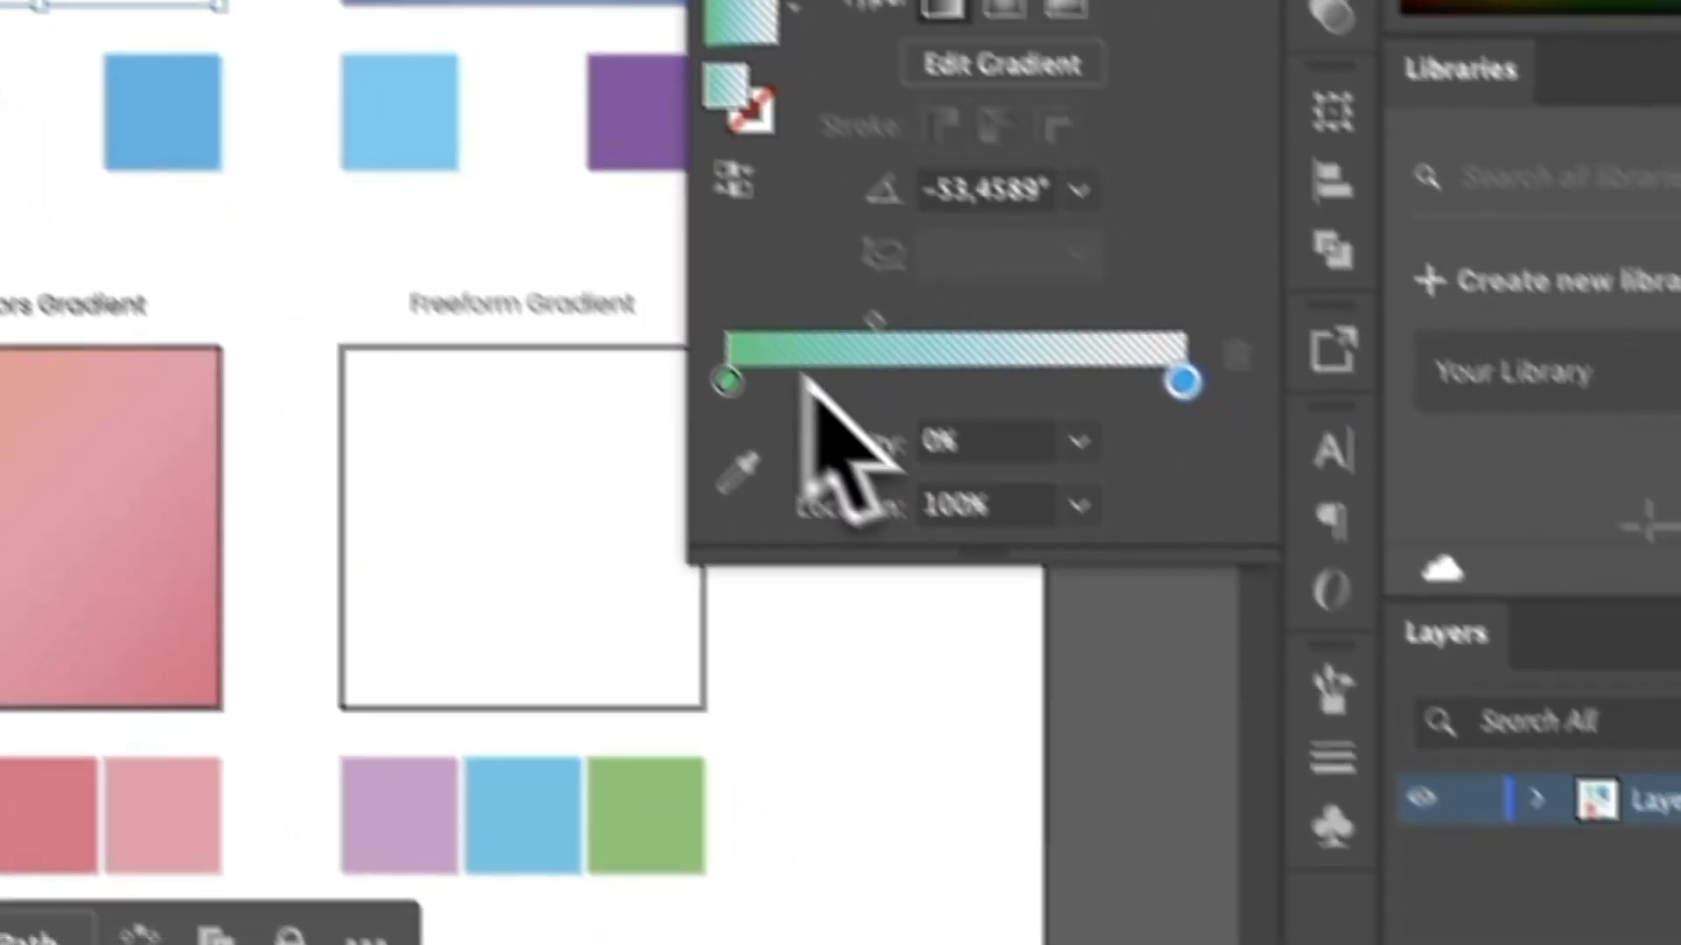
# Set the blue end stop's opacity back to 100%.
pyautogui.moveTo(1310, 918); pyautogui.dragTo(1446, 918)
pyautogui.moveTo(766, 341); pyautogui.dragTo(821, 349)
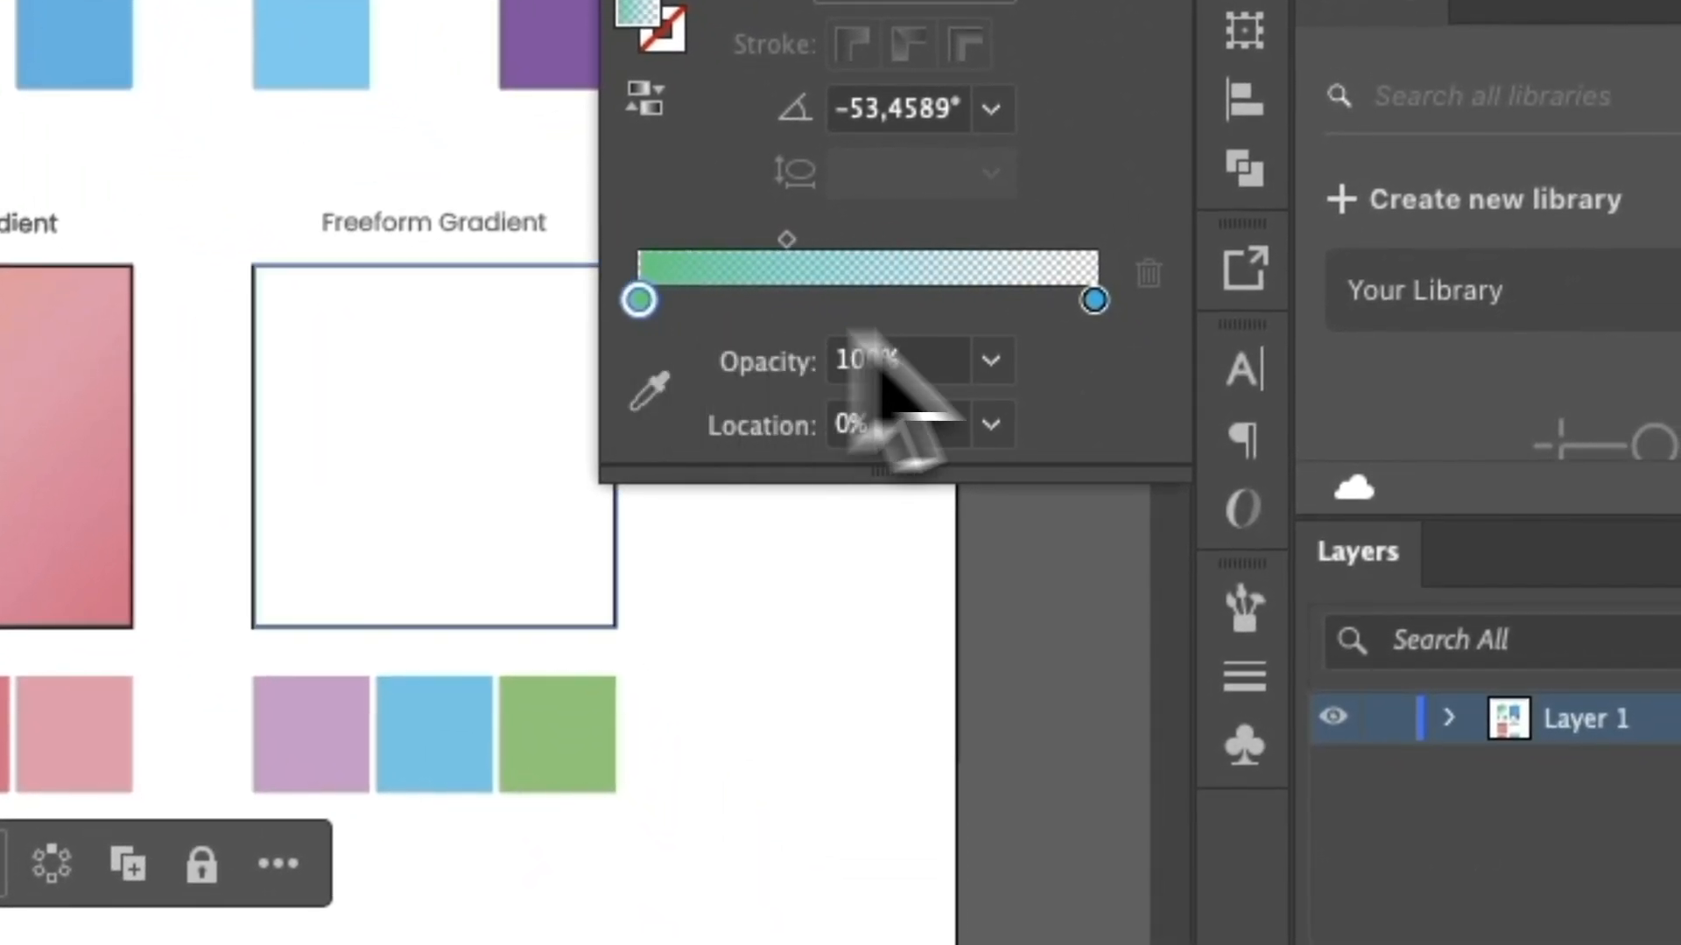
pyautogui.doubleClick(1093, 301)
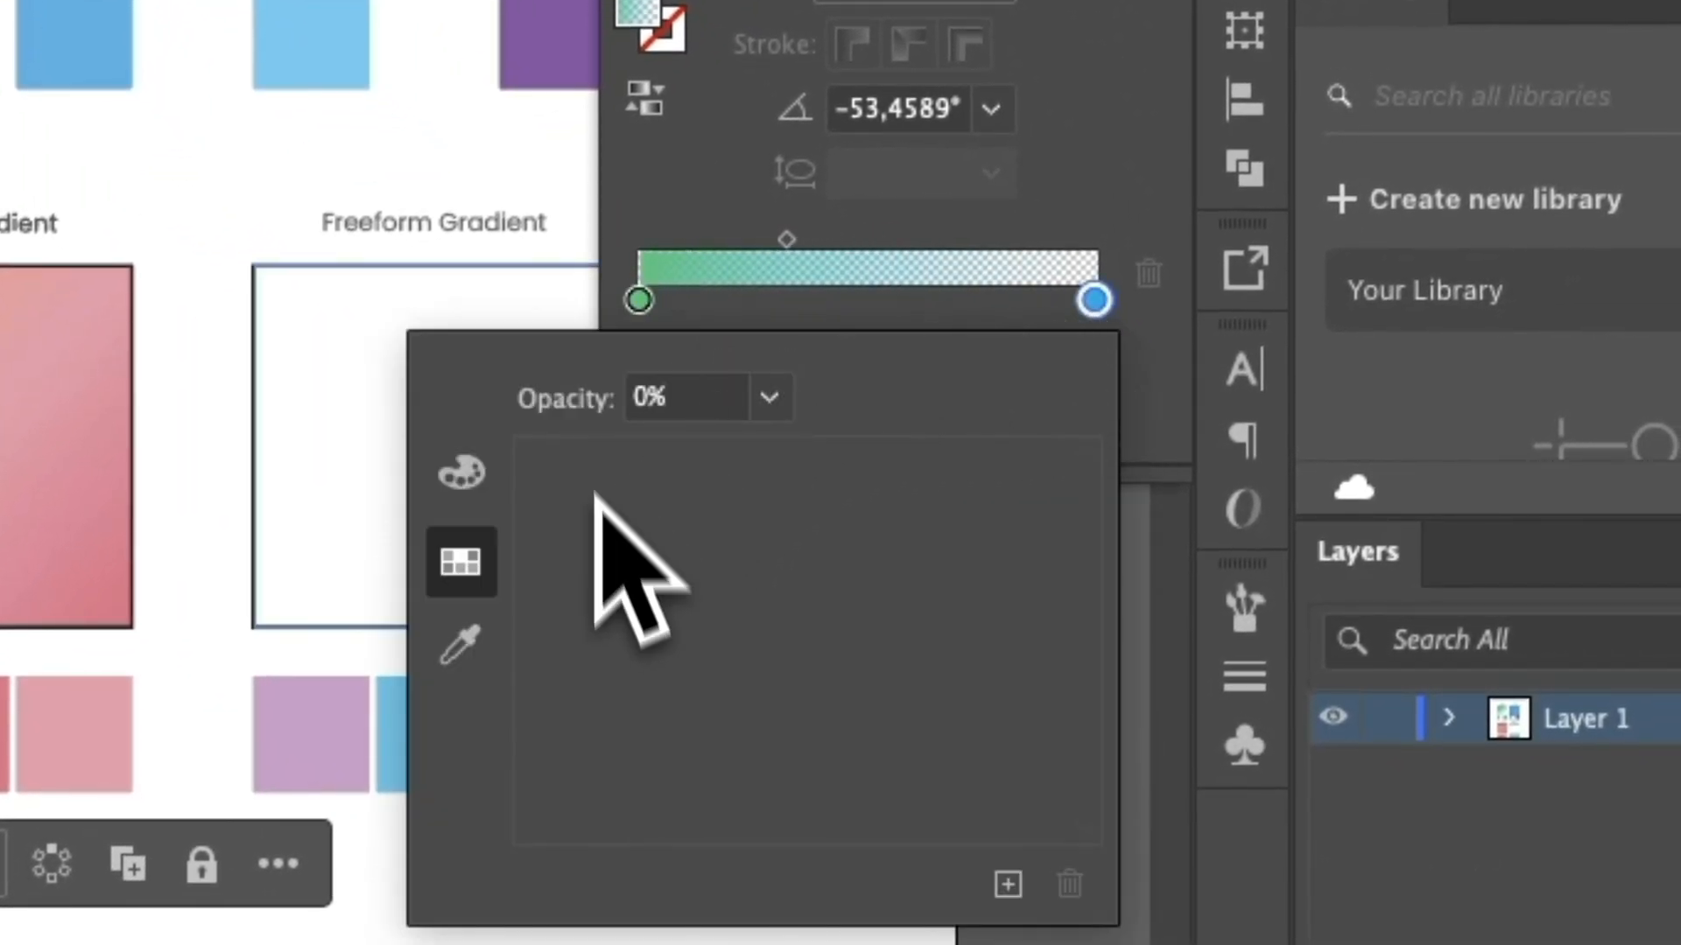
pyautogui.click(991, 361)
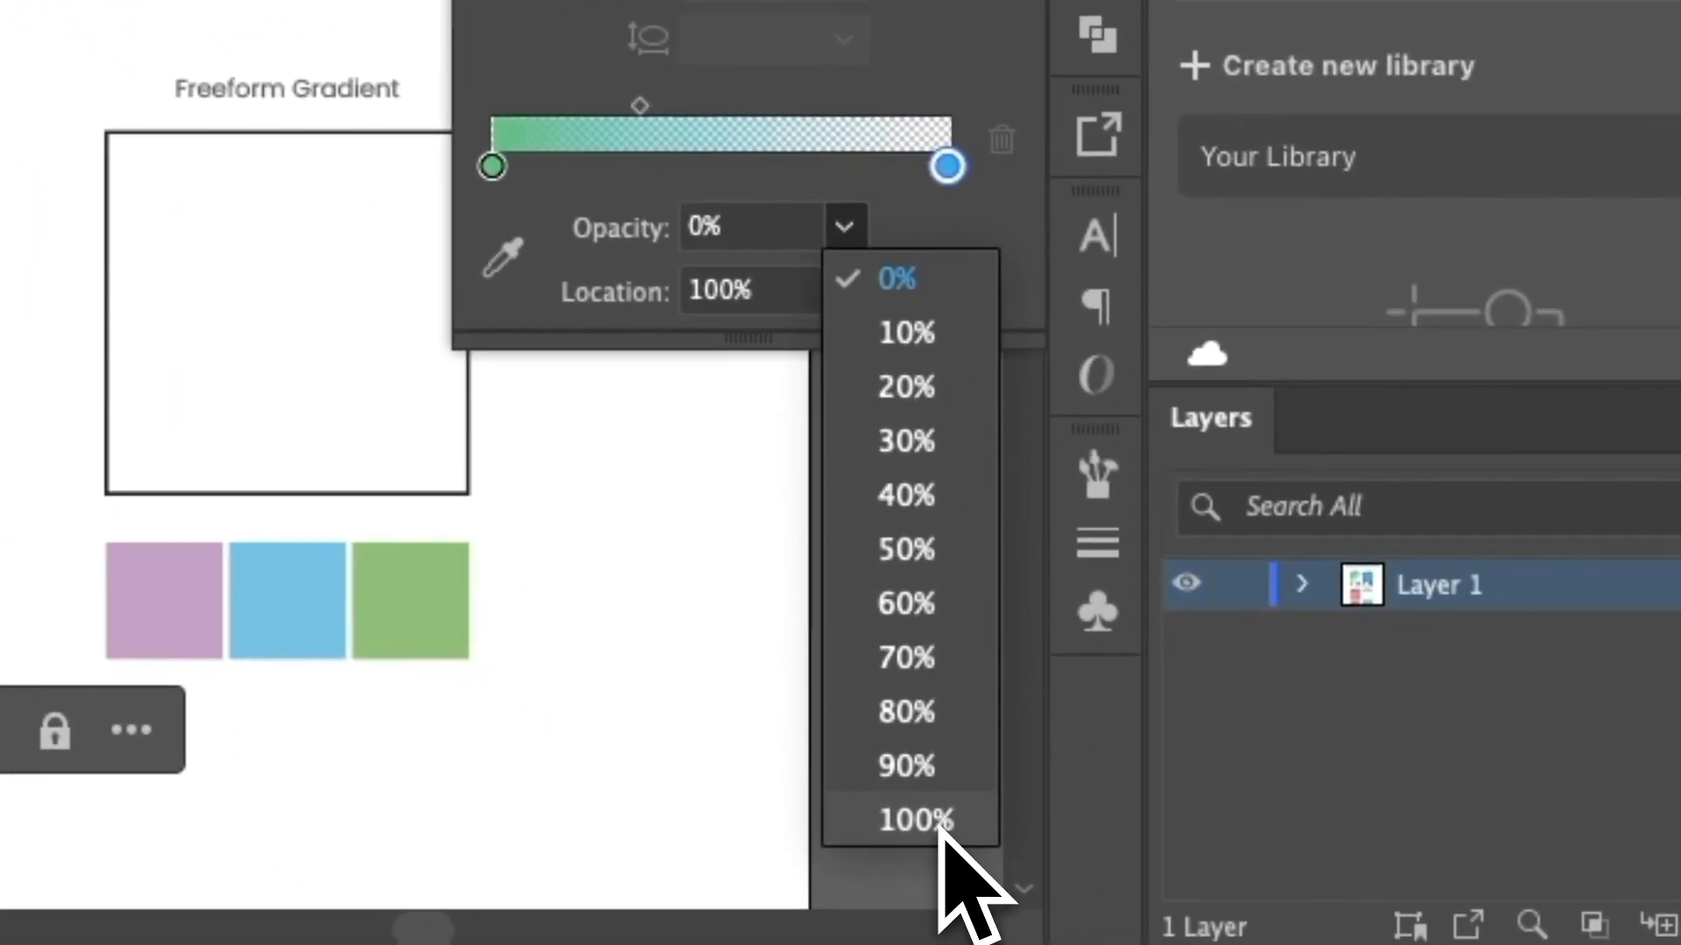
pyautogui.click(1053, 943)
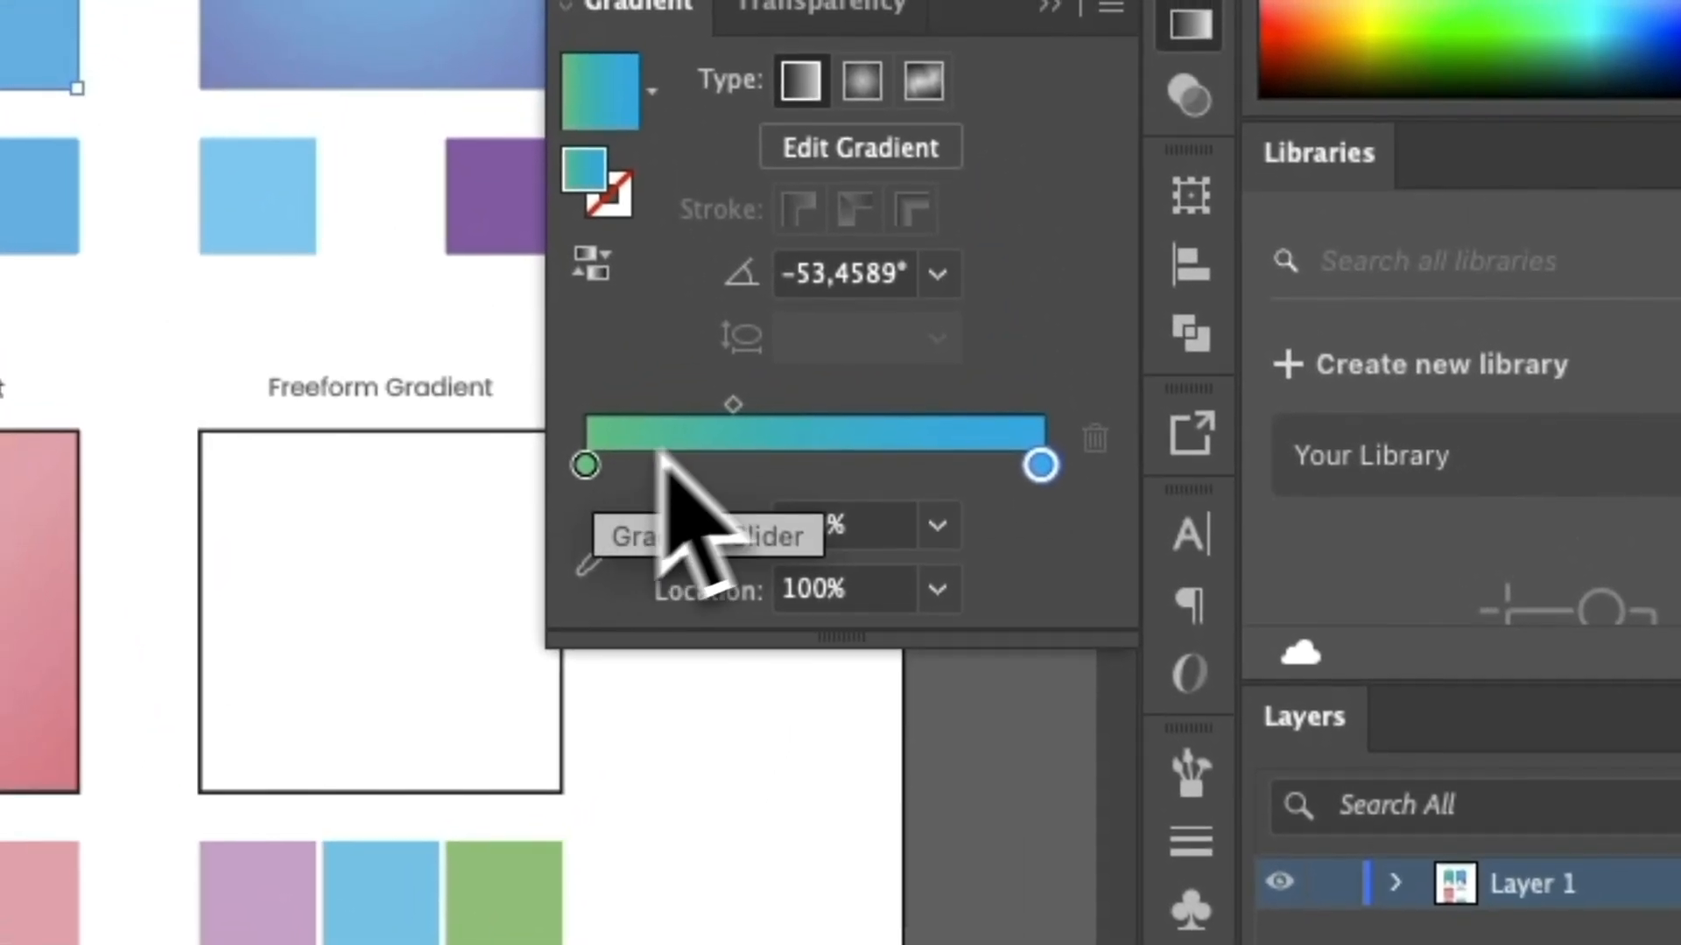
# Move the midpoint between the green and blue stops to about 49%.
pyautogui.moveTo(941, 160); pyautogui.dragTo(813, 164)
pyautogui.moveTo(910, 474); pyautogui.dragTo(1249, 563)
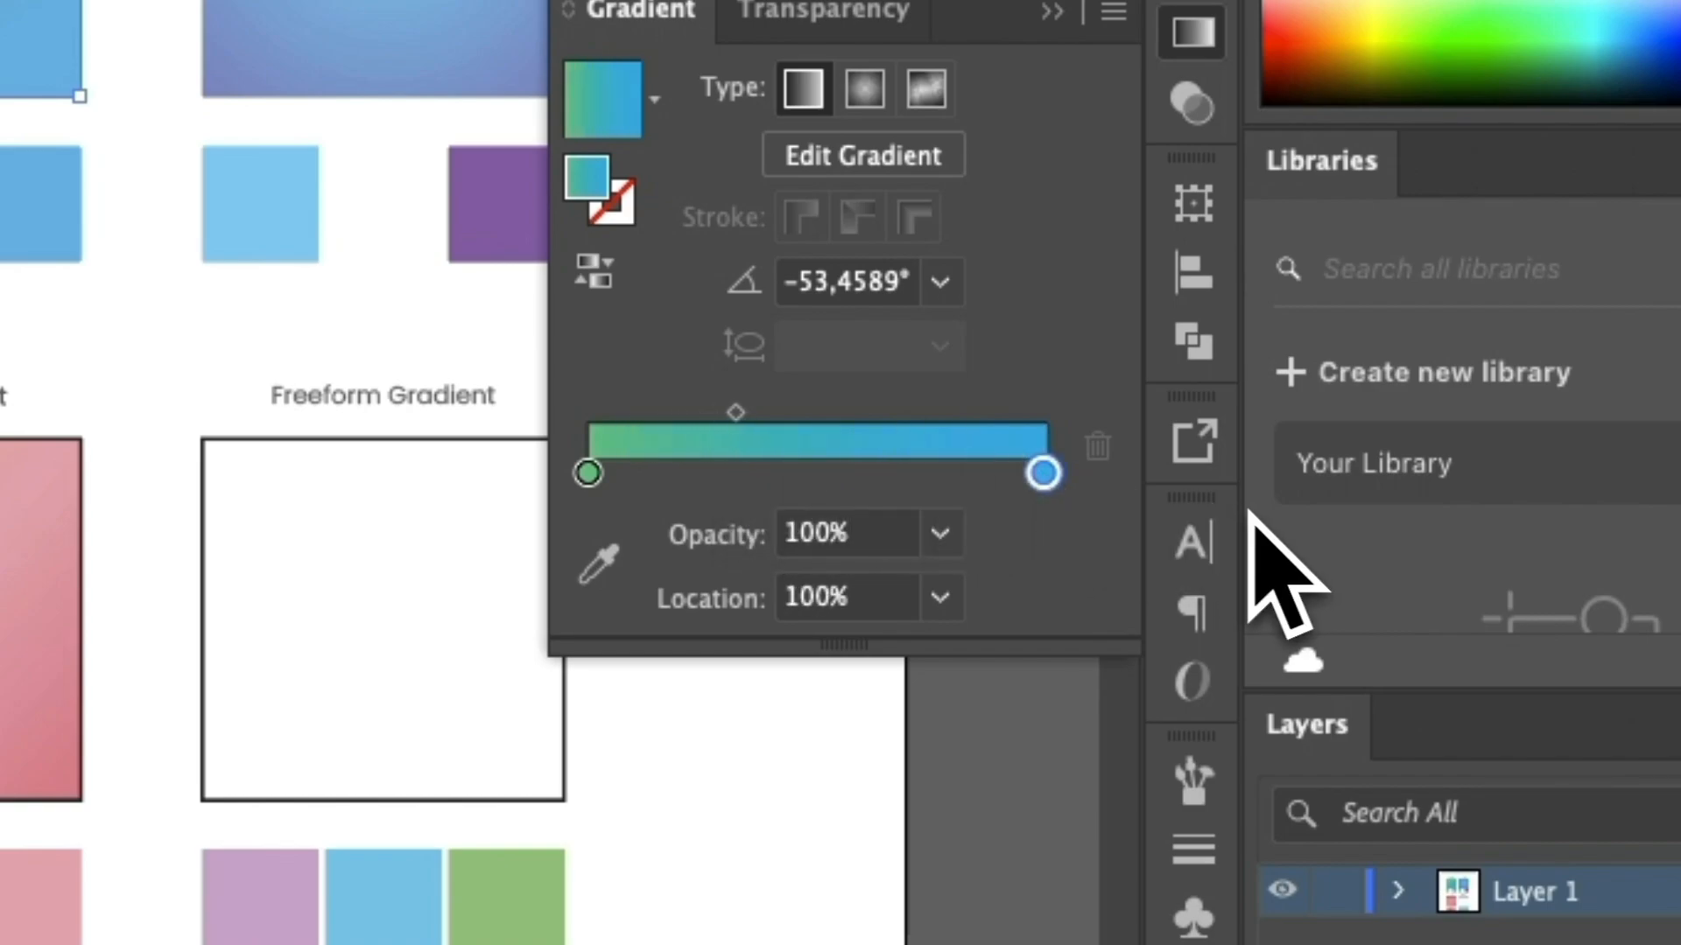
pyautogui.moveTo(735, 412); pyautogui.dragTo(817, 429)
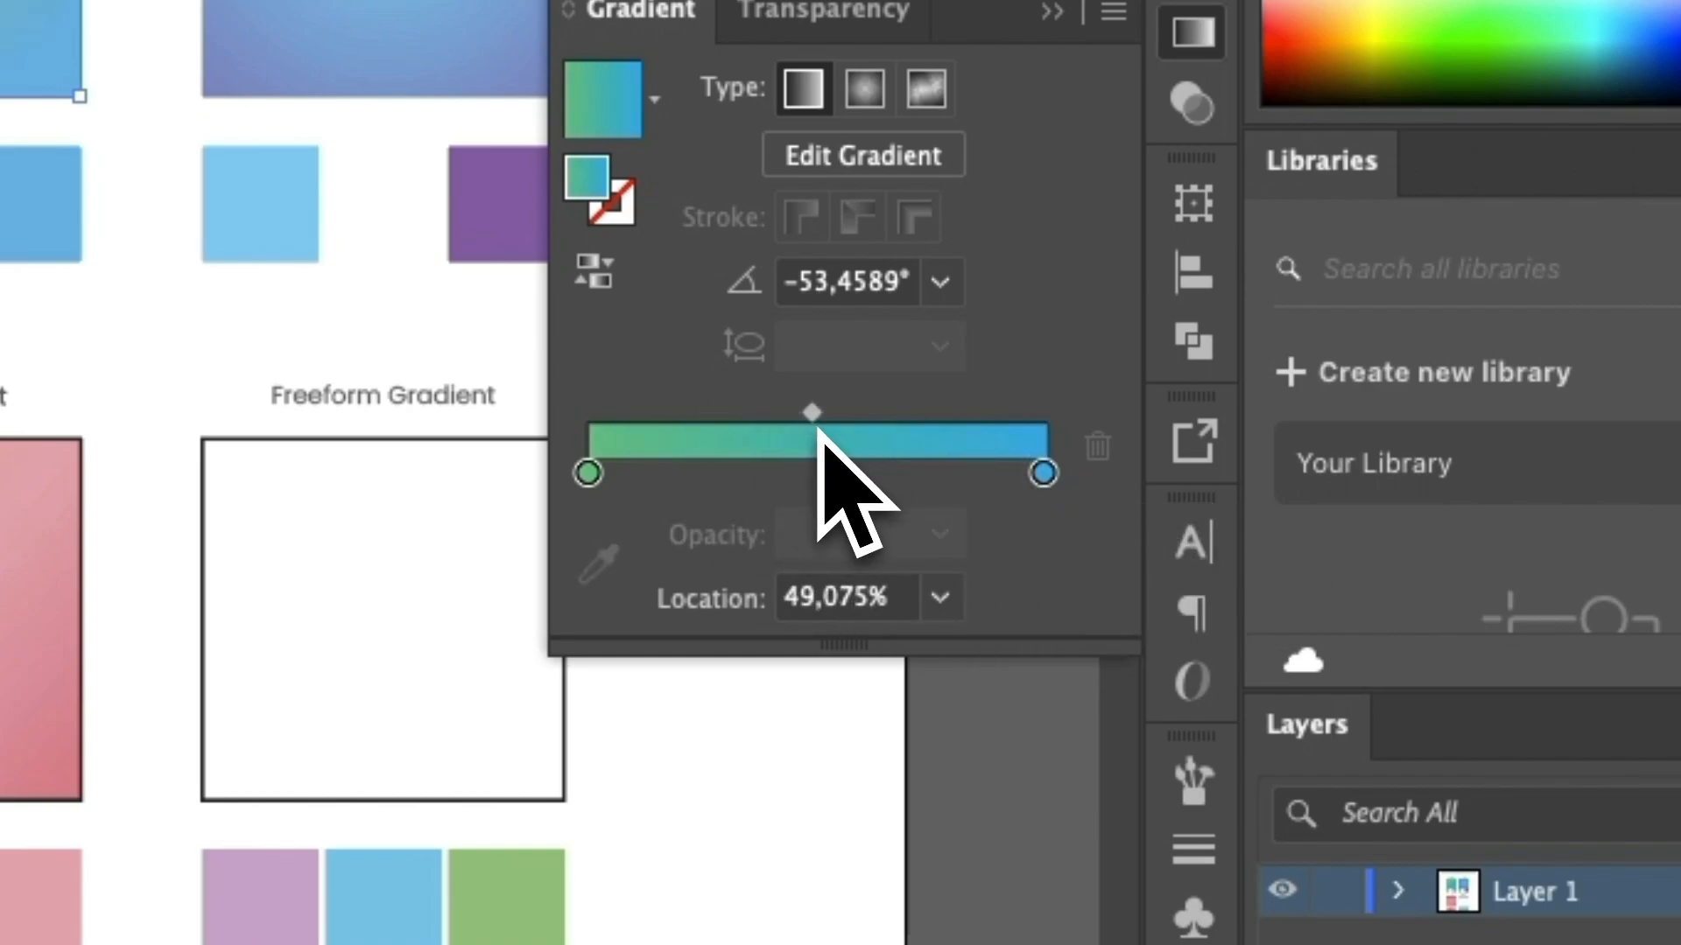
# Set the opacity of the Linear Gradient square's green first stop to 0%.
pyautogui.doubleClick(588, 474)
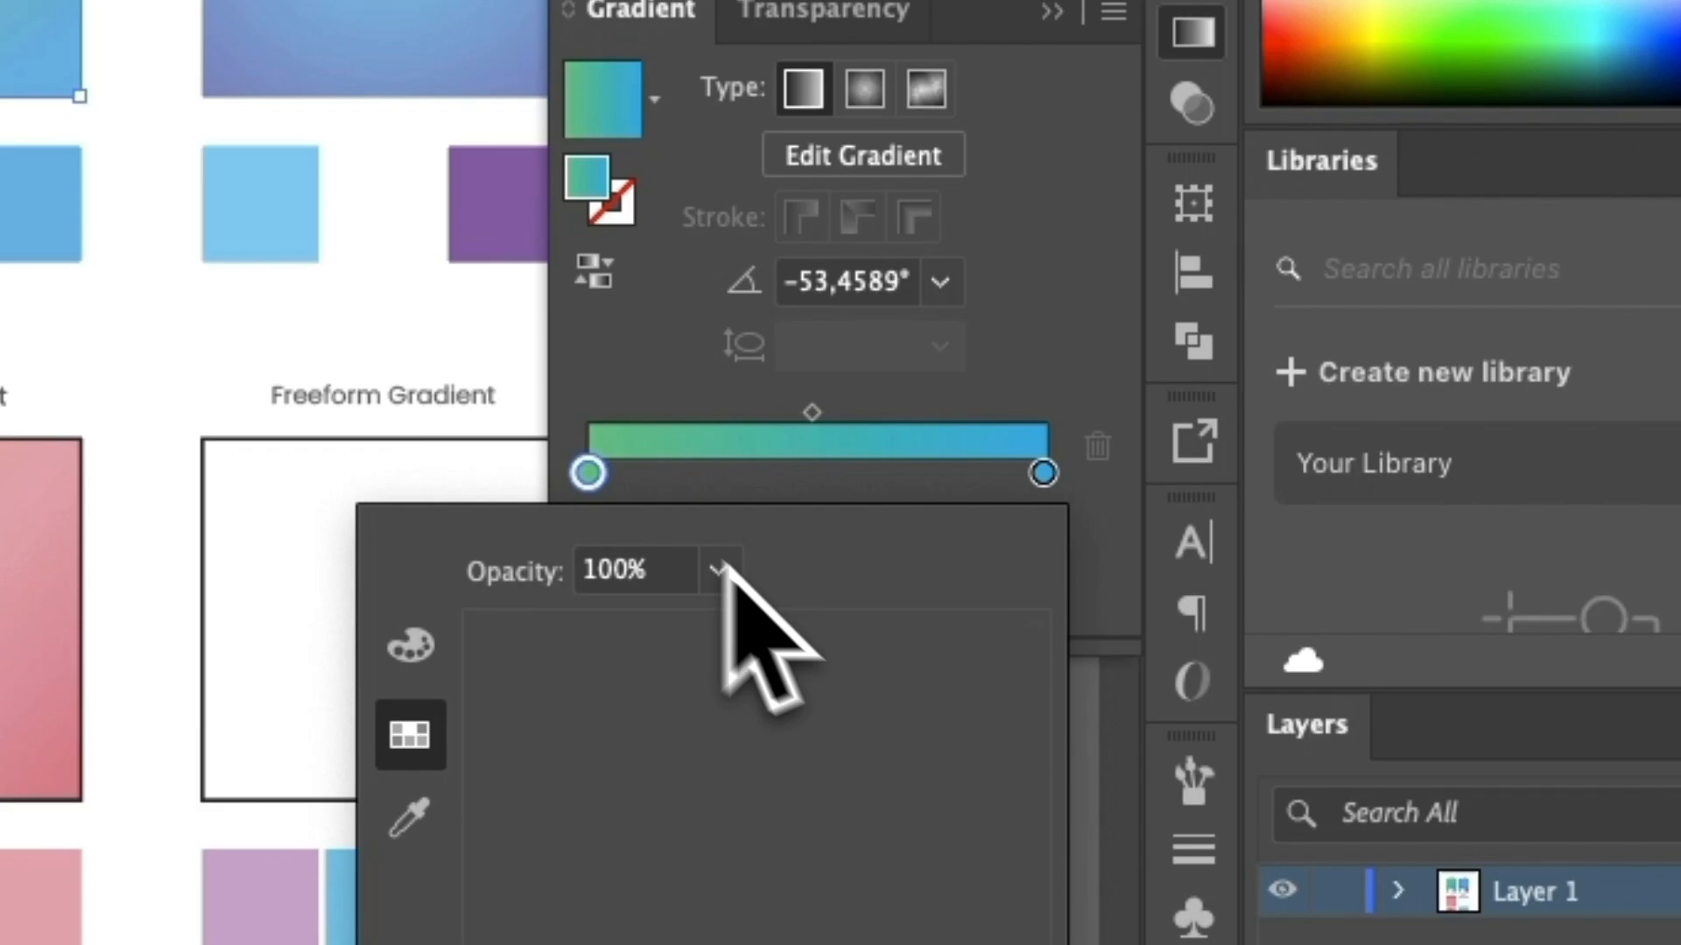
pyautogui.click(719, 570)
pyautogui.click(815, 616)
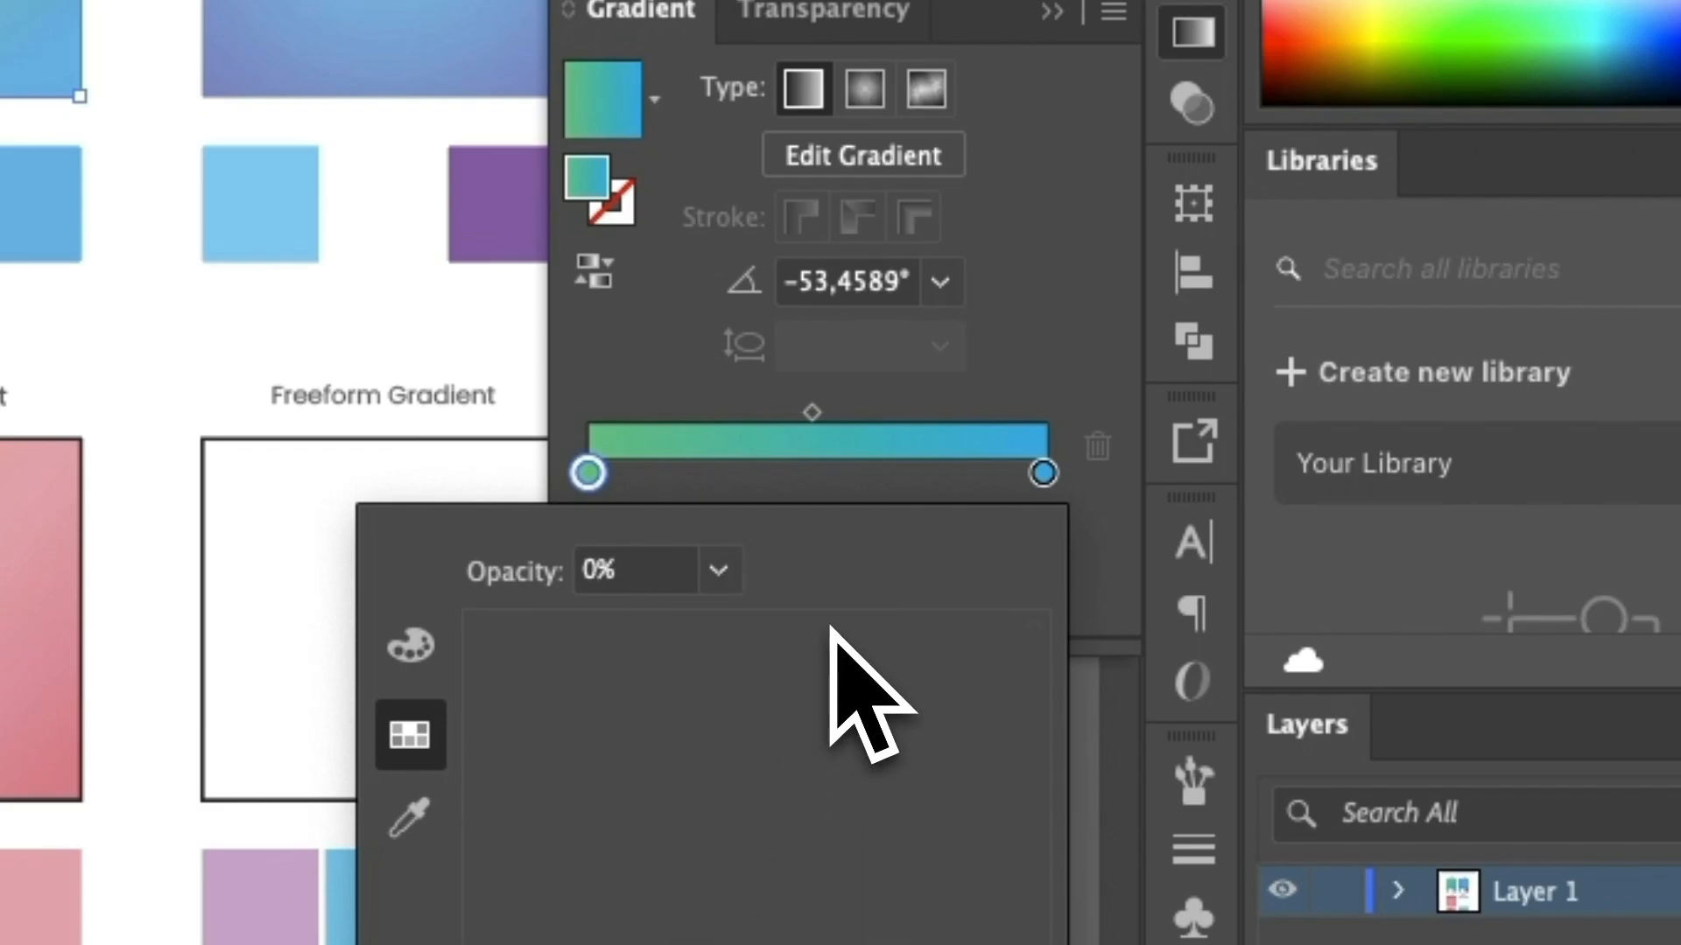
pyautogui.click(1104, 325)
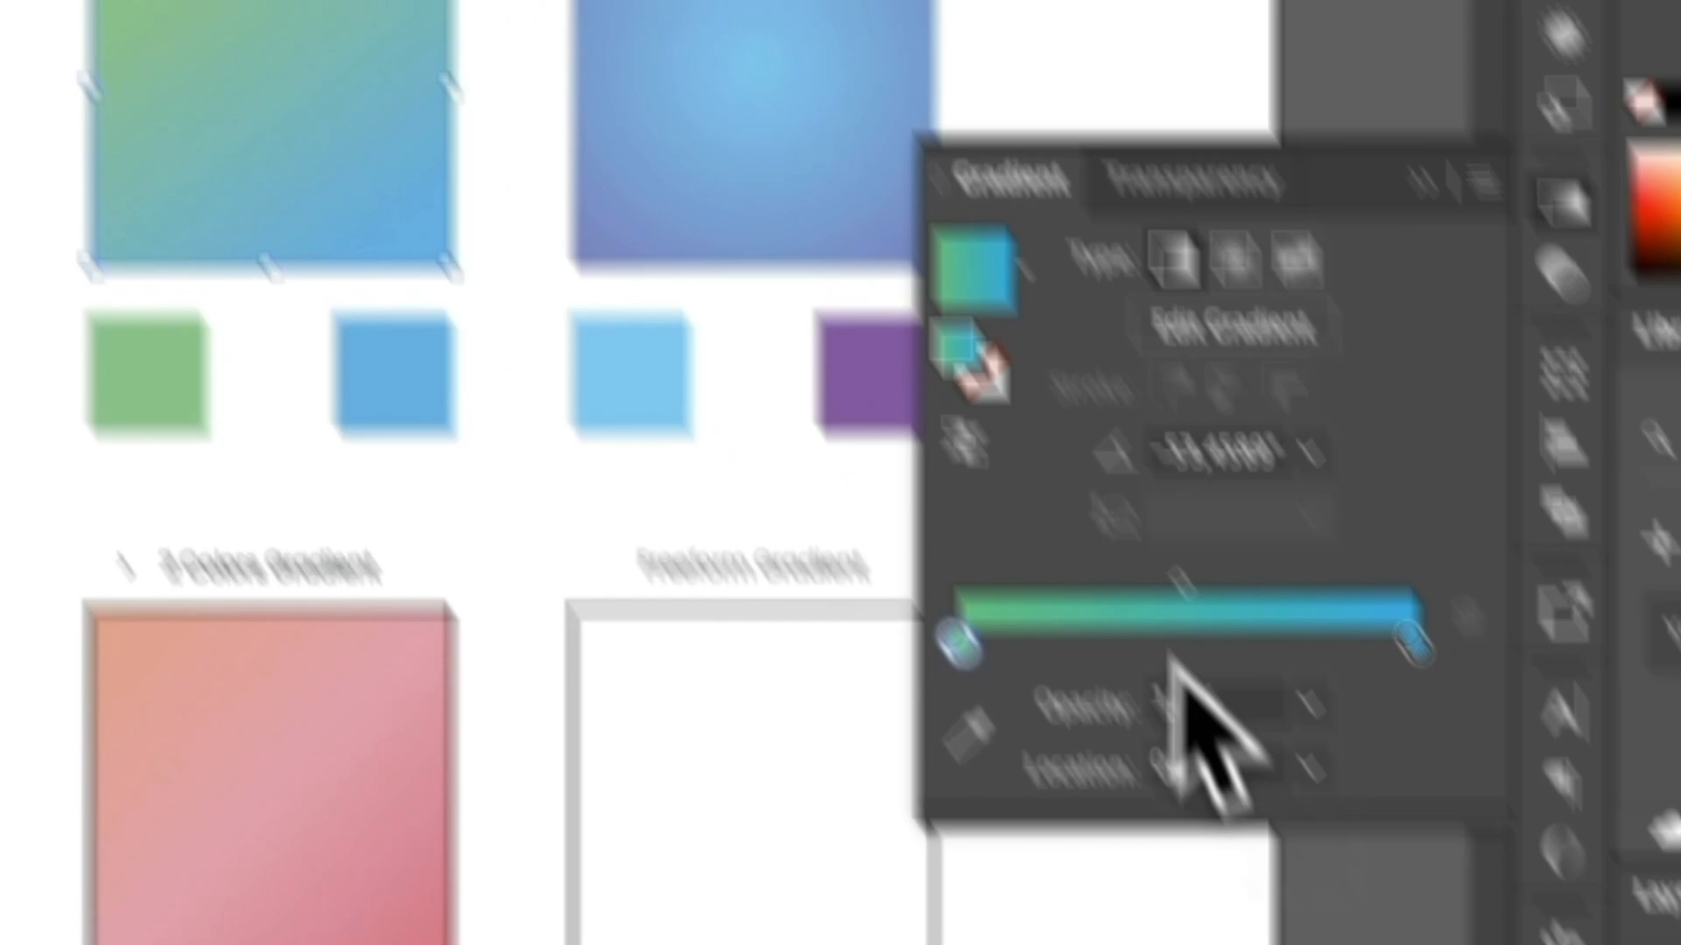
pyautogui.click(1308, 704)
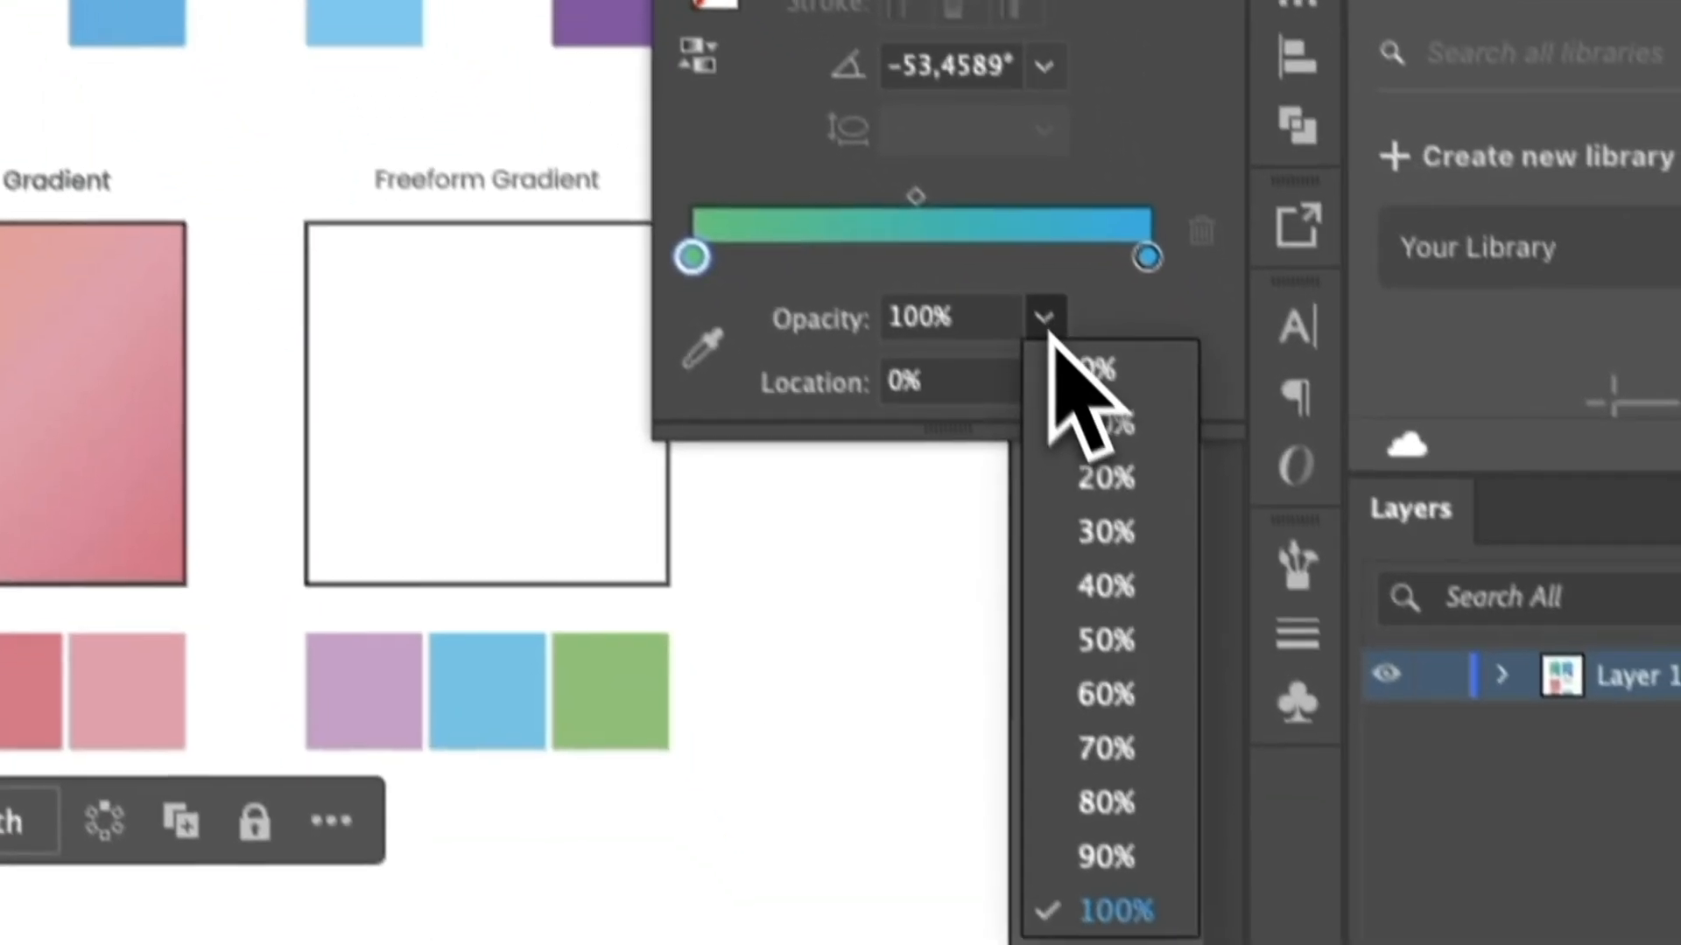
pyautogui.click(1364, 756)
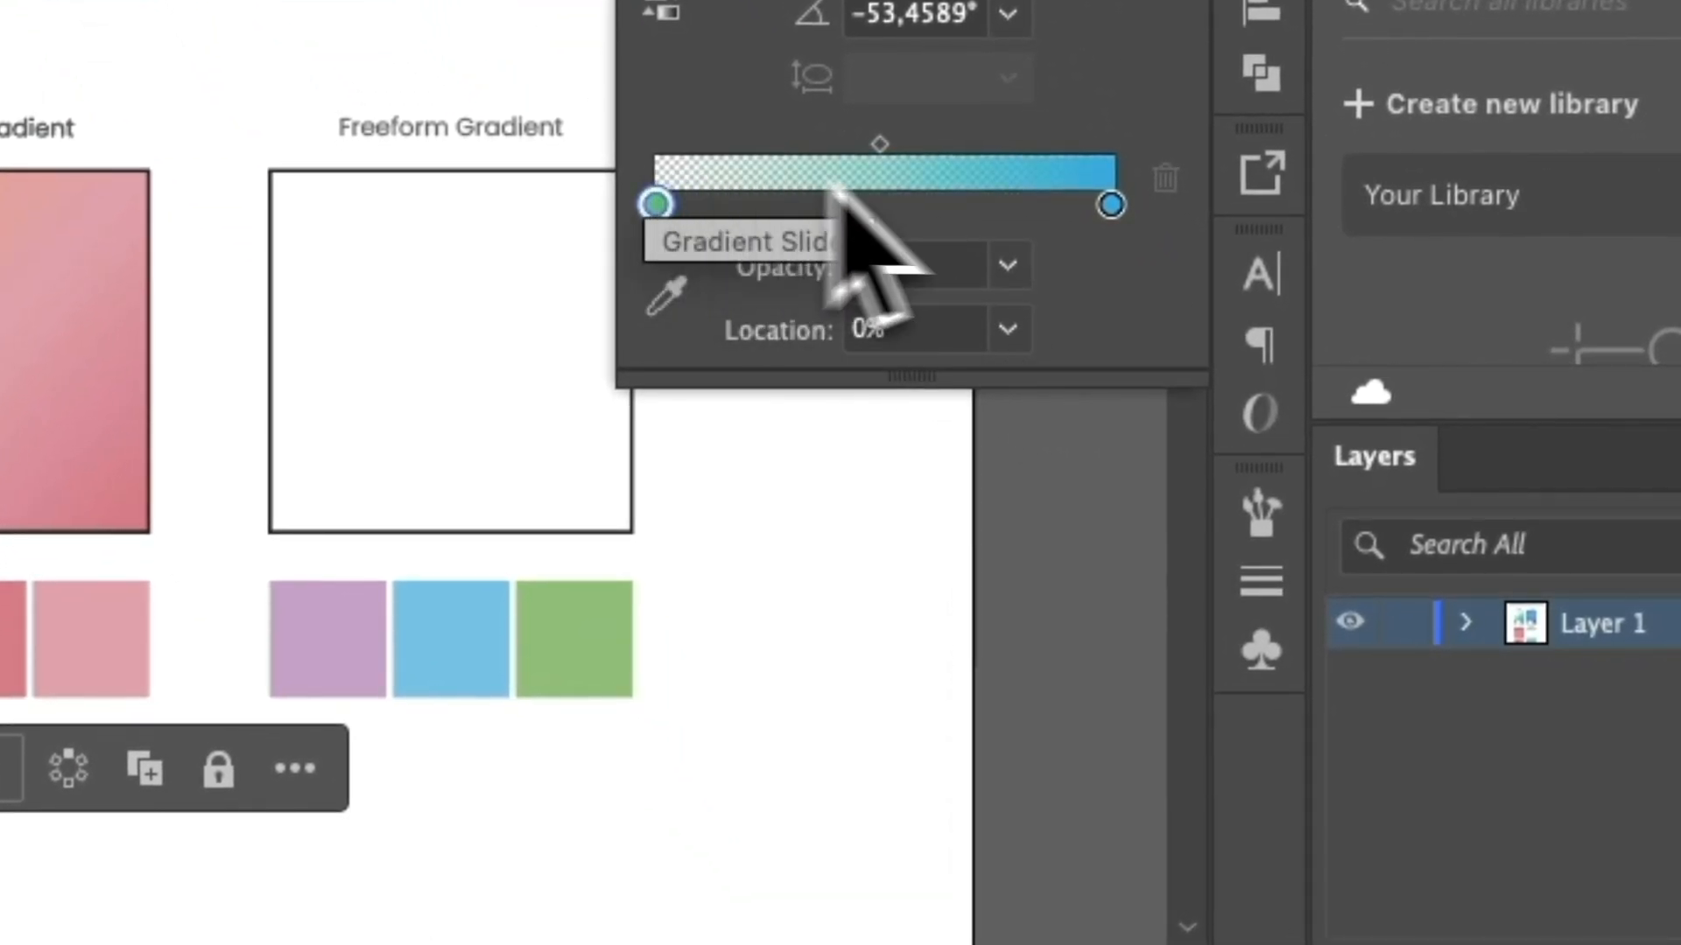
# Try setting the green first stop's opacity to 100%, 0% and 100% again in its color editor.
pyautogui.doubleClick(657, 207)
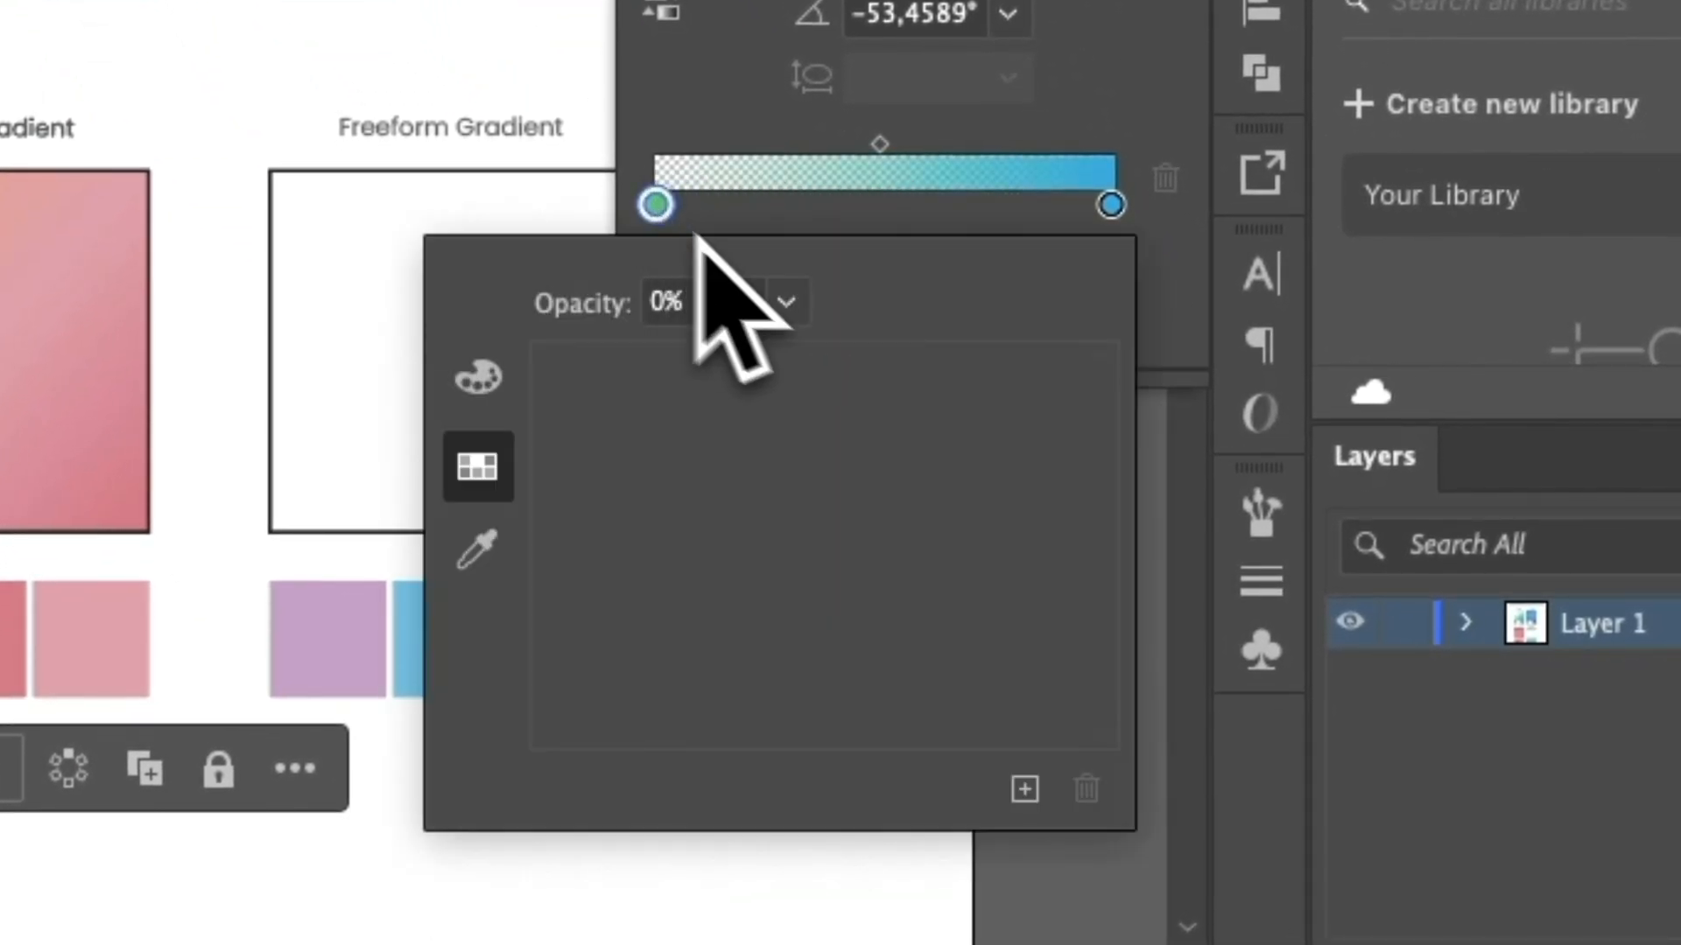
pyautogui.click(788, 303)
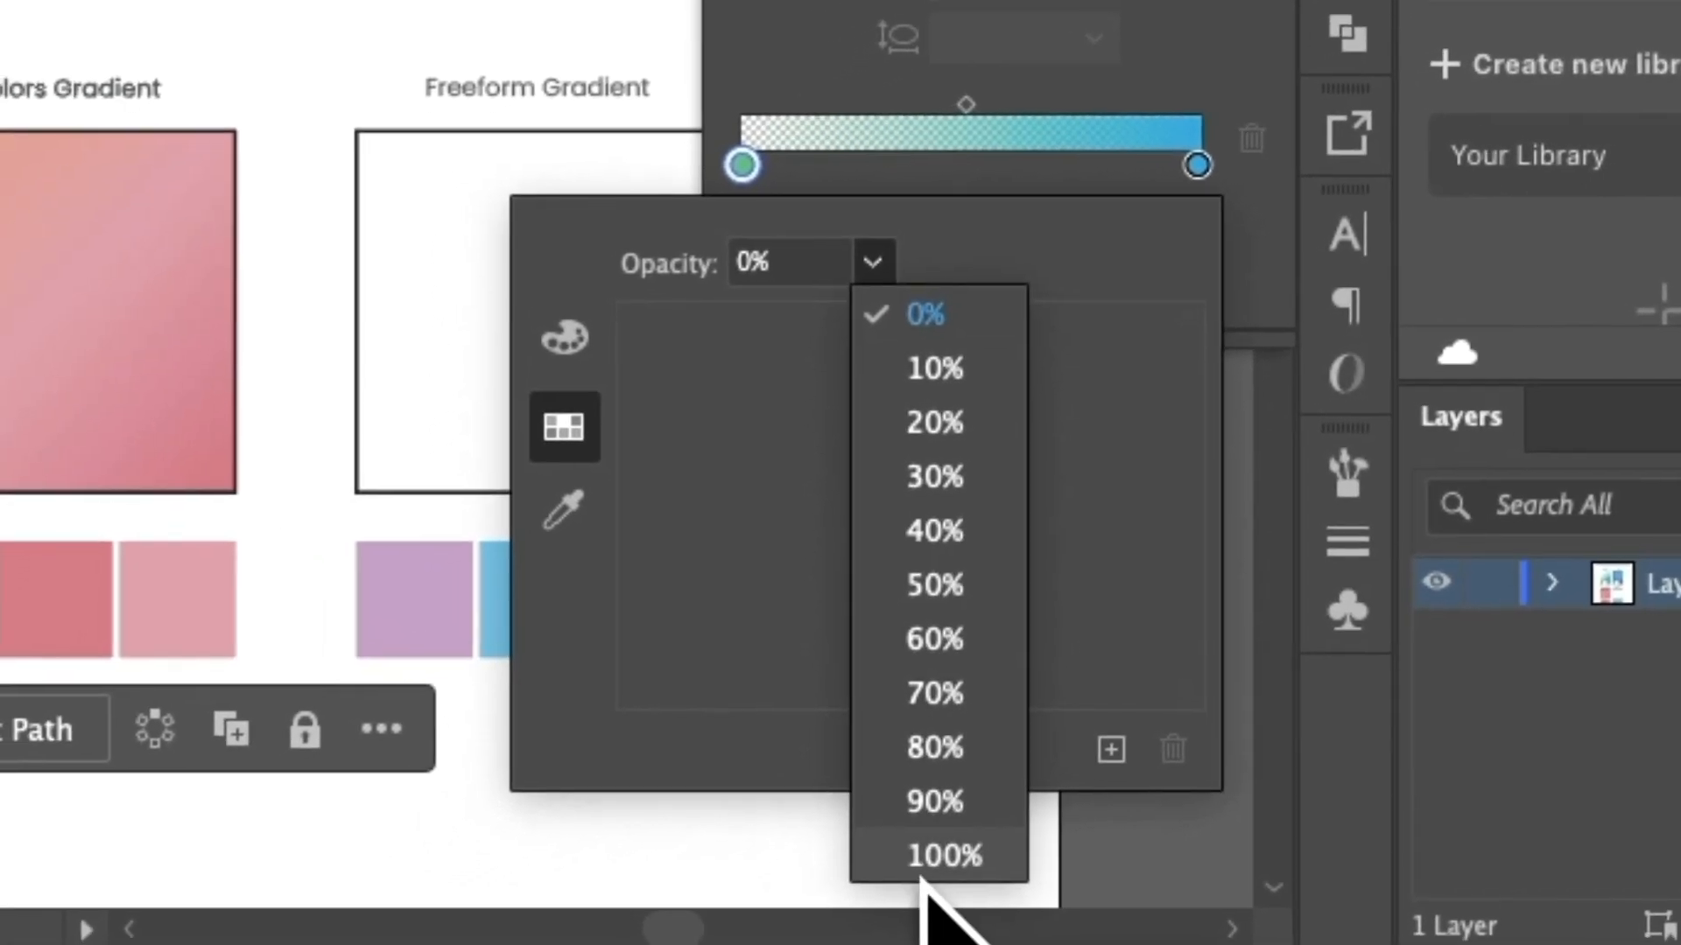
pyautogui.click(854, 895)
pyautogui.click(506, 402)
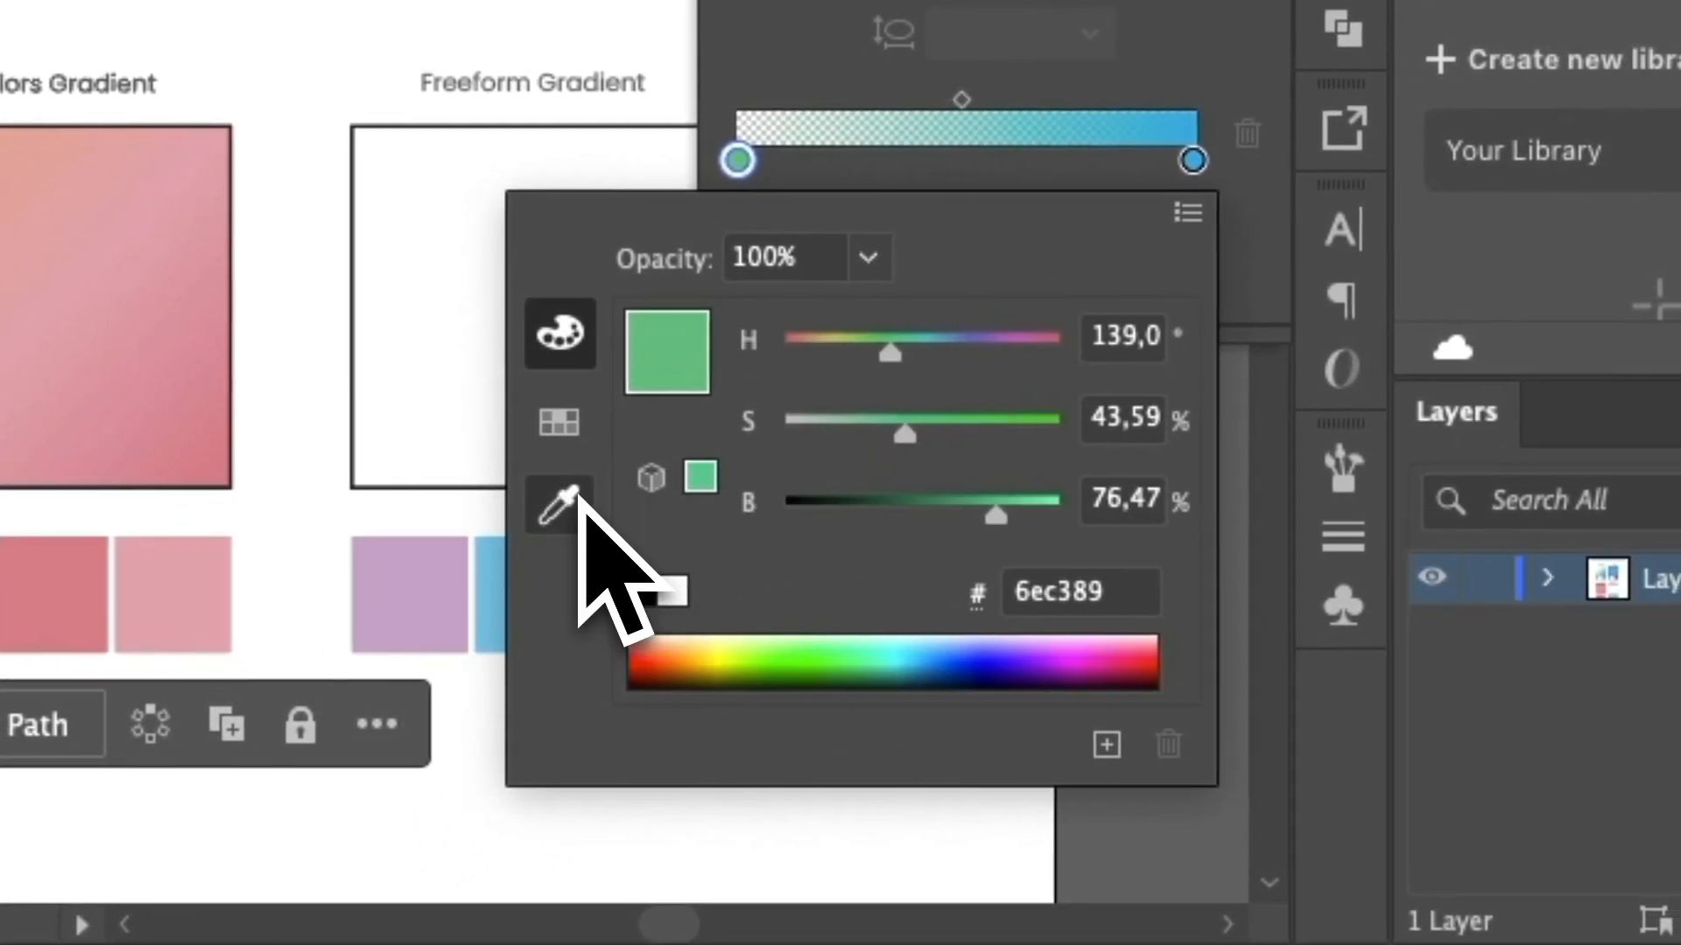
pyautogui.click(882, 257)
pyautogui.click(919, 314)
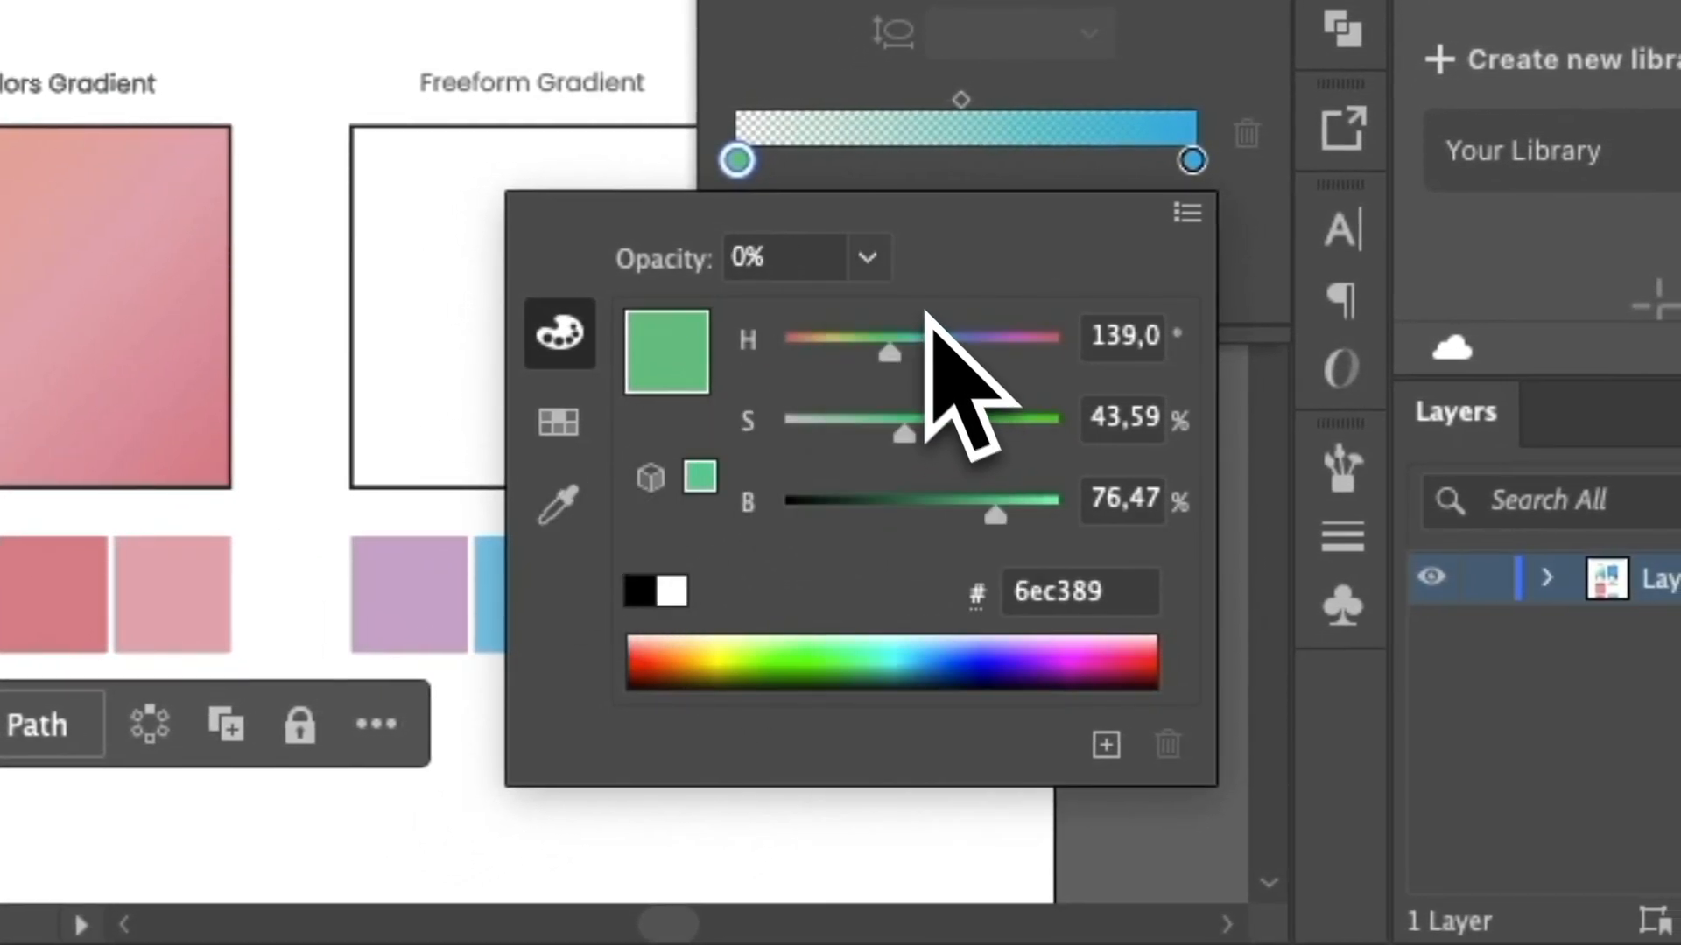
pyautogui.click(867, 258)
pyautogui.click(941, 851)
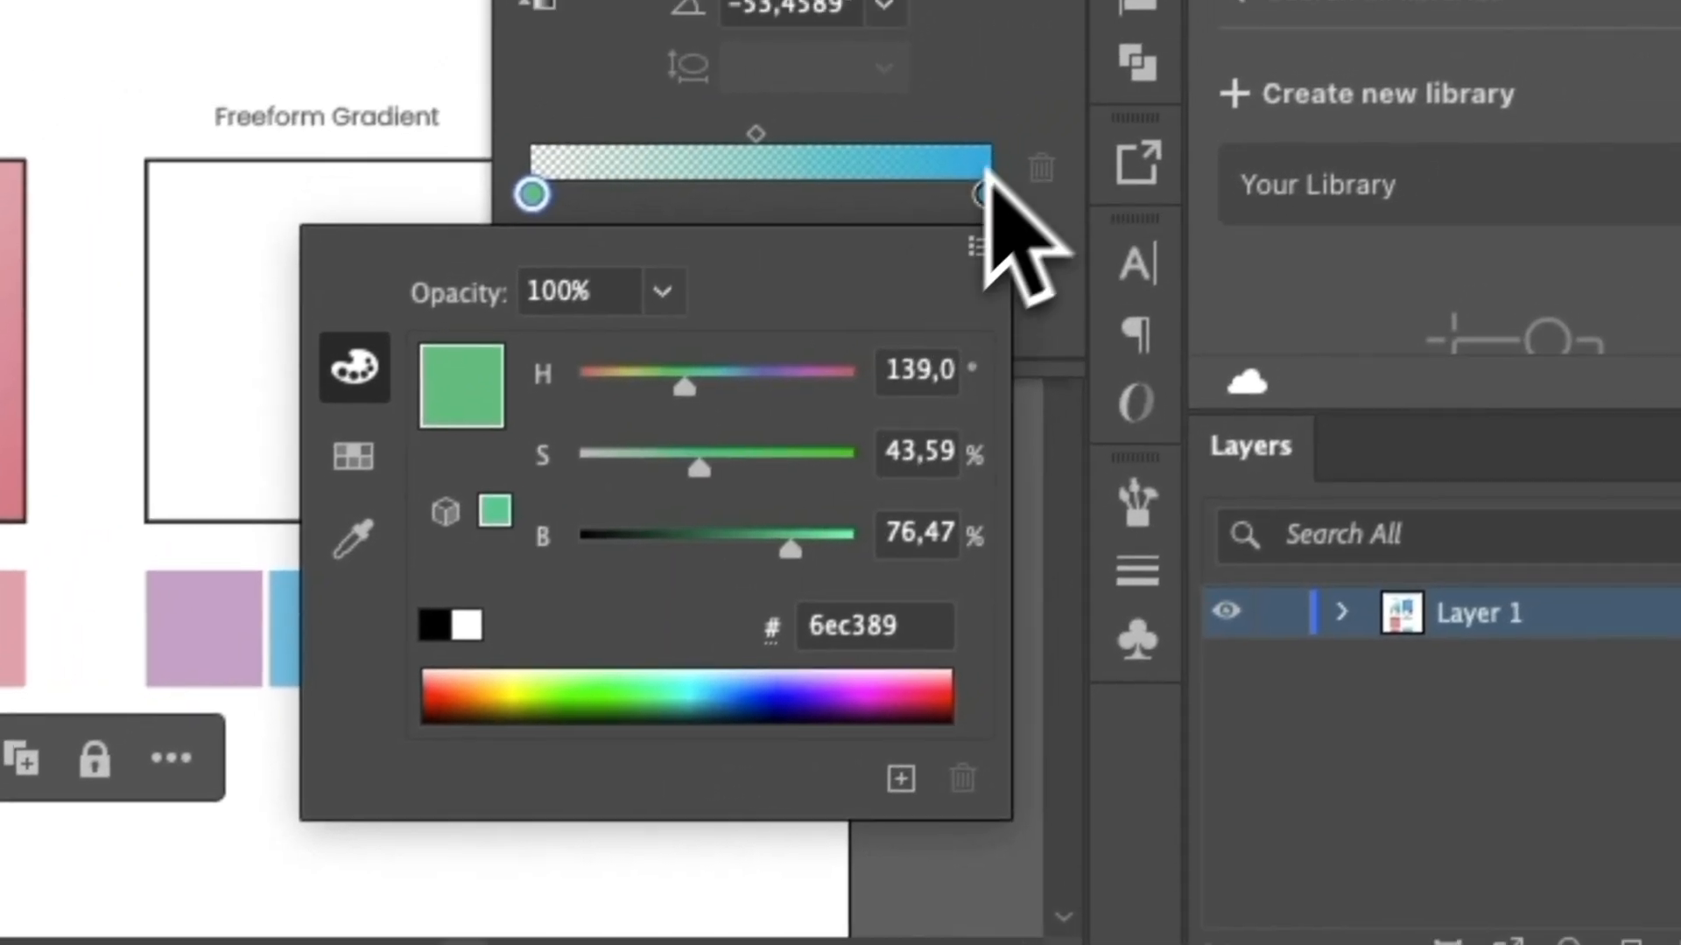
pyautogui.click(987, 171)
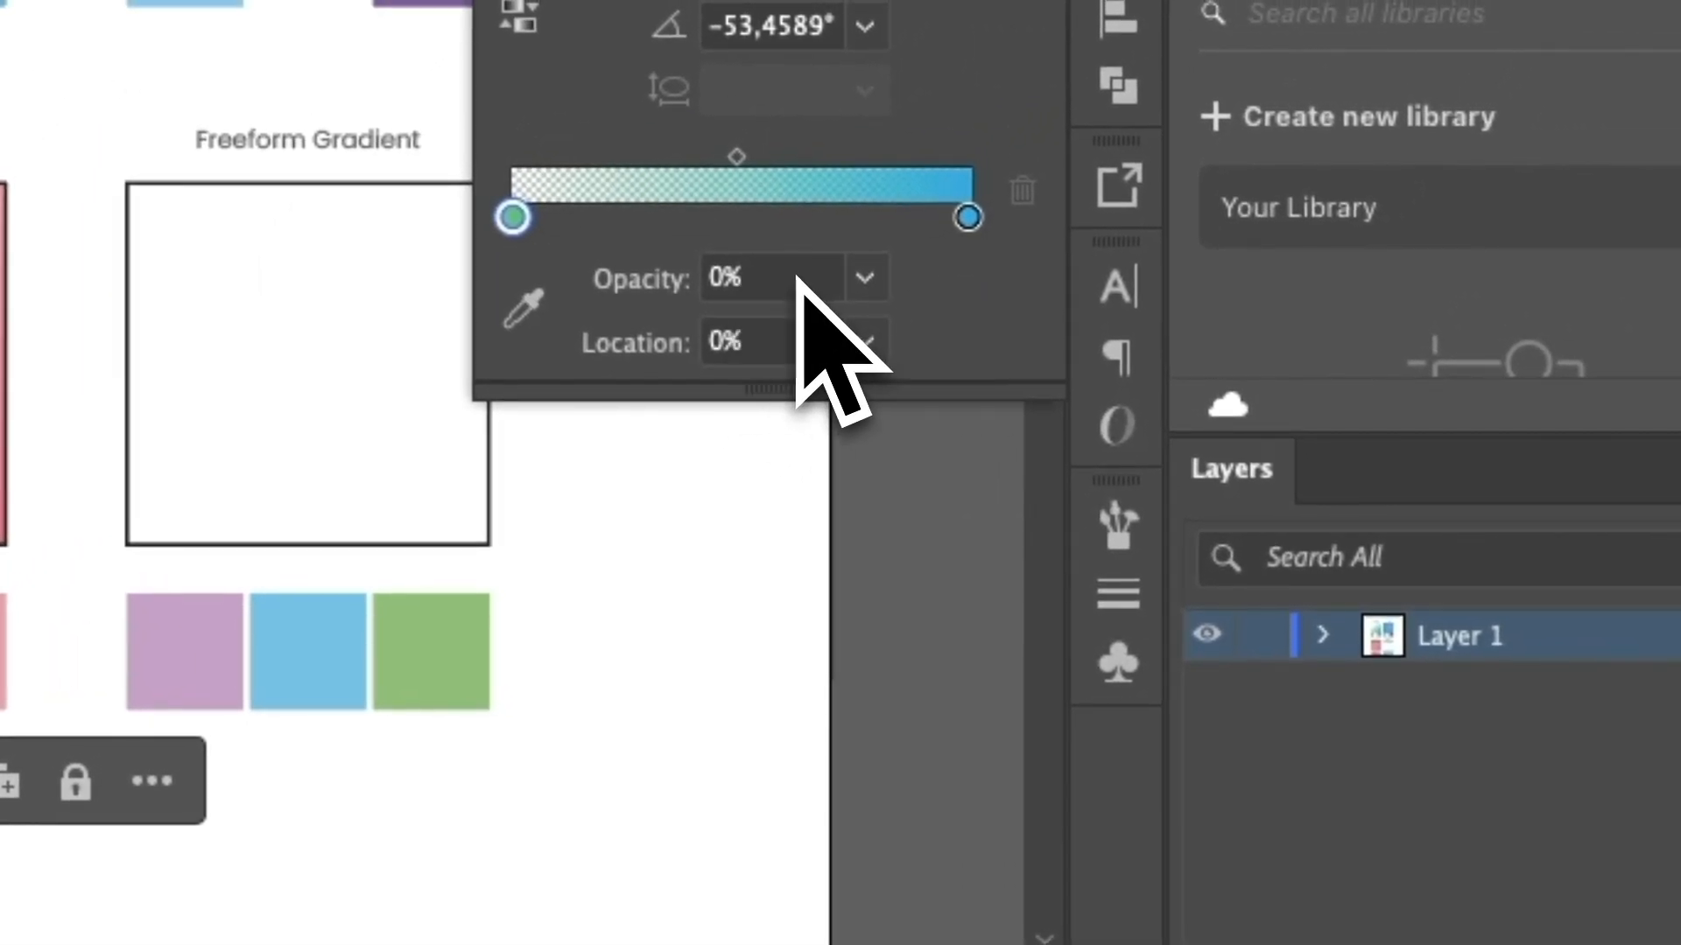
# Switch the green first stop's opacity through 100%, 50% and 0%, ending at 50%.
pyautogui.click(865, 278)
pyautogui.click(930, 864)
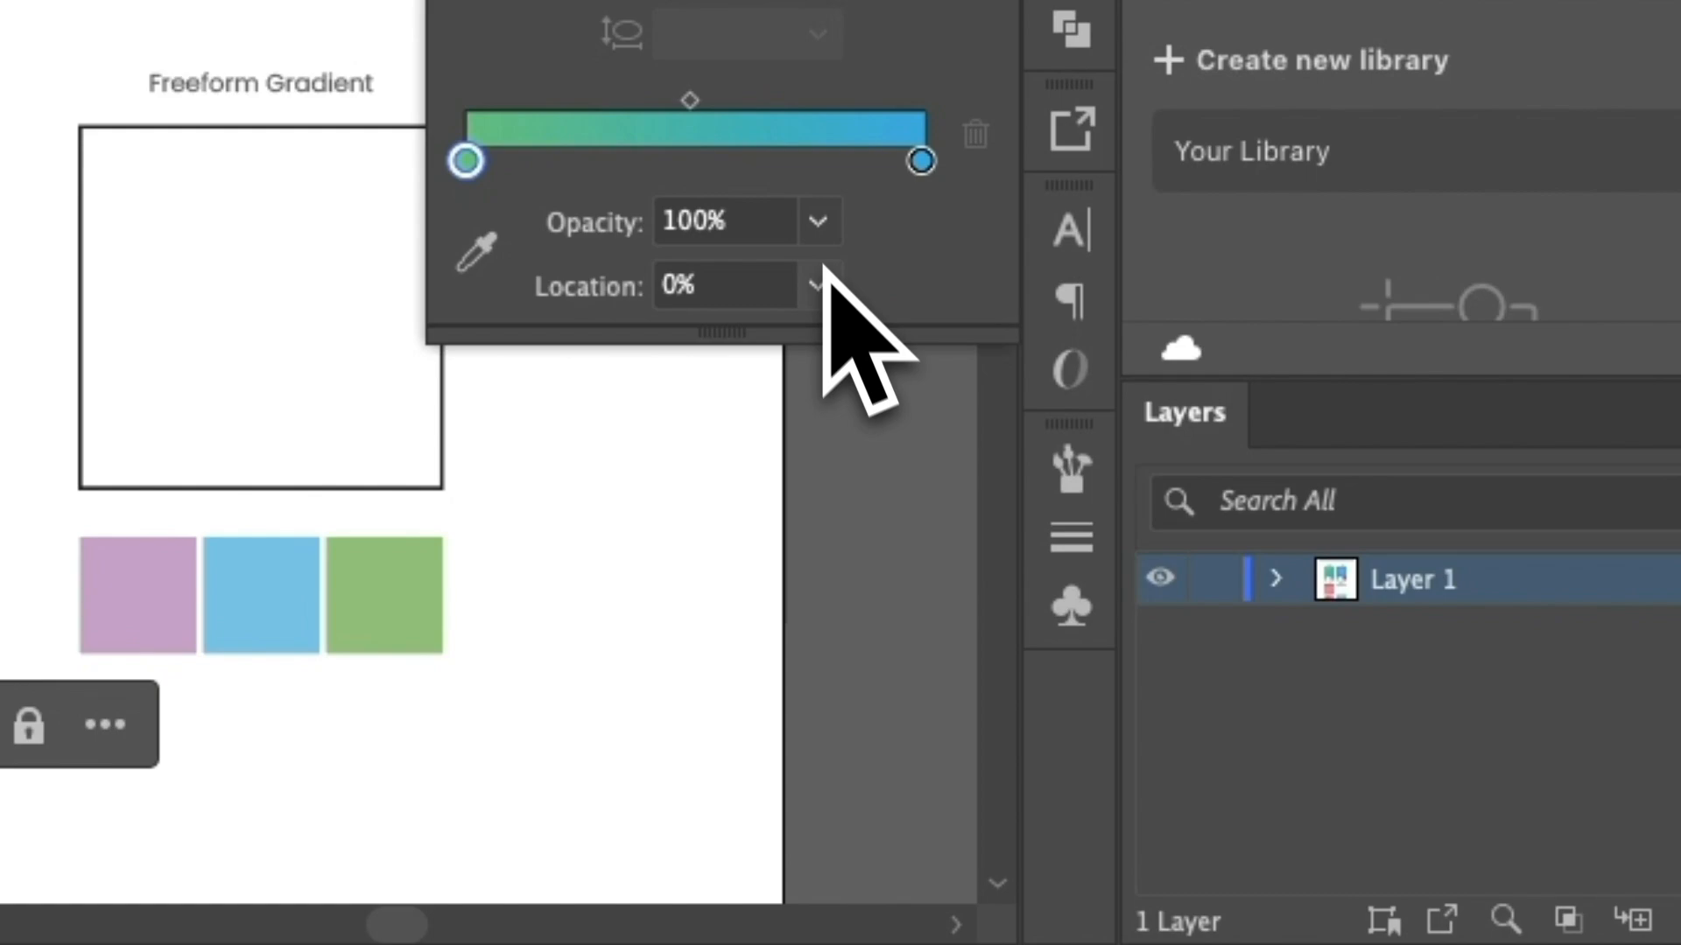
pyautogui.click(817, 223)
pyautogui.click(875, 540)
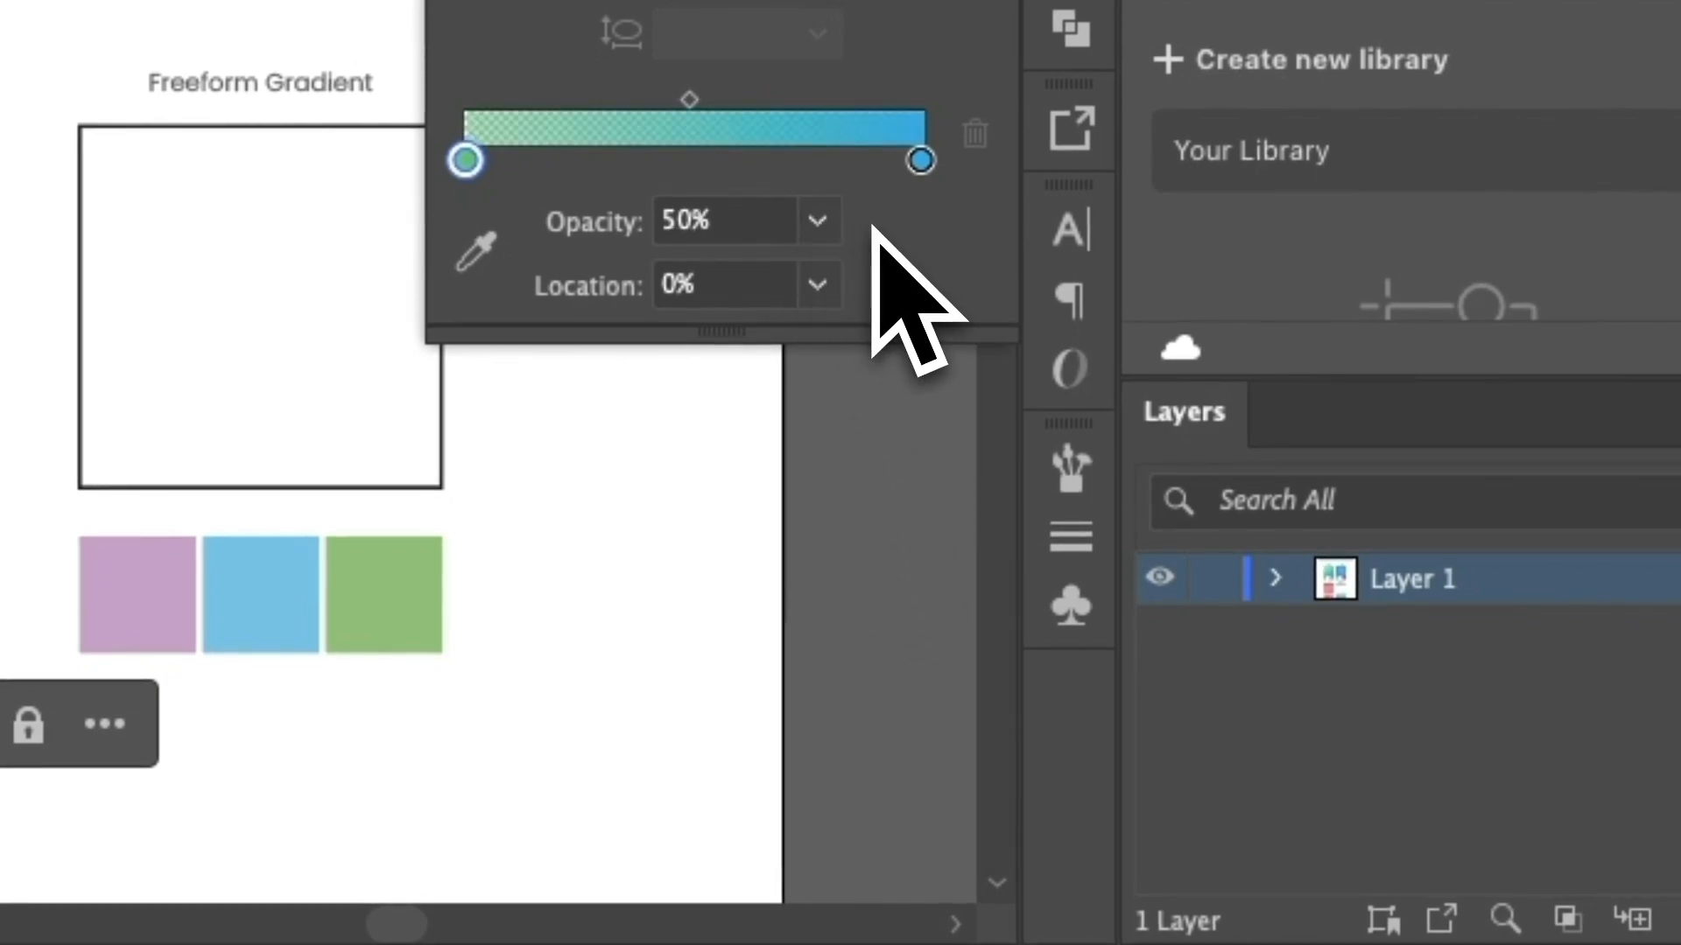
pyautogui.click(818, 220)
pyautogui.click(891, 295)
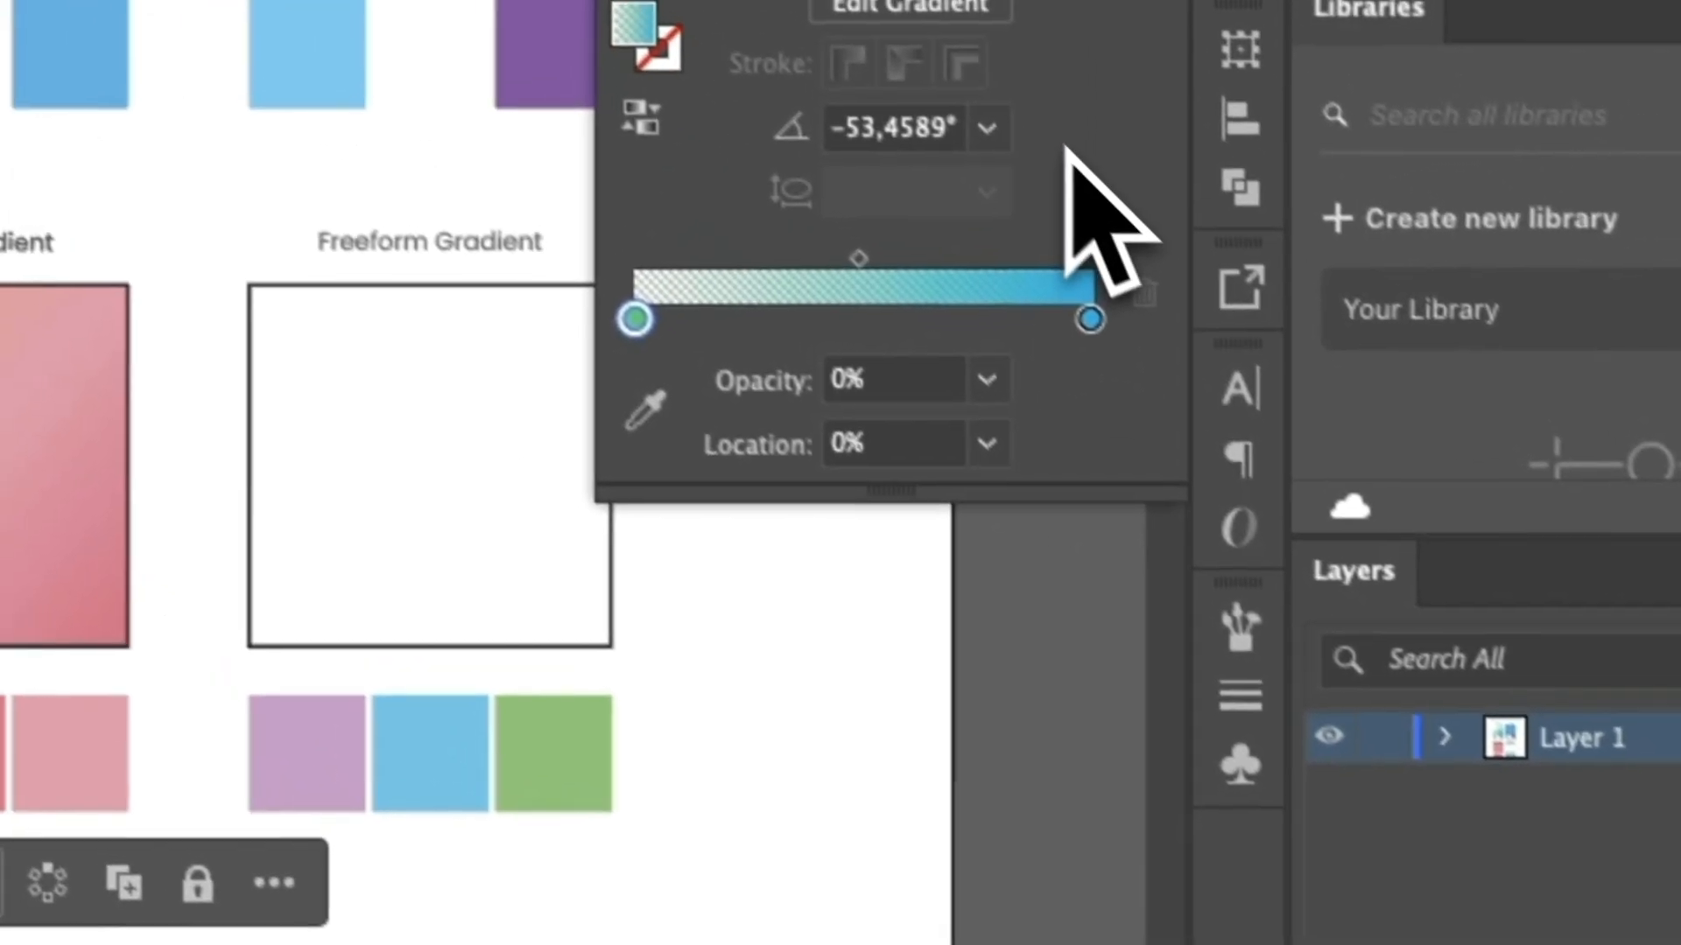
pyautogui.click(1019, 414)
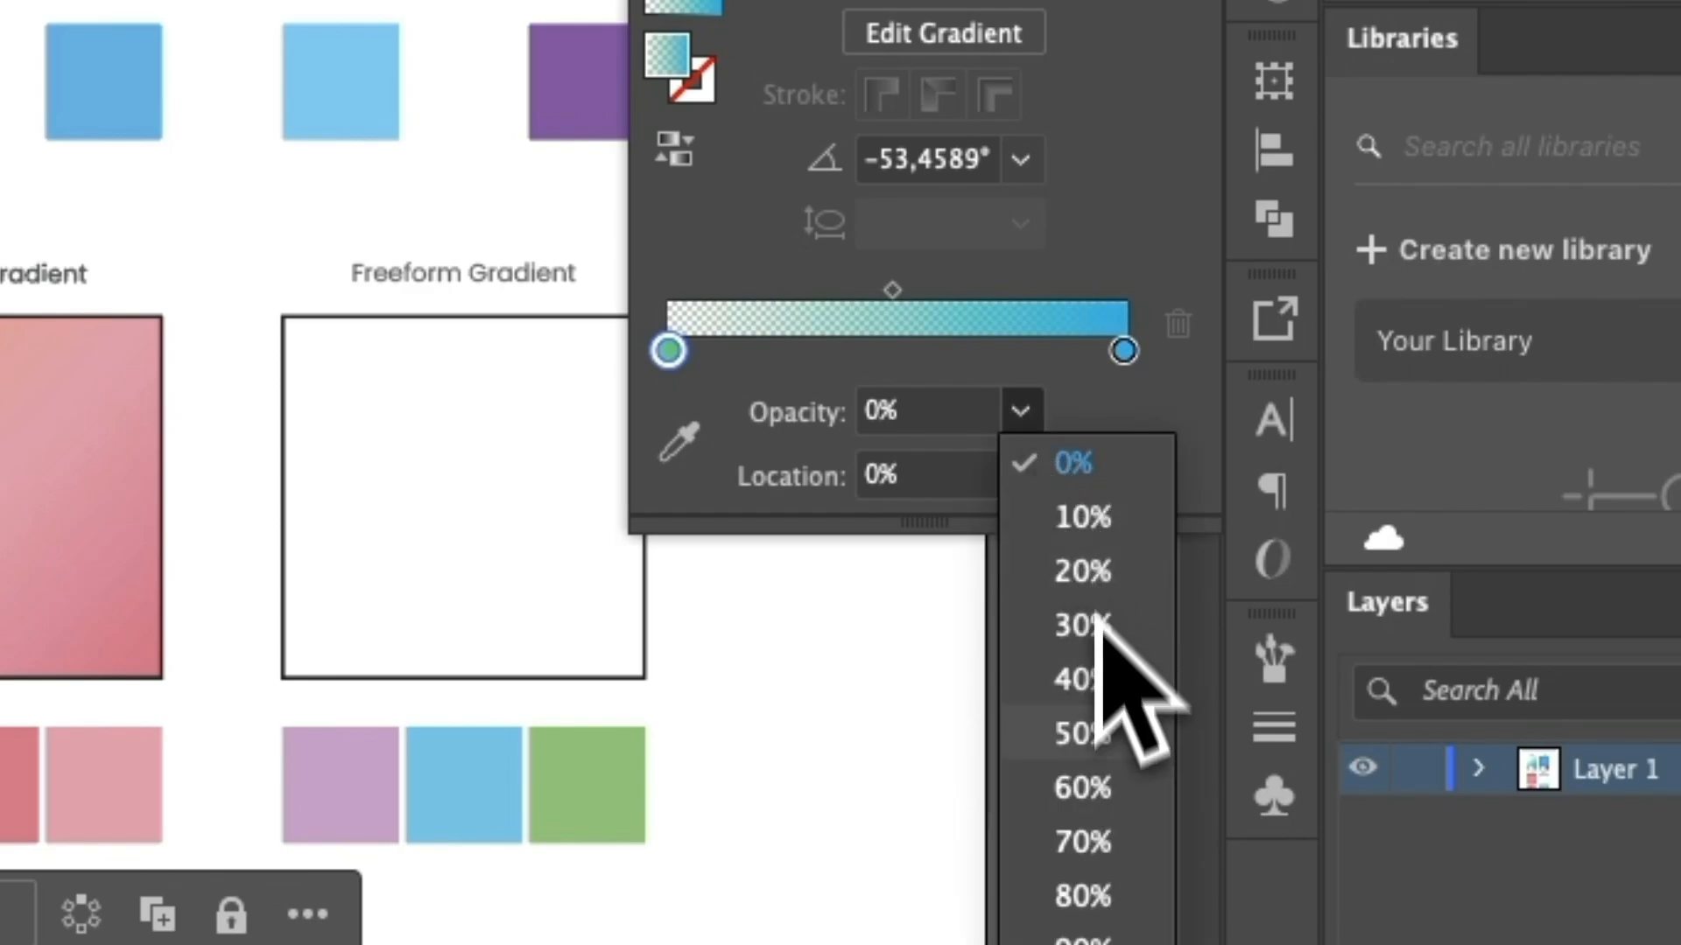
pyautogui.click(1085, 738)
# Move the semi-transparent Linear Gradient square over the edge of the Freeform Gradient square, and undo the move.
pyautogui.moveTo(399, 95); pyautogui.dragTo(917, 799)
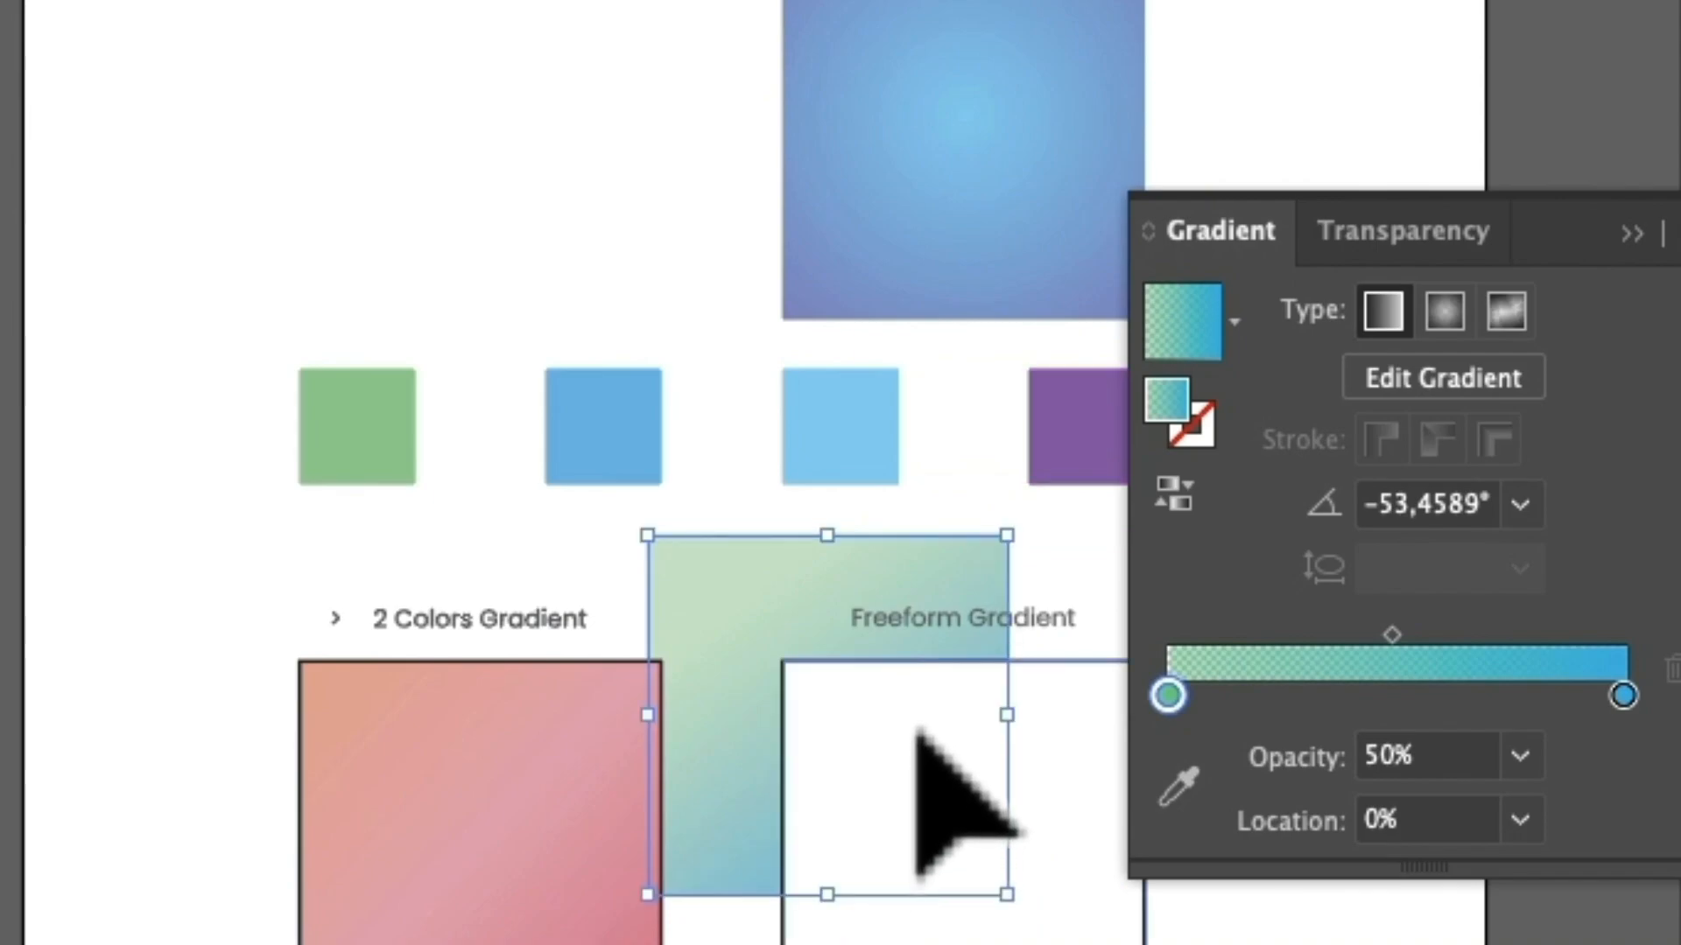
pyautogui.press('super+z')
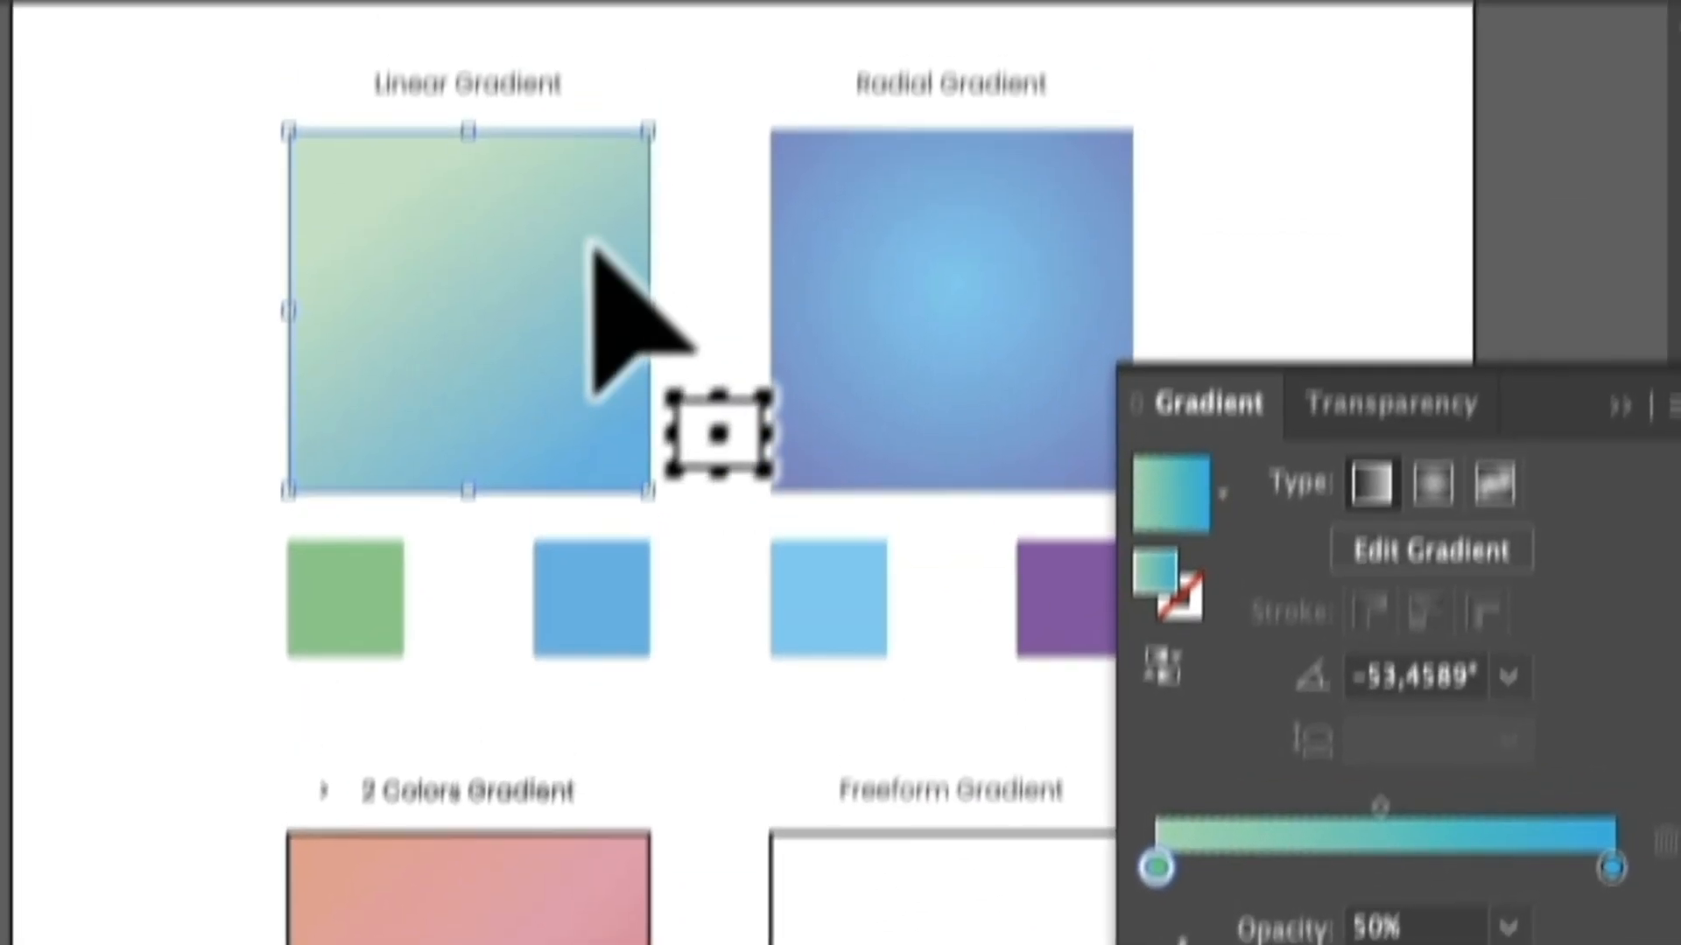
# Move the Linear Gradient square over the Radial Gradient square and set its green first stop's opacity to 0%.
pyautogui.moveTo(595, 97); pyautogui.dragTo(1147, 112)
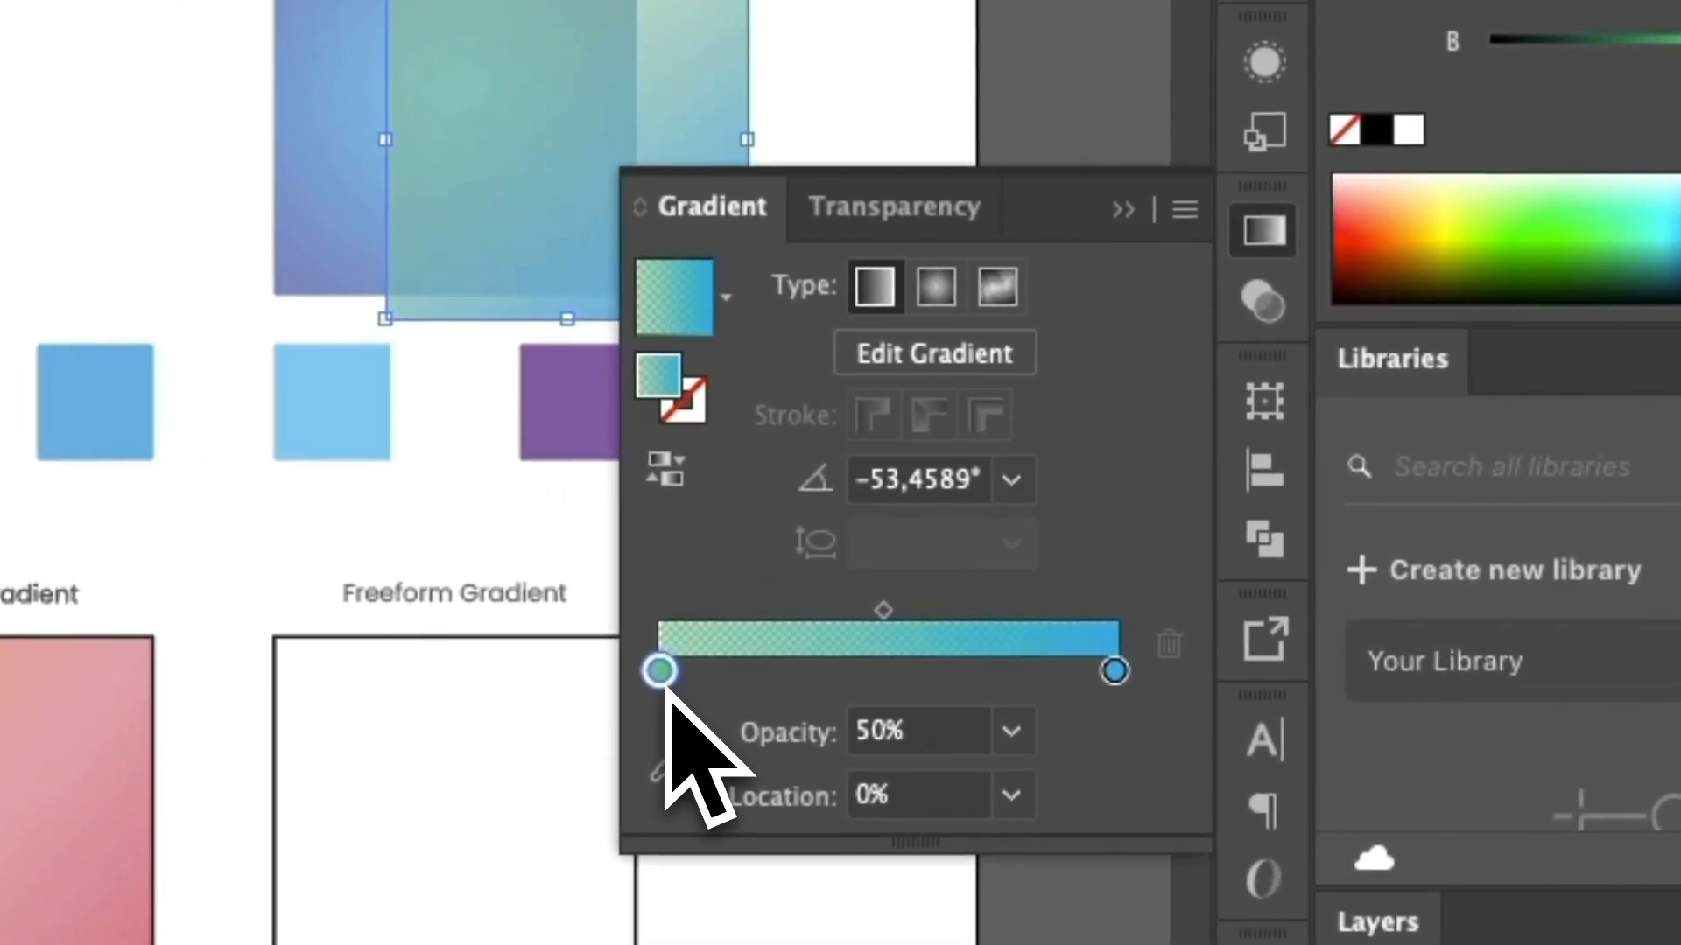
pyautogui.click(1012, 731)
pyautogui.click(1096, 776)
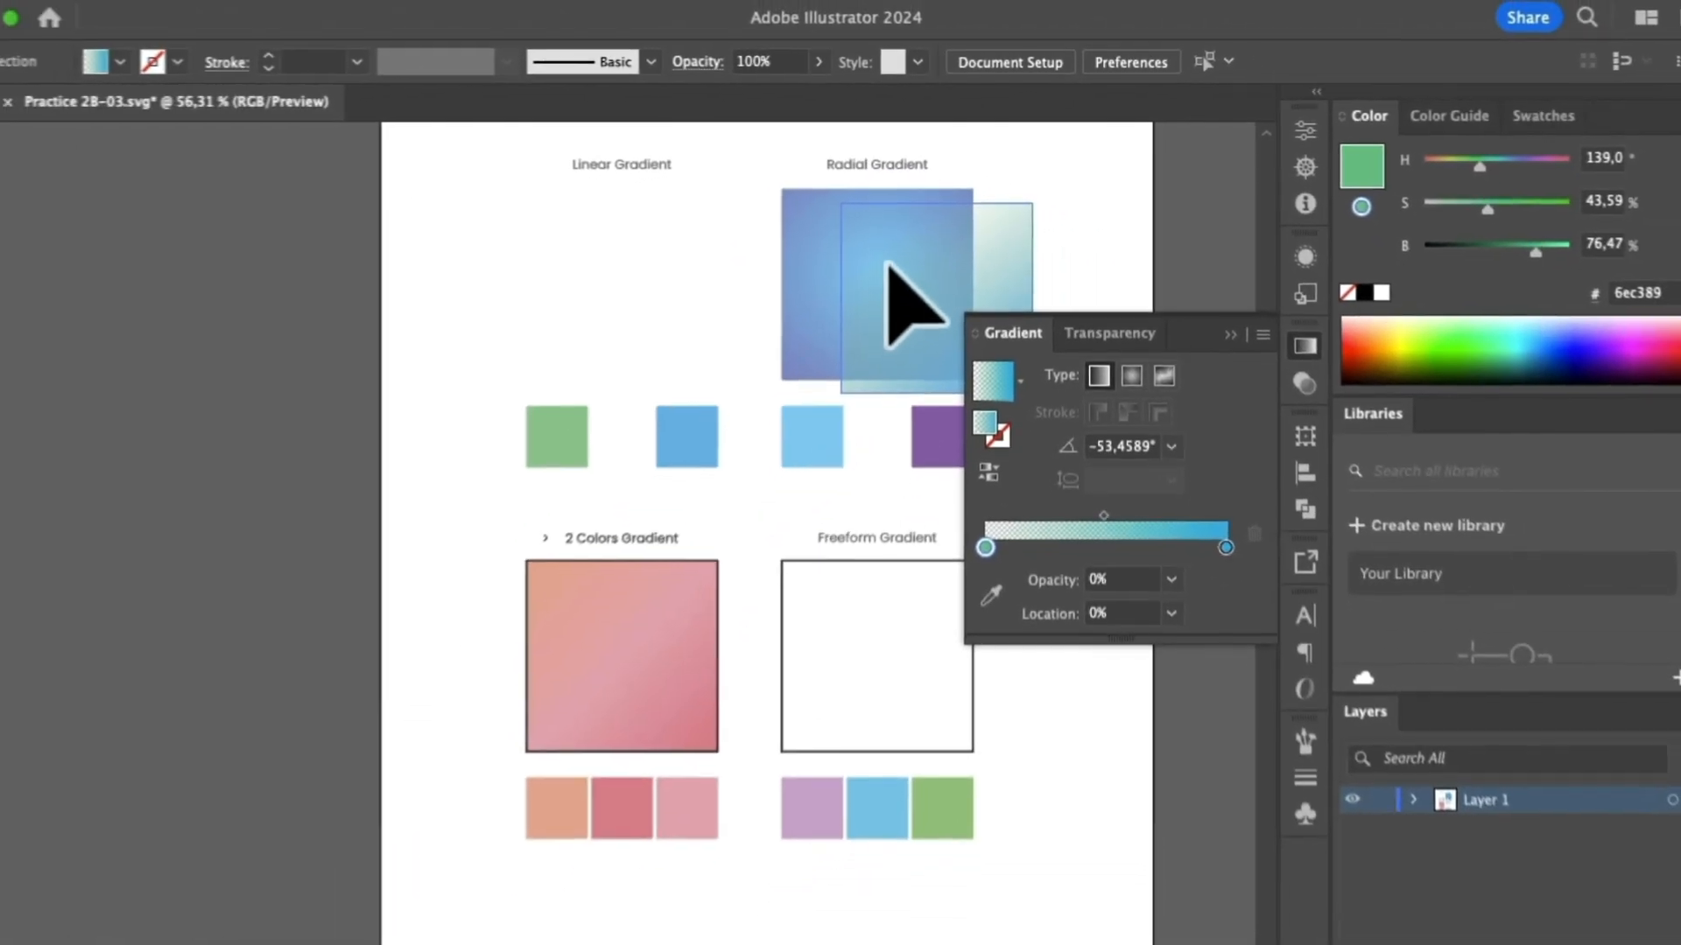
# Undo the opacity changes and the move of the Linear Gradient square, back to its fully opaque gradient.
pyautogui.press('super+z')
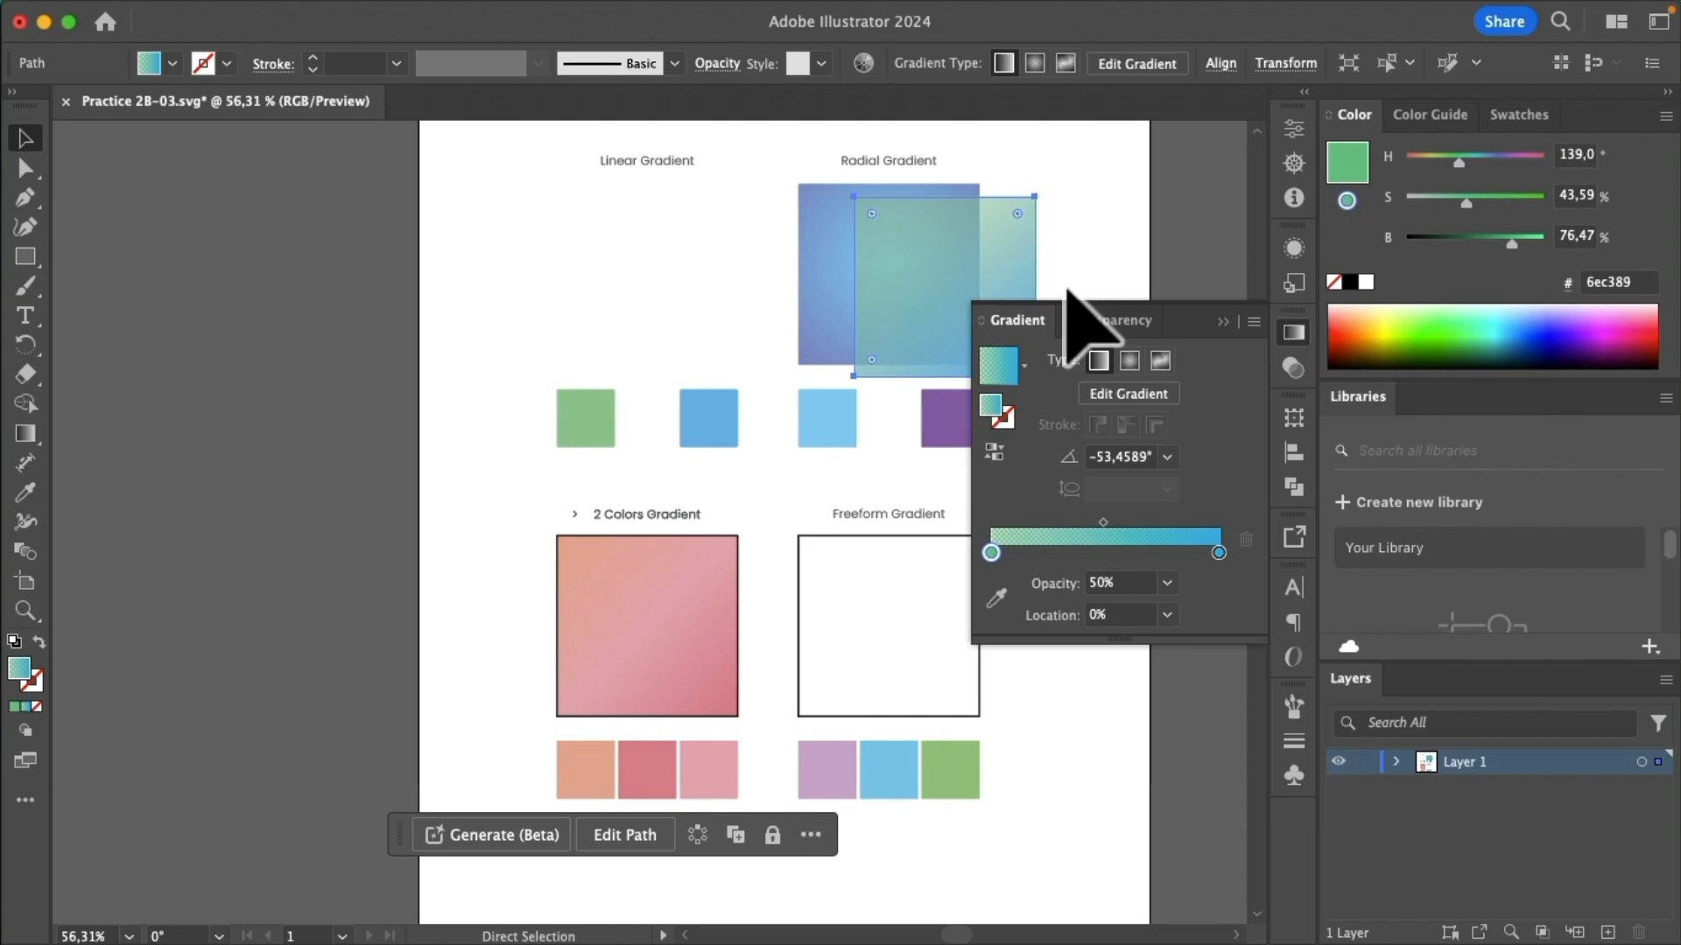
pyautogui.press('super+z')
pyautogui.press('super+z')
pyautogui.press('super+z')
pyautogui.press('super+z')
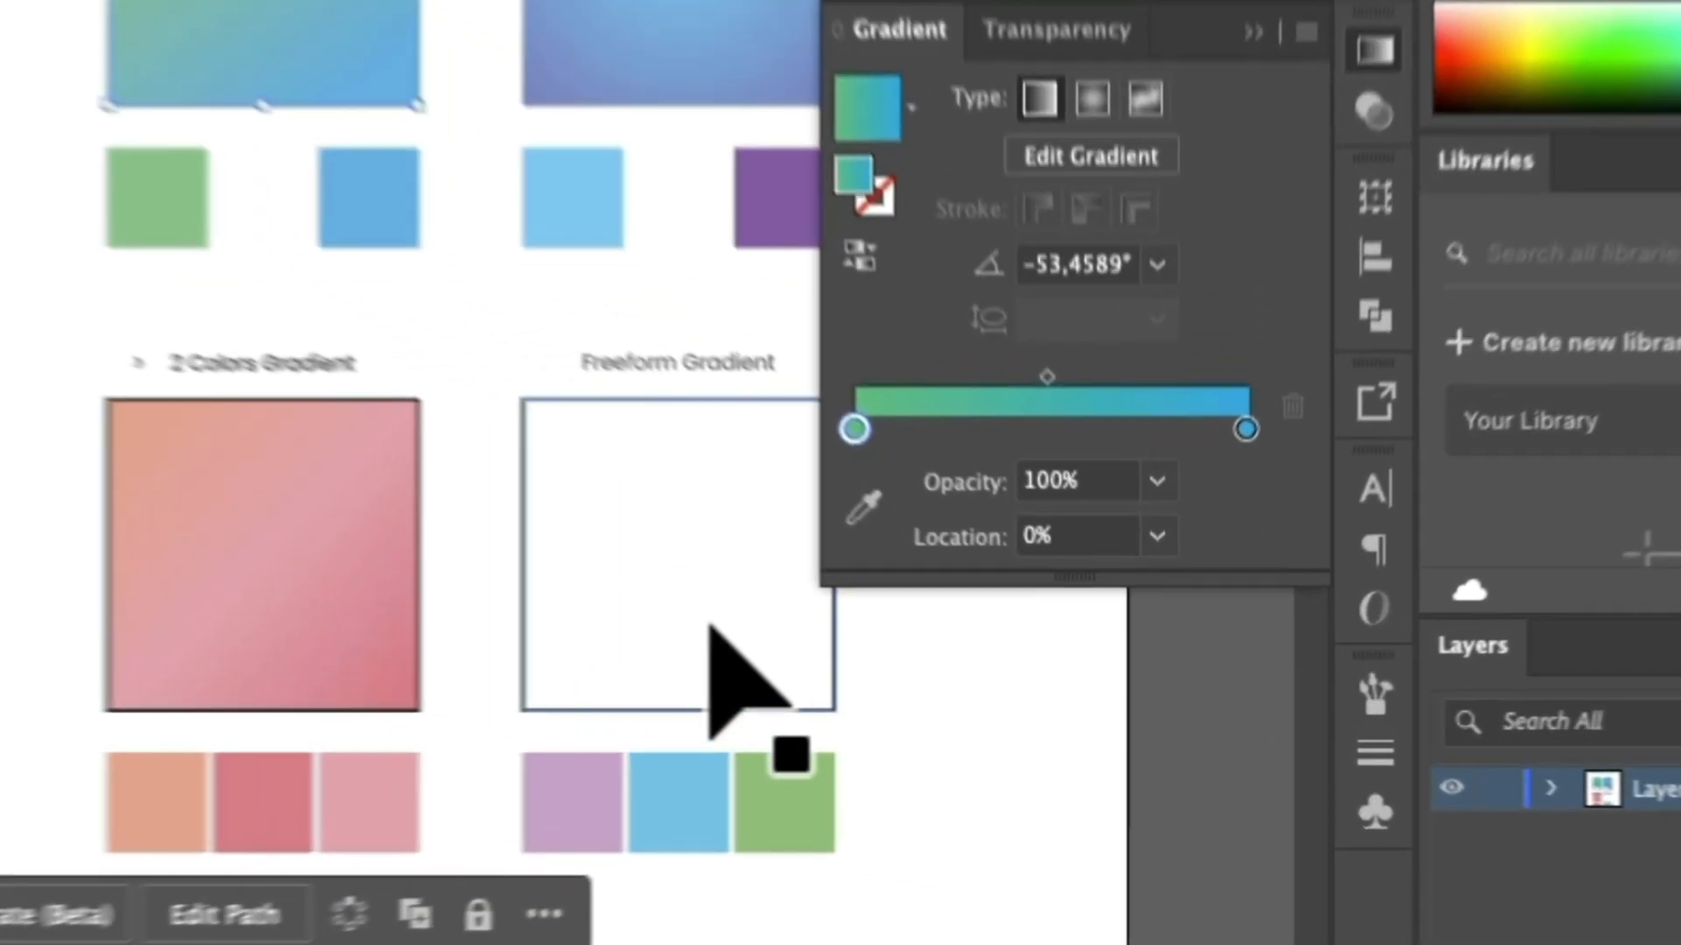
# Select the Freeform Gradient square and fill it with a freeform gradient.
pyautogui.click(897, 667)
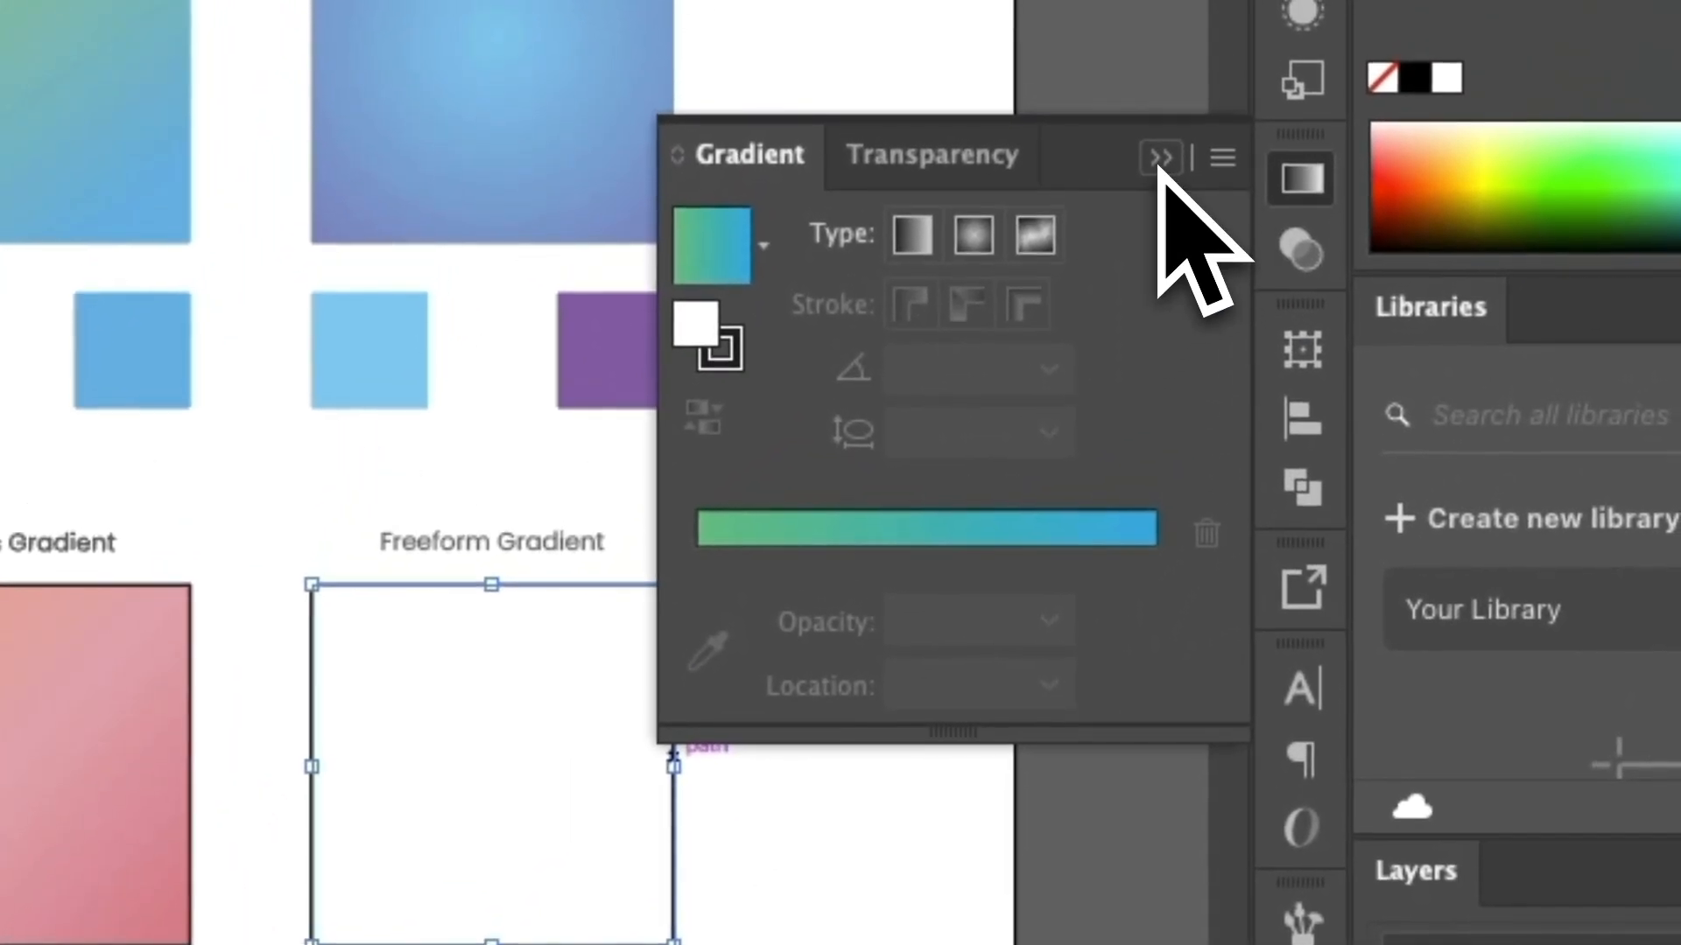
pyautogui.click(1193, 82)
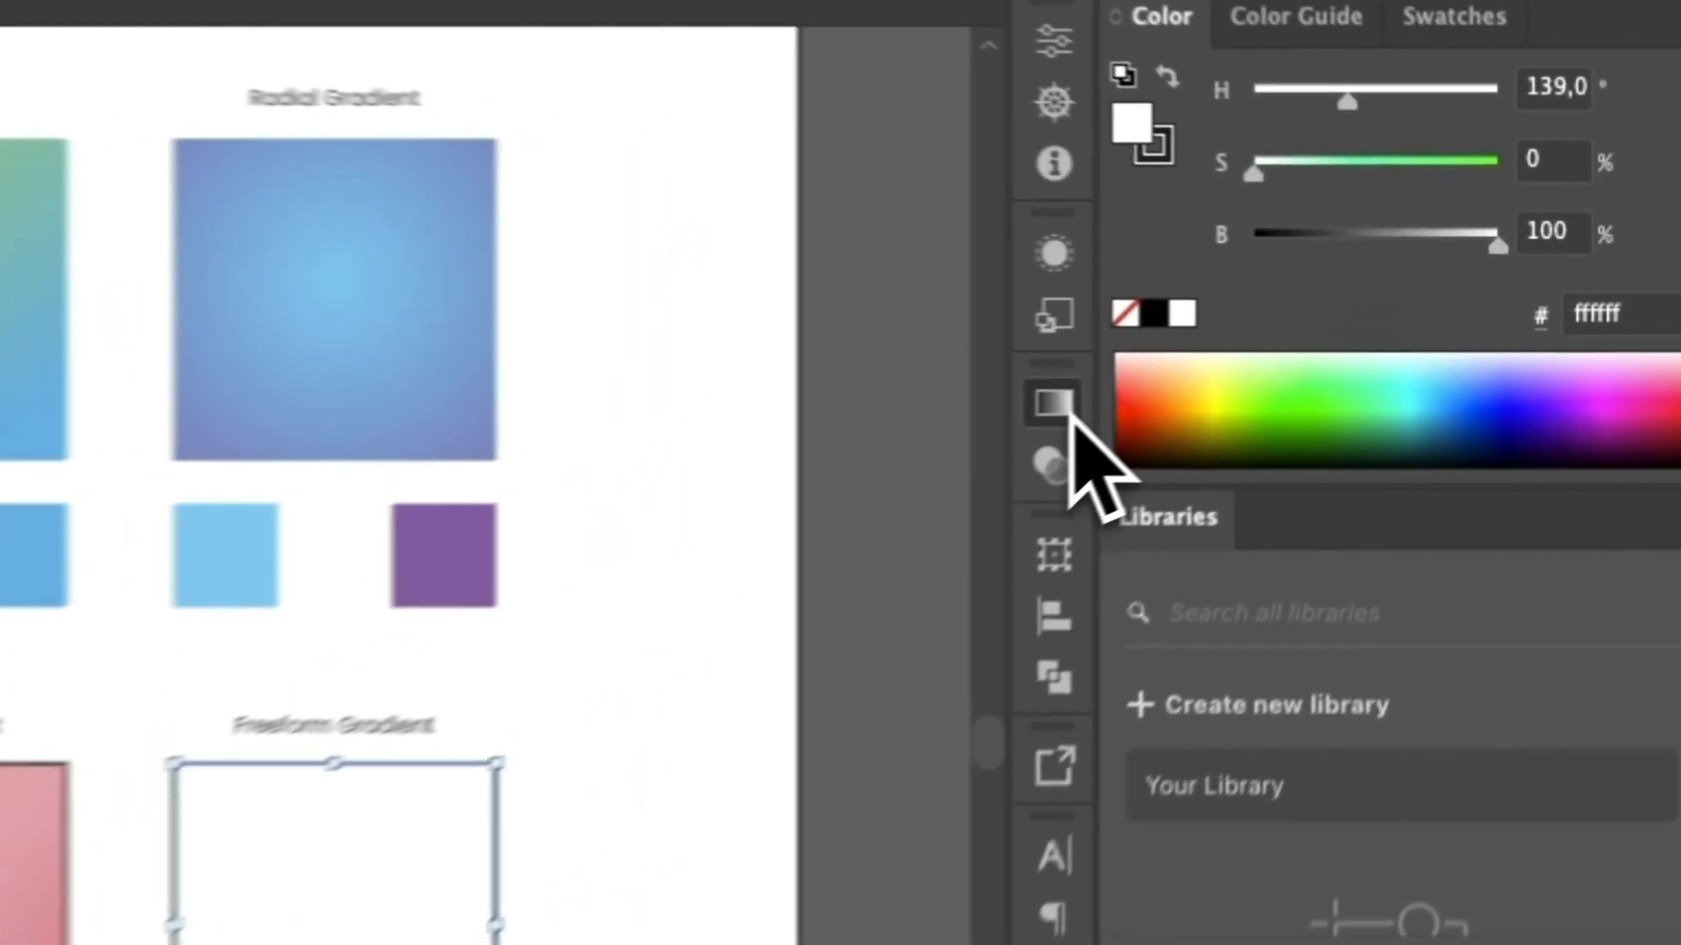
pyautogui.click(1295, 334)
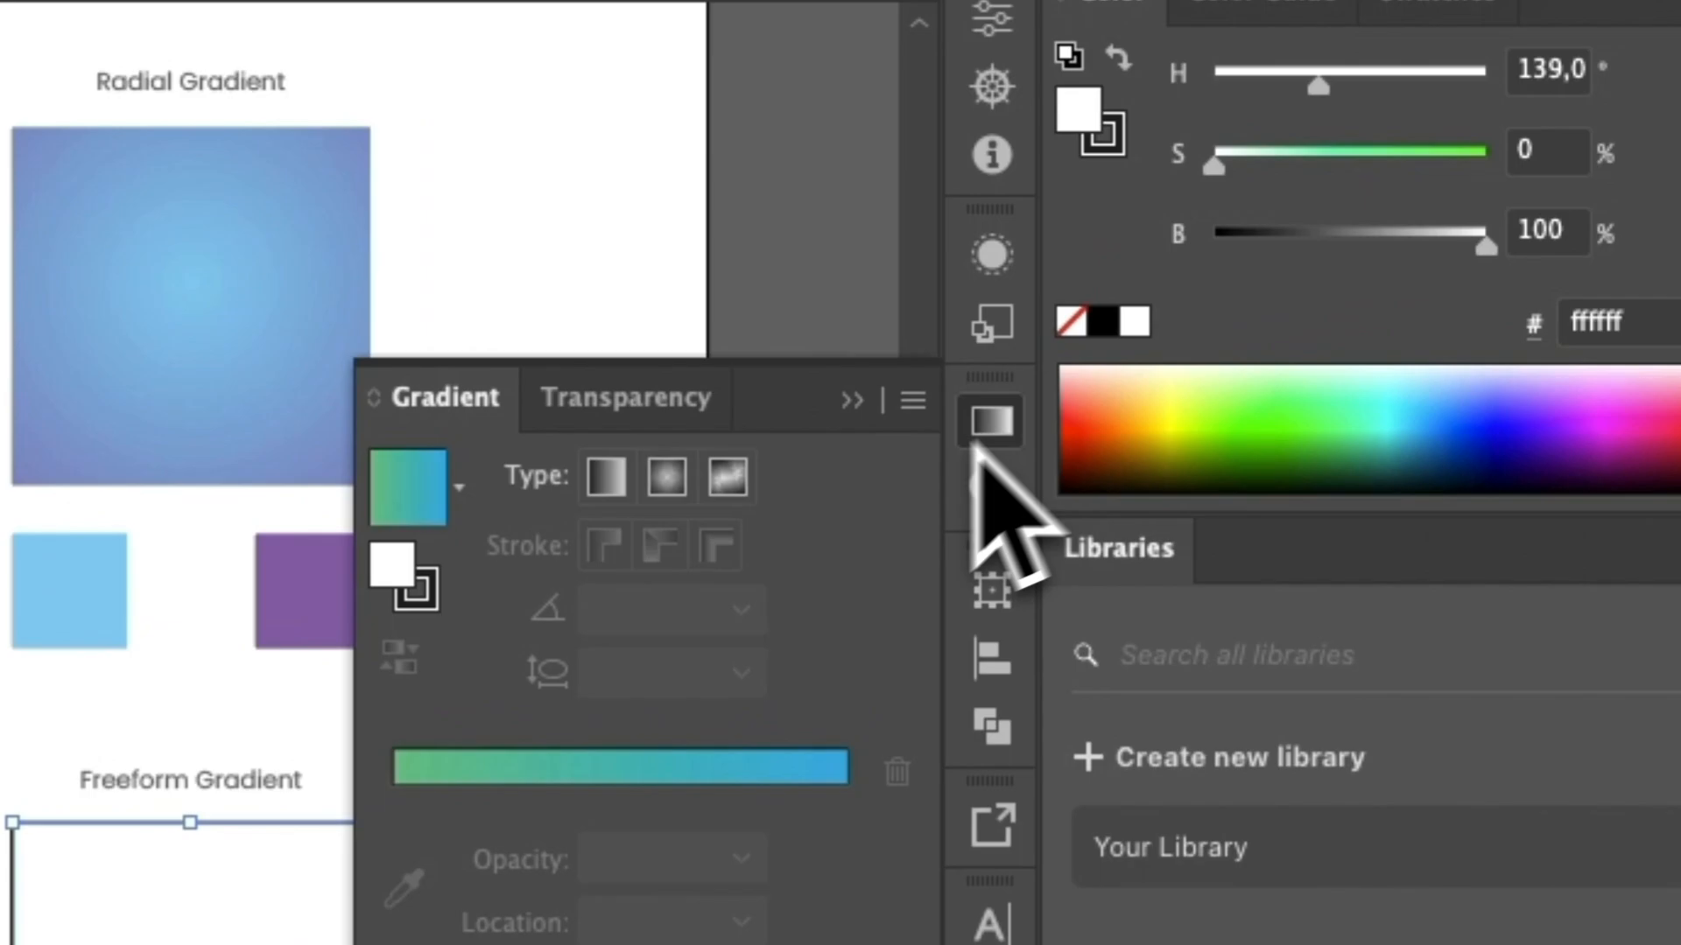
pyautogui.click(720, 480)
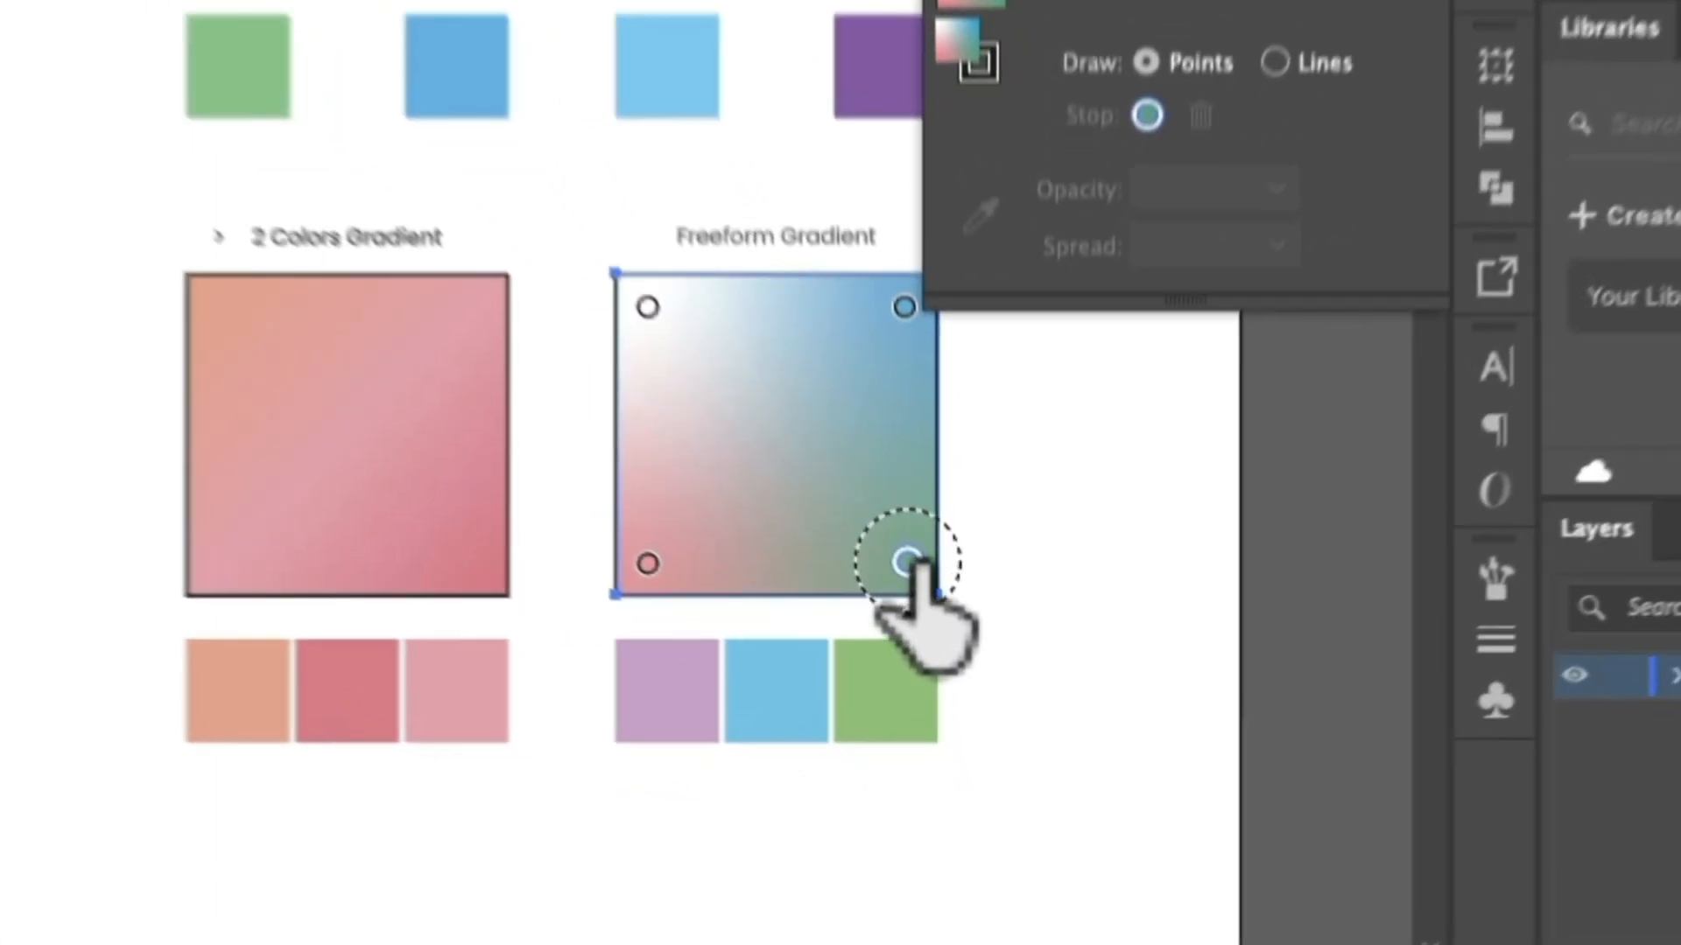
# Move the freeform gradient's lower-right green point inward, away from the square's corner.
pyautogui.moveTo(960, 698); pyautogui.dragTo(903, 662)
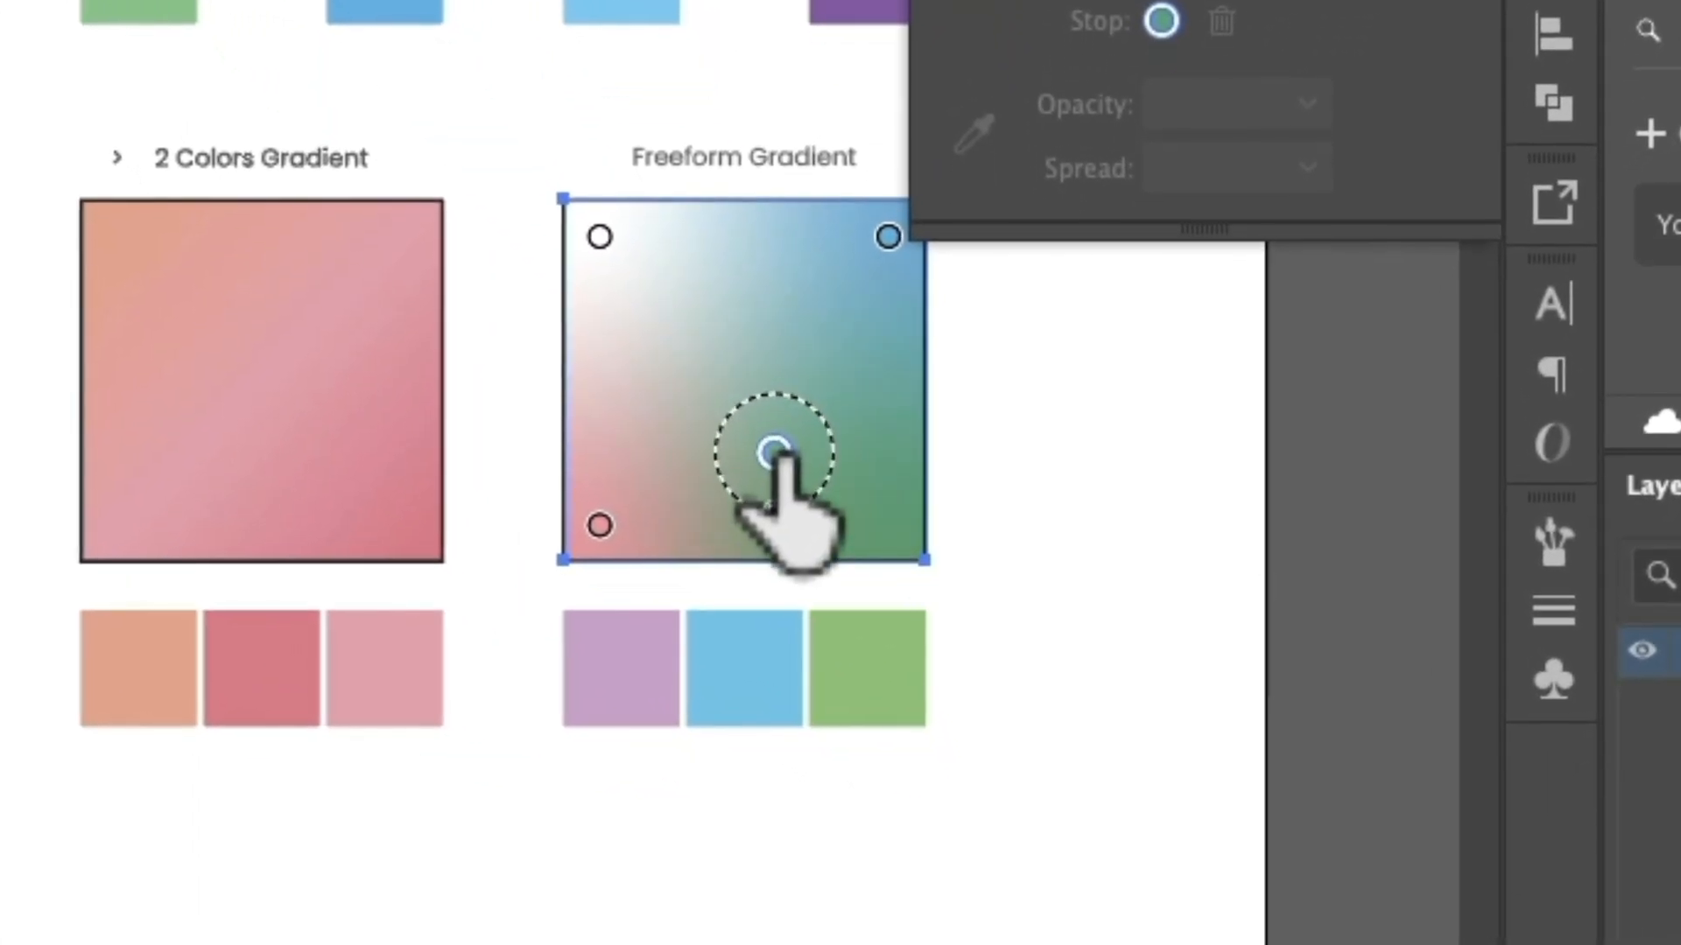
pyautogui.moveTo(774, 452); pyautogui.dragTo(780, 454)
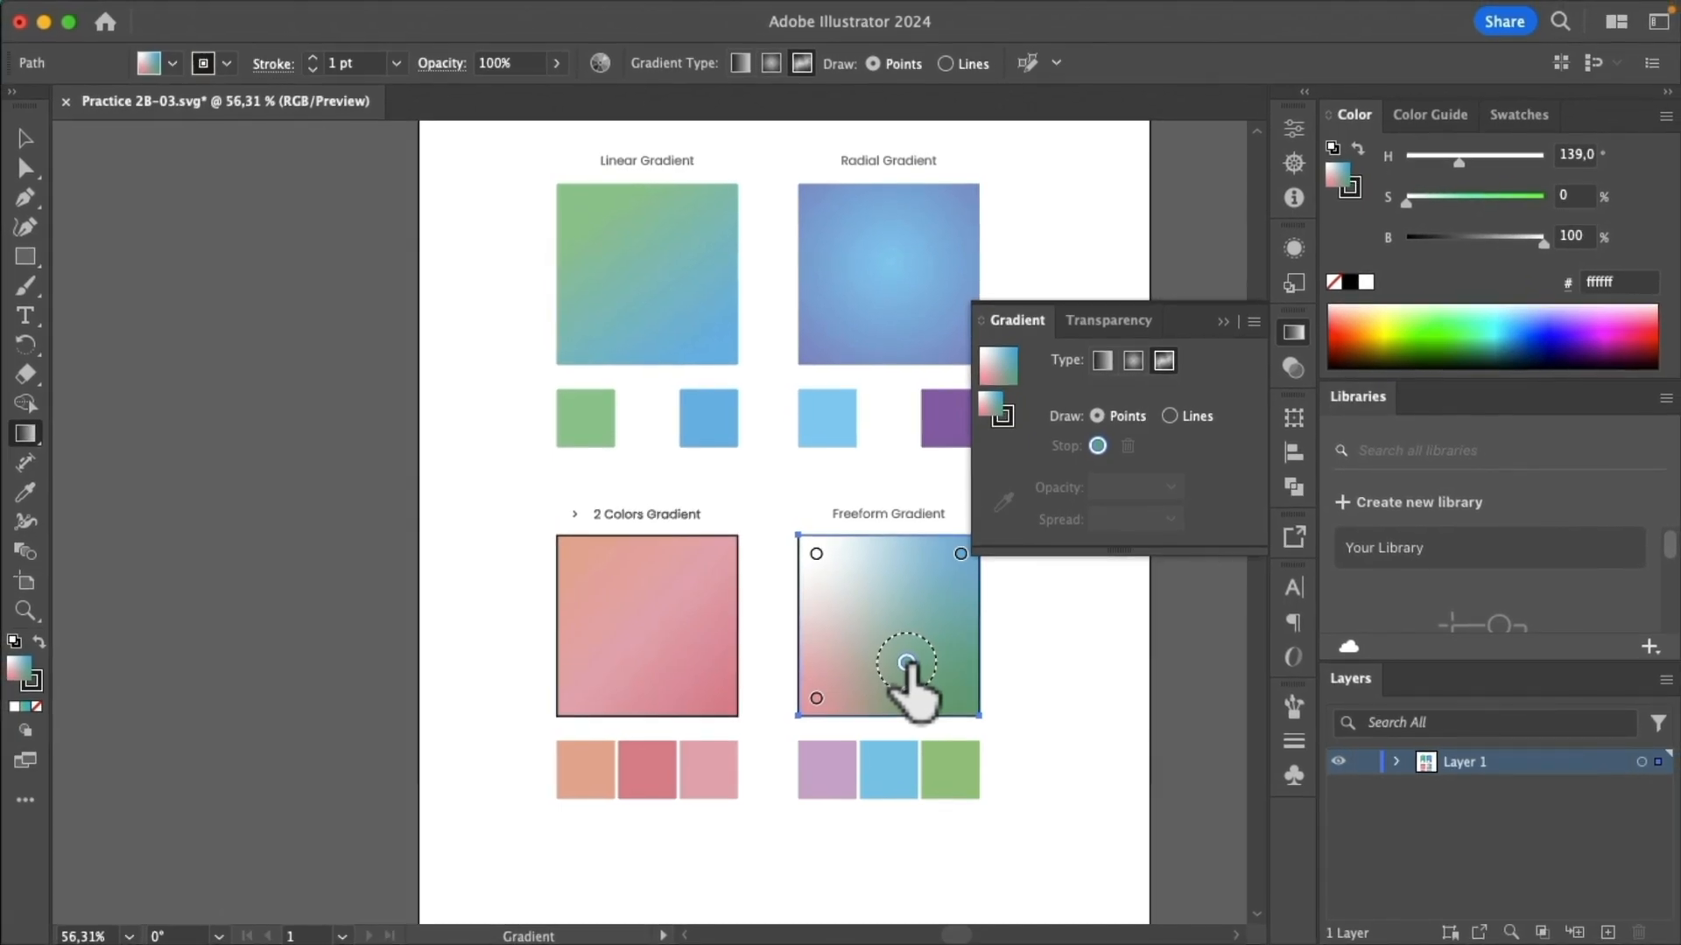
pyautogui.moveTo(923, 637); pyautogui.dragTo(949, 680)
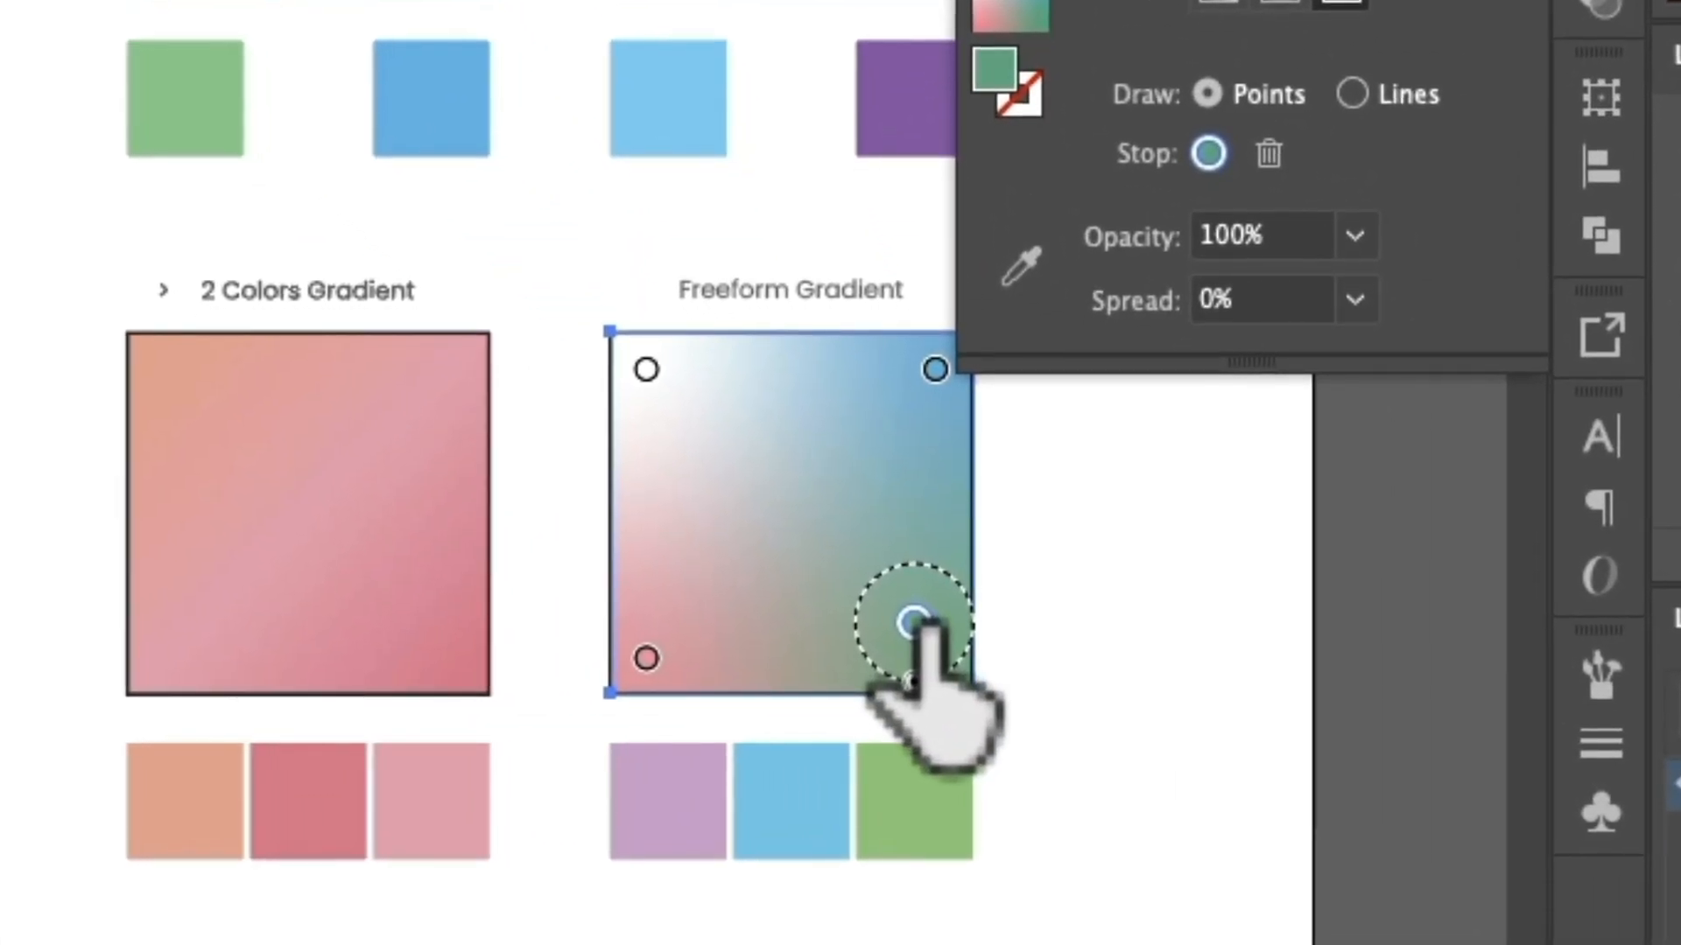
pyautogui.moveTo(919, 623); pyautogui.dragTo(900, 603)
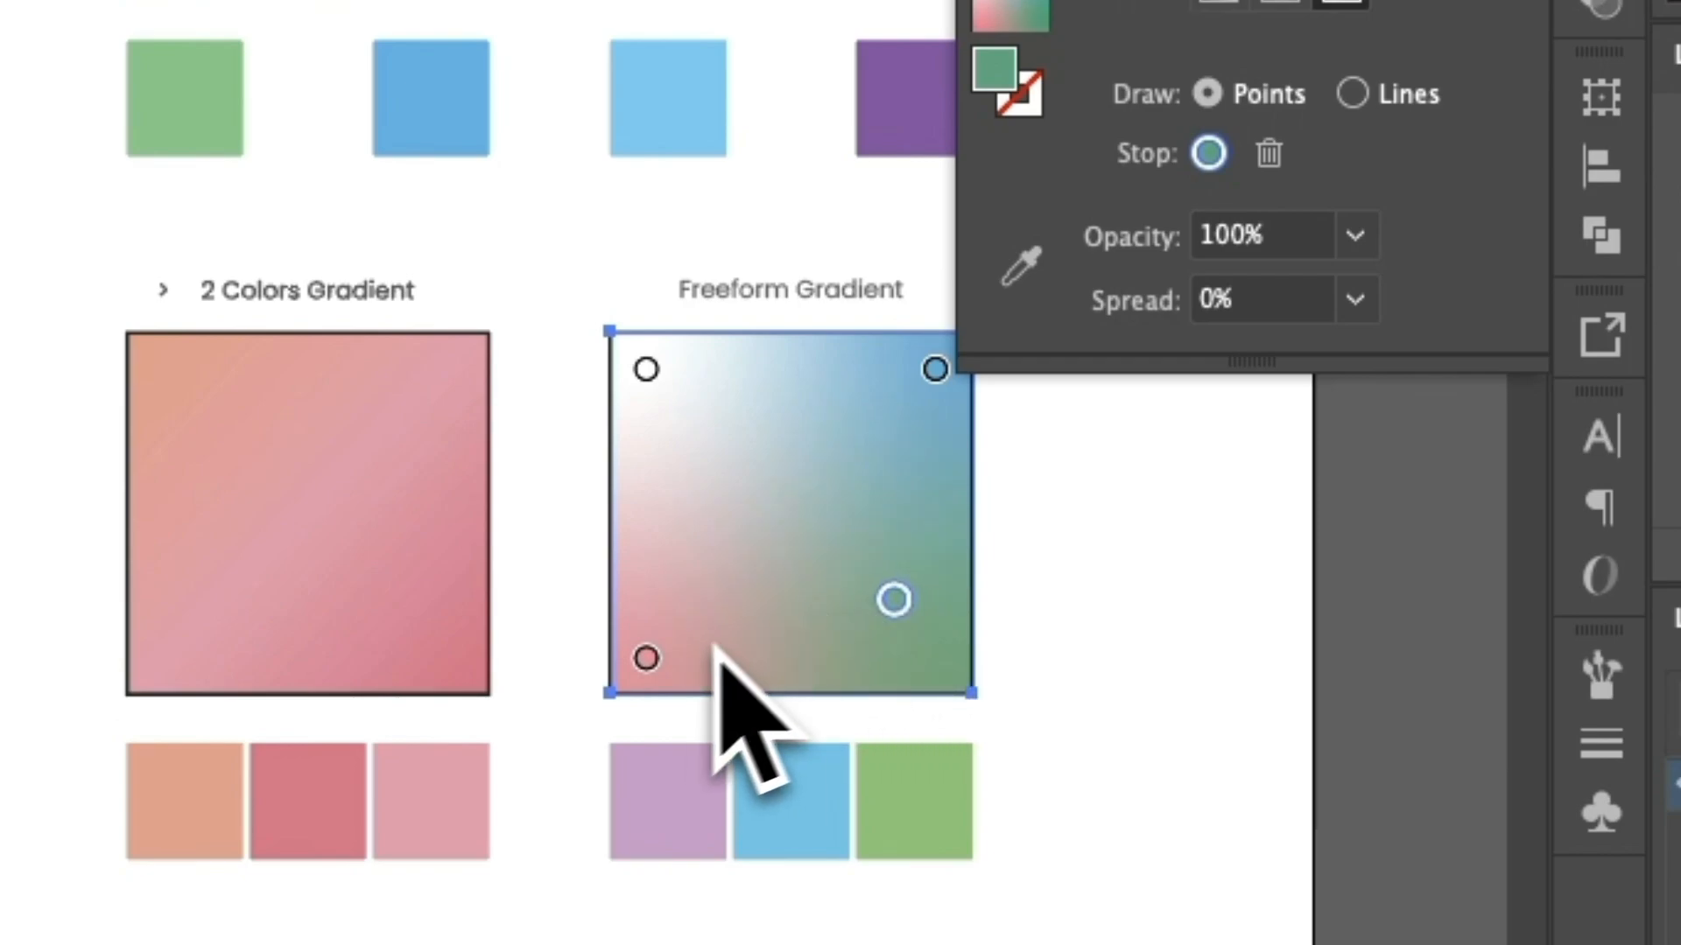
# Move the freeform gradient's lower-left pink point inward and color it from the light purple swatch below the square.
pyautogui.moveTo(646, 658); pyautogui.dragTo(680, 594)
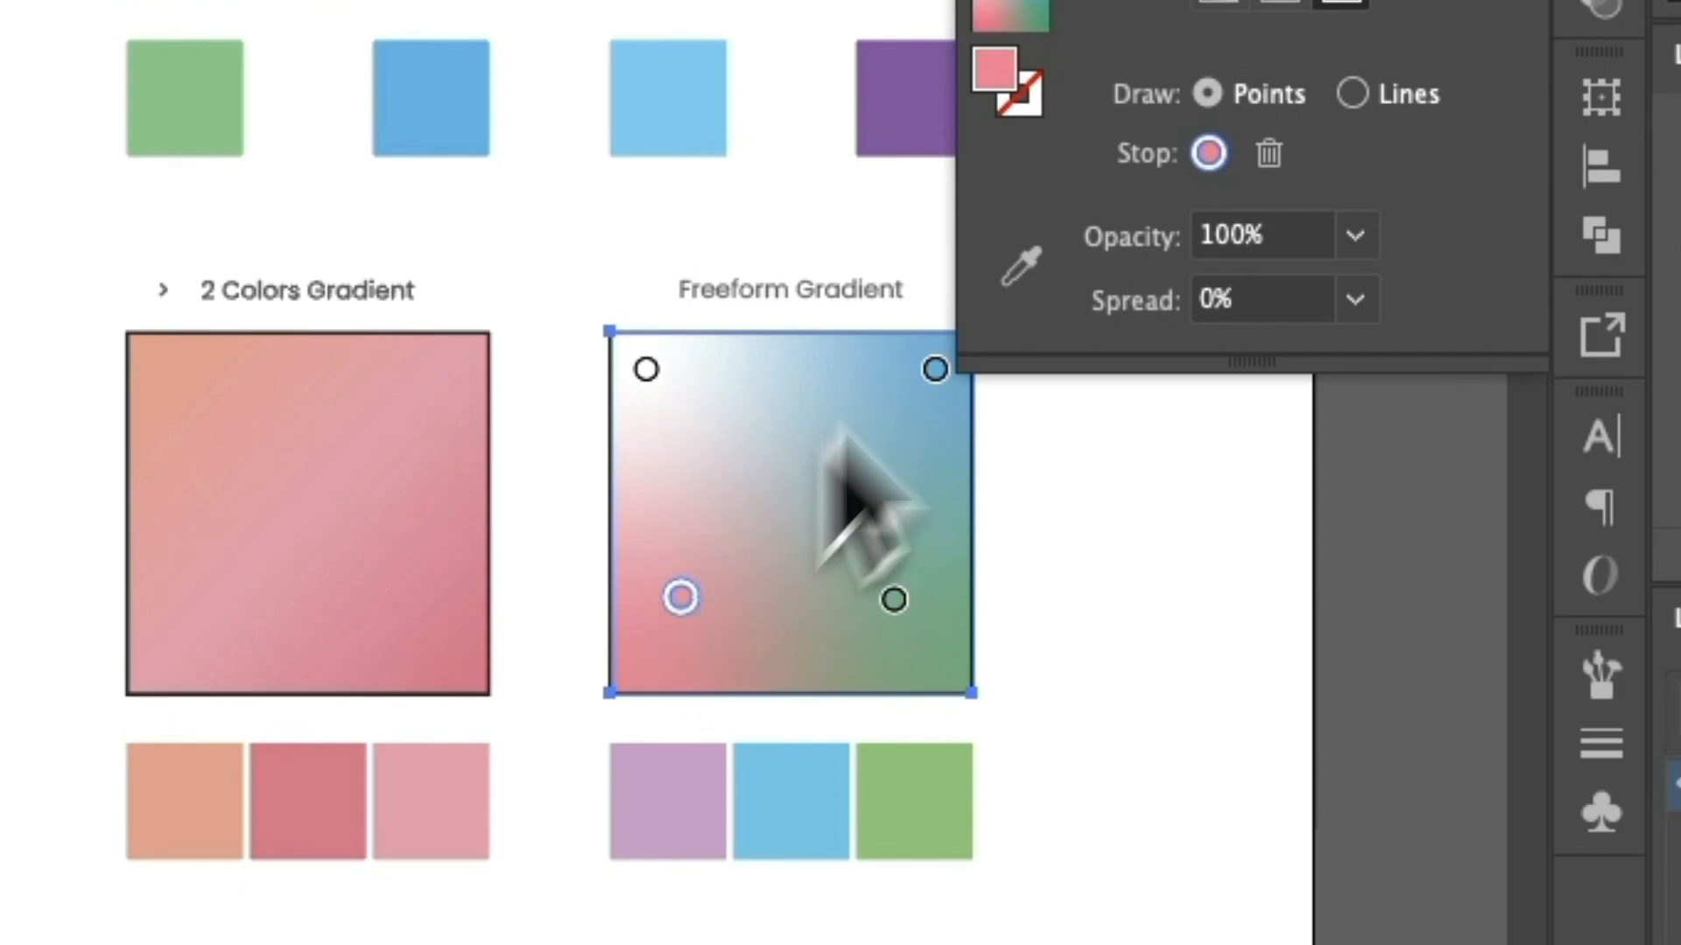
pyautogui.click(1021, 262)
pyautogui.click(691, 788)
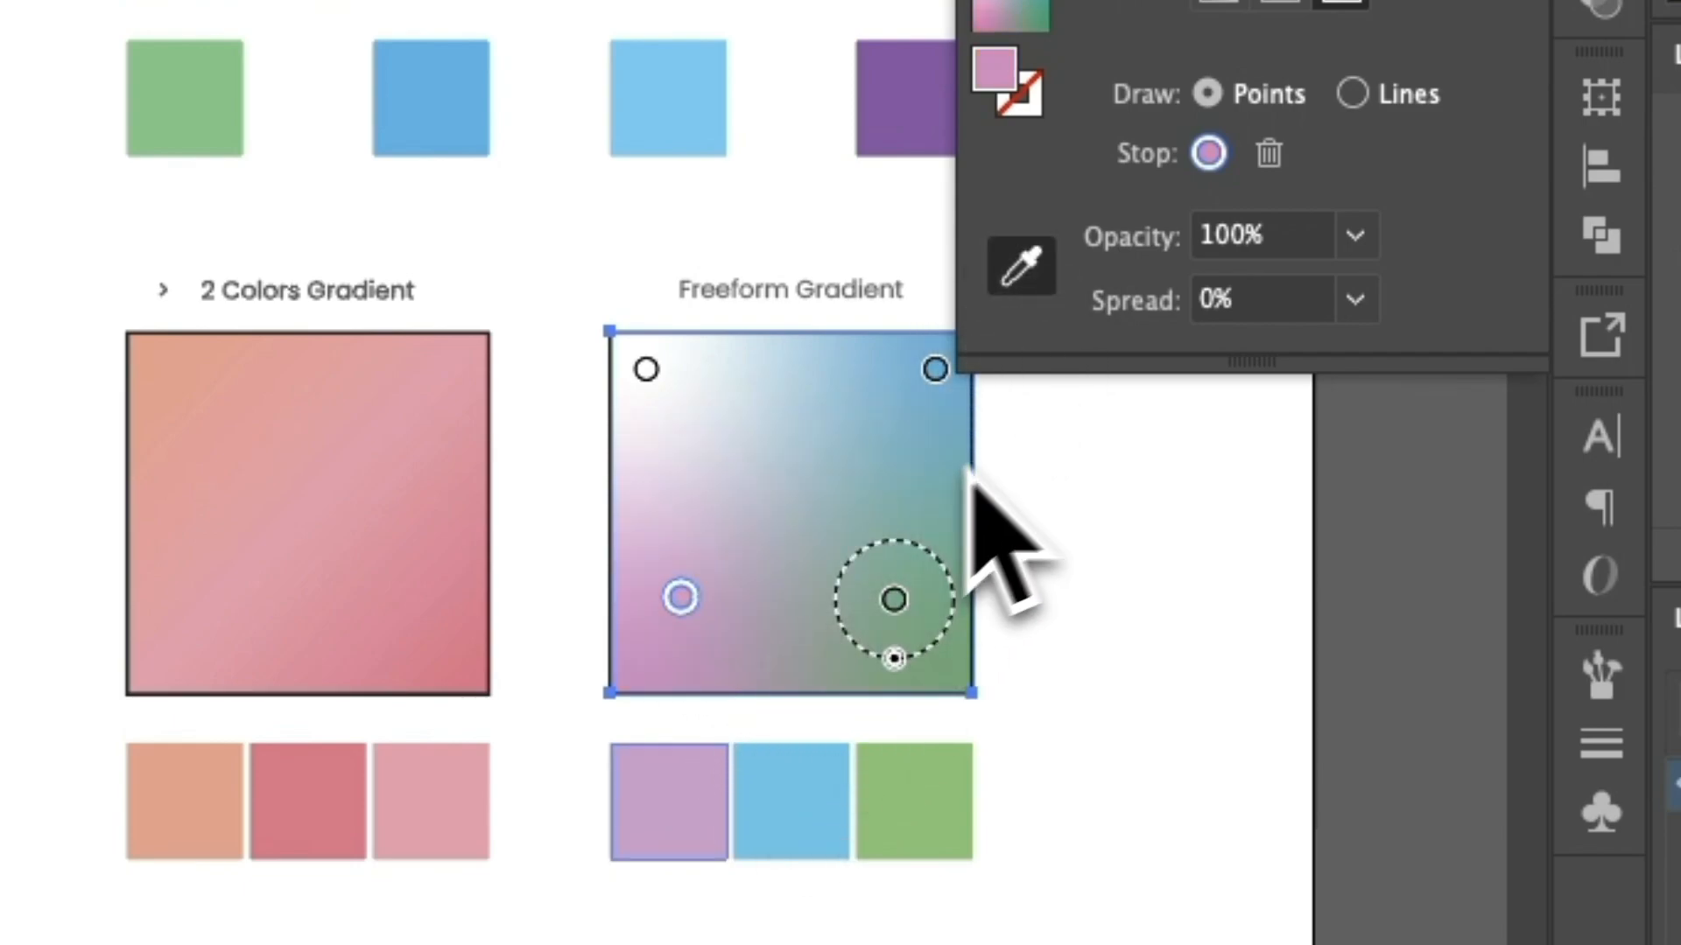
# Color the freeform gradient's lower-right point from the blue swatch below the square.
pyautogui.click(901, 598)
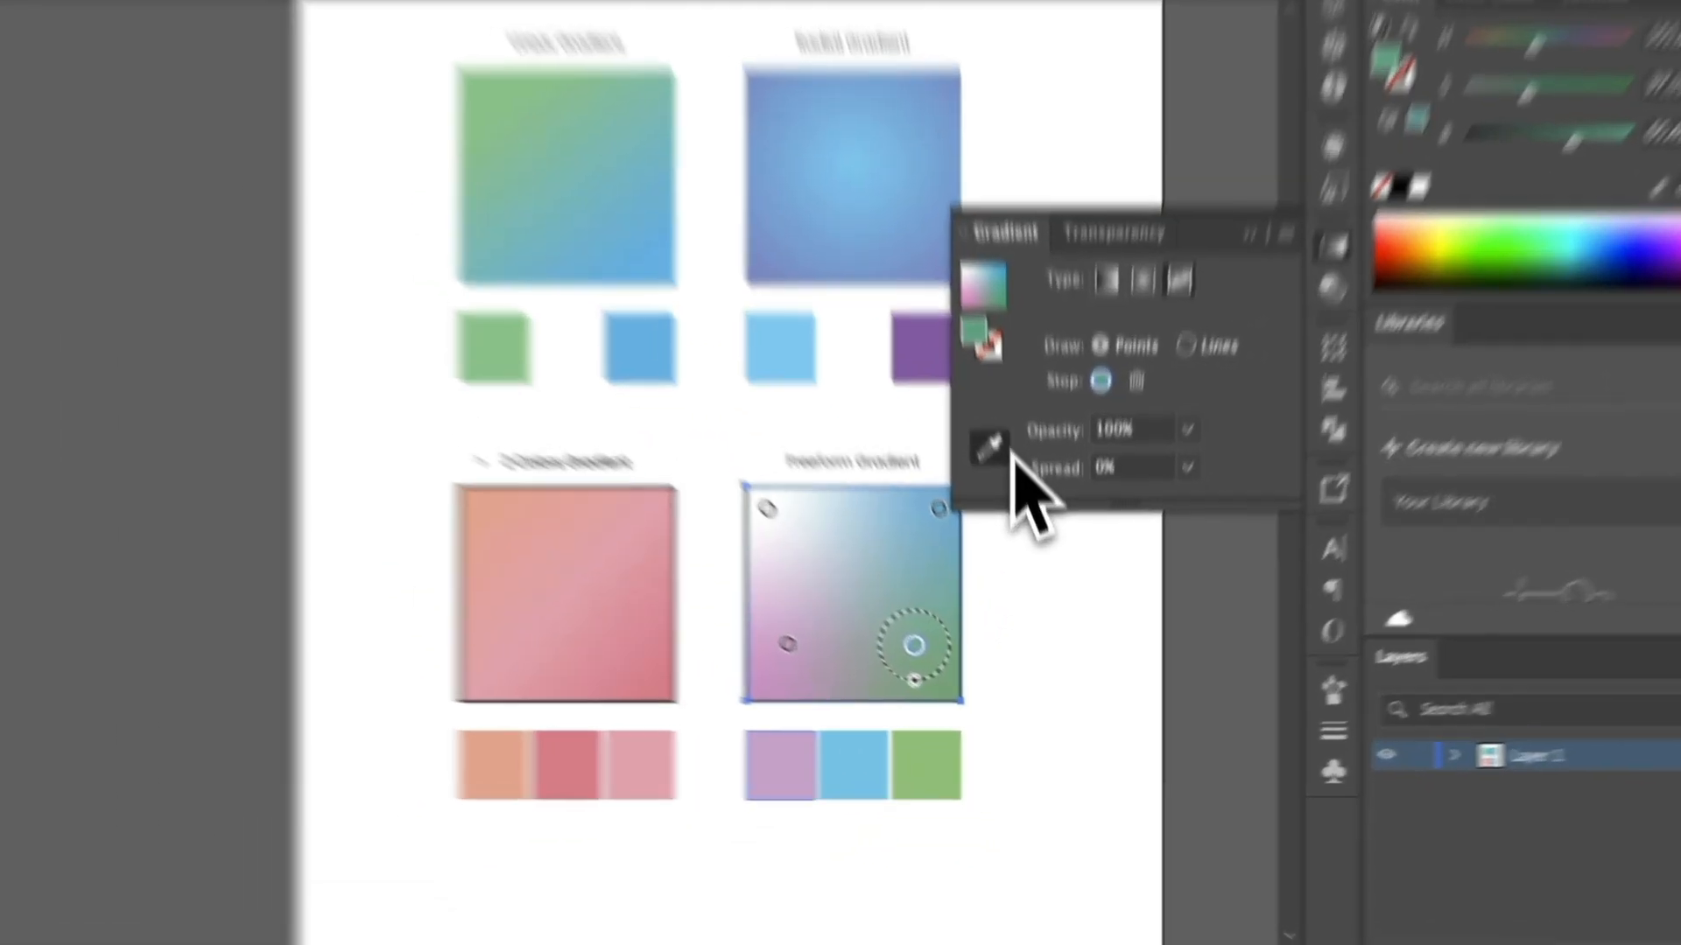
pyautogui.click(1003, 502)
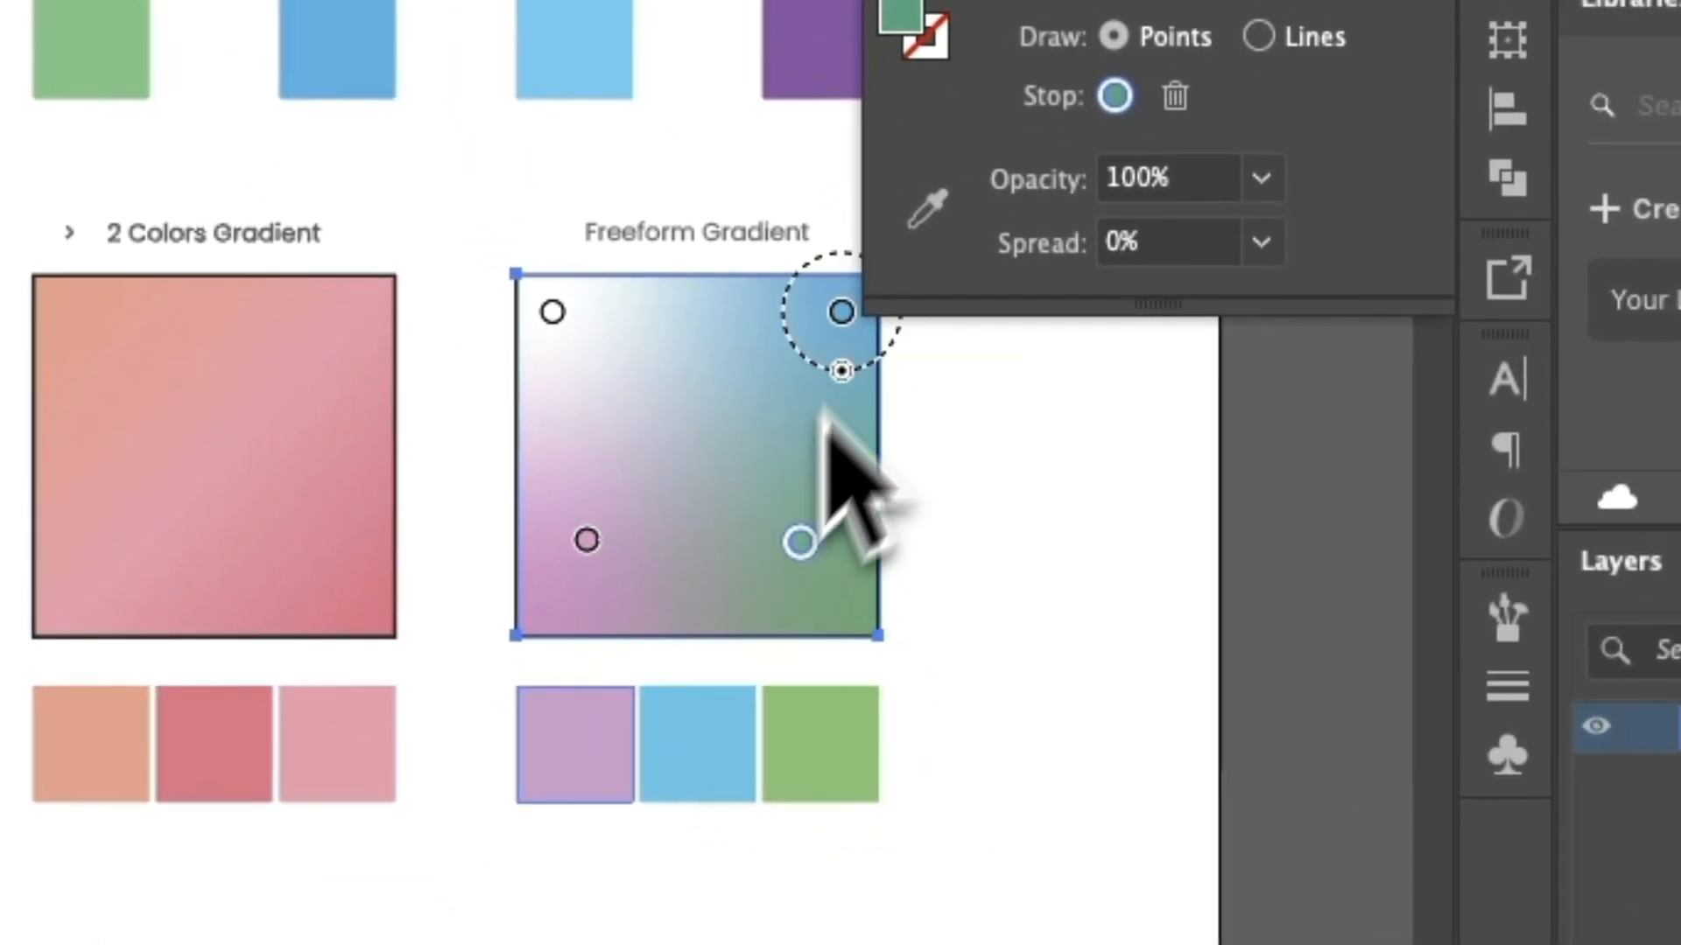
pyautogui.click(926, 212)
pyautogui.click(720, 776)
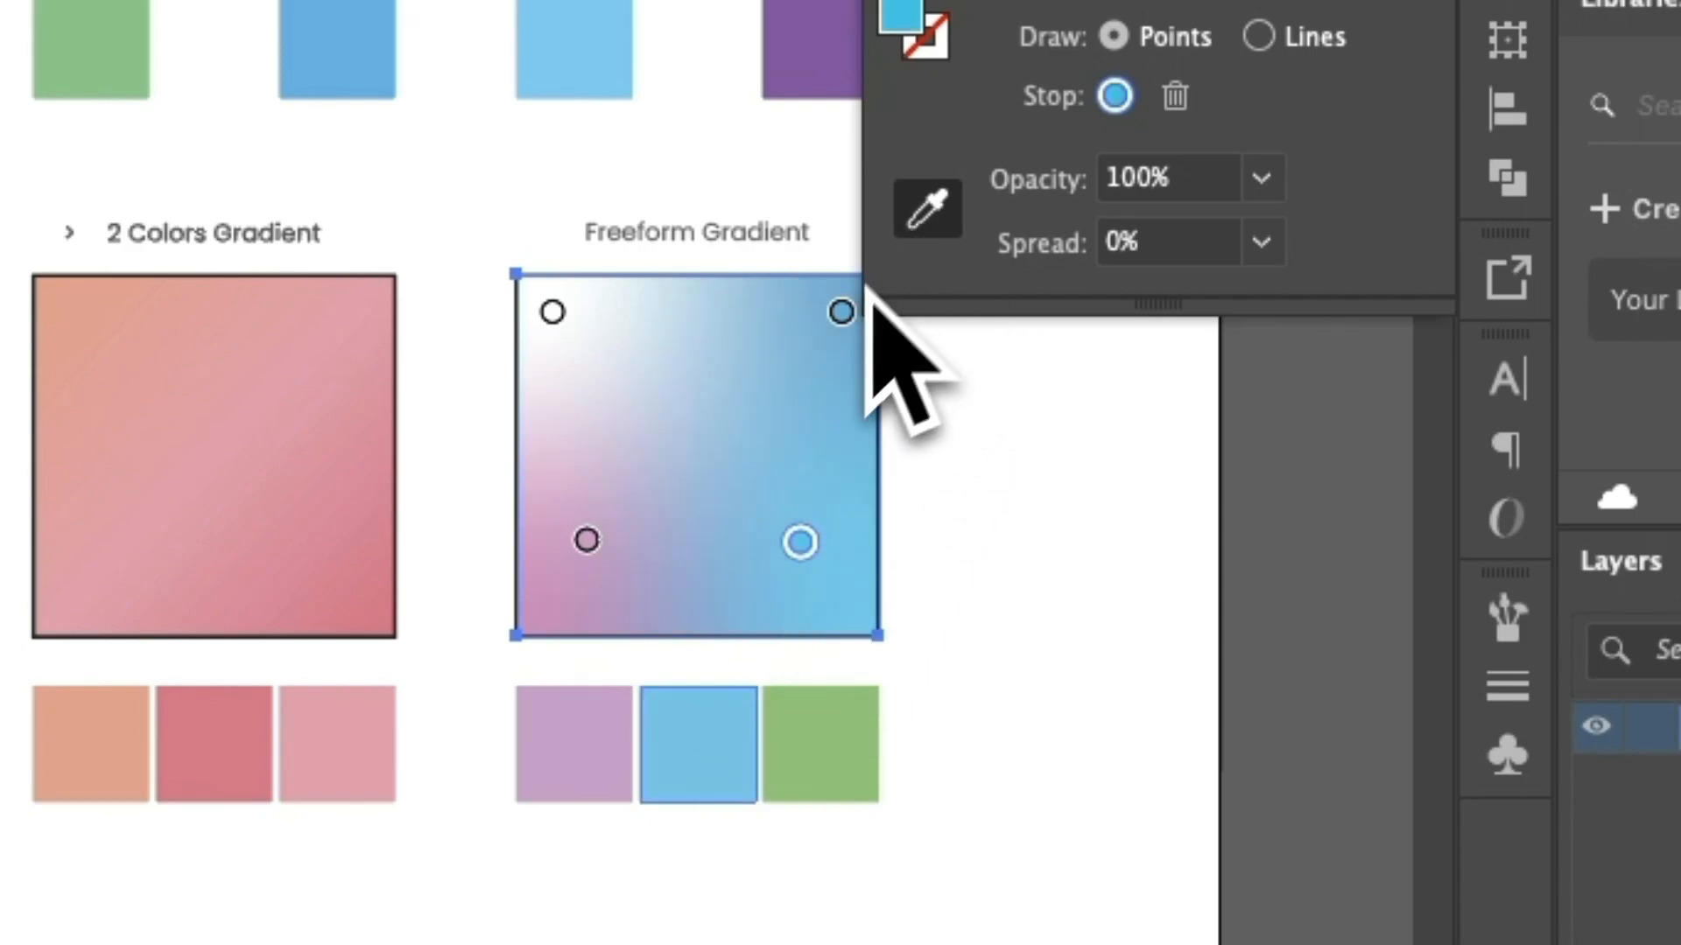
# Color the freeform gradient's upper-right point from the green swatch below the square.
pyautogui.click(842, 313)
pyautogui.click(928, 210)
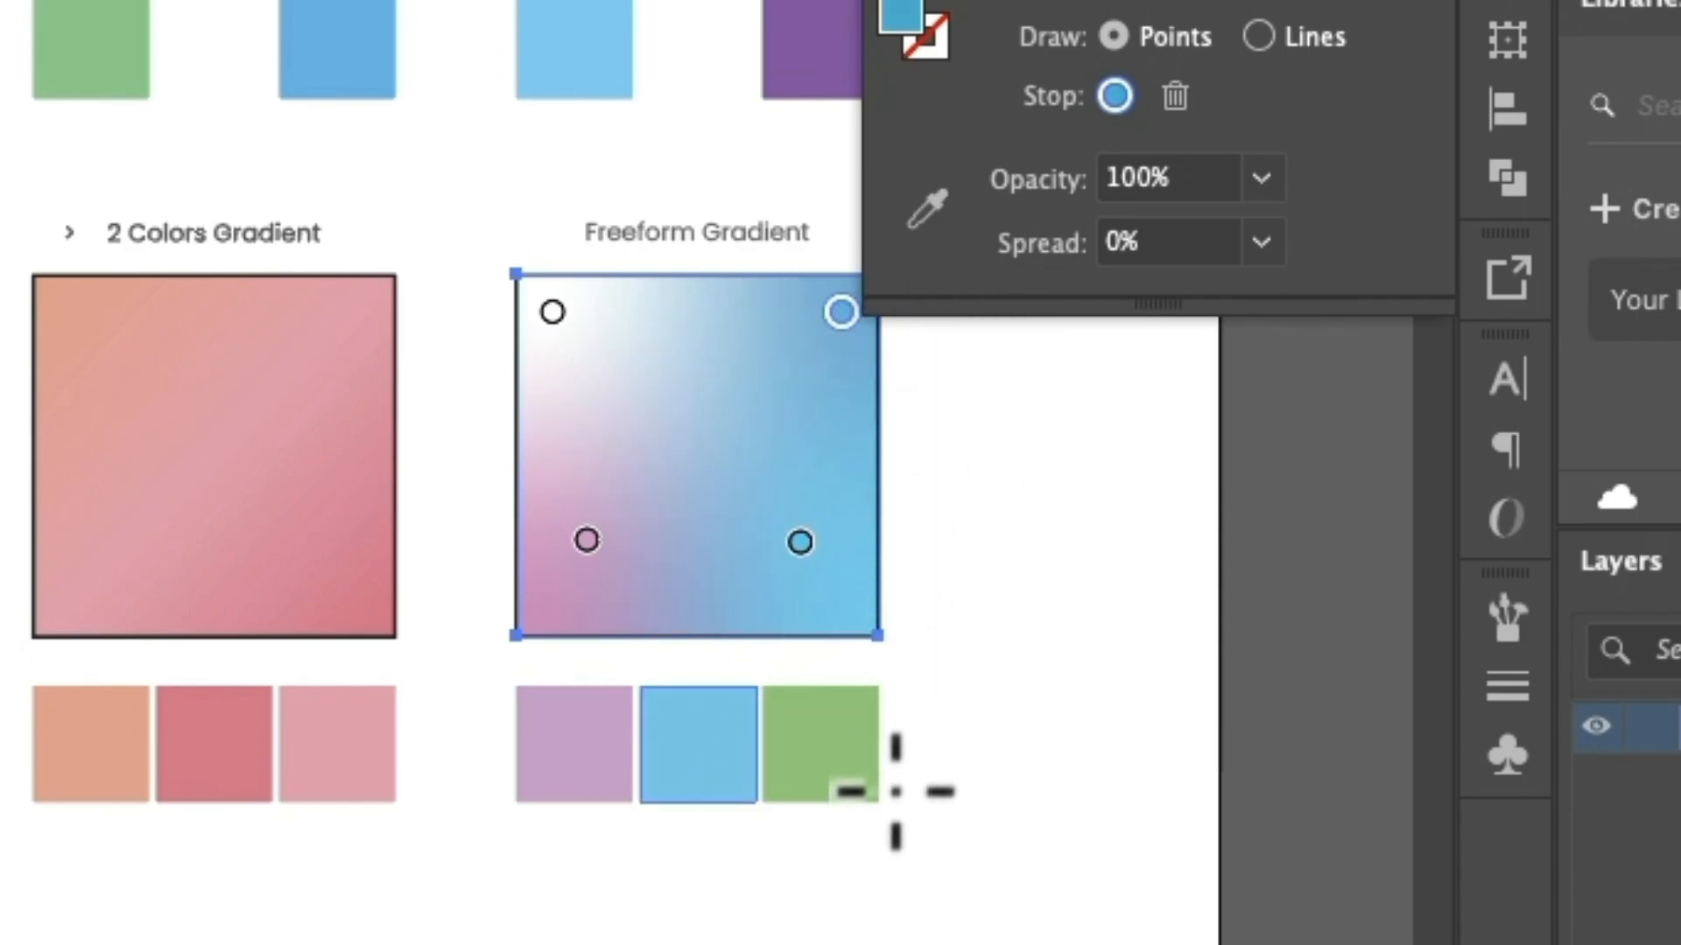
pyautogui.click(926, 210)
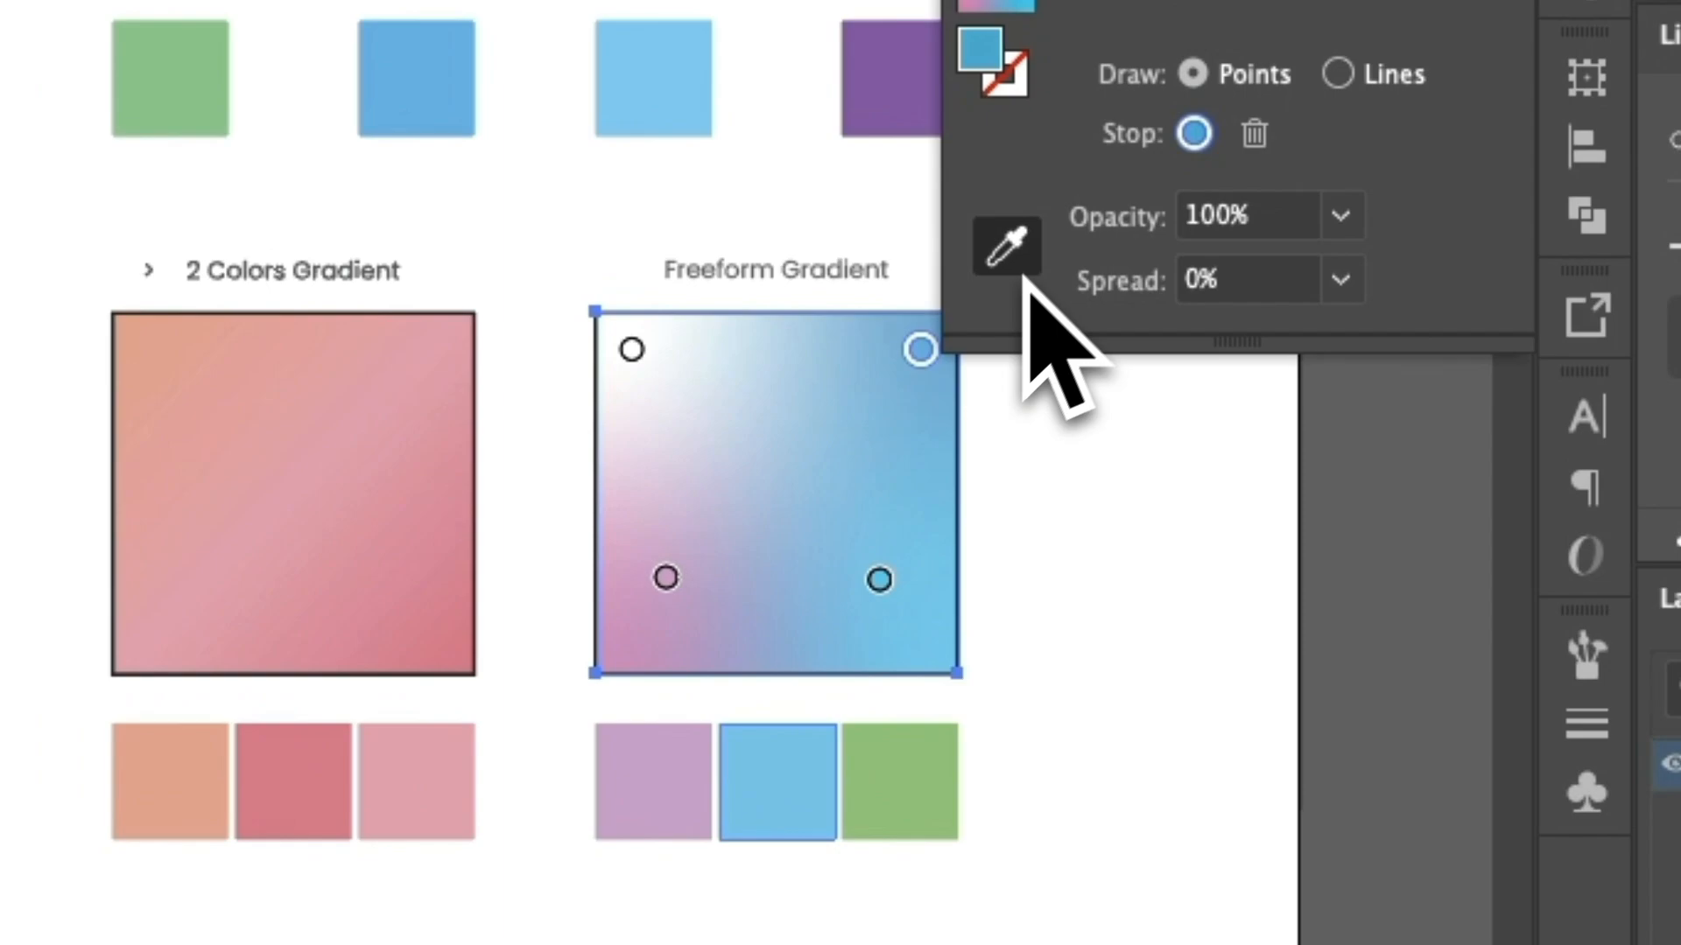
pyautogui.click(809, 716)
# Delete the freeform gradient's white upper-left point and reposition the remaining green, purple and blue points within the square.
pyautogui.click(636, 351)
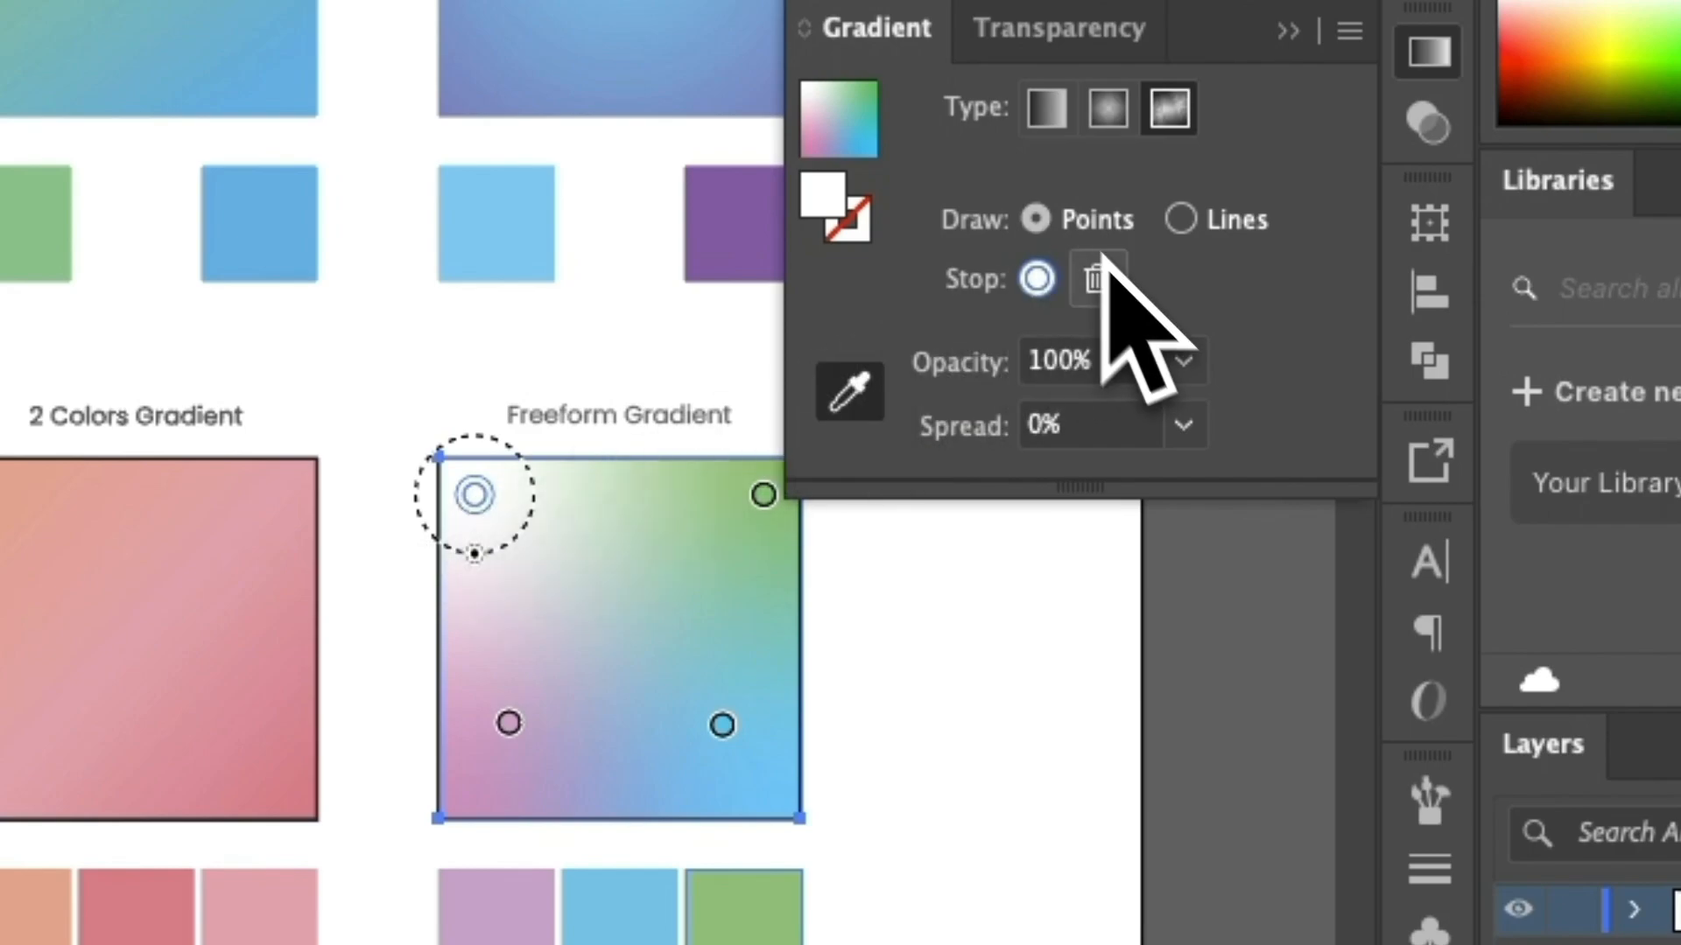
pyautogui.click(1097, 279)
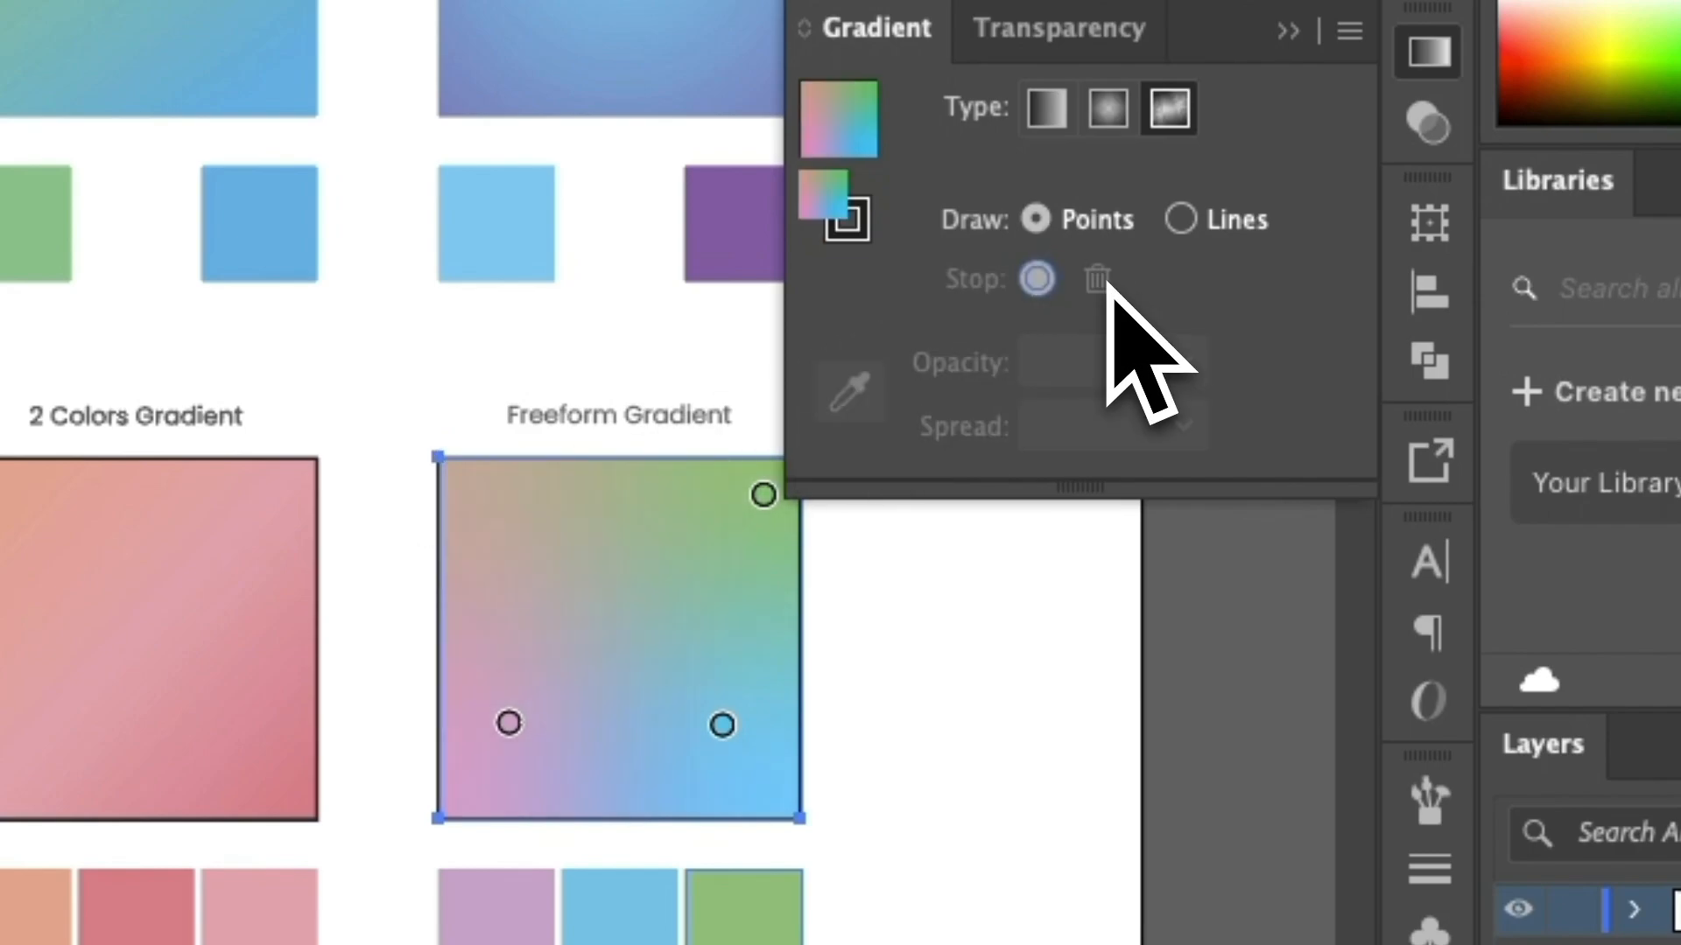
pyautogui.moveTo(761, 496); pyautogui.dragTo(626, 535)
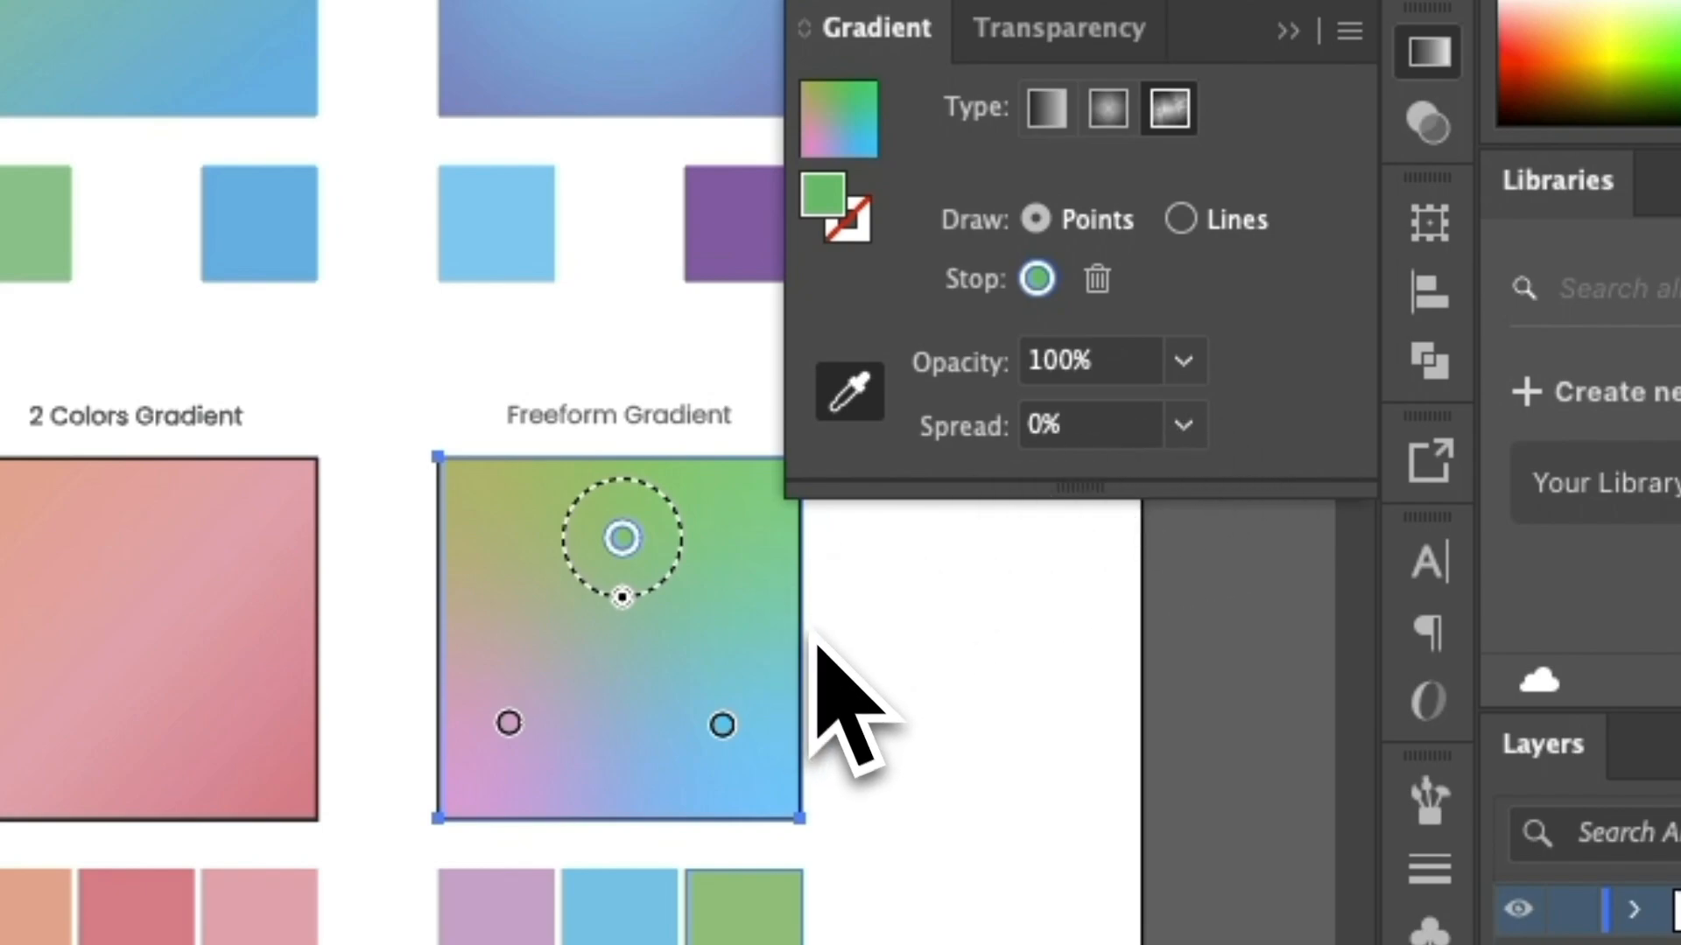
pyautogui.moveTo(622, 538); pyautogui.dragTo(686, 571)
pyautogui.moveTo(508, 723); pyautogui.dragTo(544, 565)
pyautogui.moveTo(722, 725); pyautogui.dragTo(640, 716)
# Try sampling the blank artboard with the Eyedropper tool, undo the change and return to the Gradient tool.
pyautogui.press('i')
pyautogui.click(958, 700)
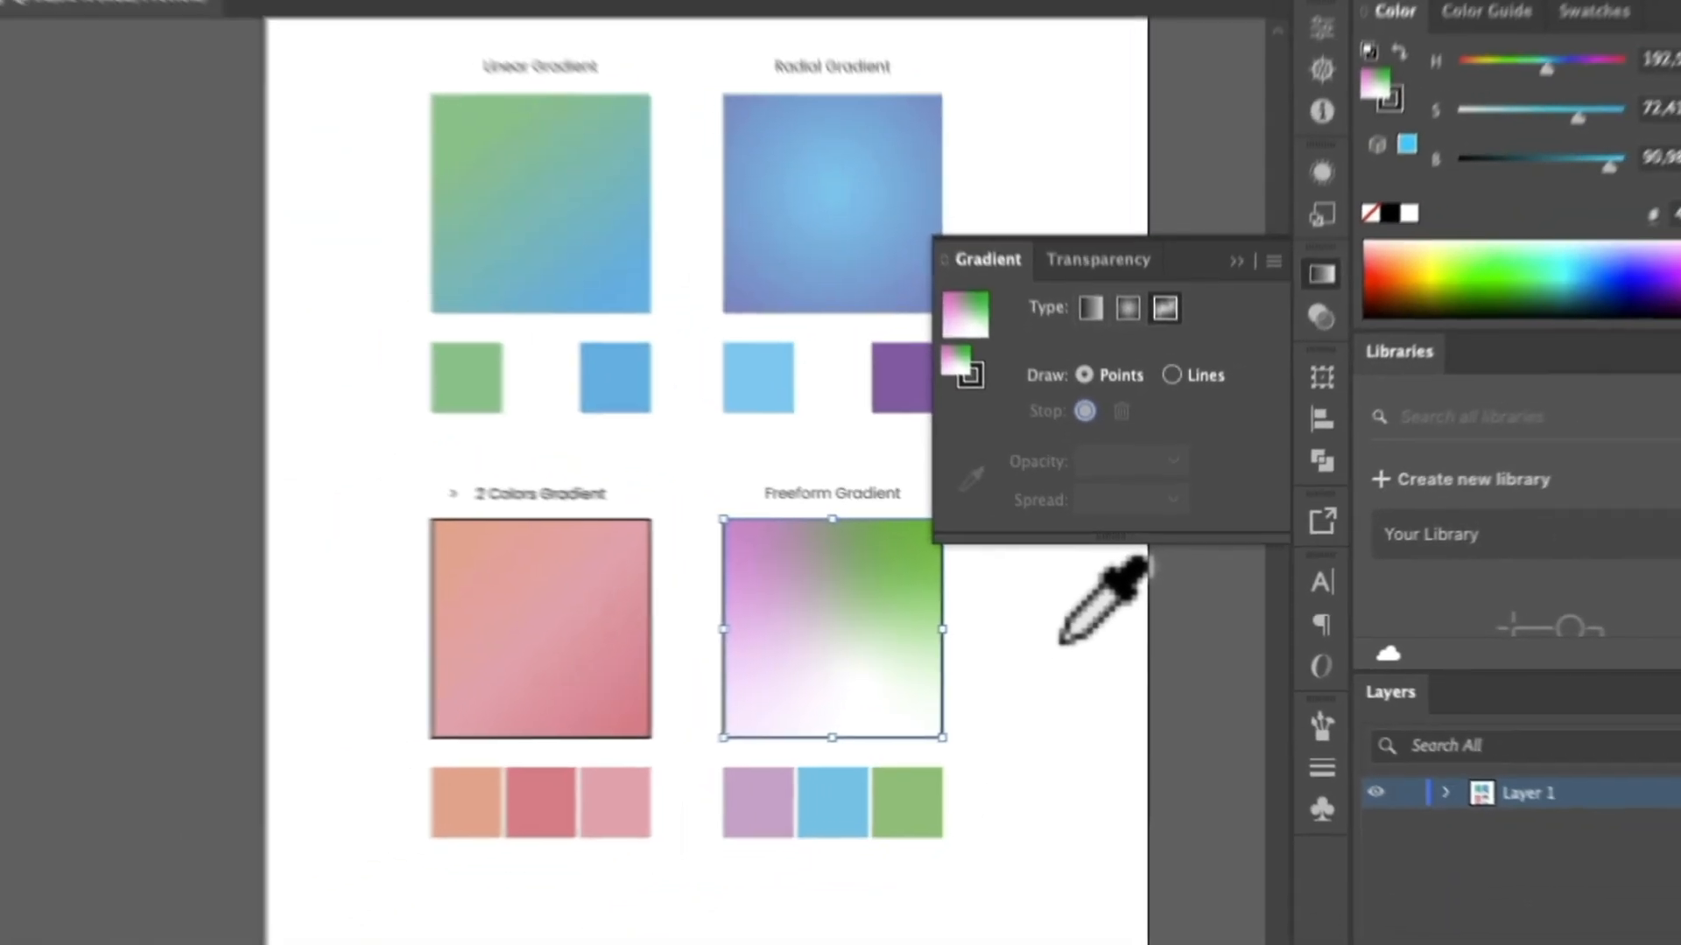
pyautogui.press('super+z')
pyautogui.press('g')
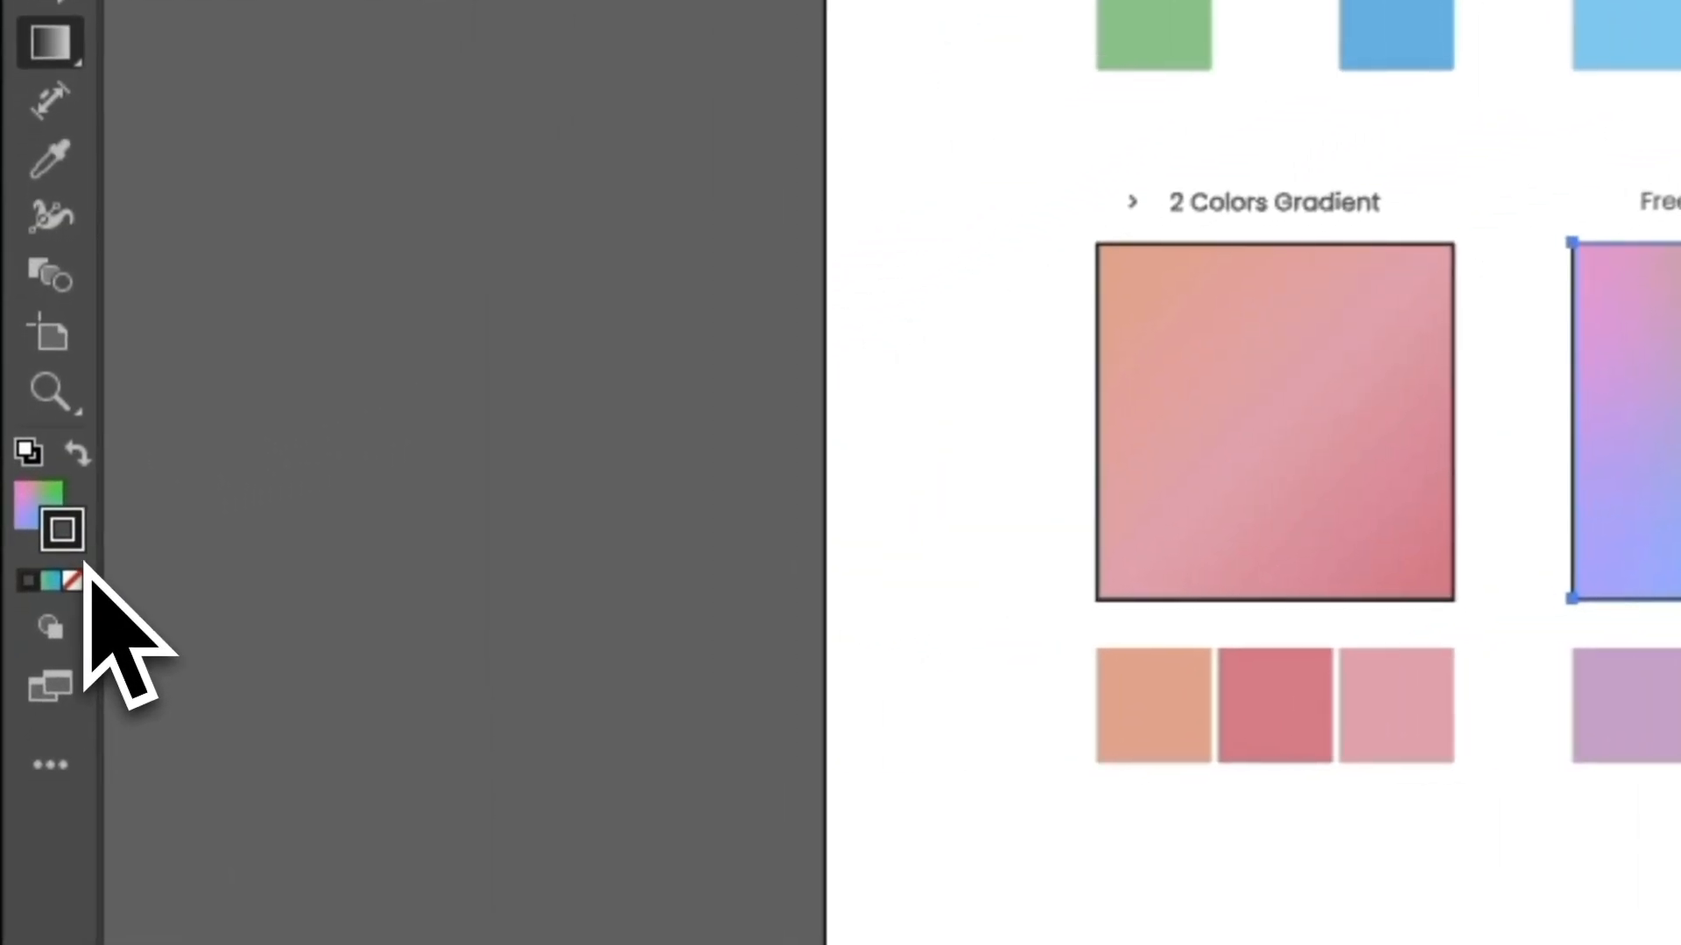
# Remove the stroke from the Freeform Gradient square and from the 2 Colors Gradient square.
pyautogui.click(37, 706)
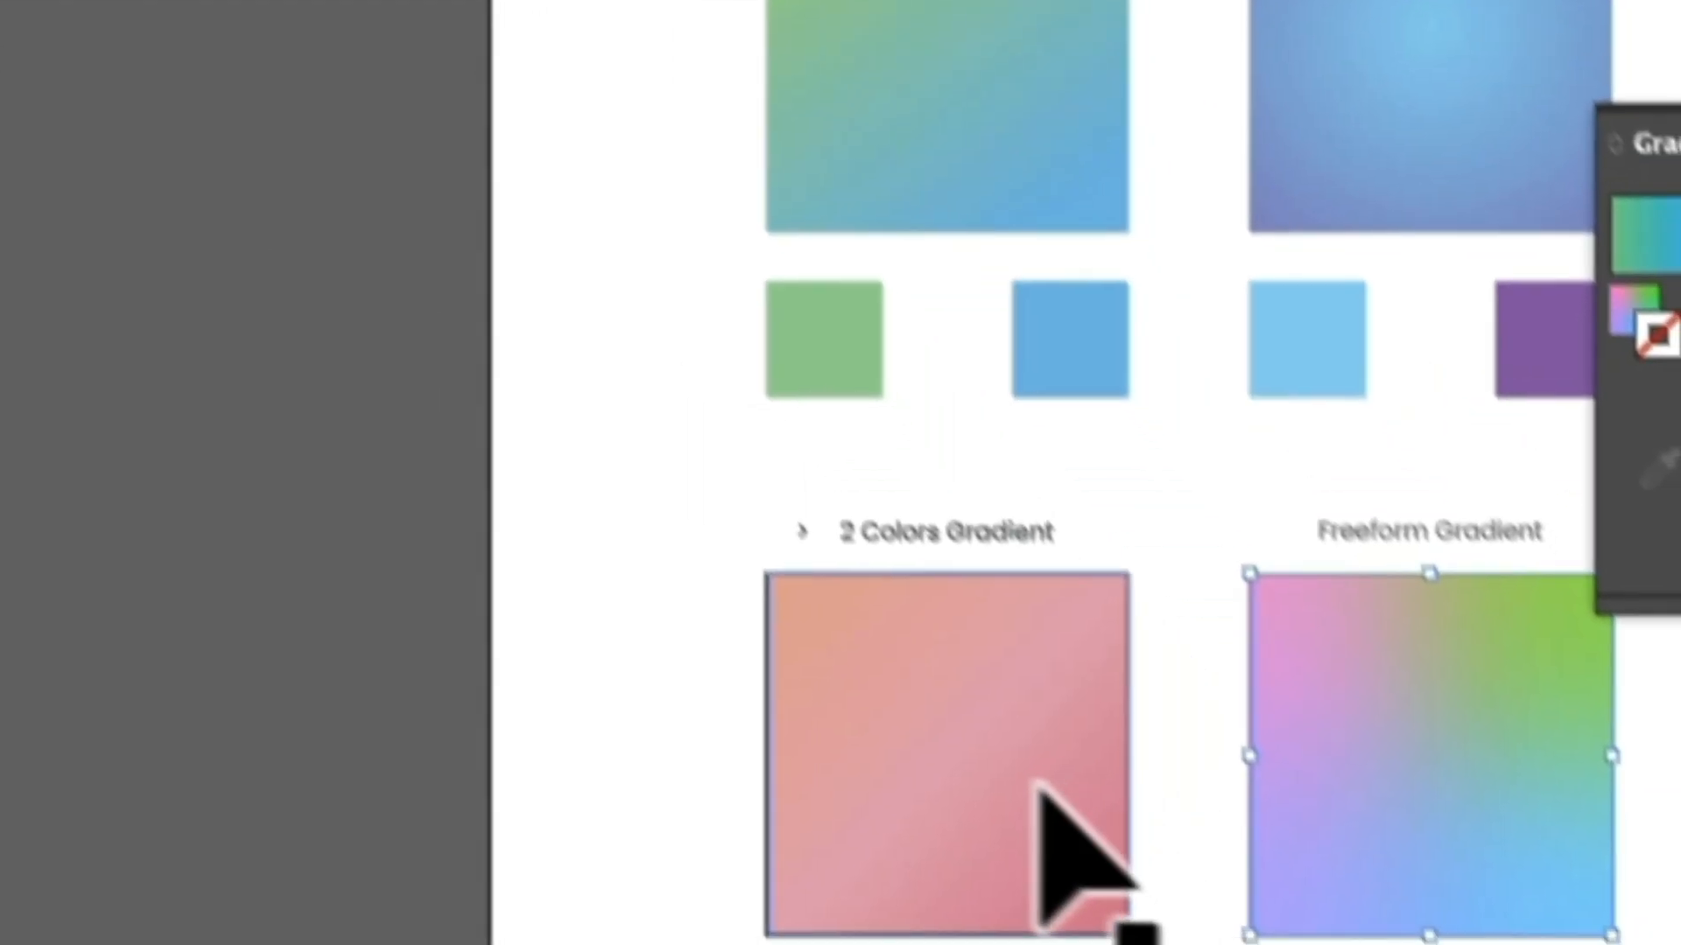
pyautogui.click(998, 696)
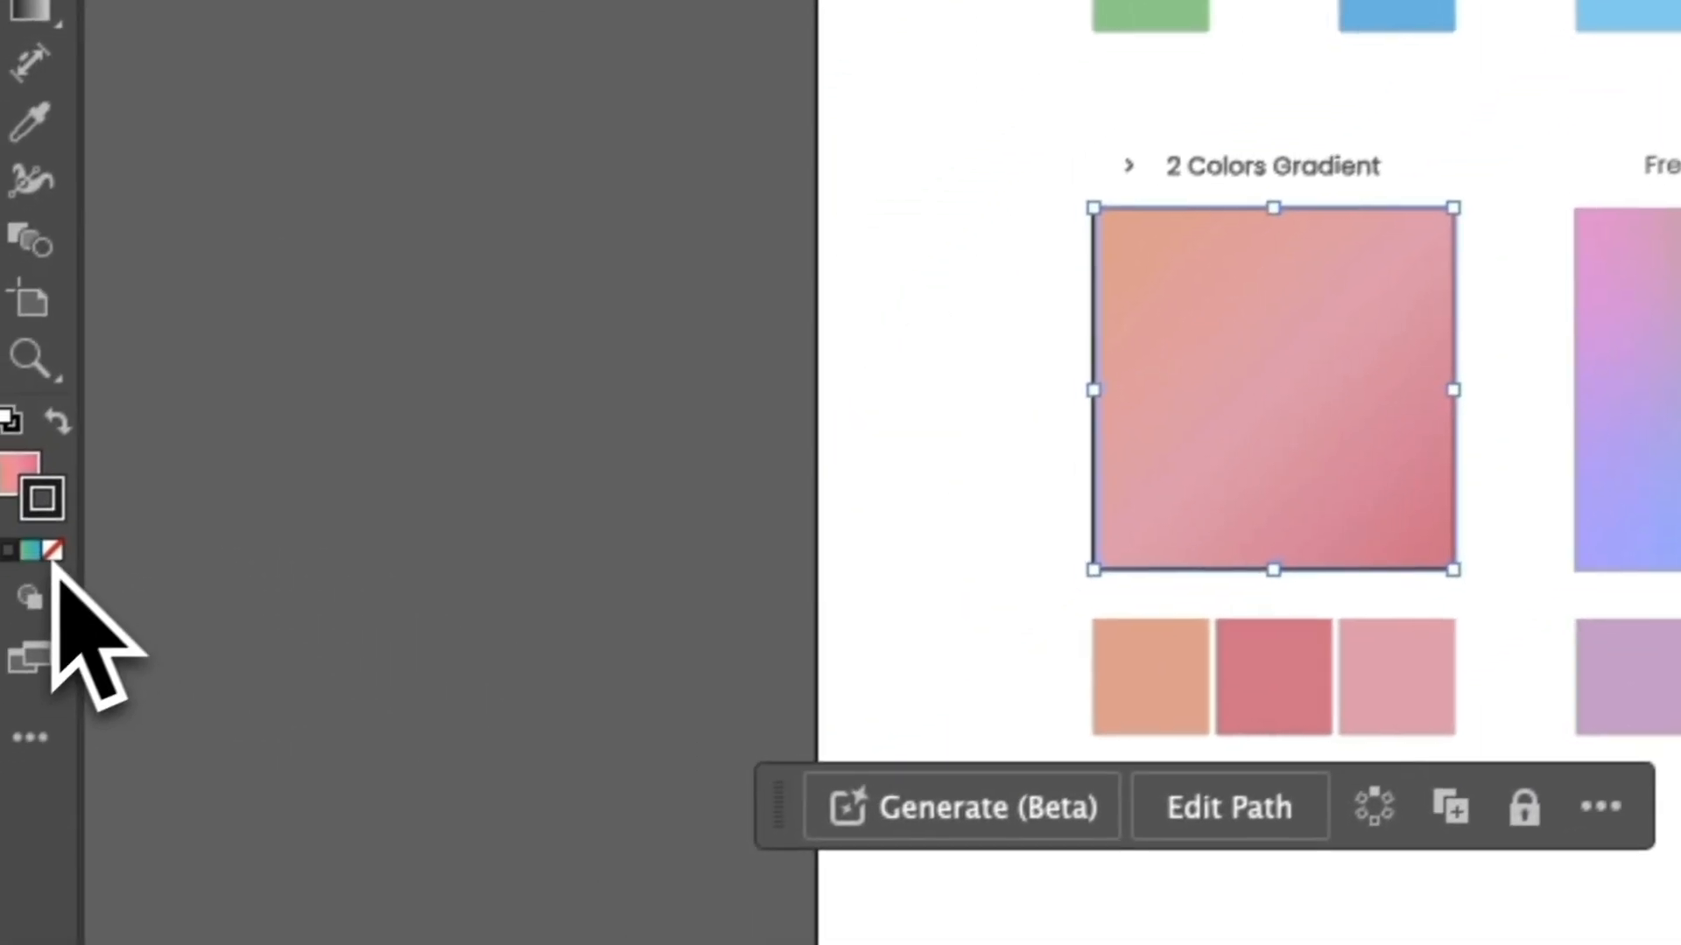
pyautogui.click(54, 552)
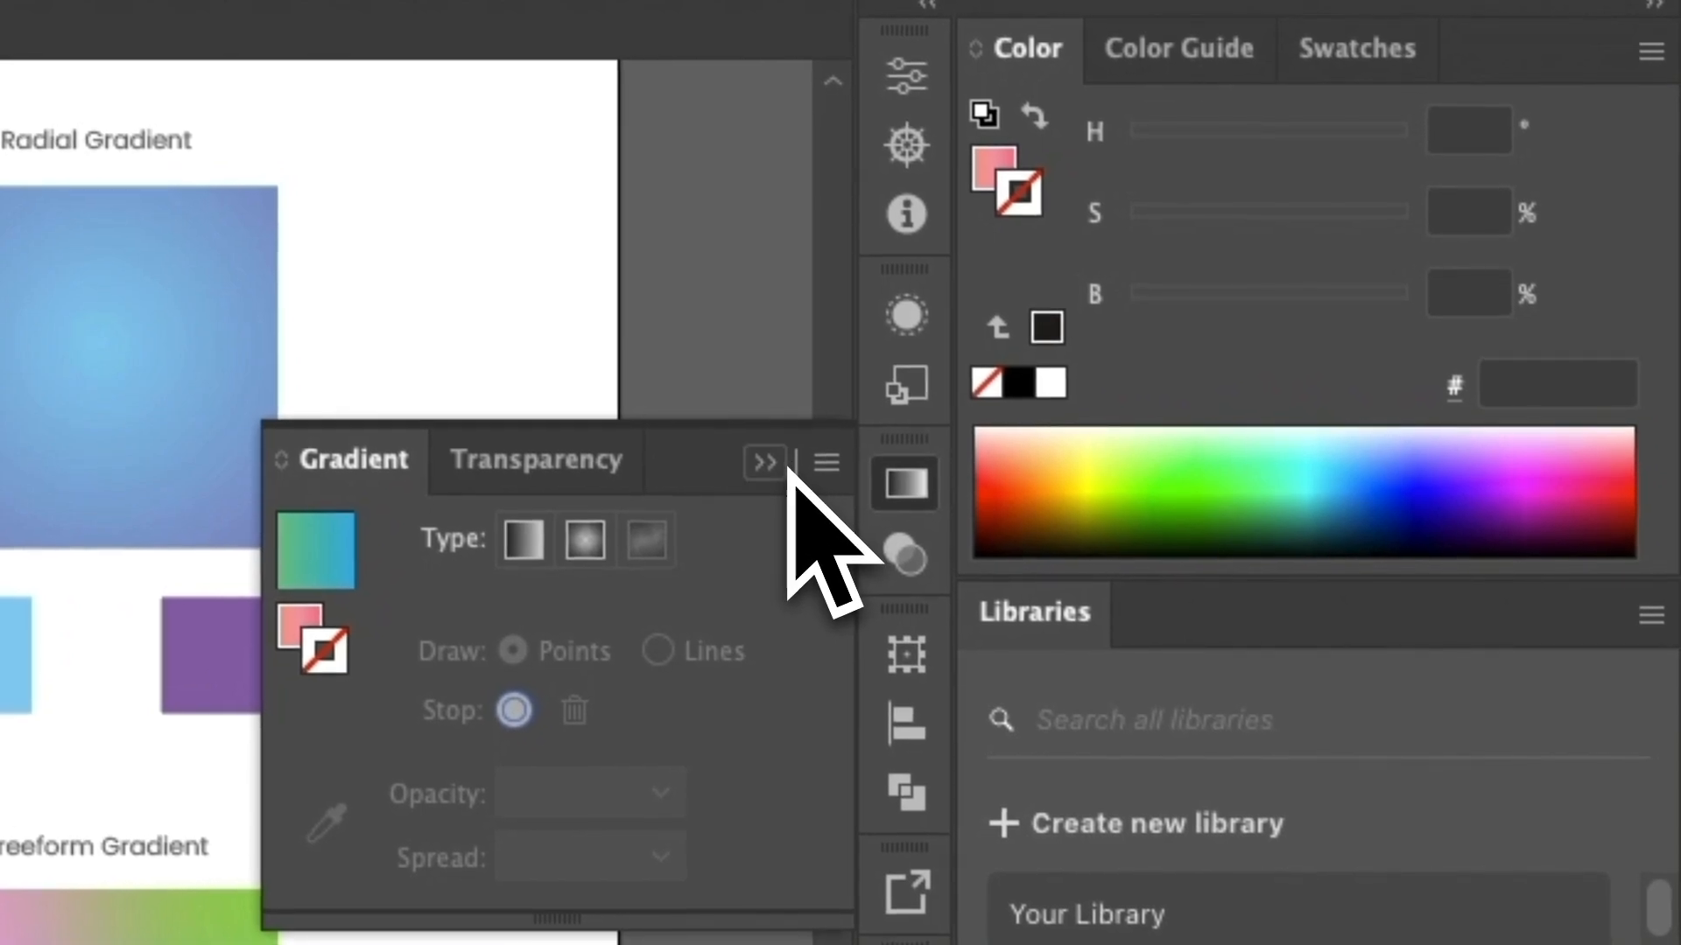
pyautogui.click(779, 464)
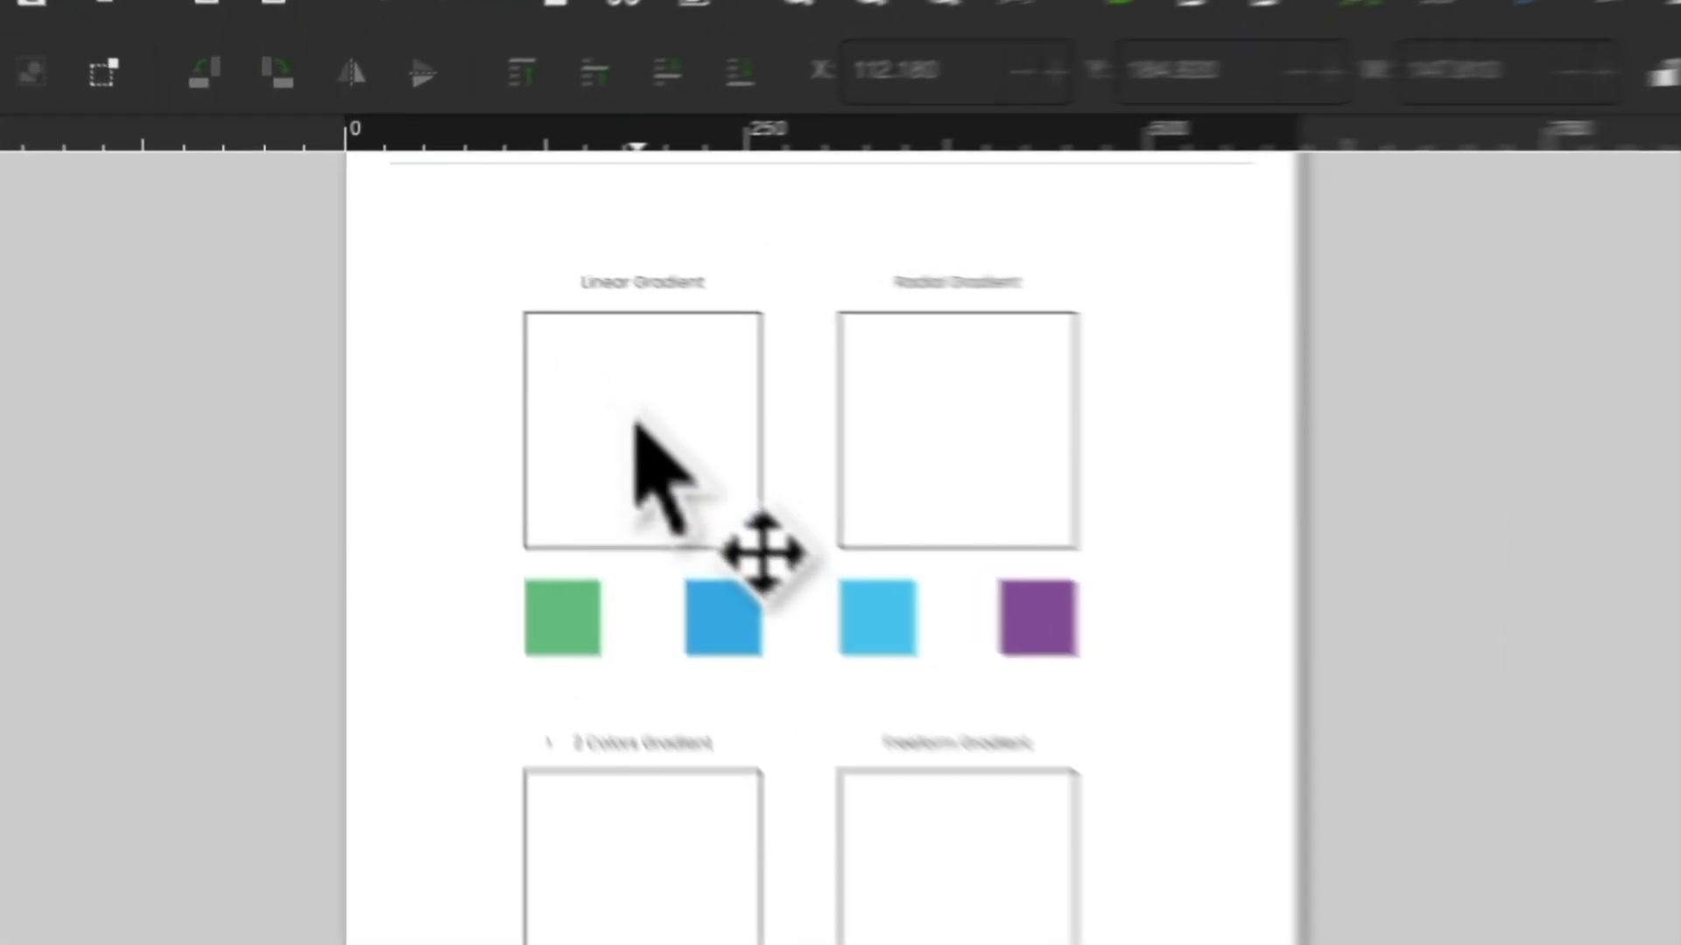
# Switch to Inkscape, select the Linear Gradient square and apply a linear gradient fill with the Gradient tool.
pyautogui.click(564, 365)
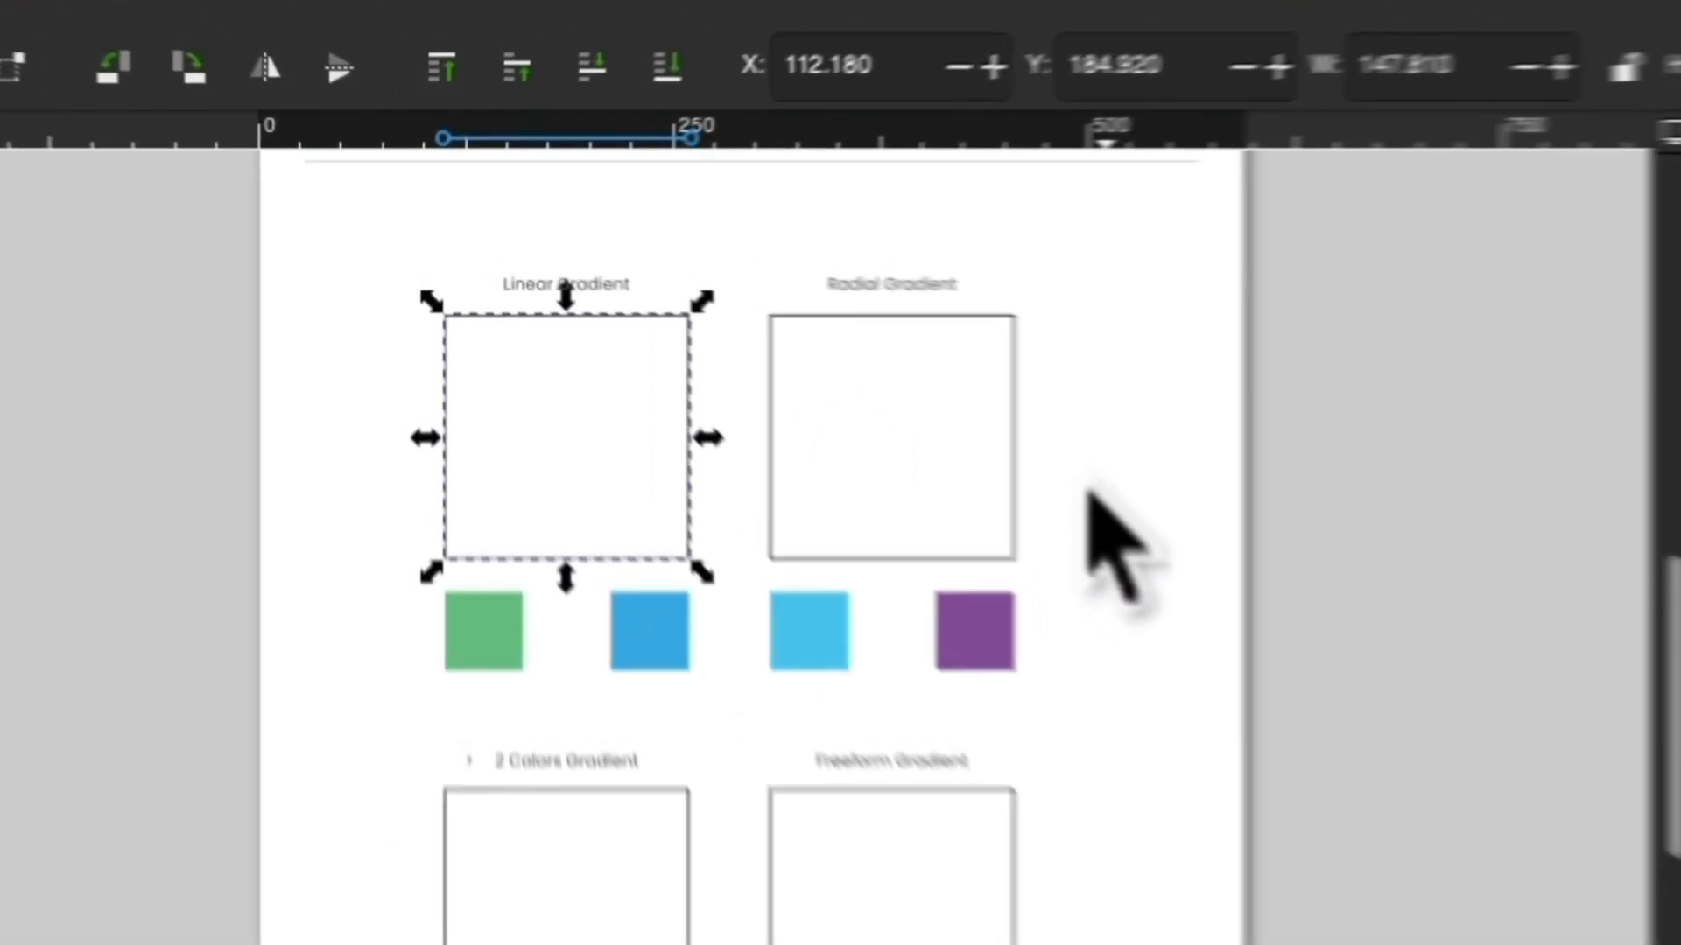
pyautogui.click(818, 362)
pyautogui.click(540, 330)
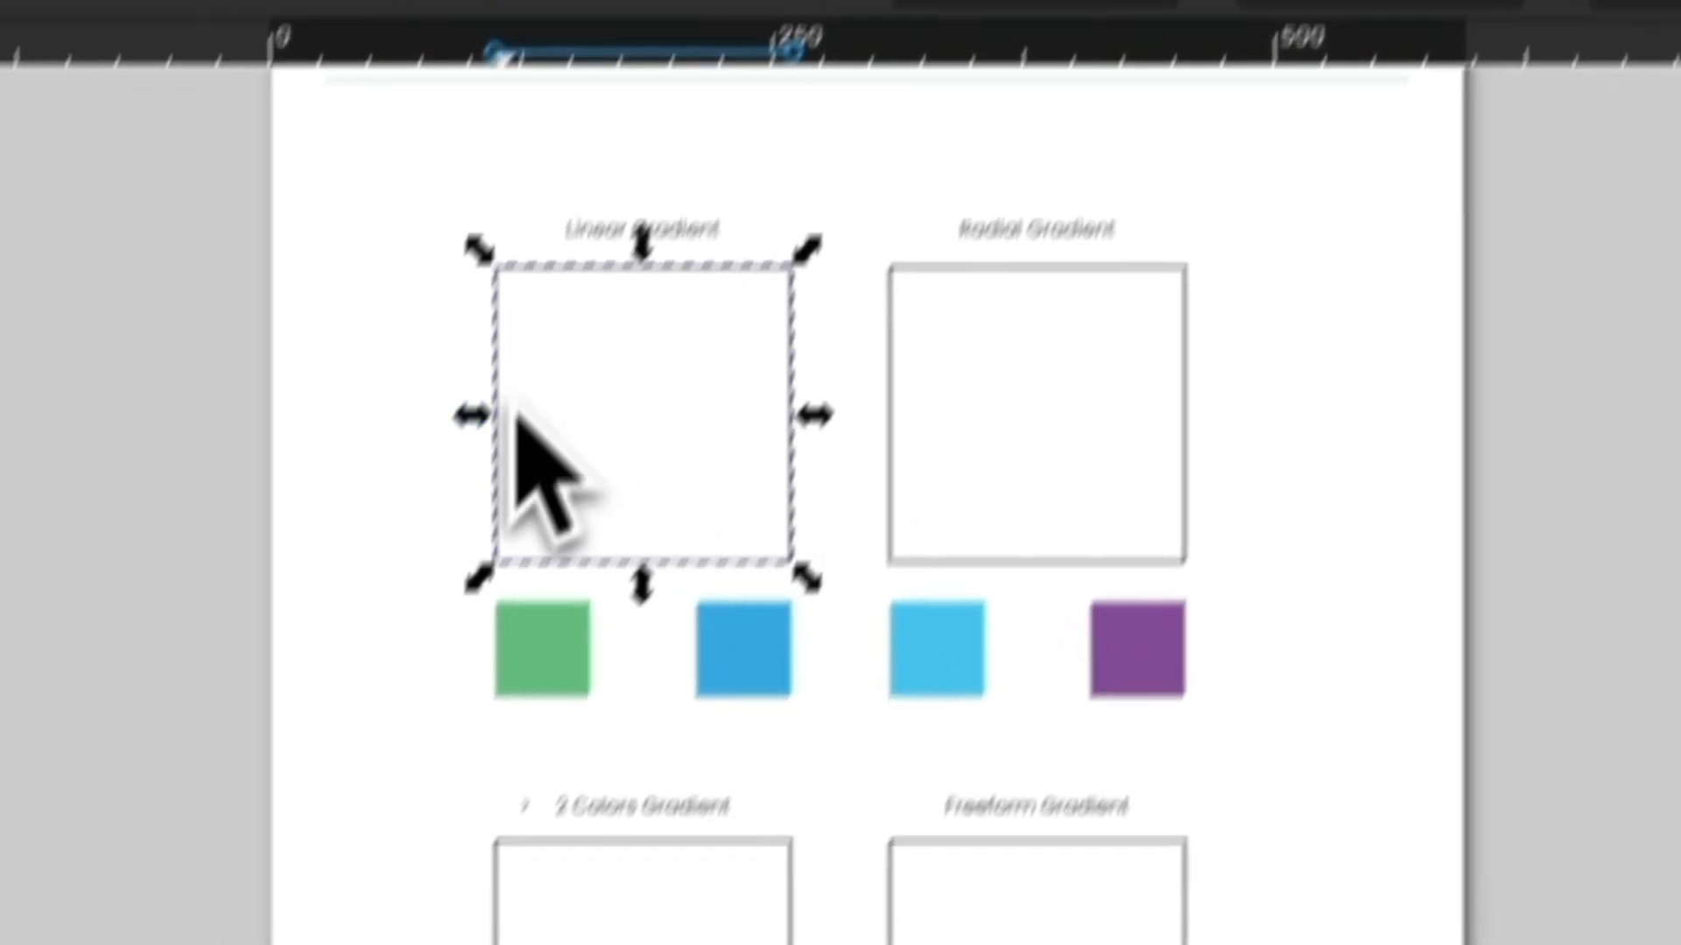
pyautogui.click(1138, 223)
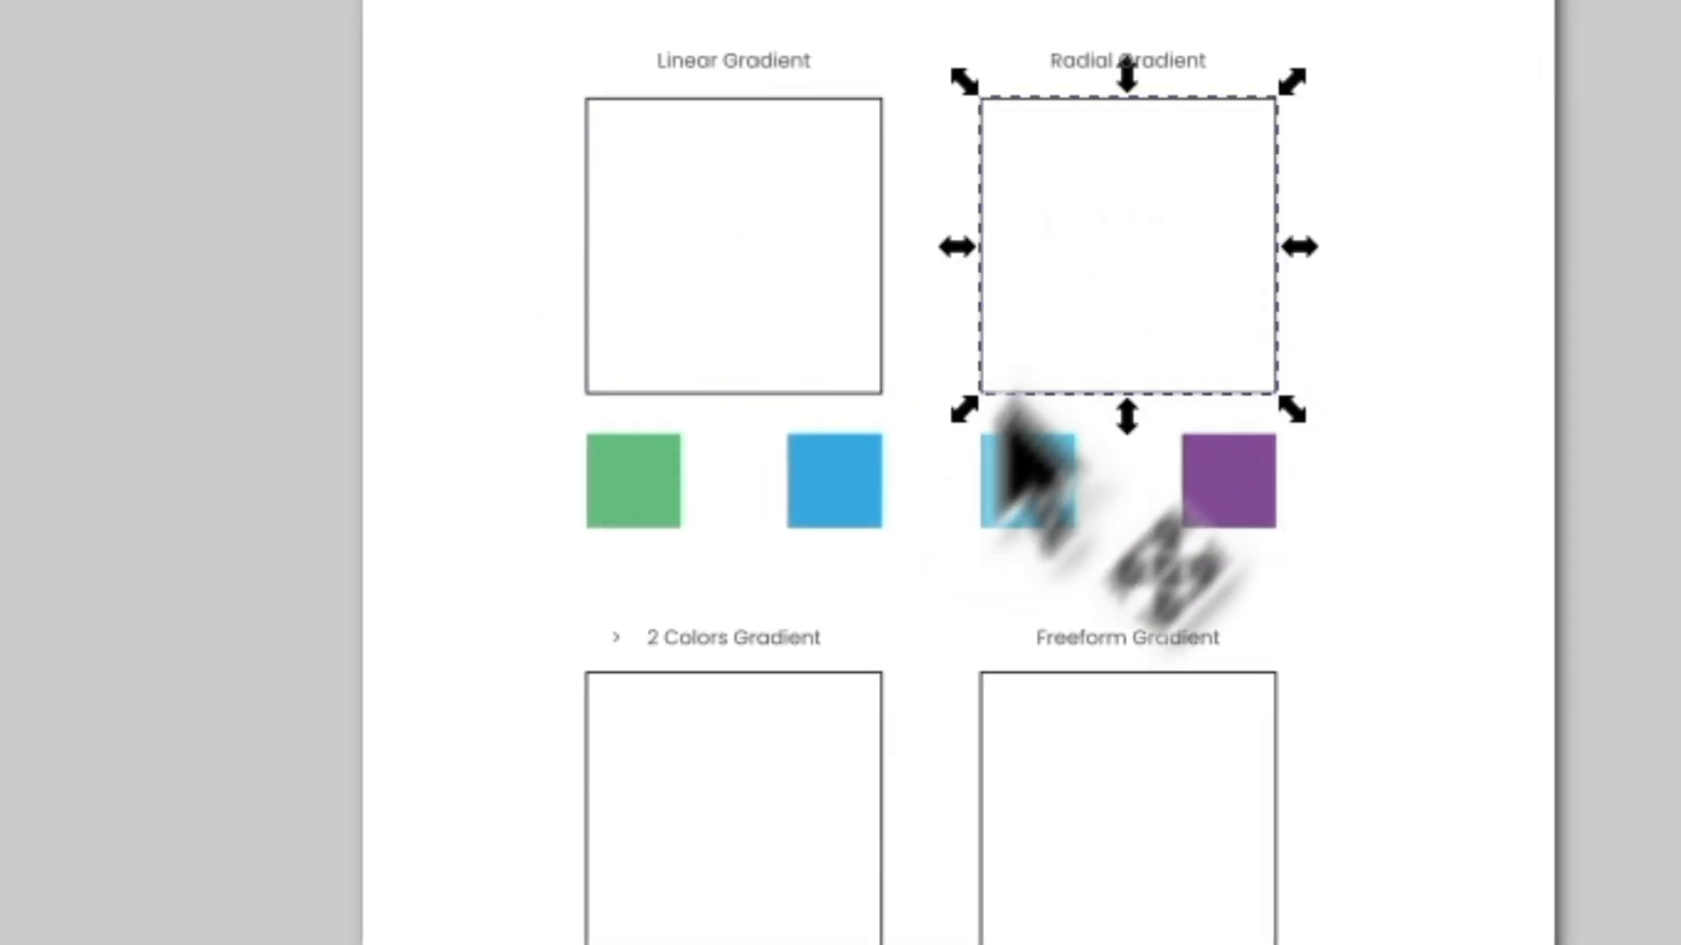
pyautogui.click(745, 289)
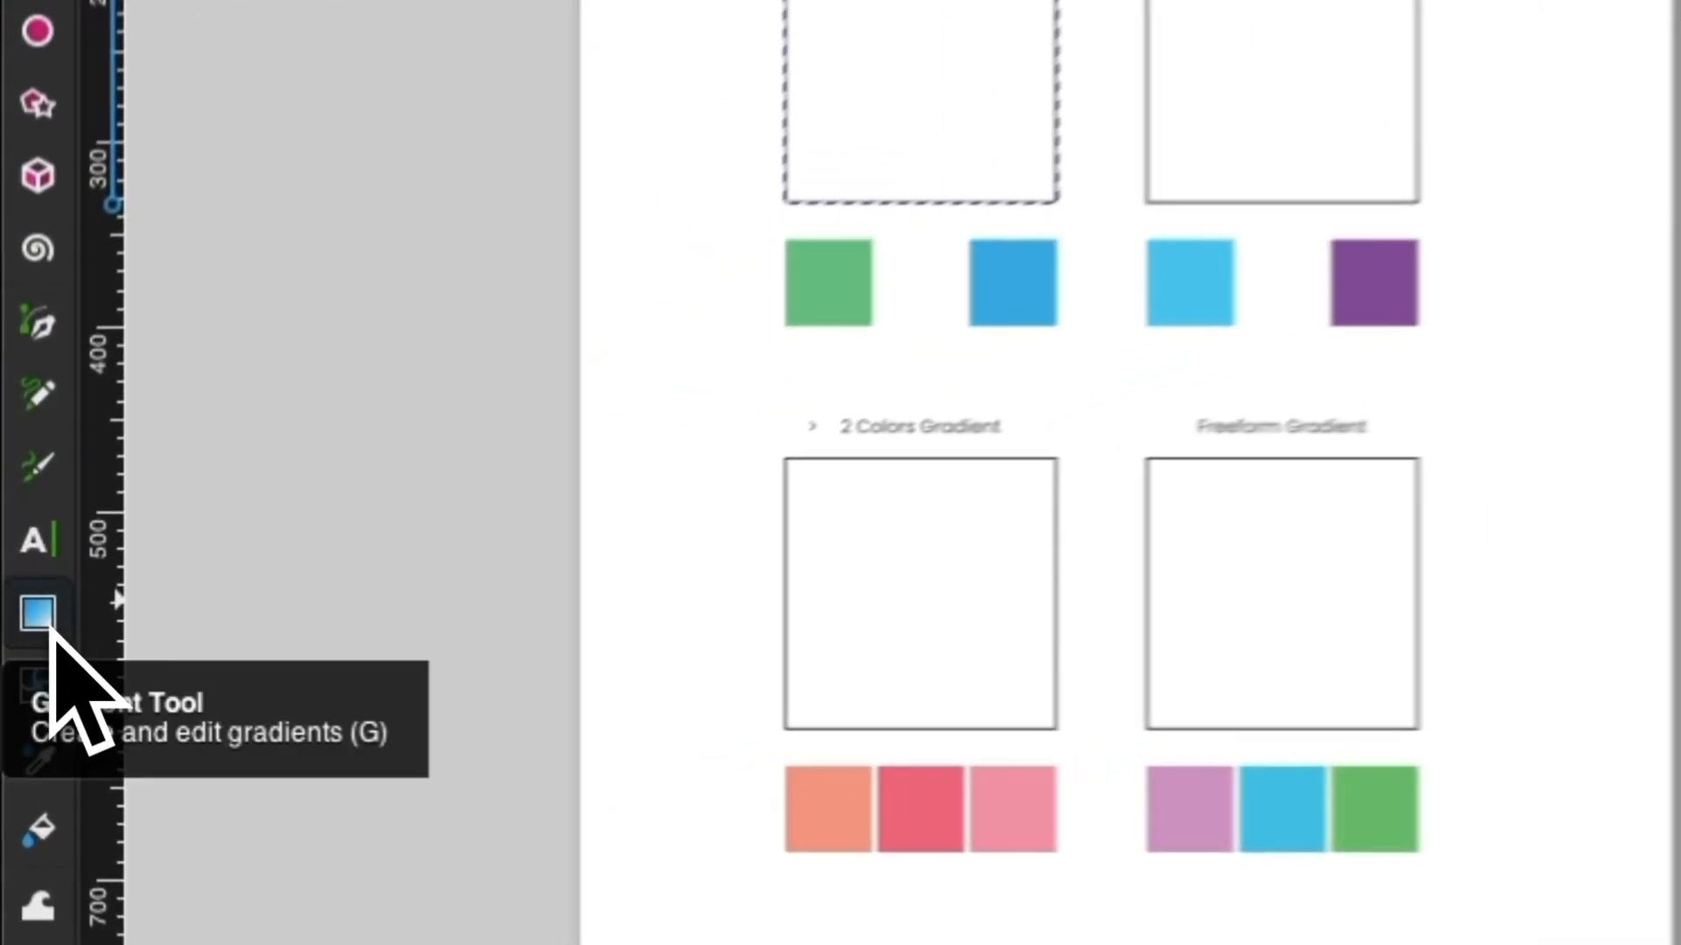
pyautogui.click(27, 644)
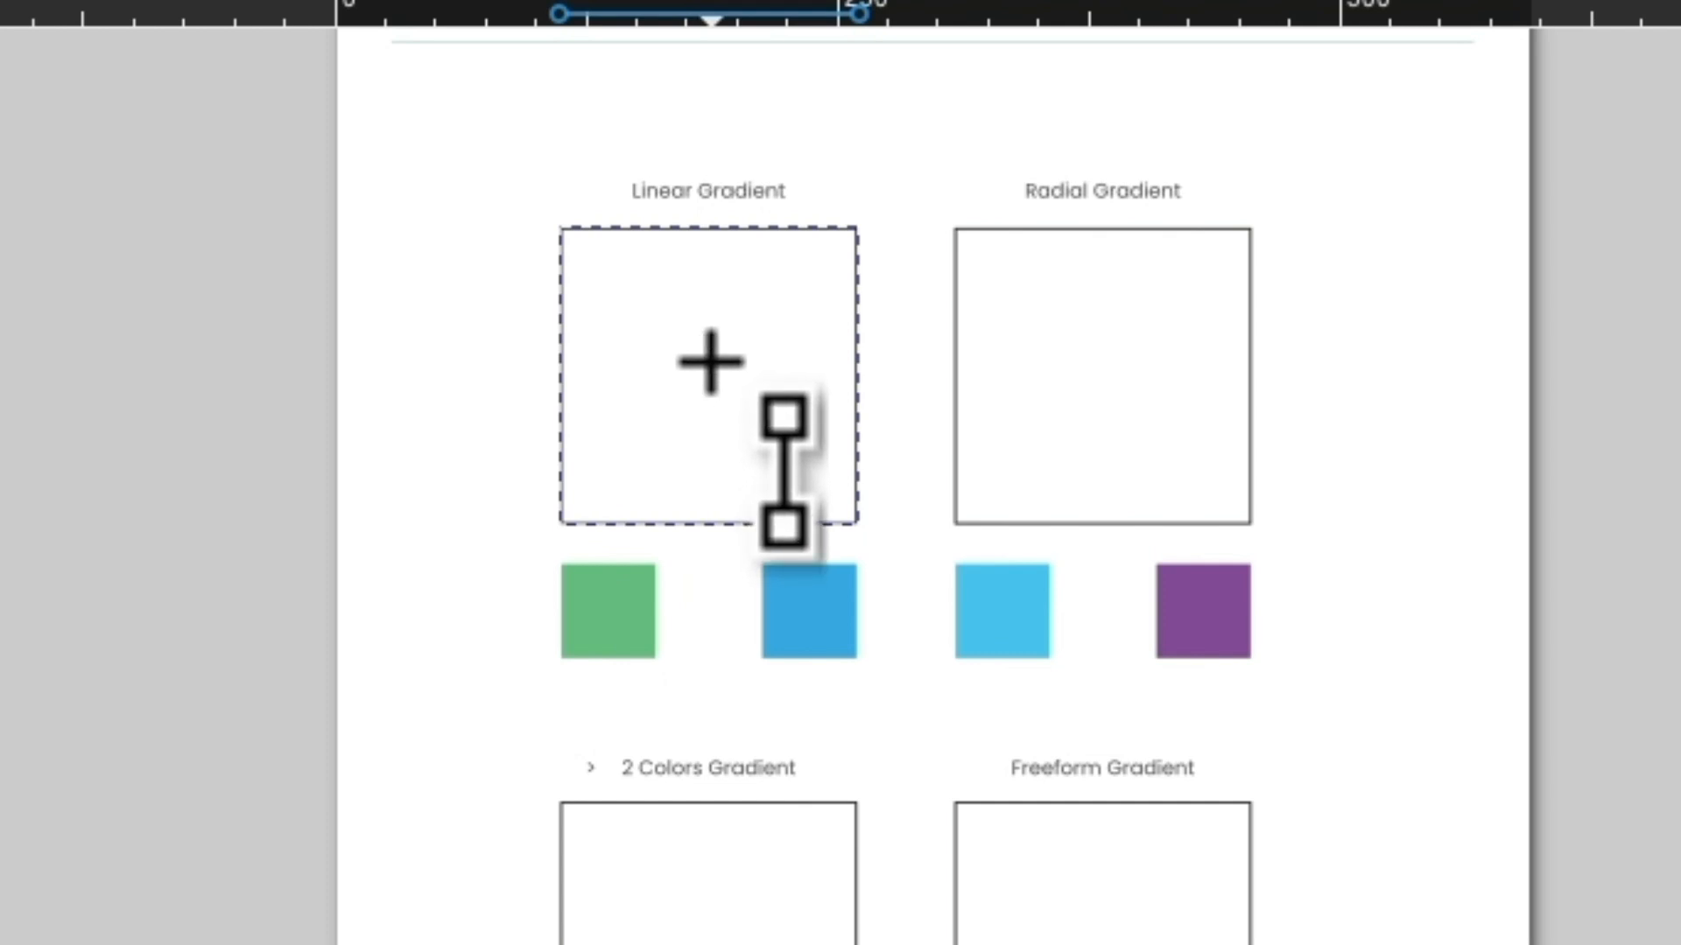
pyautogui.doubleClick(710, 361)
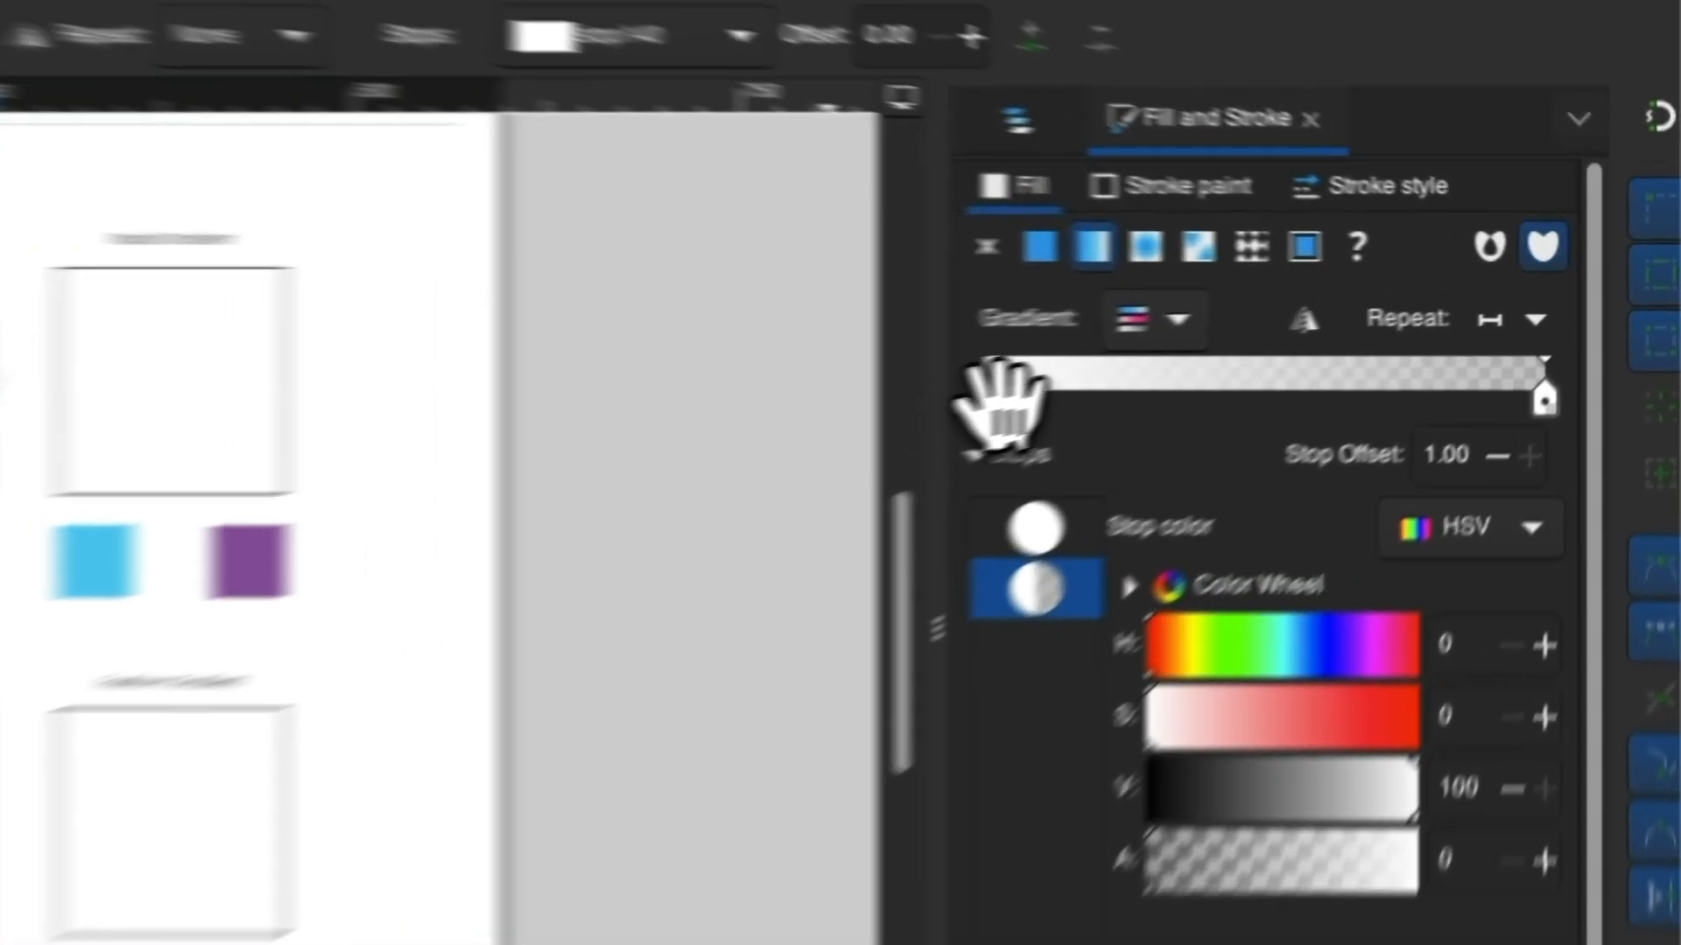
# Select the linear gradient's start stop and choose HSV as the stop color model.
pyautogui.click(1229, 348)
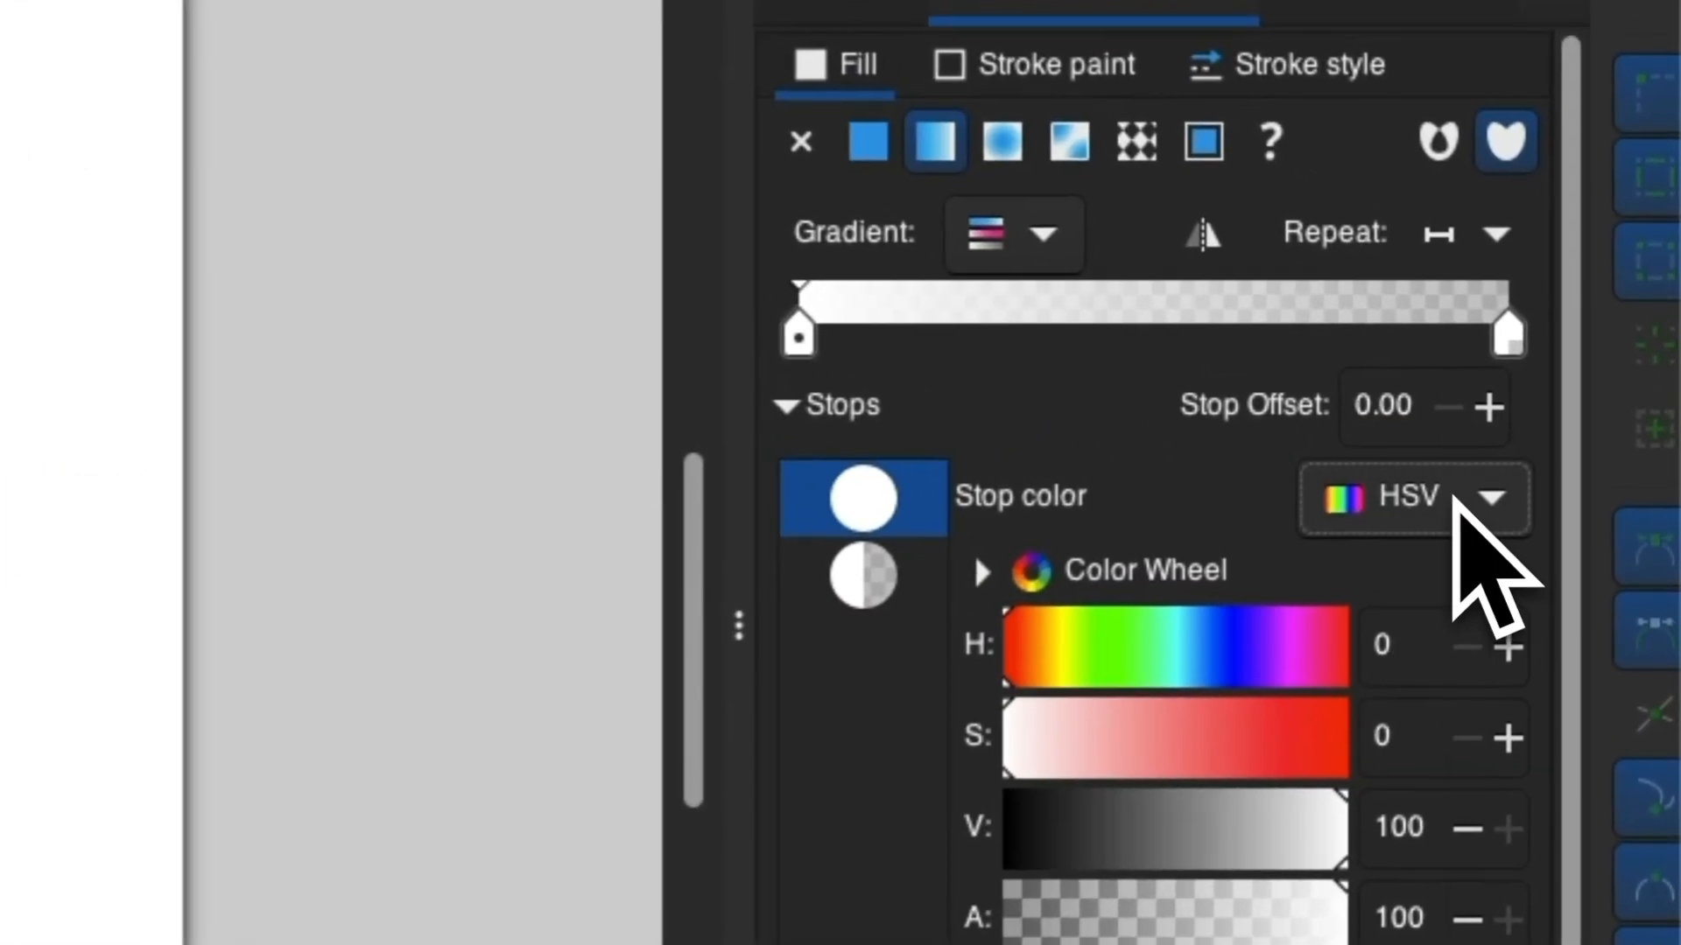
pyautogui.click(1565, 434)
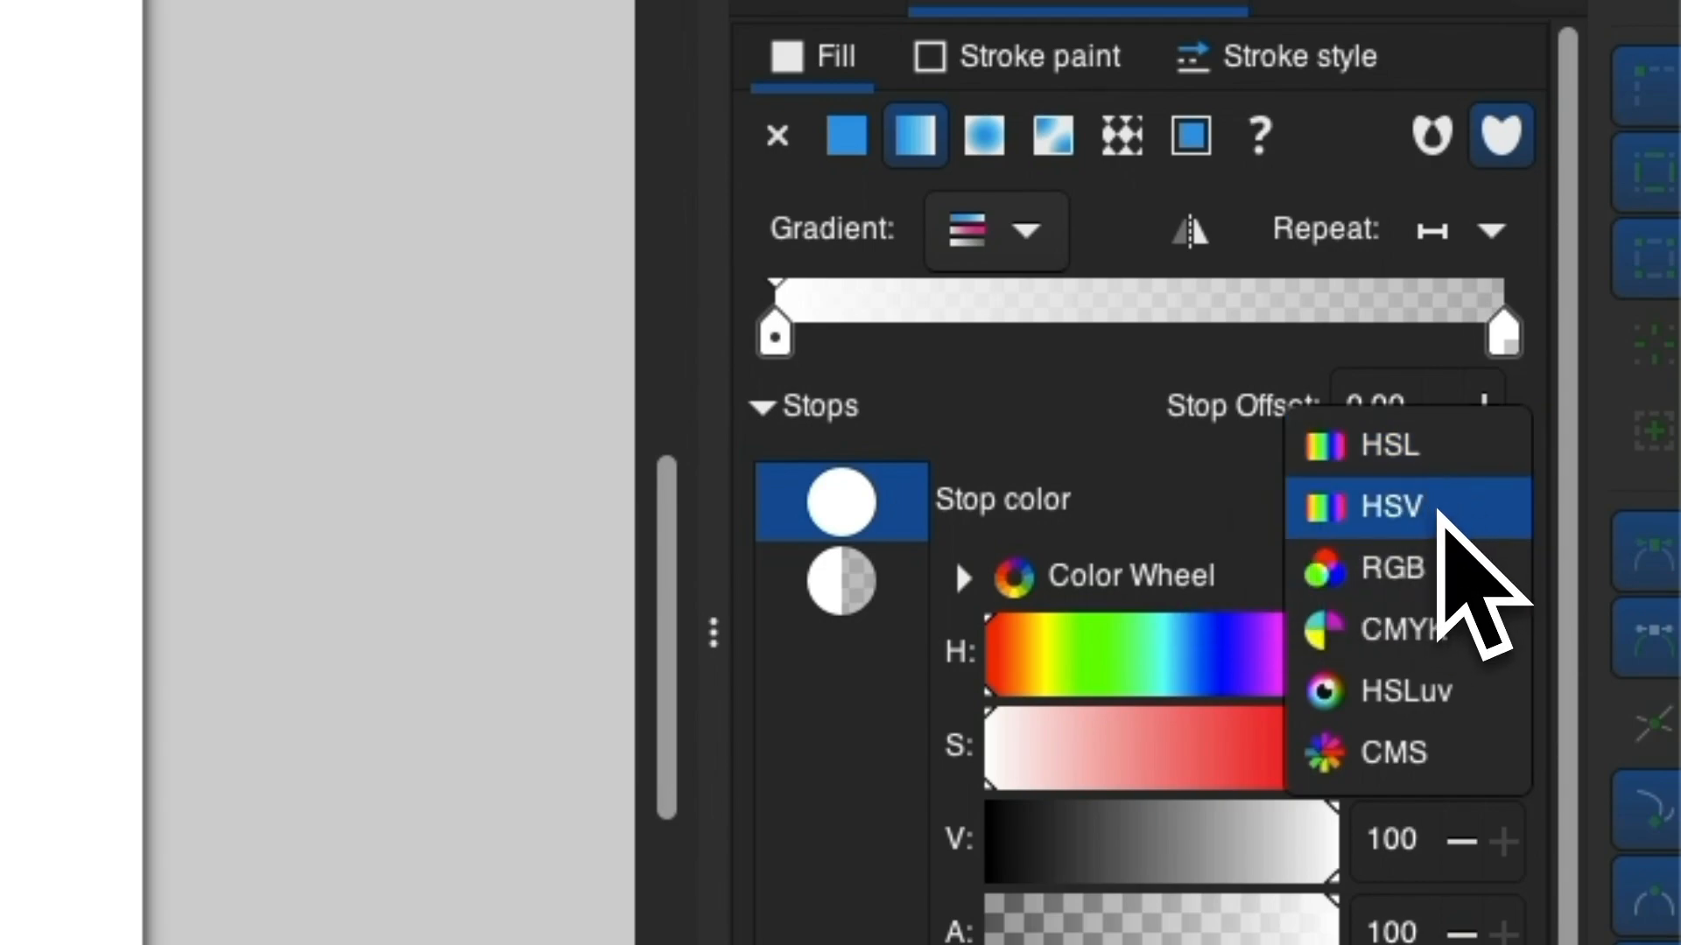
pyautogui.click(1440, 514)
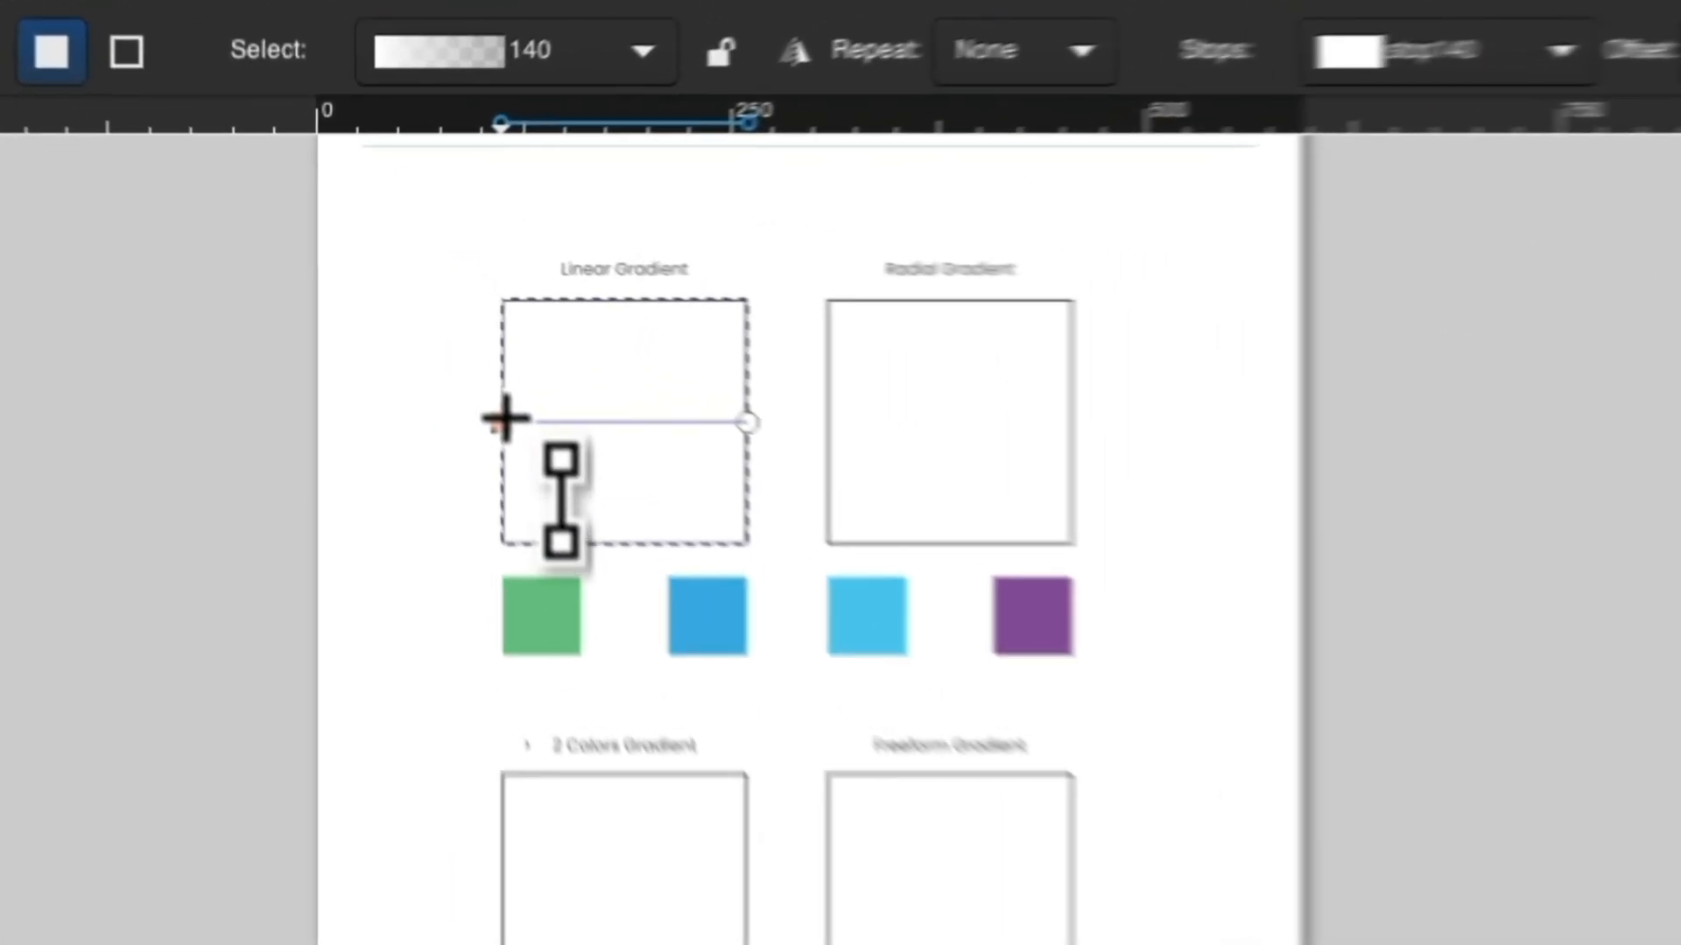
# Switch between the start and end stops of the Linear Gradient square to see which stop each handle controls.
pyautogui.click(573, 337)
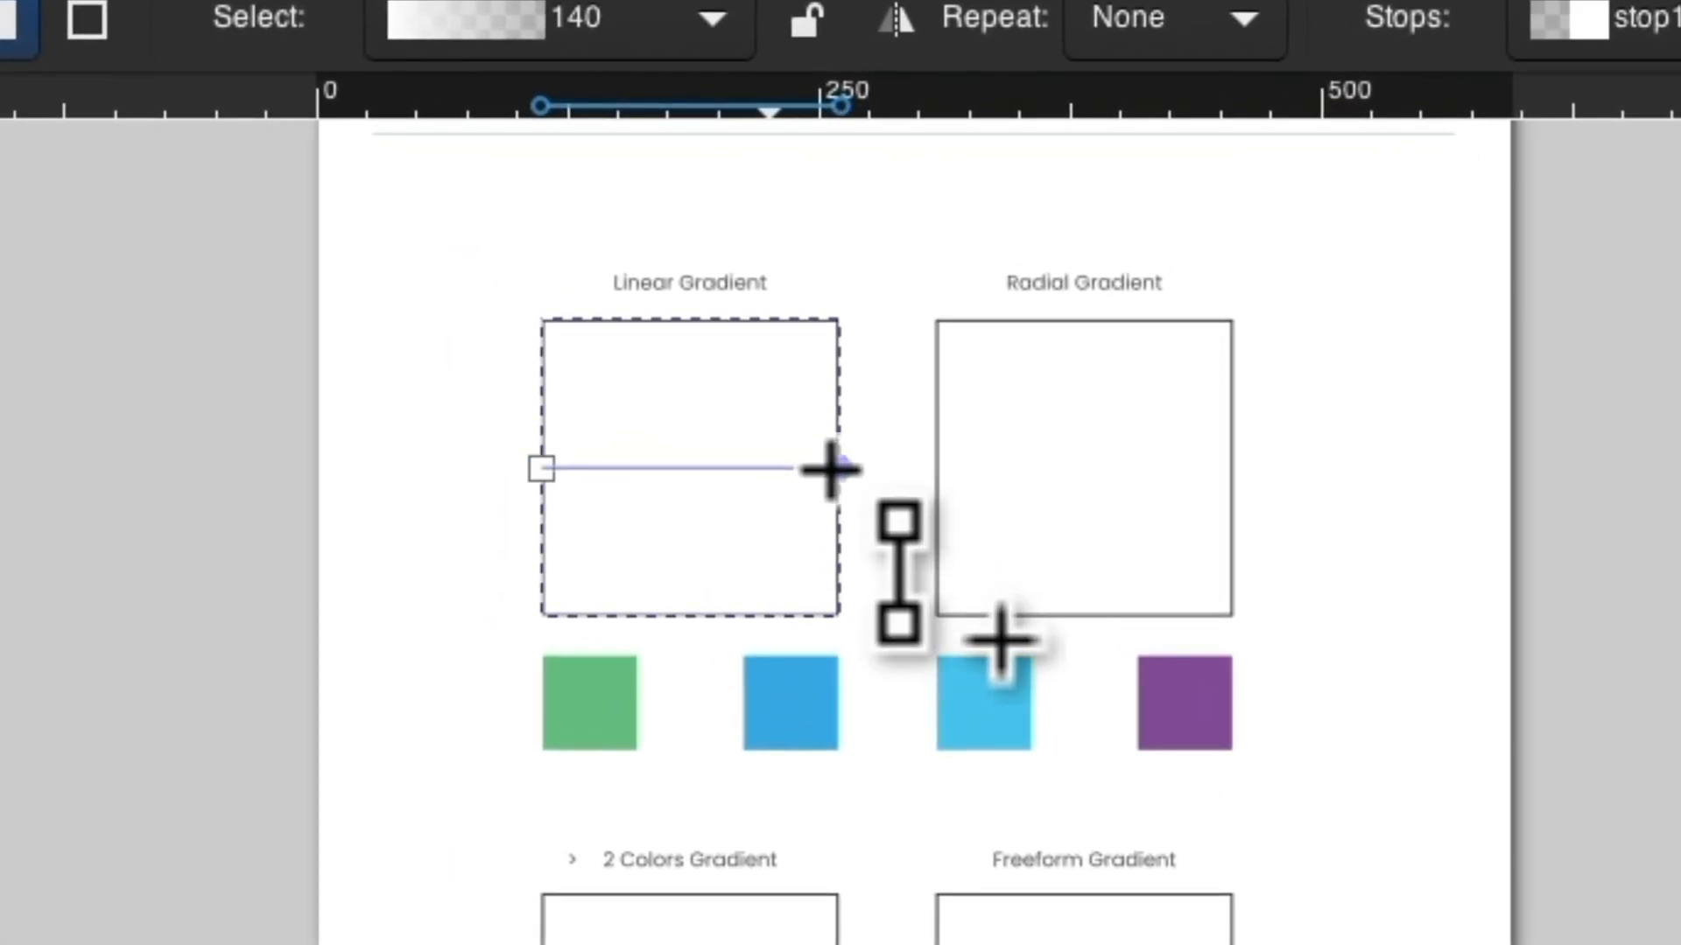
pyautogui.click(542, 470)
pyautogui.click(838, 470)
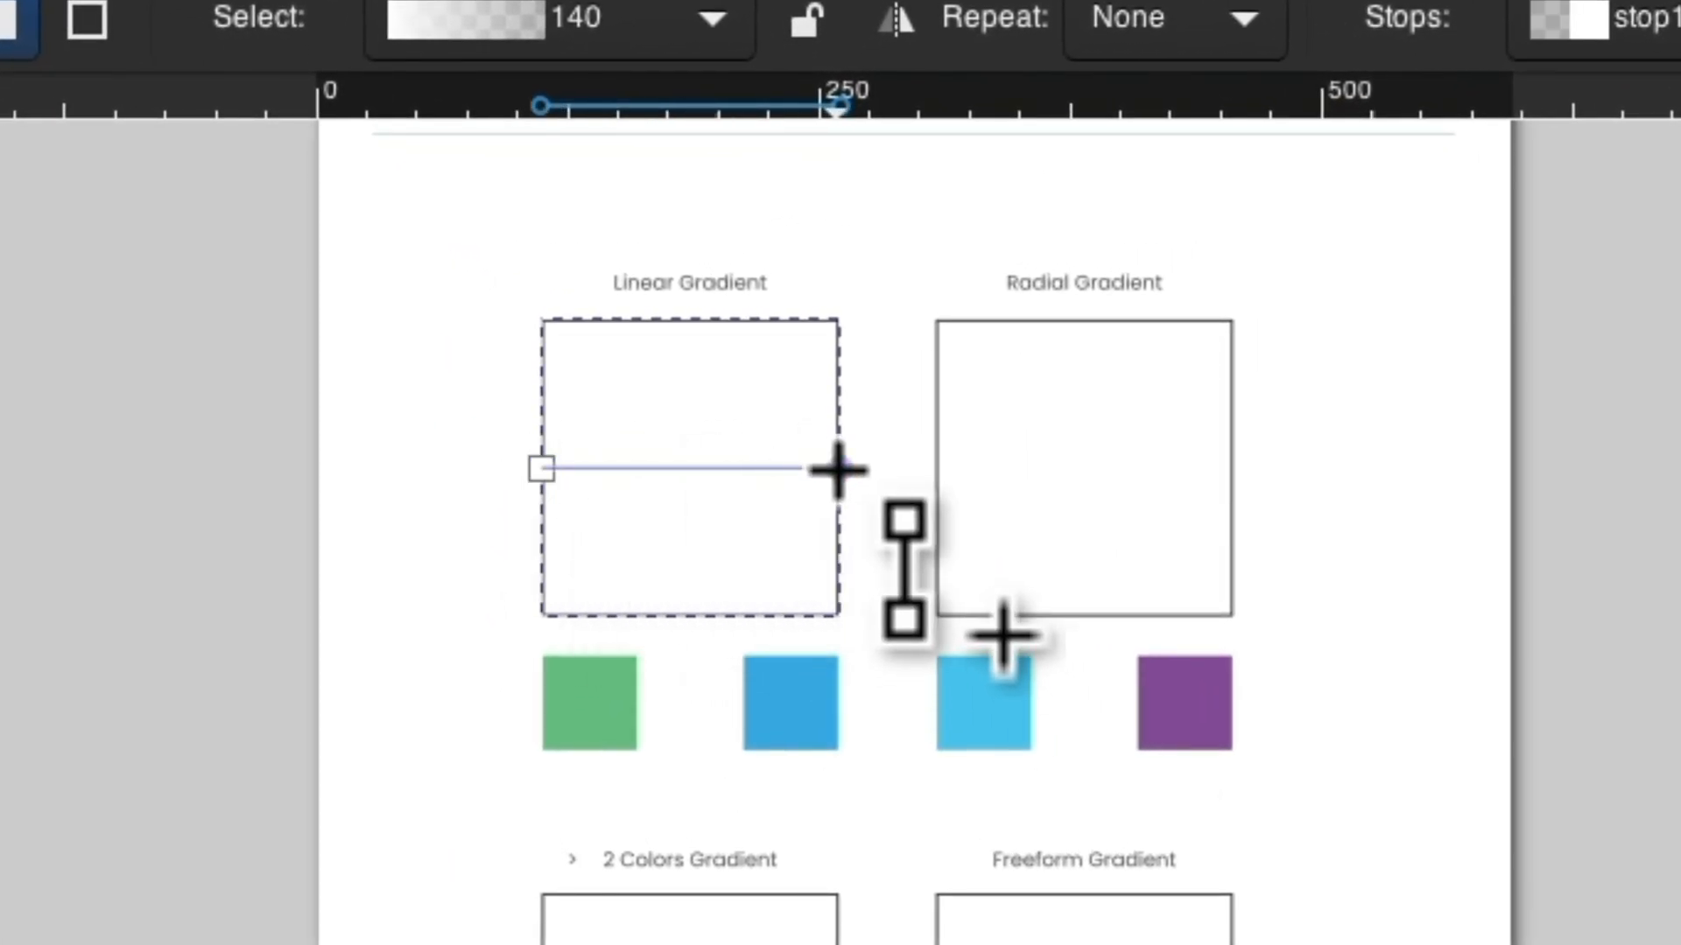
pyautogui.click(534, 469)
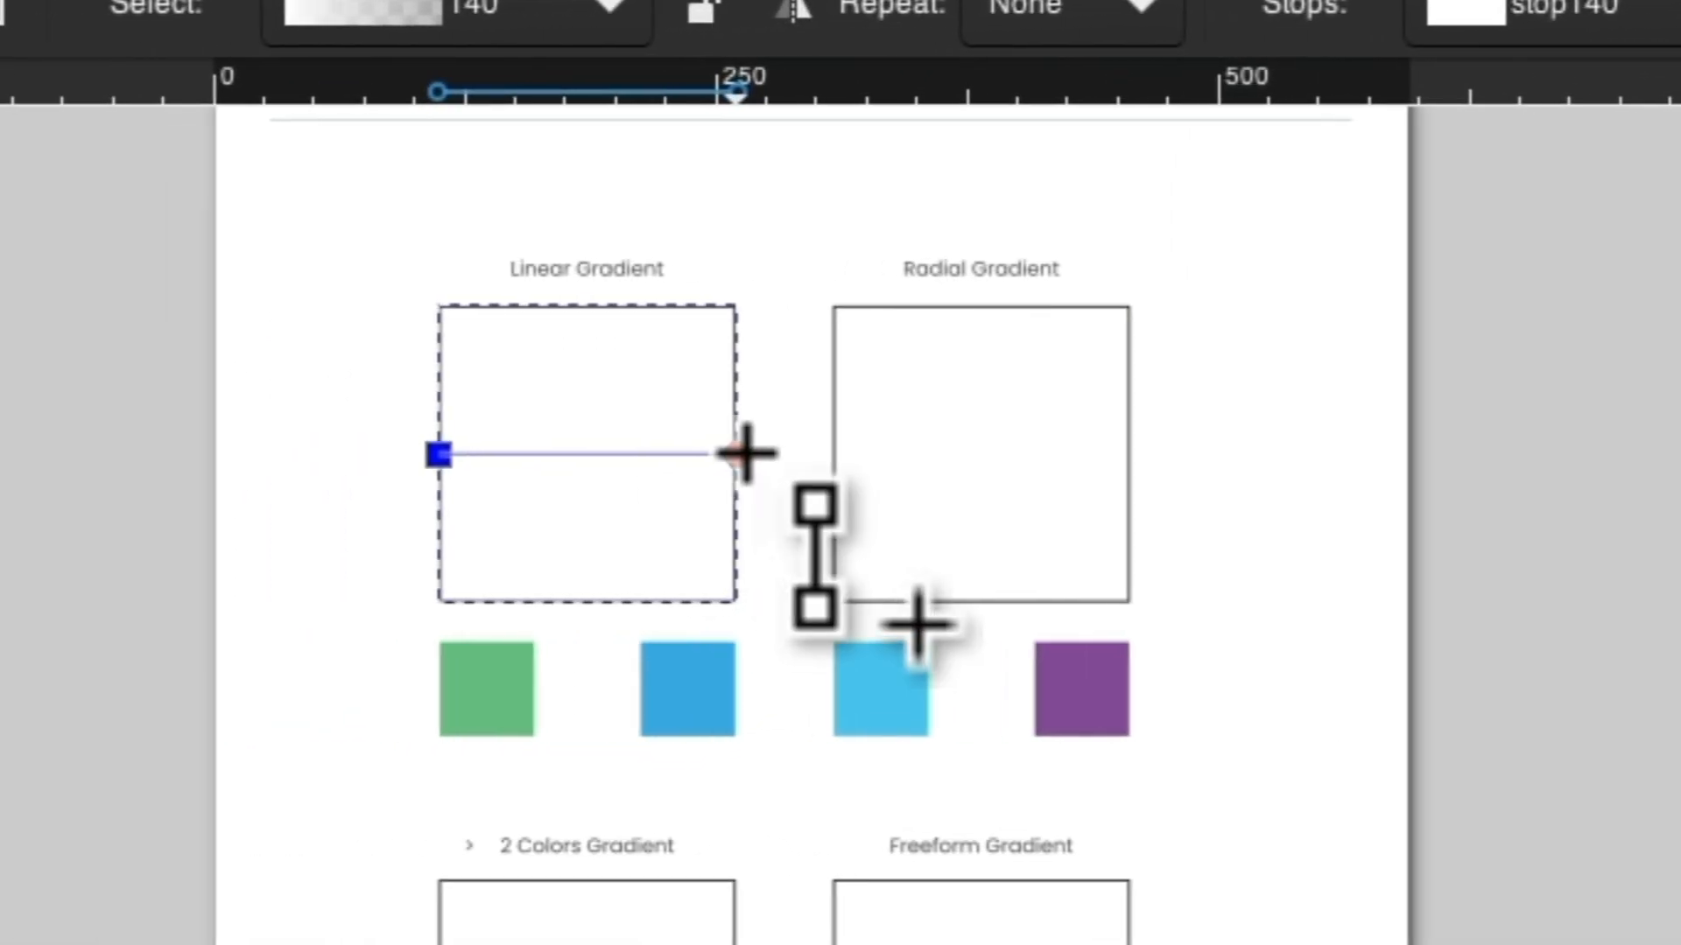
pyautogui.click(743, 454)
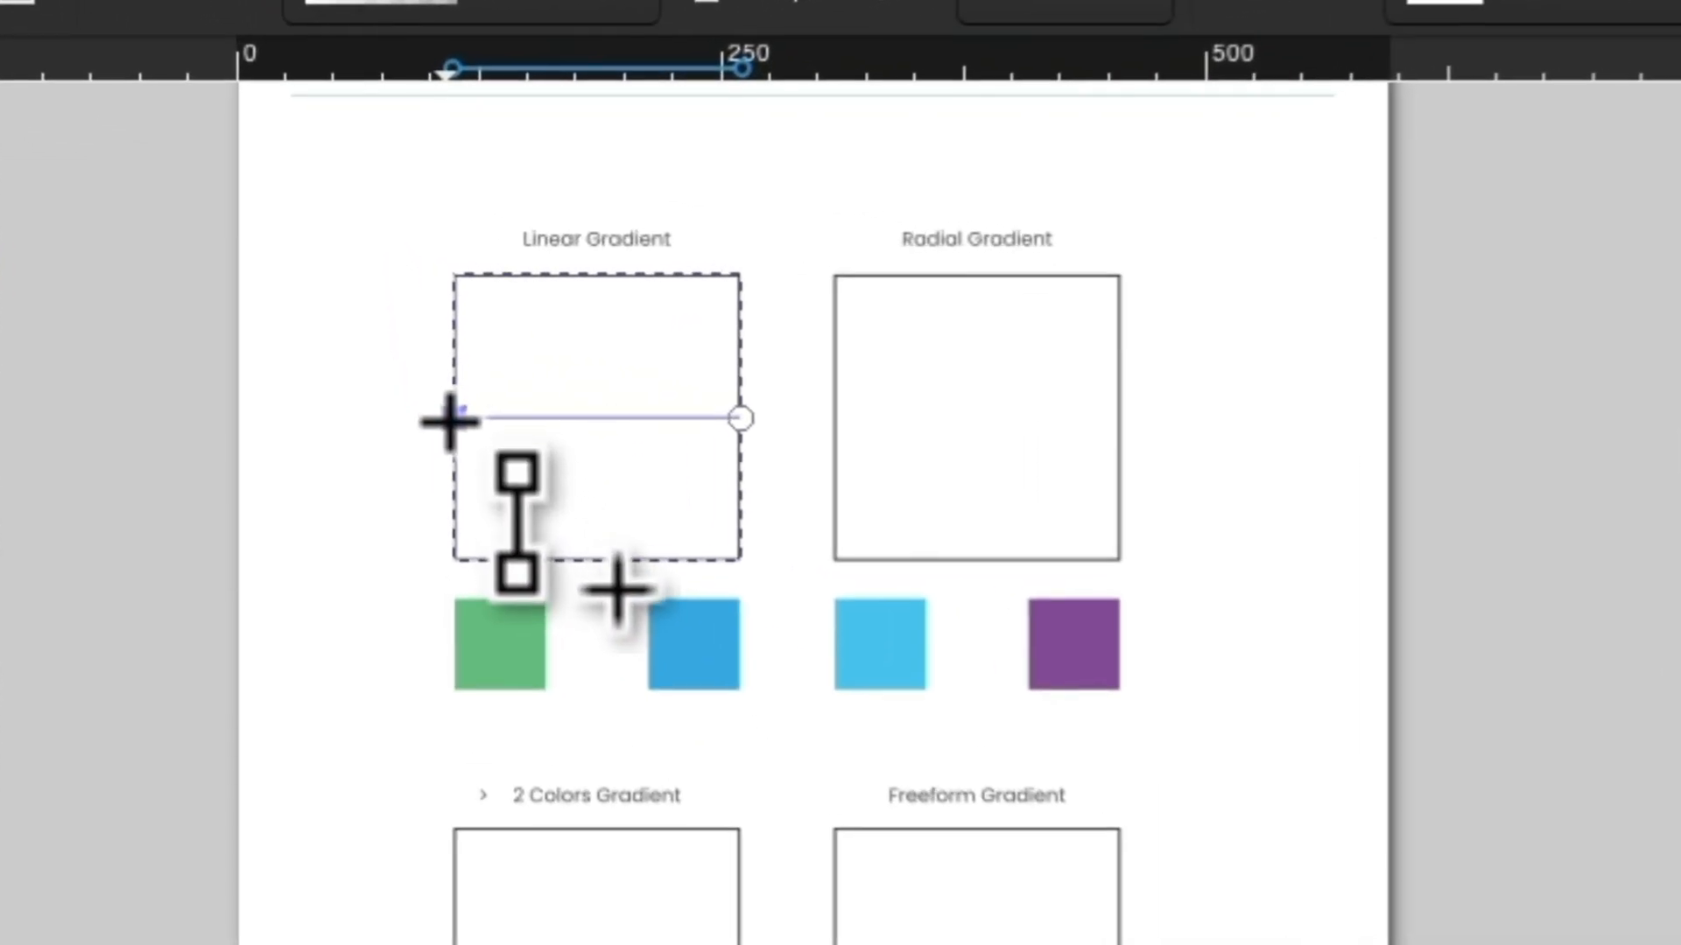
pyautogui.click(428, 337)
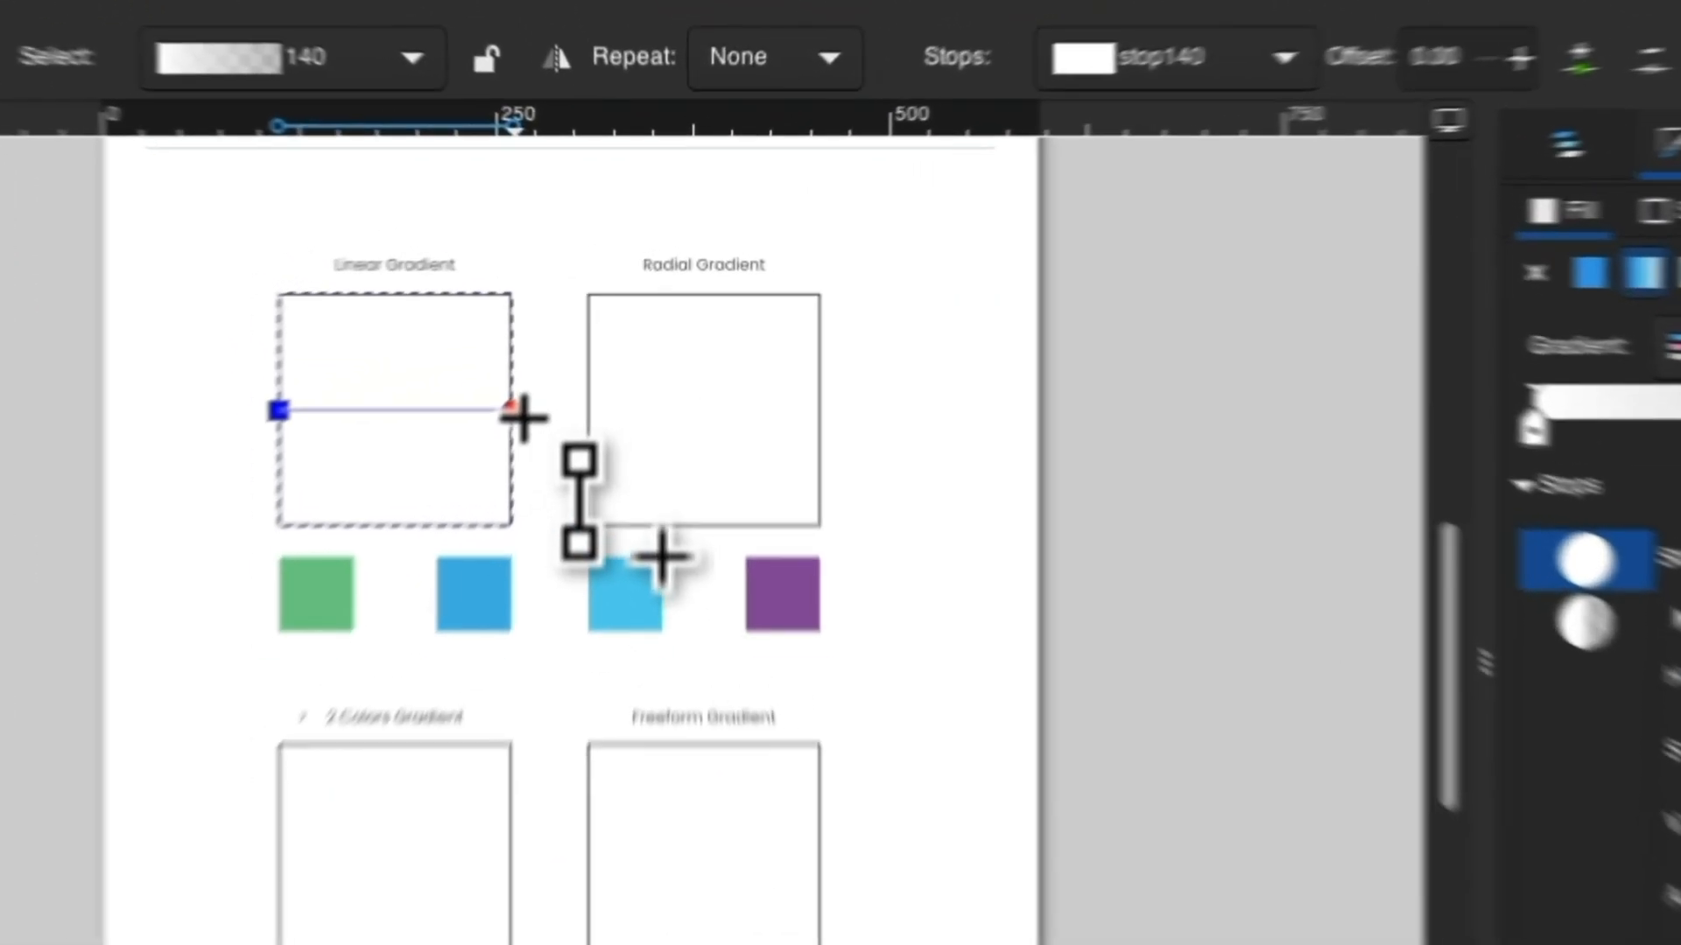
# Select the linear gradient's end stop and set its alpha to 100.
pyautogui.click(576, 337)
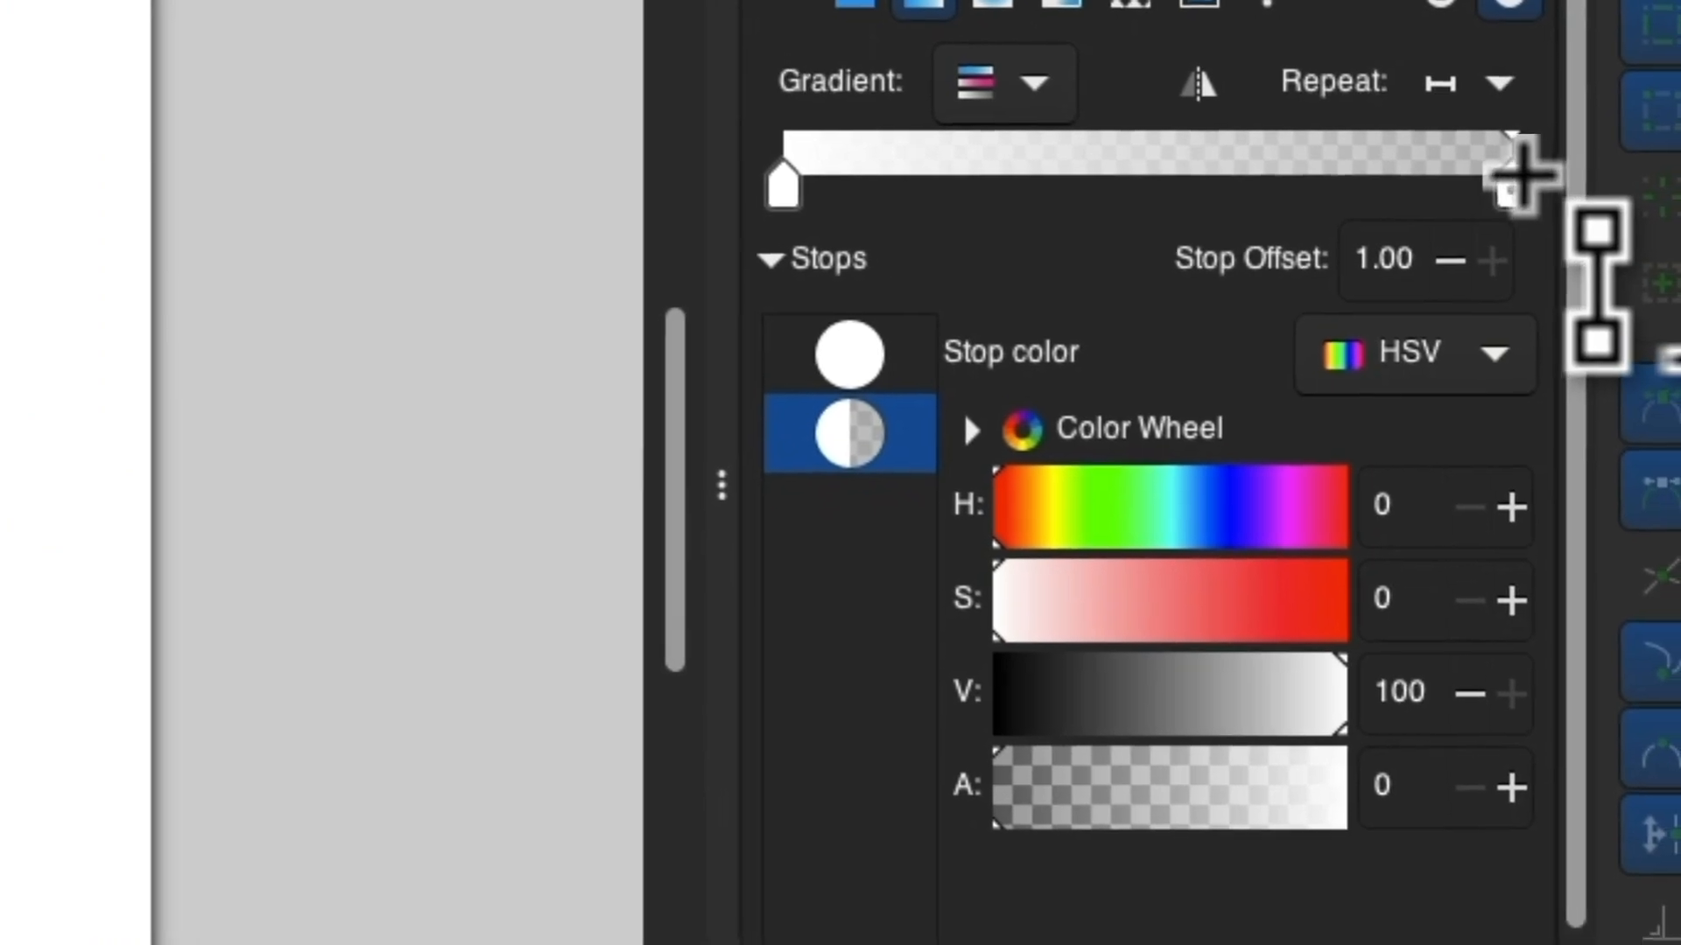
pyautogui.moveTo(1410, 792); pyautogui.dragTo(1325, 801)
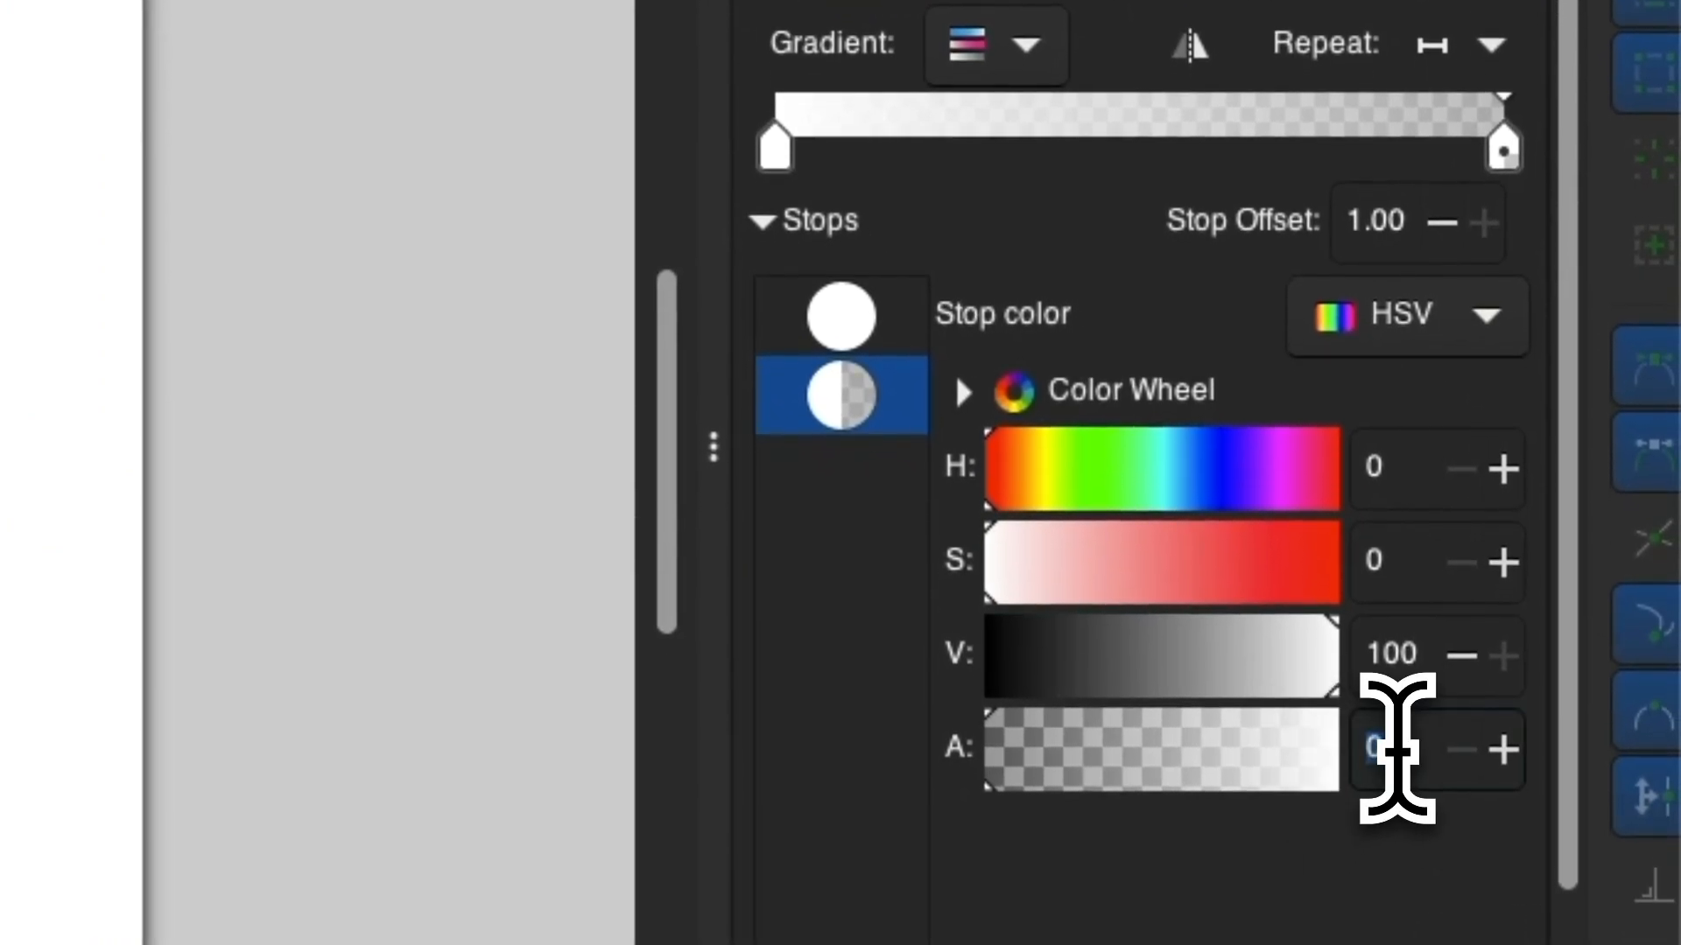
pyautogui.write('100')
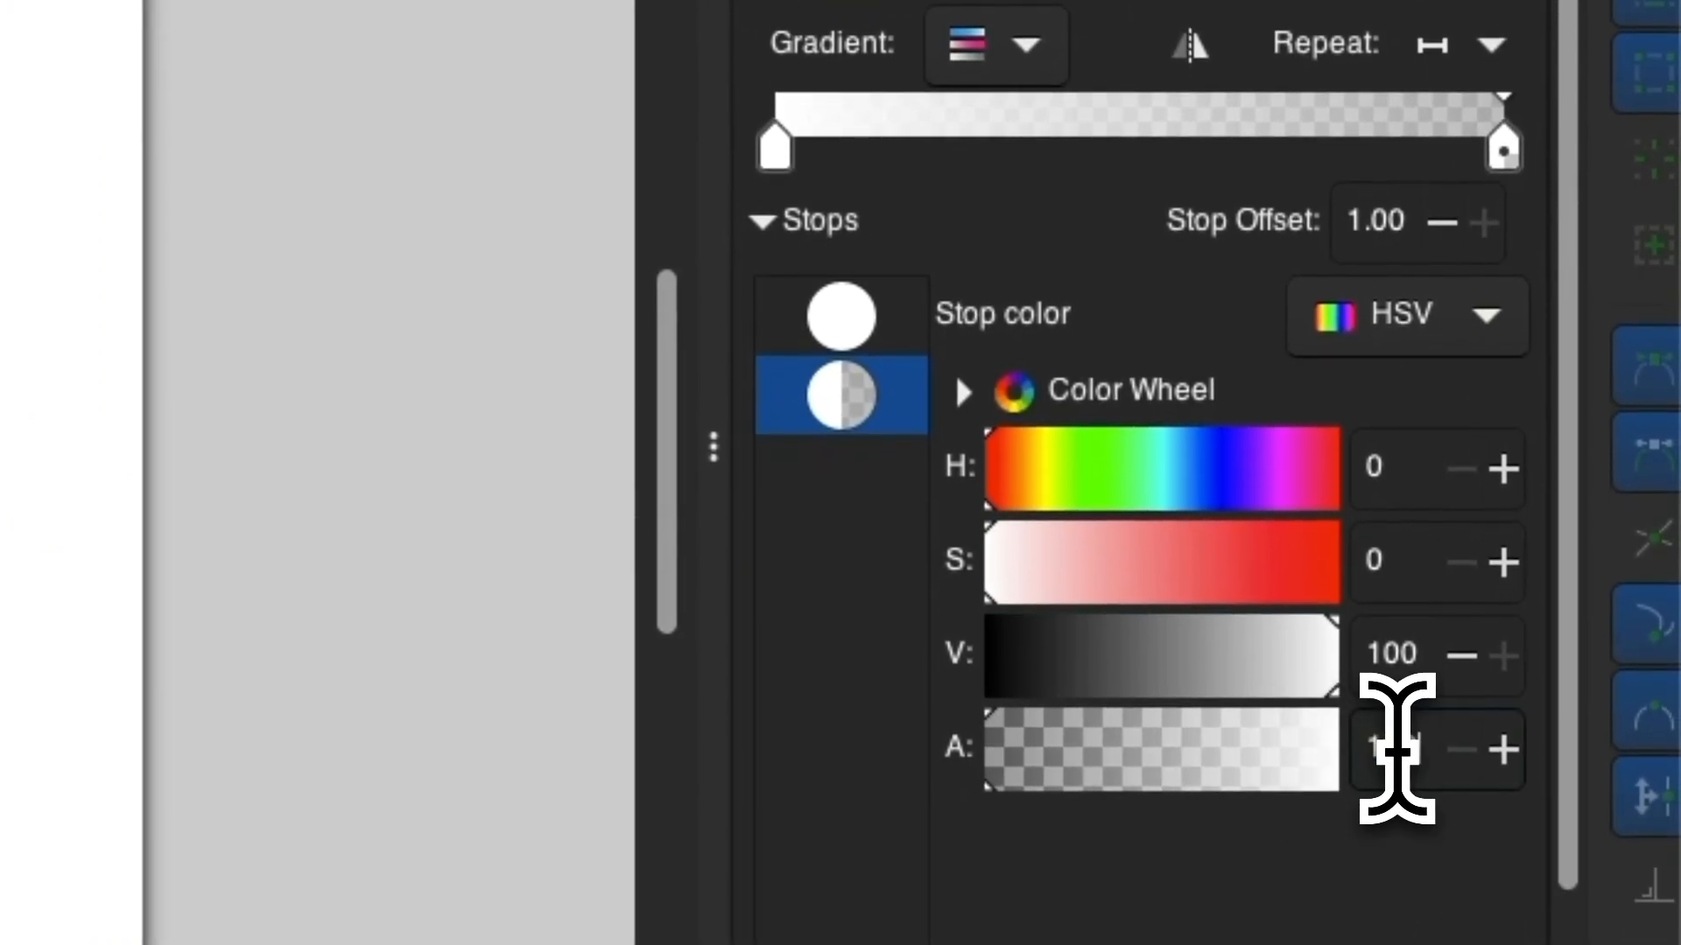
pyautogui.press('Return')
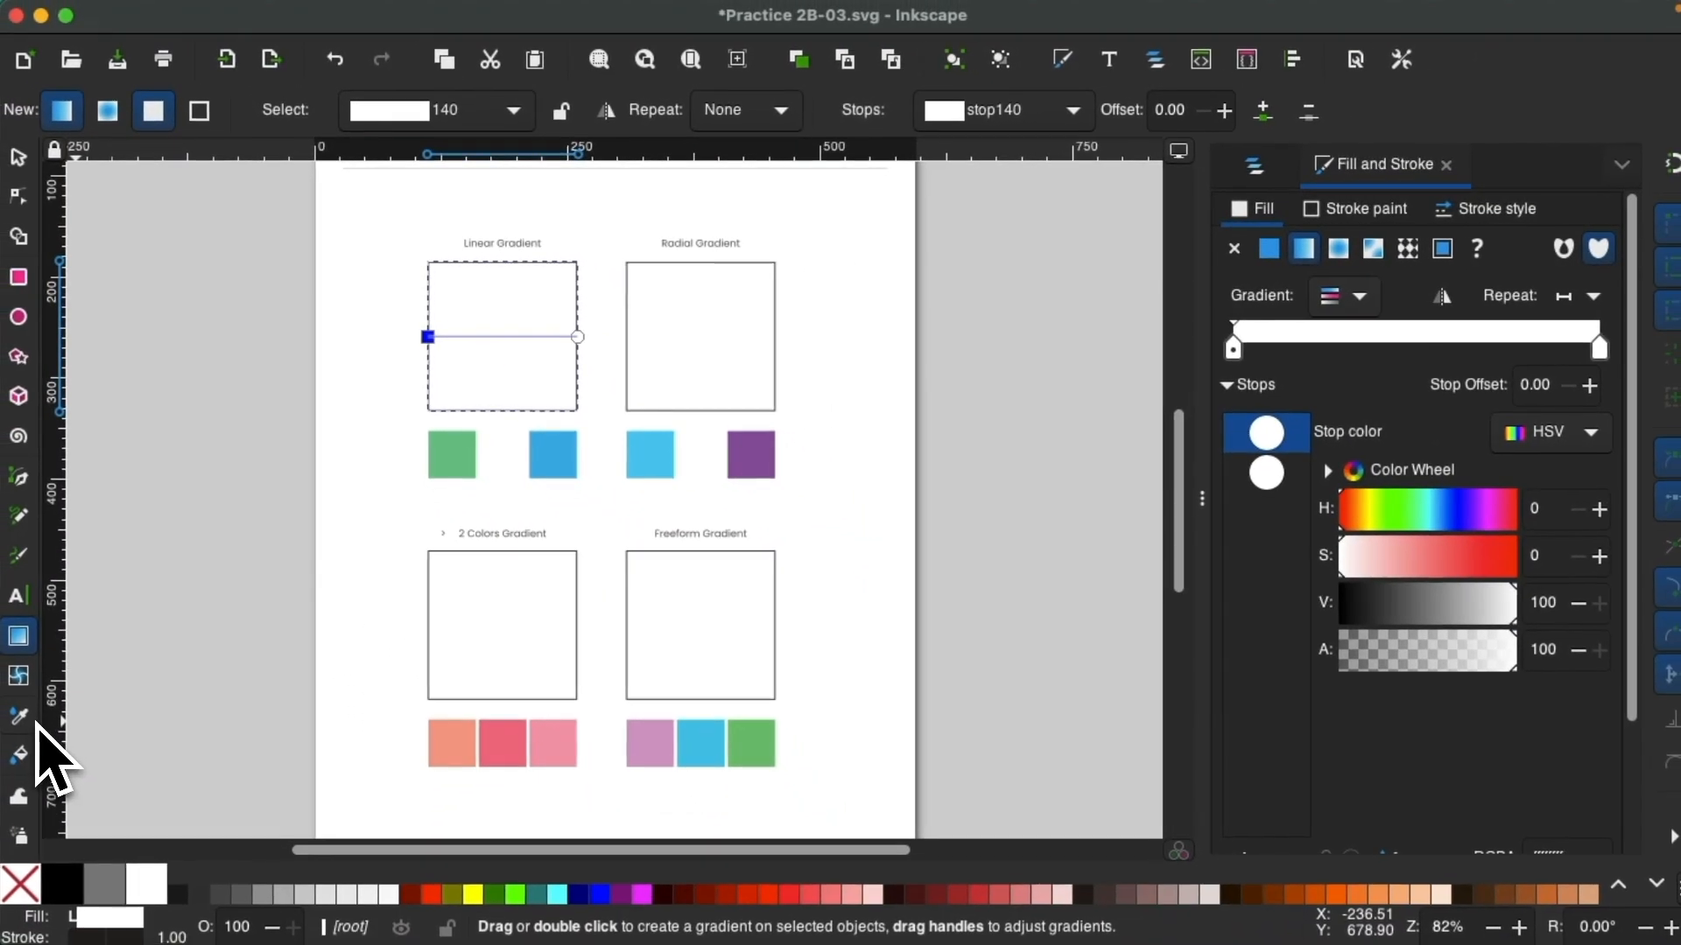
# Color the linear gradient's start stop green and its end stop blue by sampling the swatches beneath the square.
pyautogui.click(23, 717)
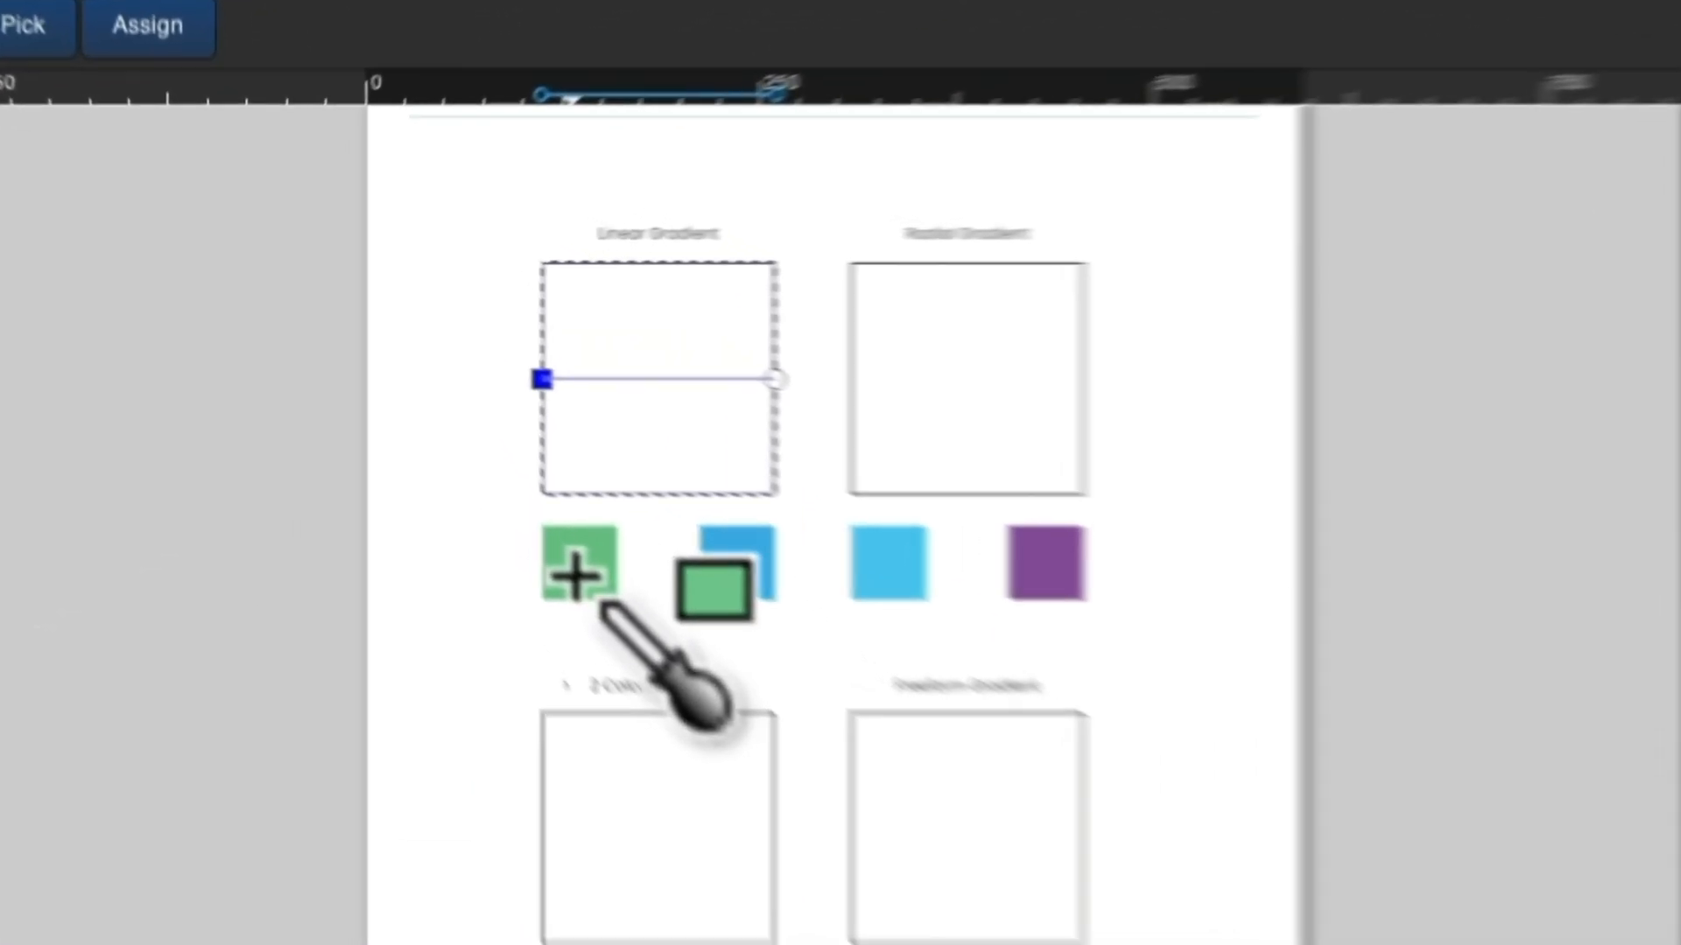
pyautogui.click(452, 461)
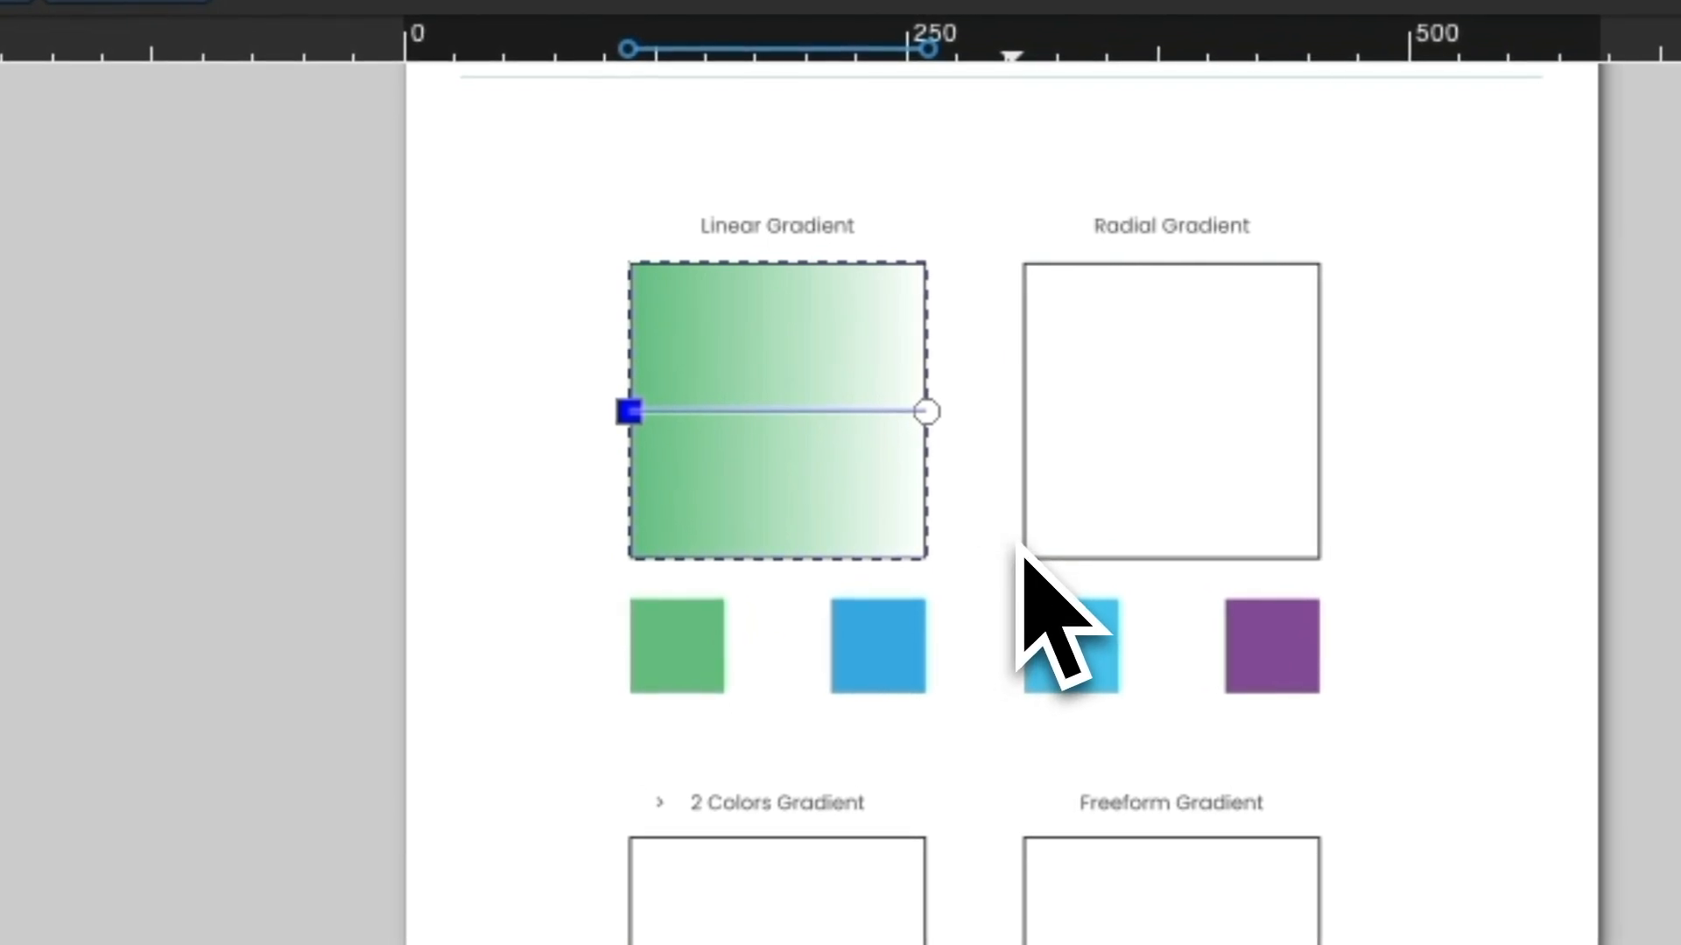
pyautogui.click(927, 412)
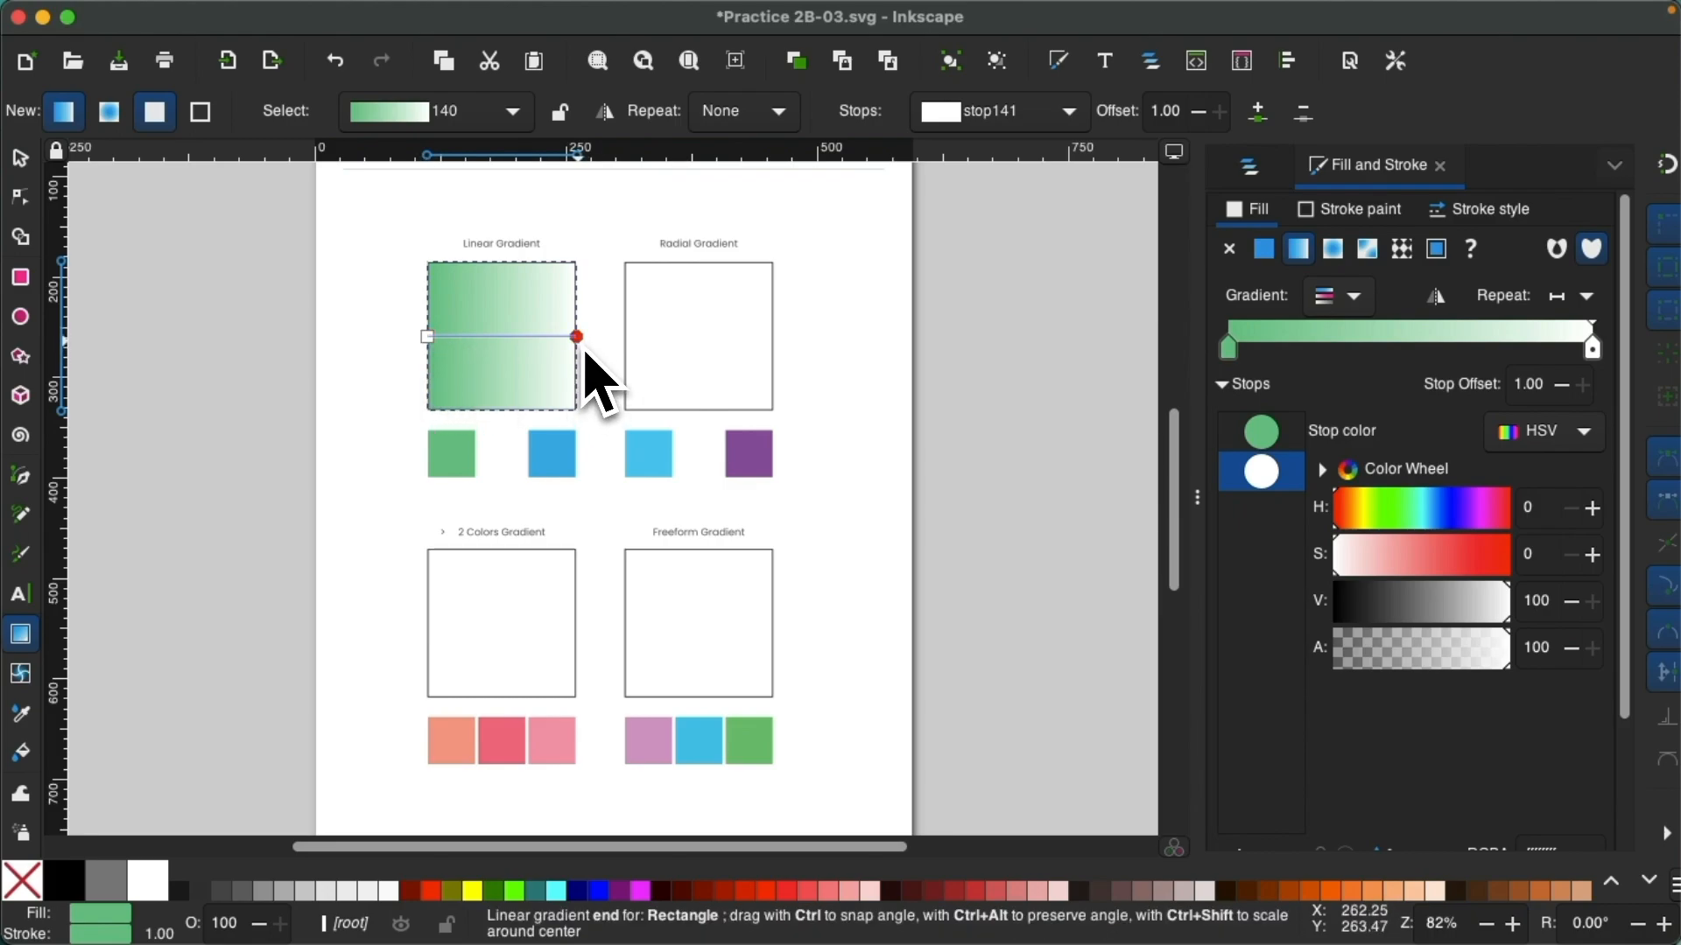
pyautogui.press('d')
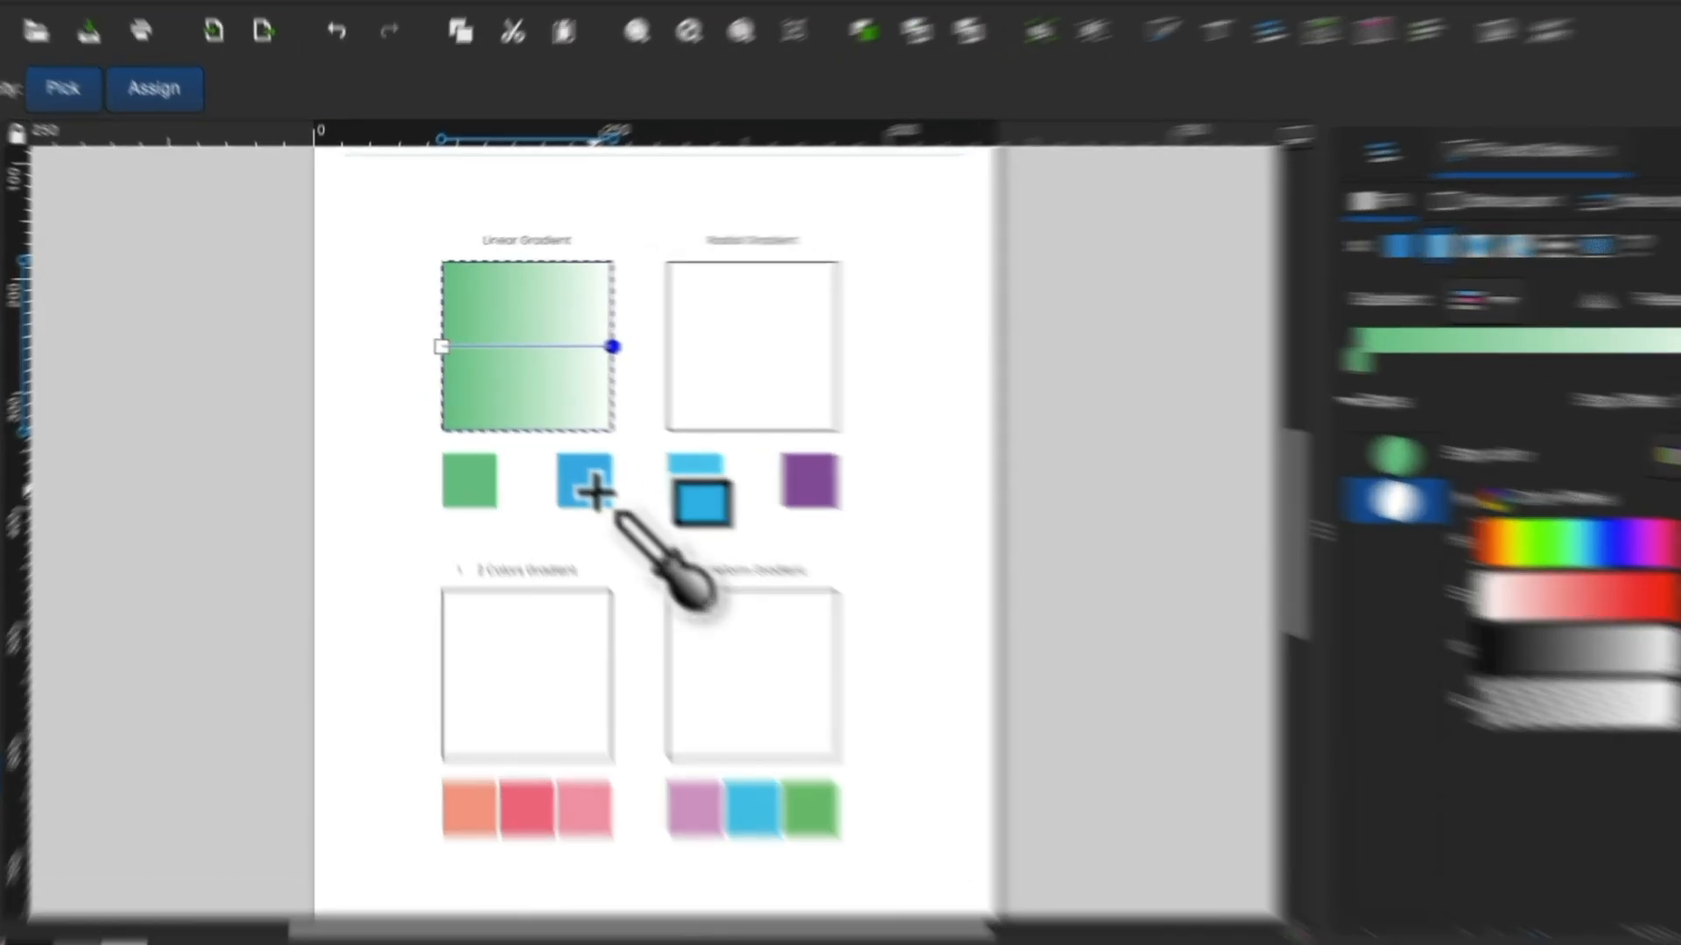
pyautogui.click(560, 461)
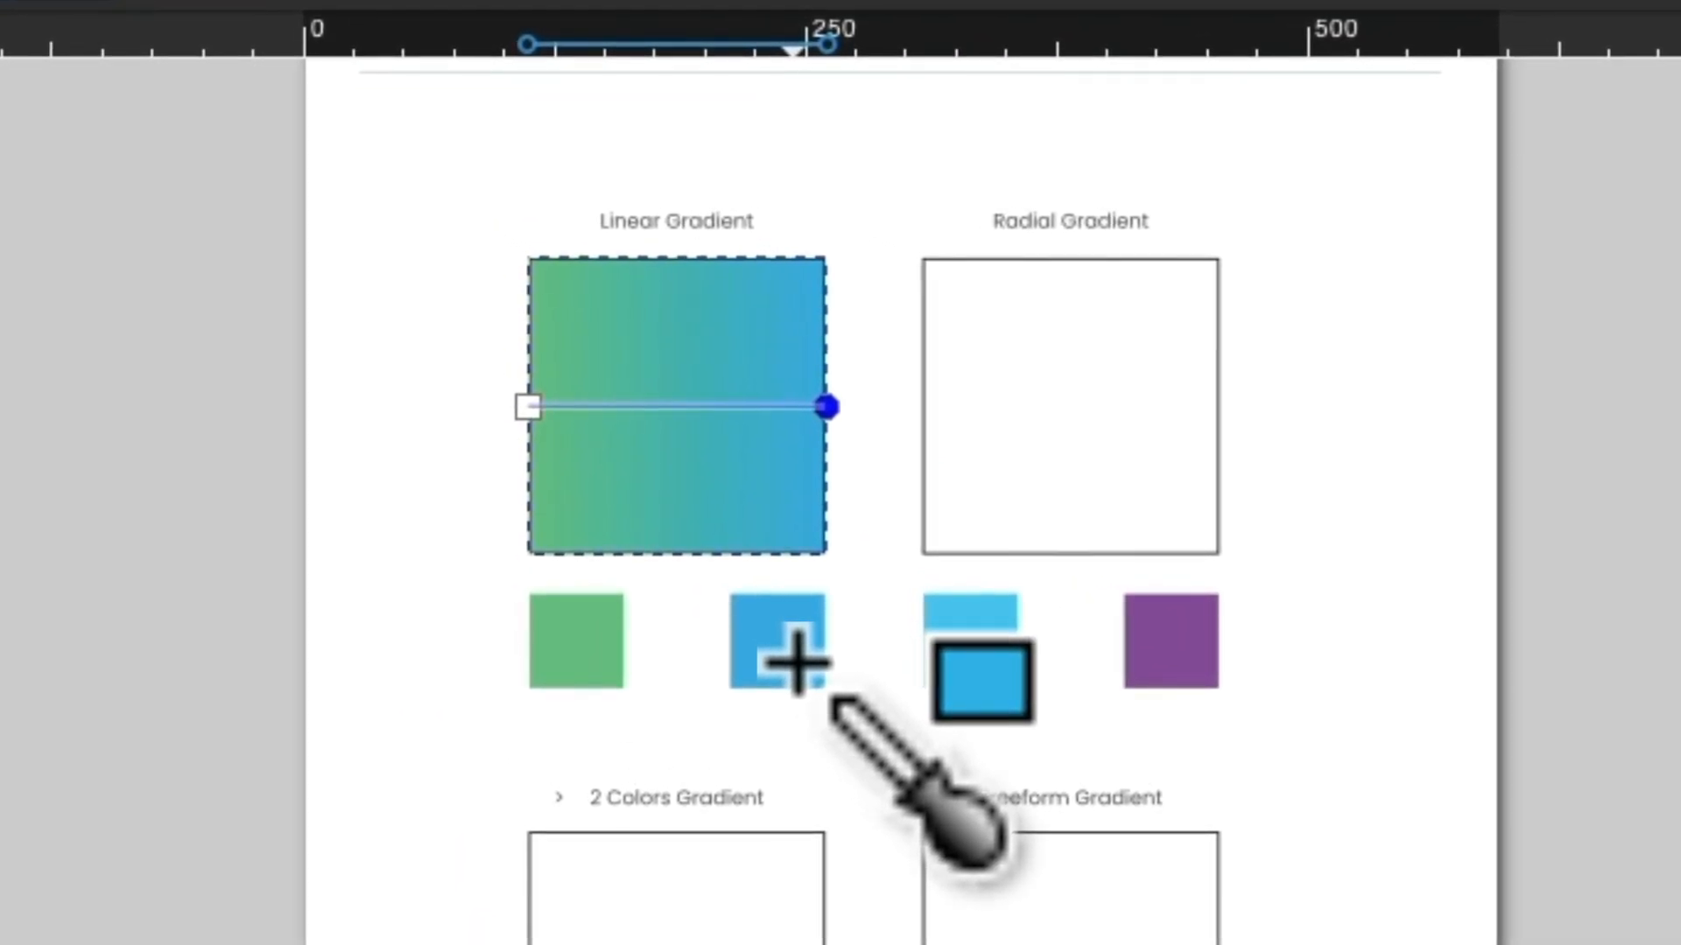
# Redraw the linear gradient in several directions, ending with a diagonal from green at the upper left to blue at the lower right.
pyautogui.press('g')
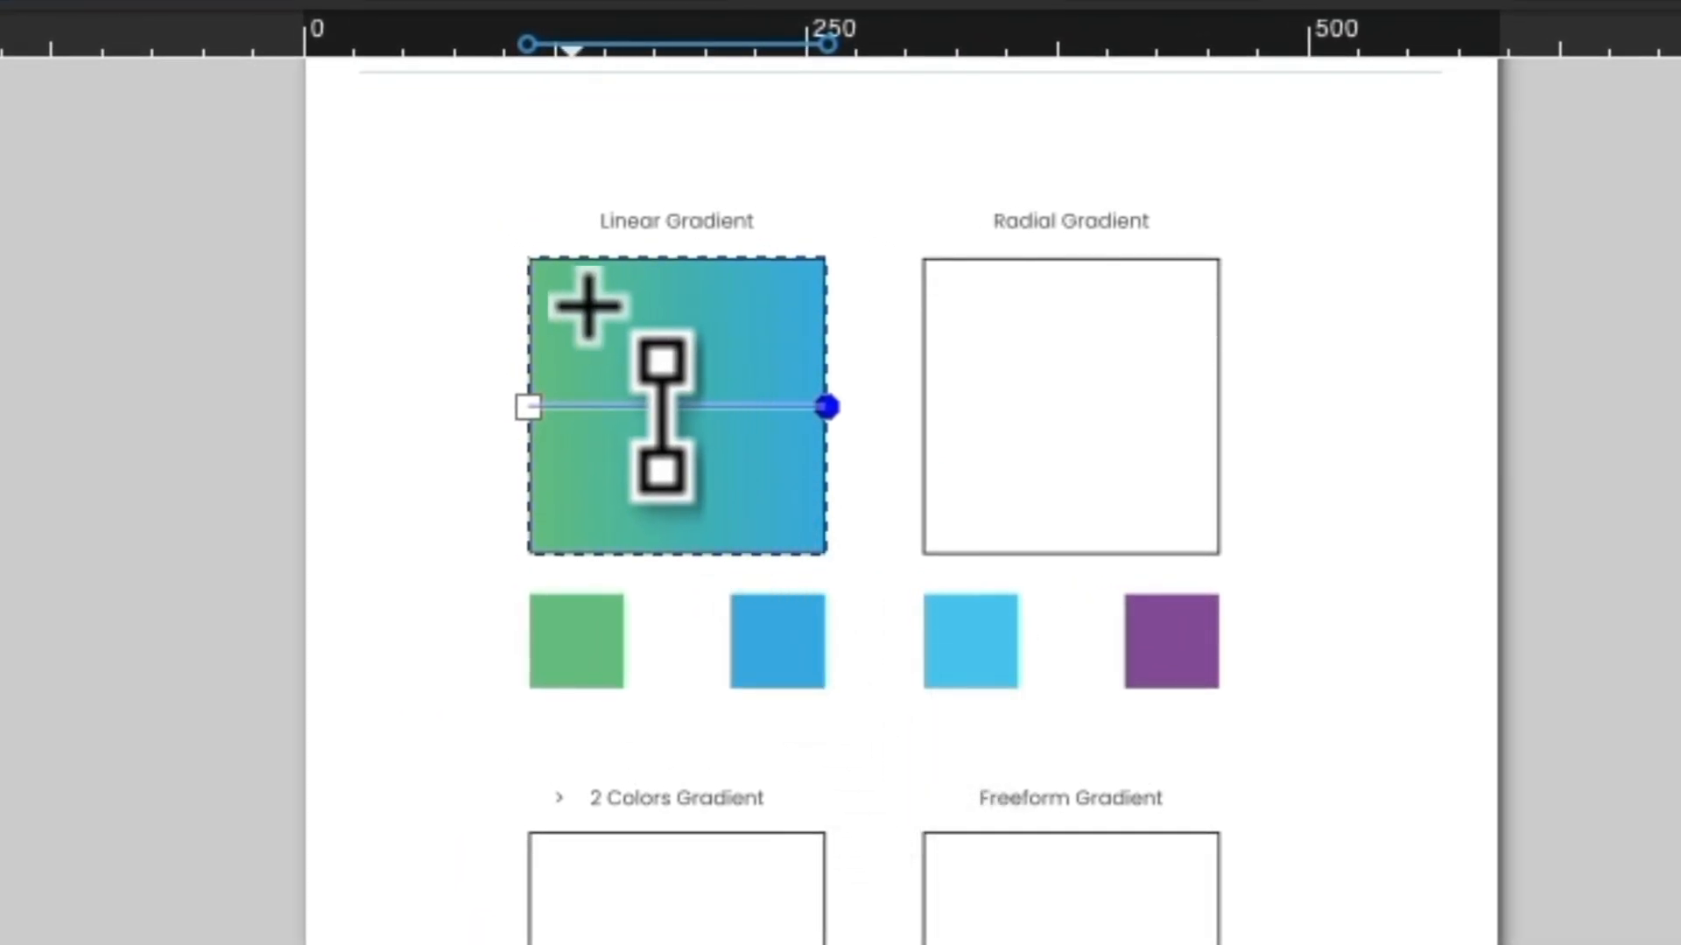
pyautogui.moveTo(570, 292); pyautogui.dragTo(852, 529)
pyautogui.moveTo(826, 314); pyautogui.dragTo(748, 272)
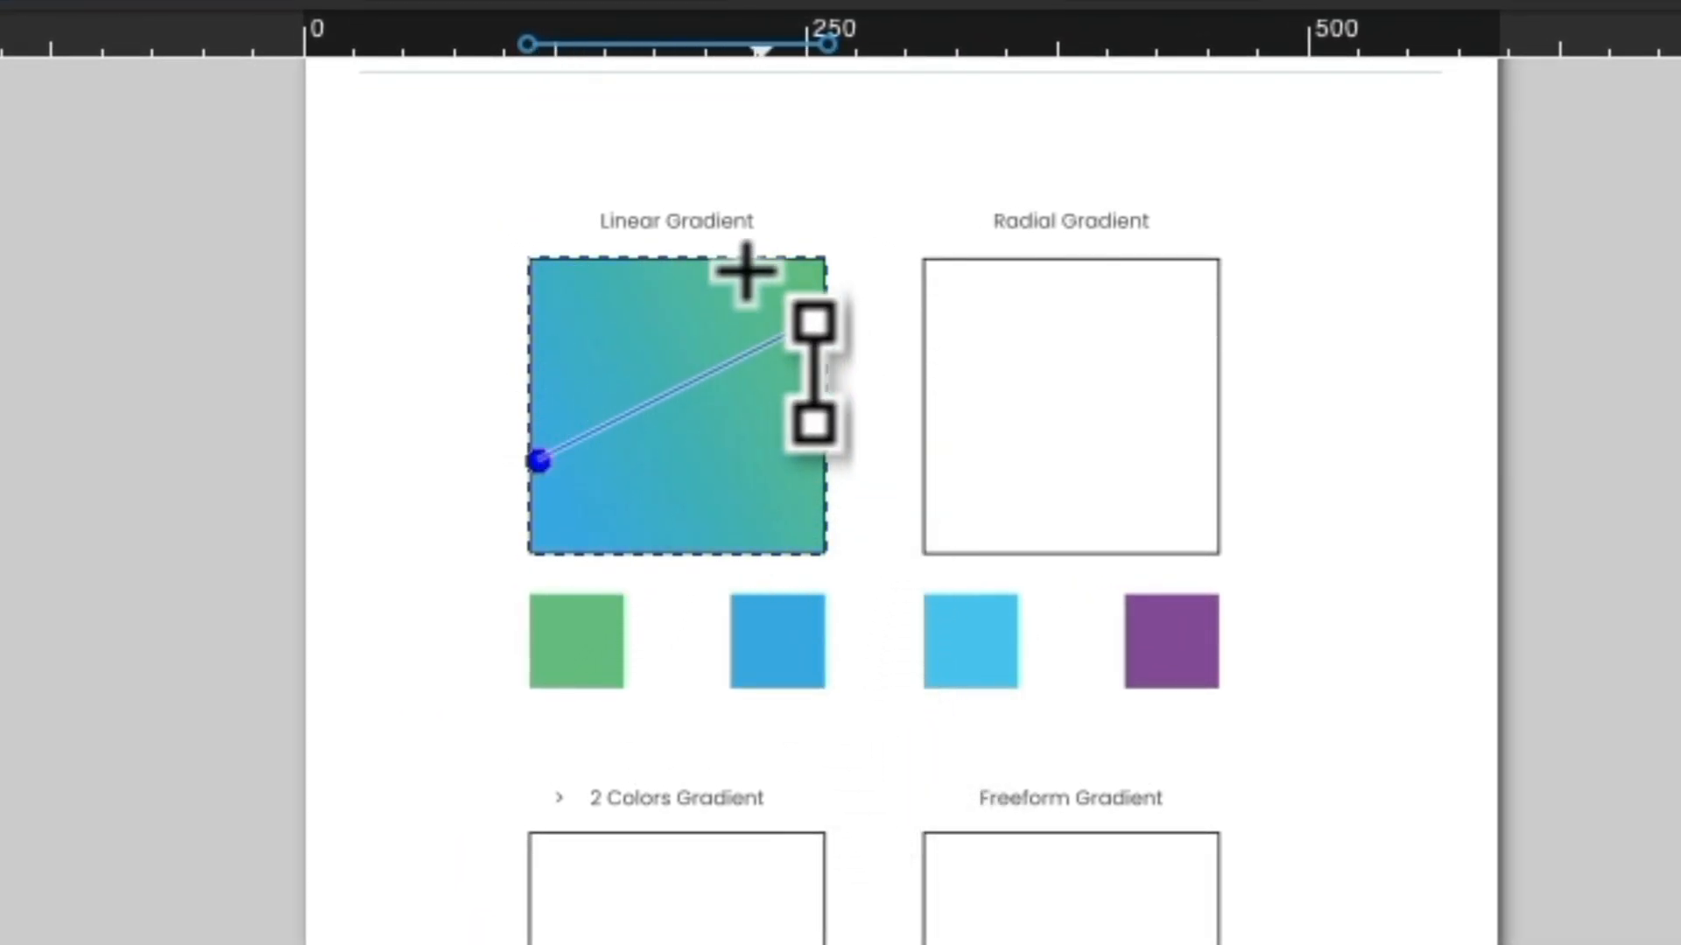
pyautogui.moveTo(536, 457); pyautogui.dragTo(437, 585)
pyautogui.moveTo(589, 304); pyautogui.dragTo(821, 593)
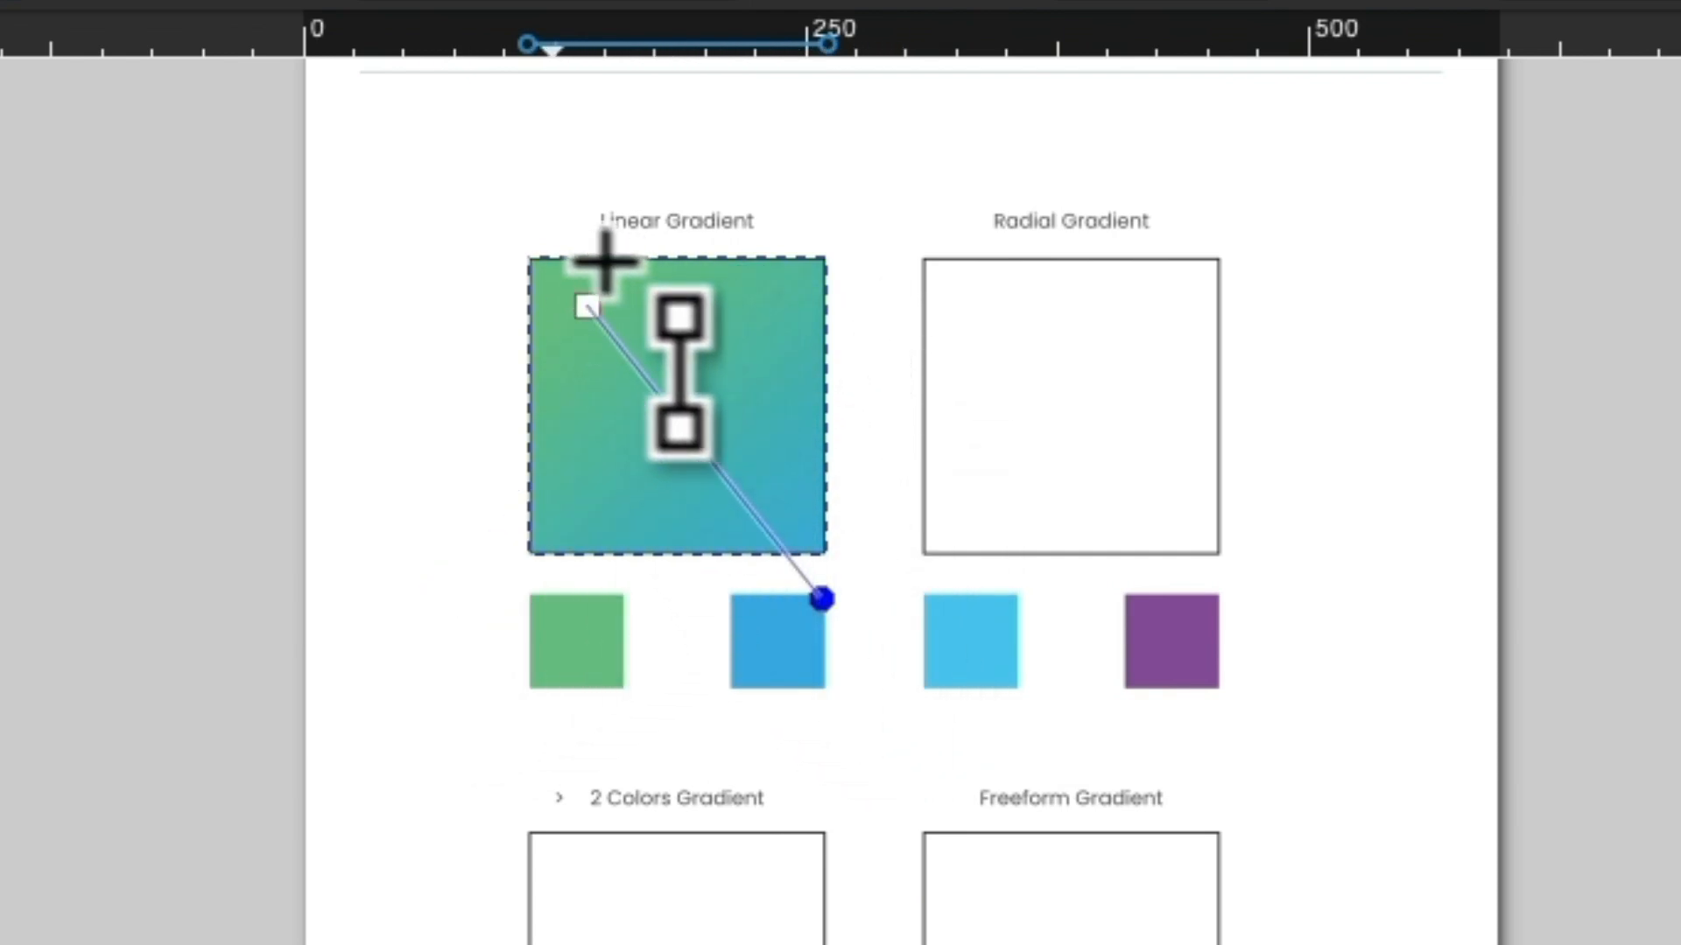
pyautogui.moveTo(533, 219); pyautogui.dragTo(799, 600)
pyautogui.moveTo(853, 417); pyautogui.dragTo(822, 528)
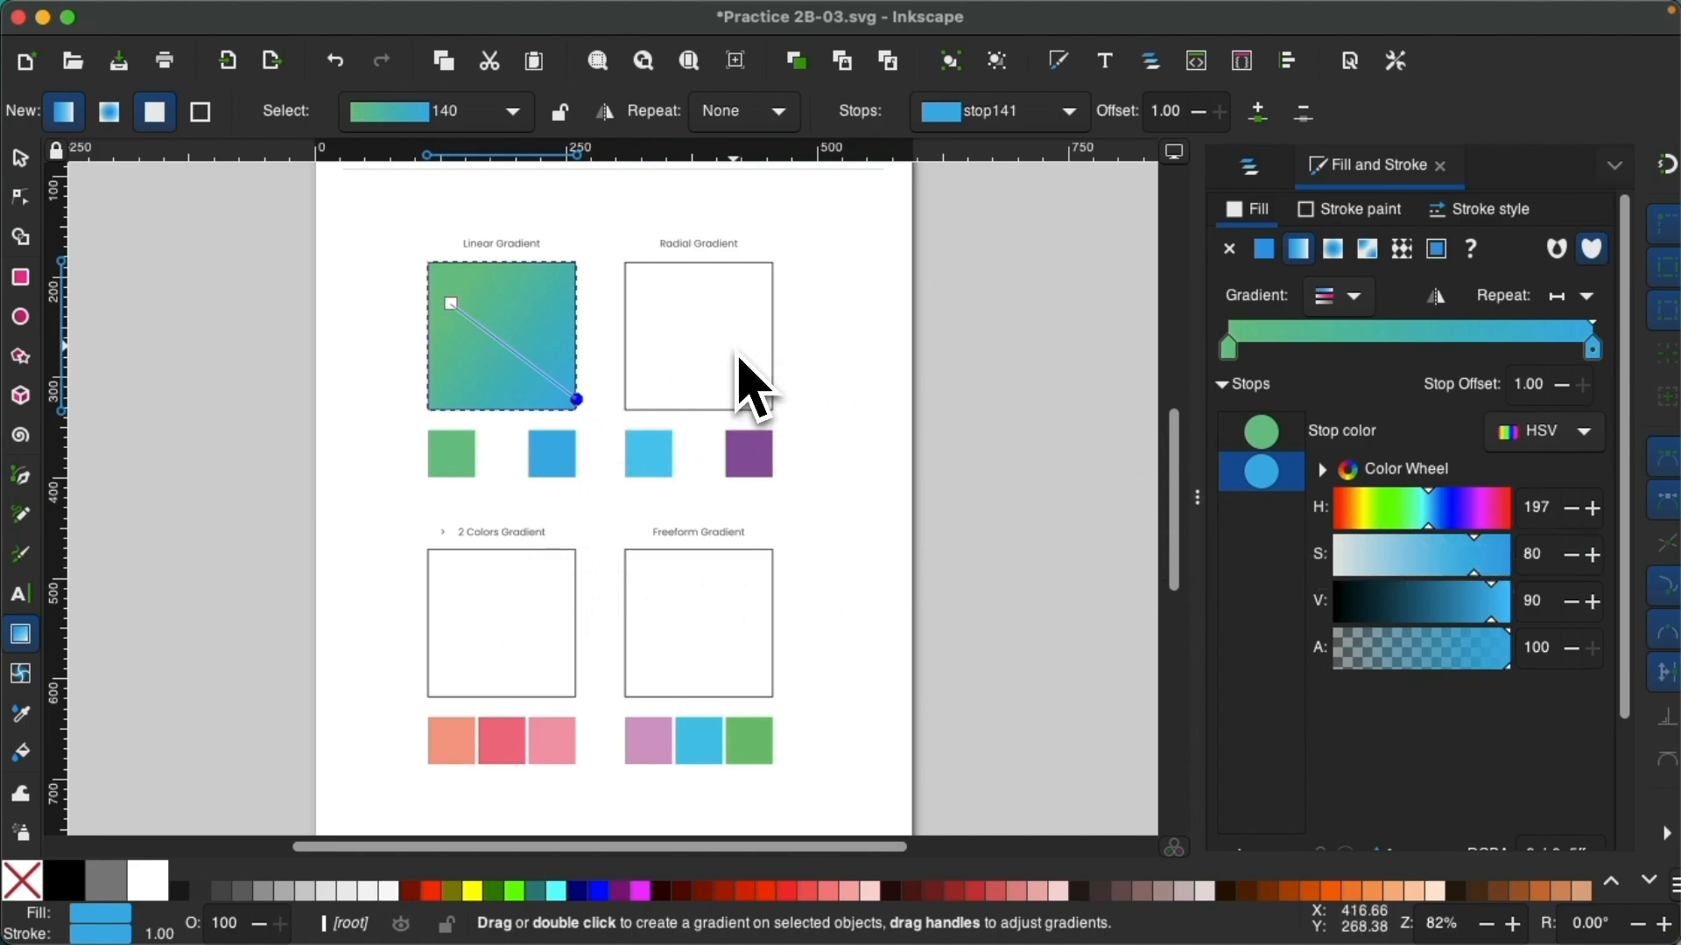
# Select the Radial Gradient square, add a gradient fill and change it to a radial gradient.
pyautogui.press('s')
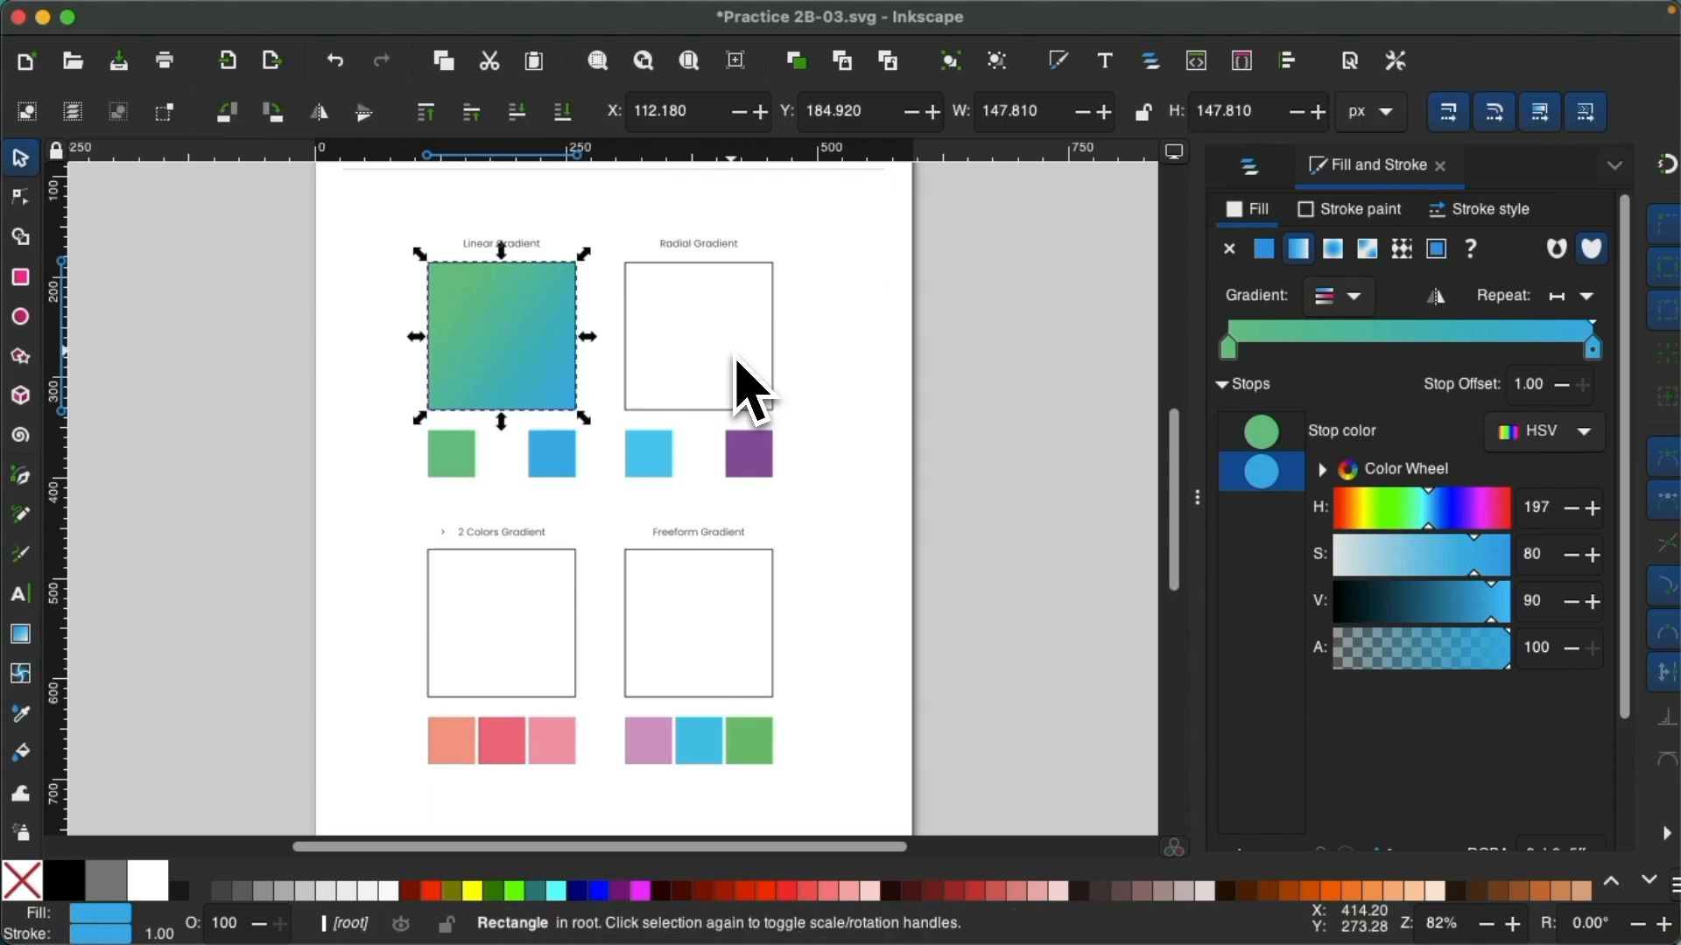
pyautogui.click(726, 343)
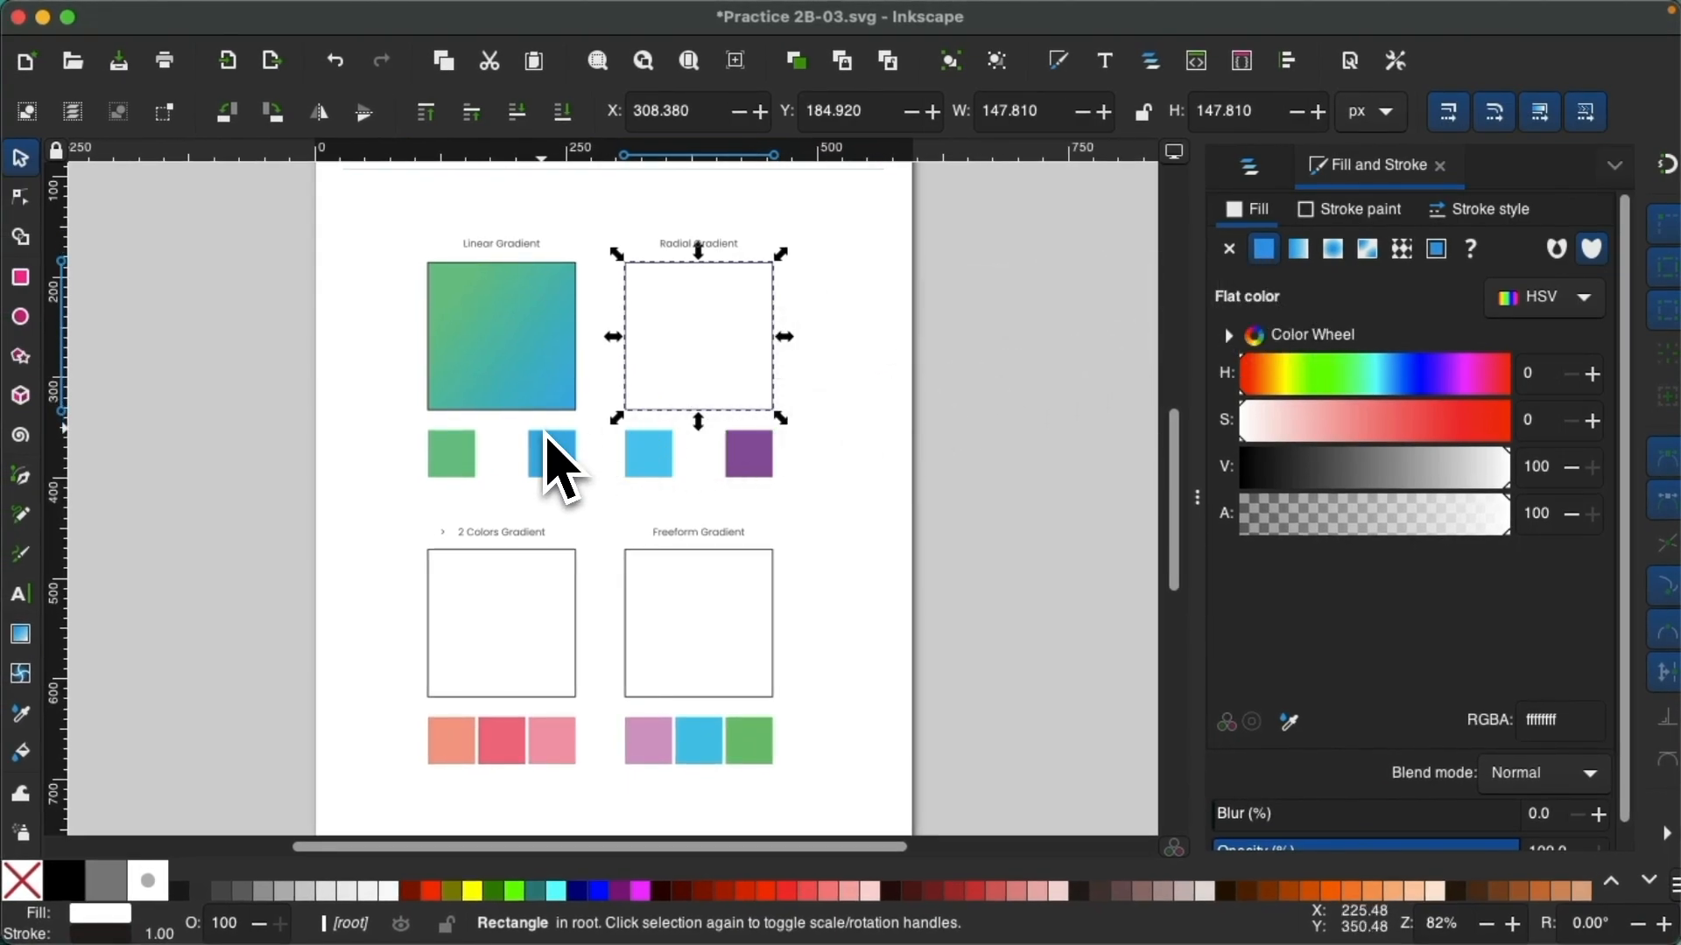
pyautogui.press('g')
pyautogui.doubleClick(698, 345)
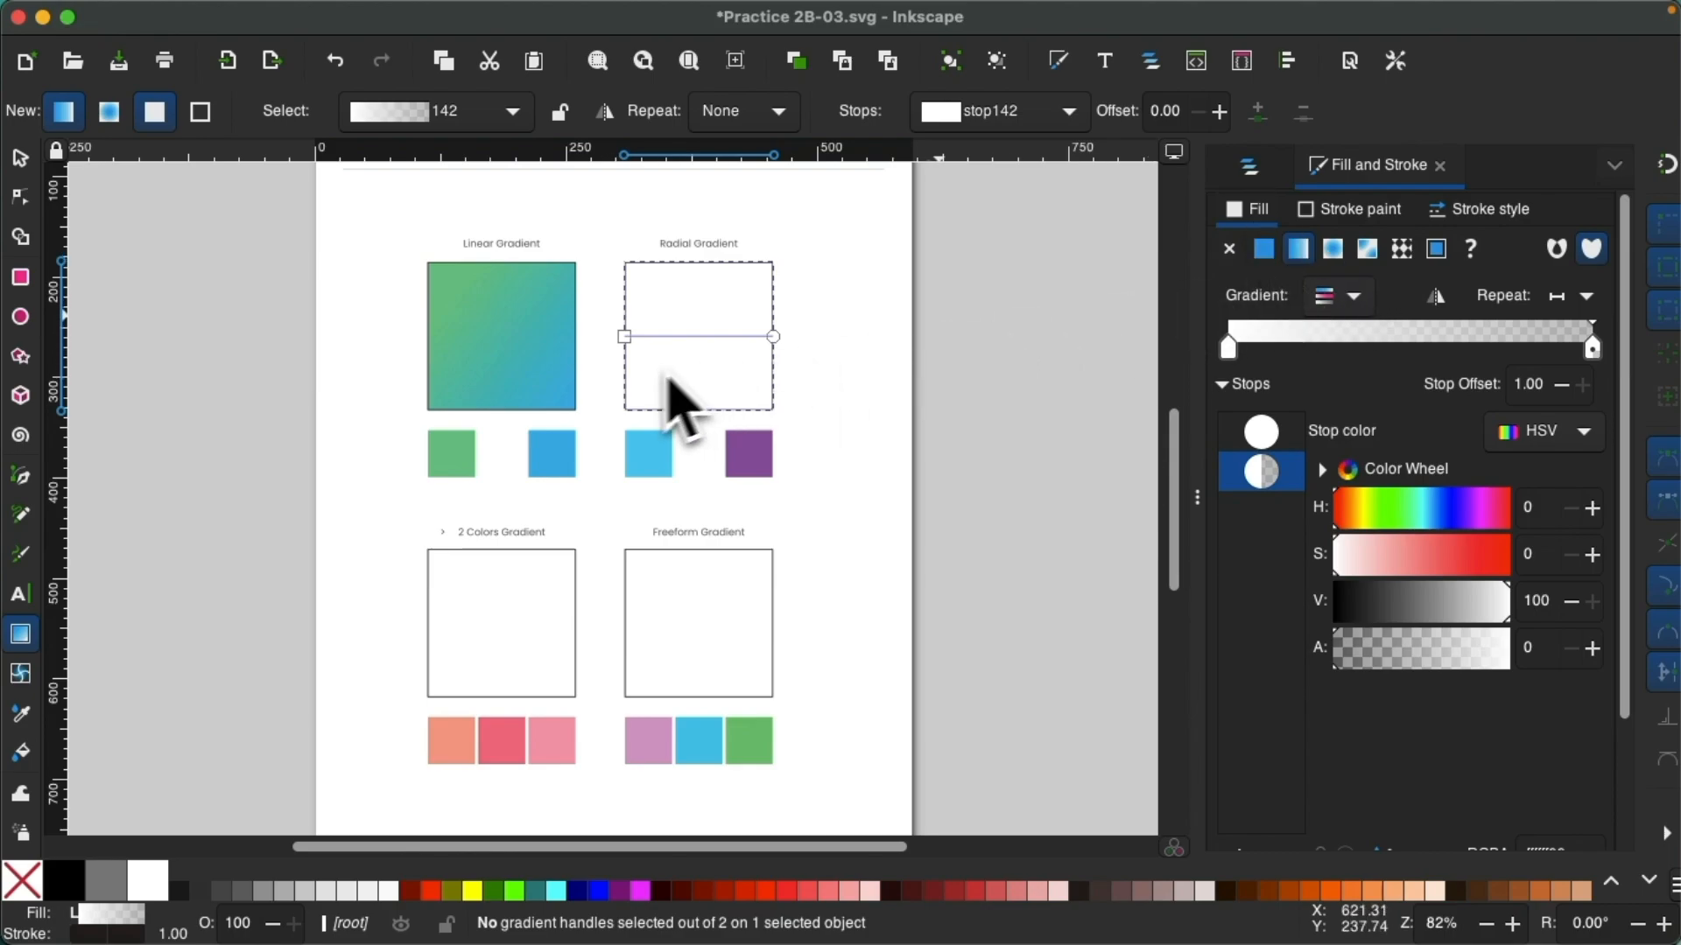
pyautogui.click(1334, 251)
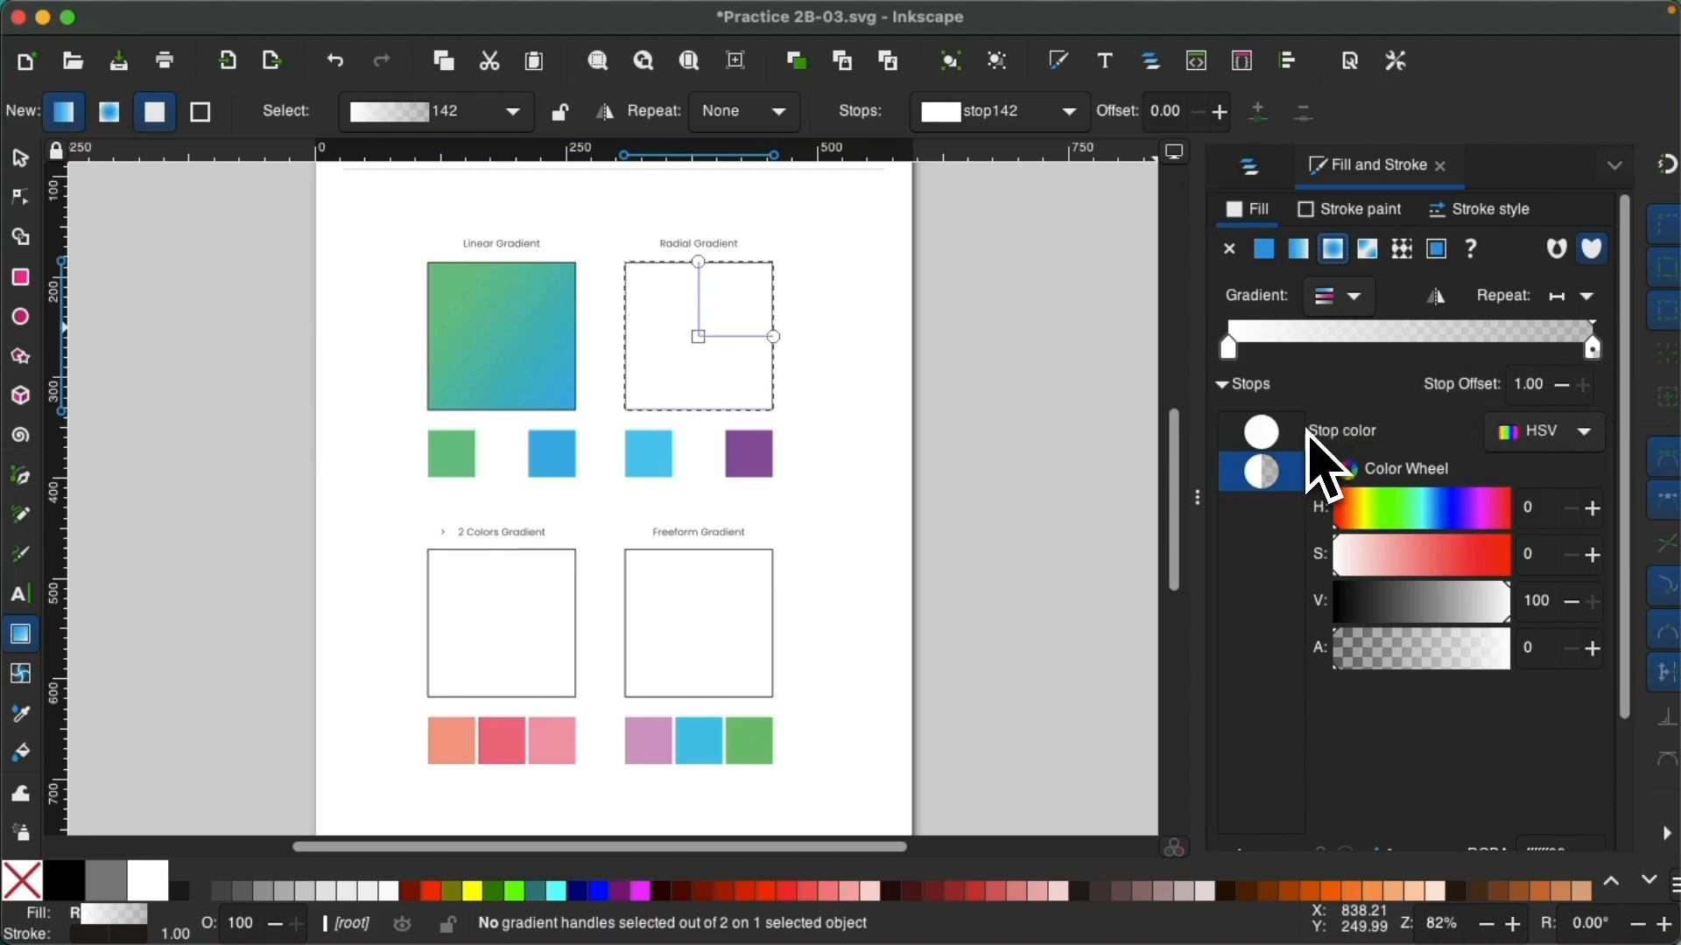
# Color the radial gradient's center stop light blue by sampling the swatch beneath the square.
pyautogui.click(1283, 439)
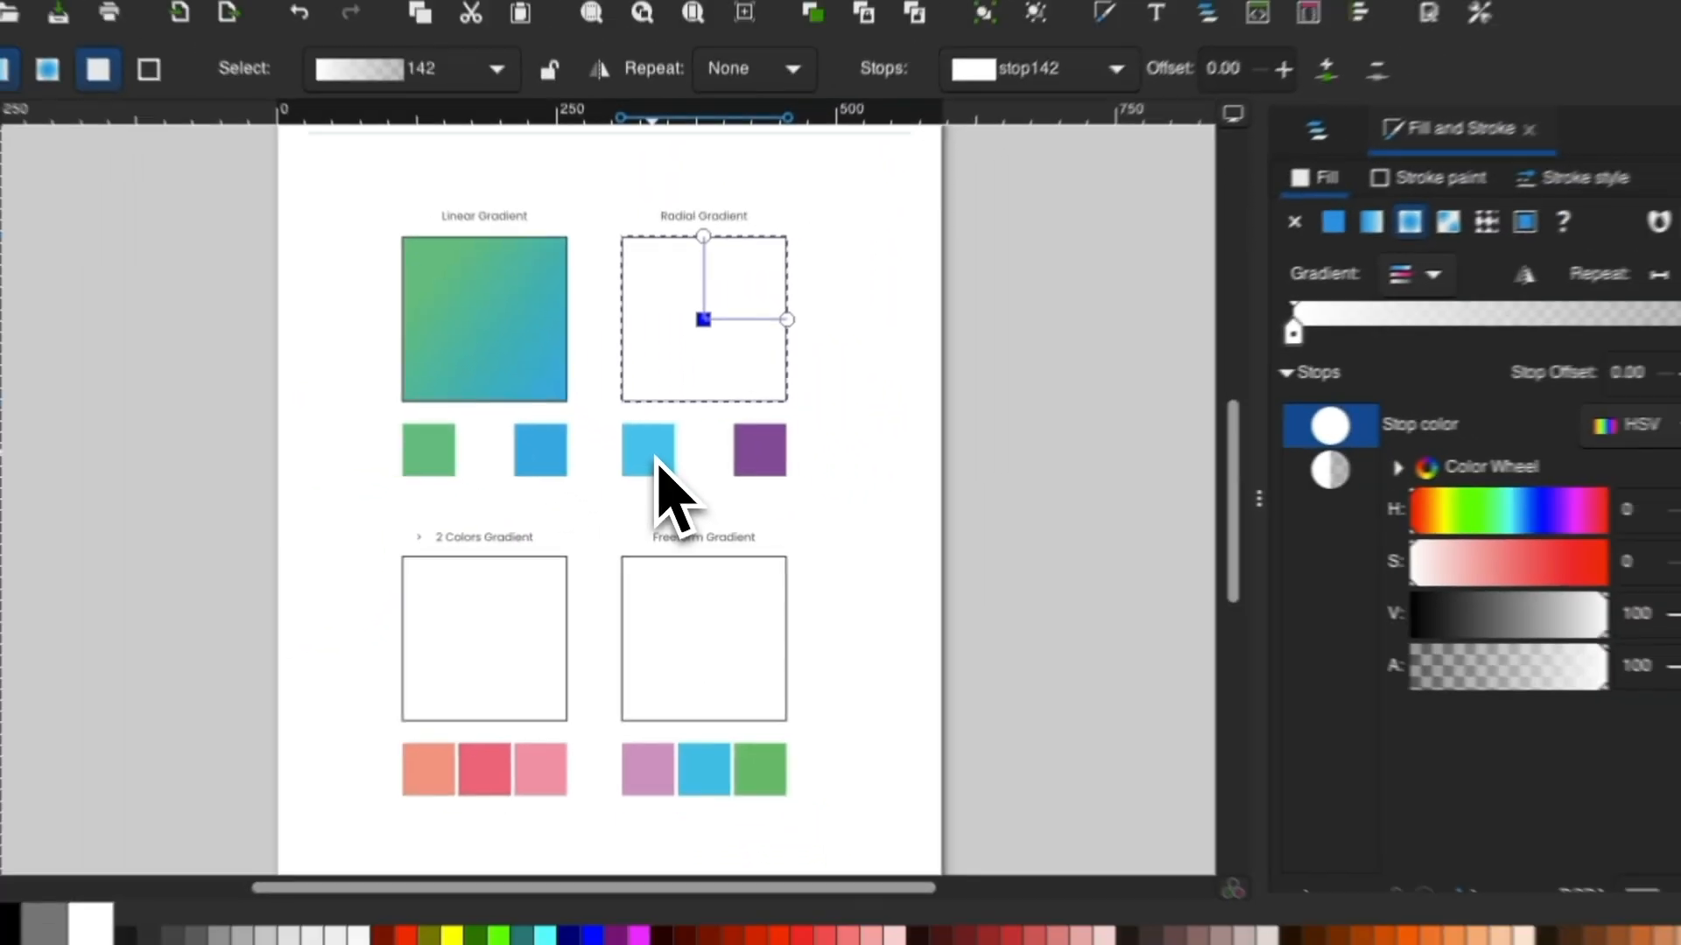
pyautogui.press('d')
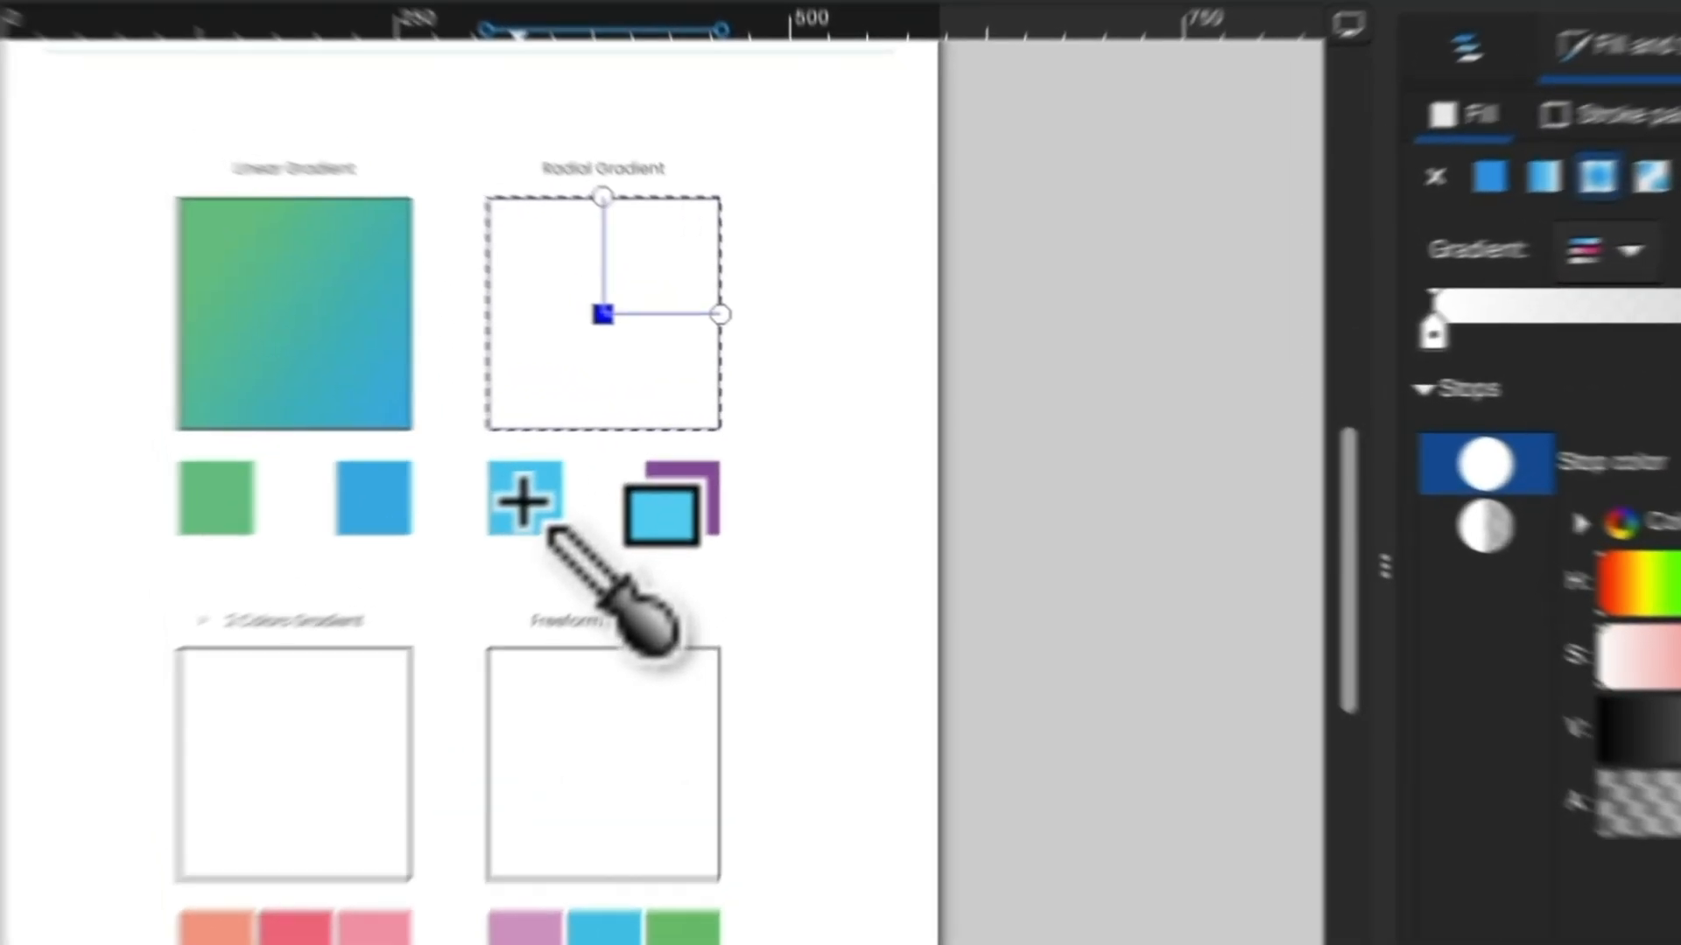
pyautogui.click(647, 452)
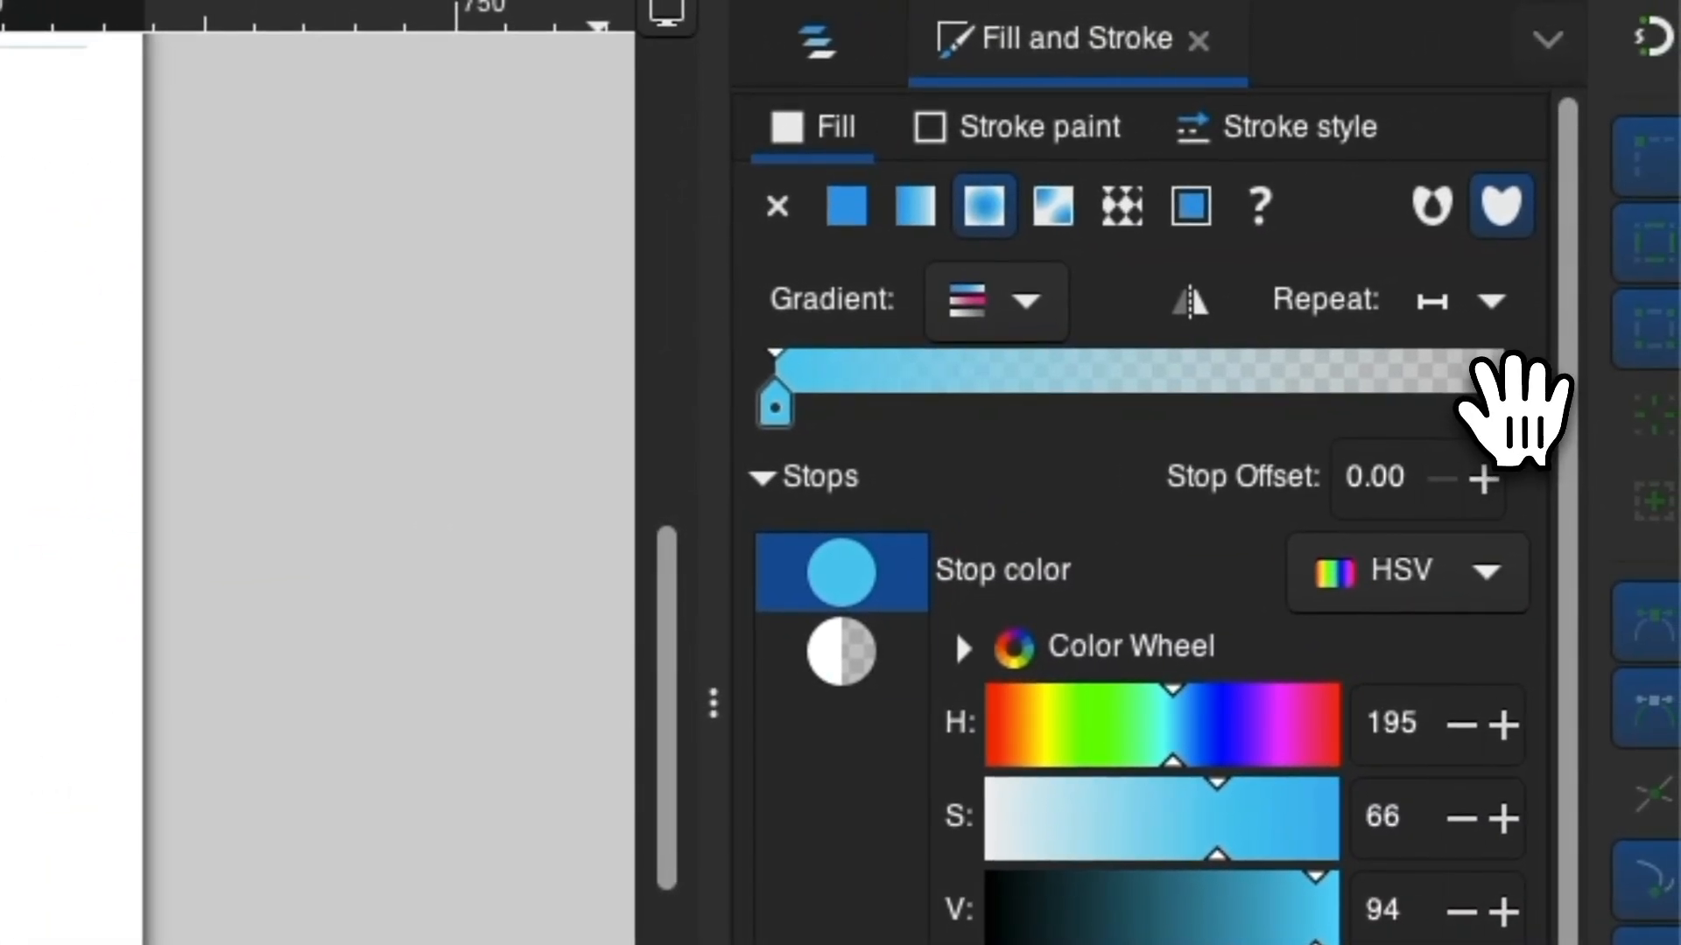
# Select the radial gradient's outer and center handles in turn with the Gradient tool to see which stop each controls.
pyautogui.click(1501, 404)
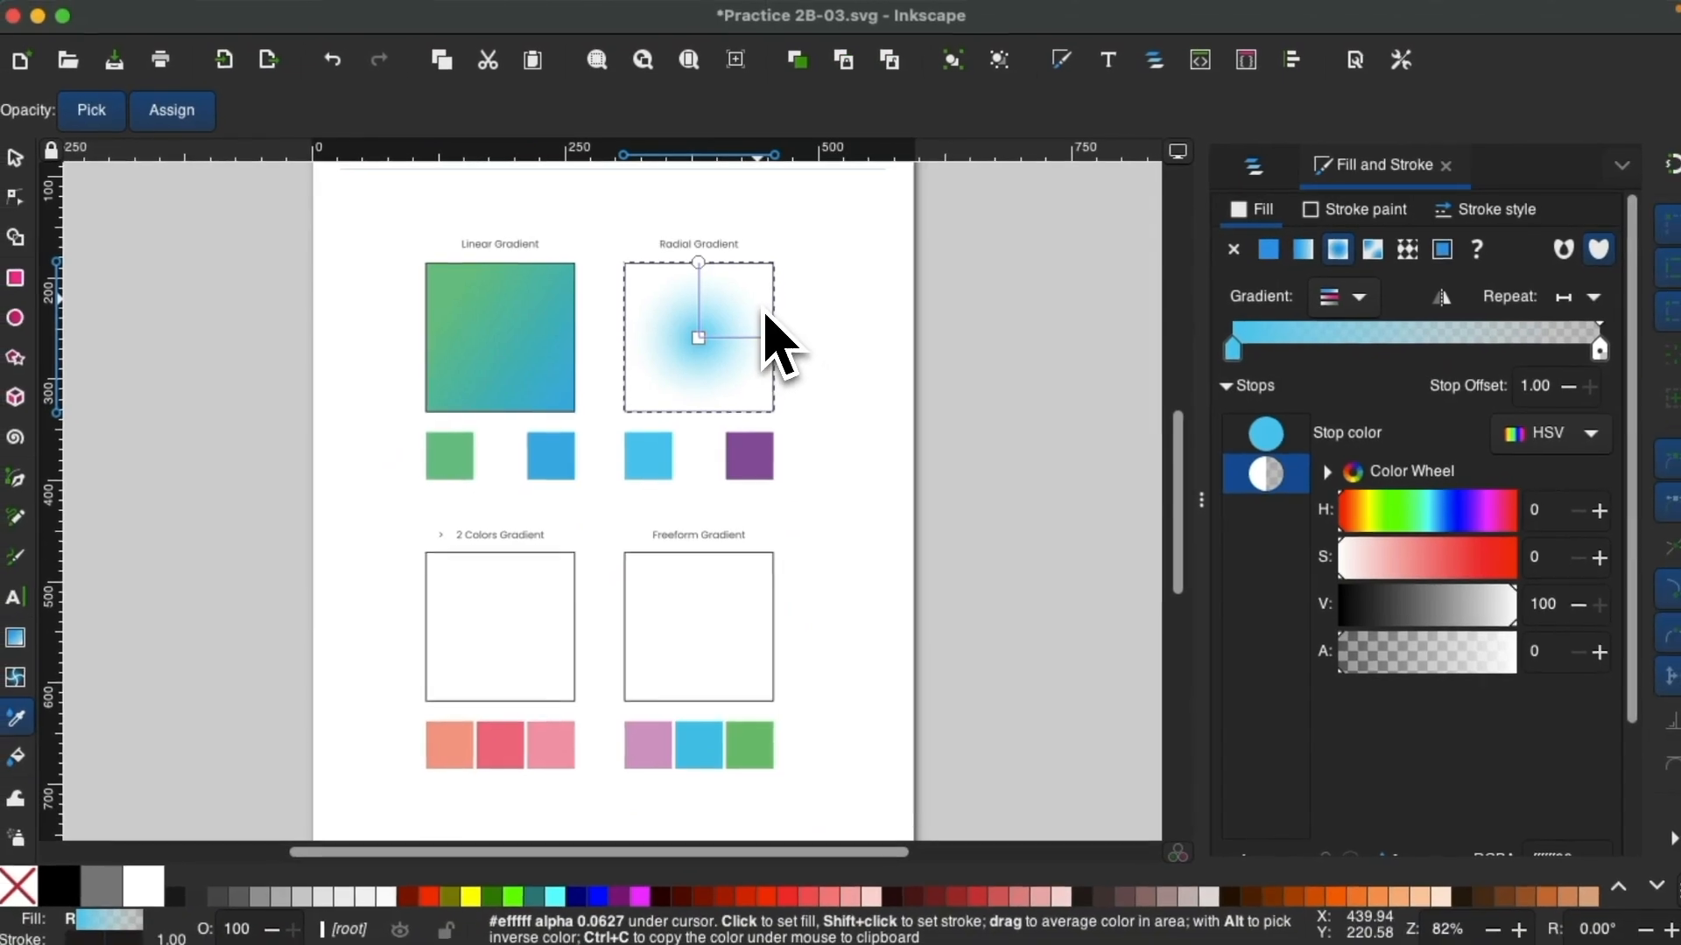
pyautogui.press('g')
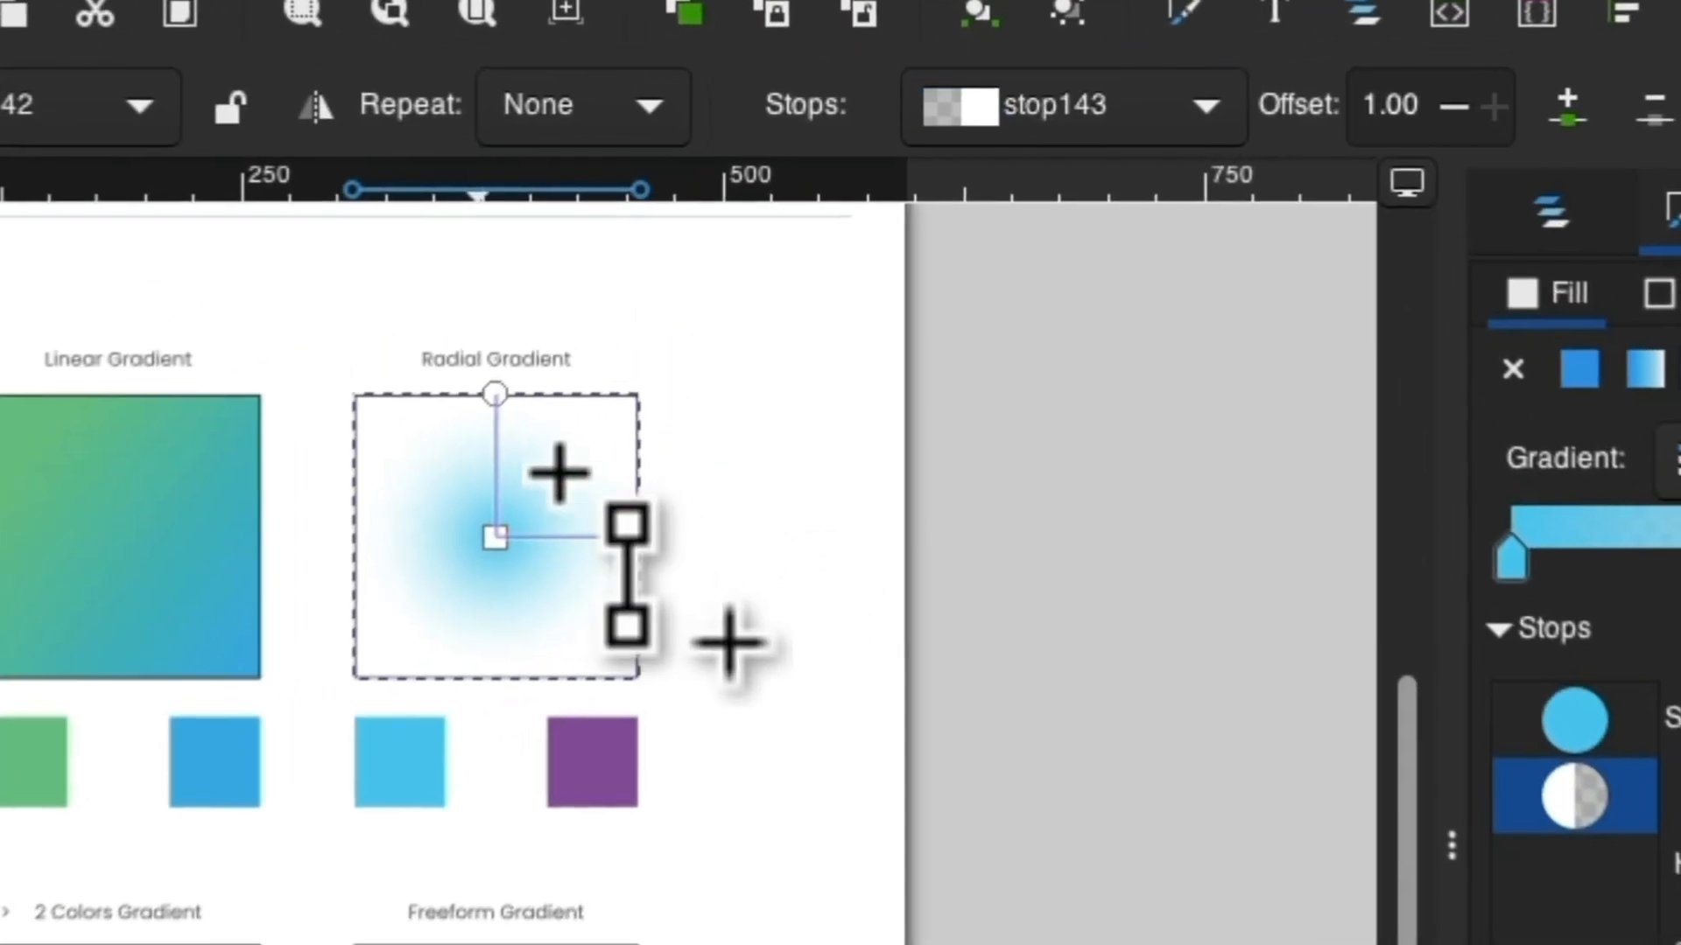
pyautogui.click(495, 394)
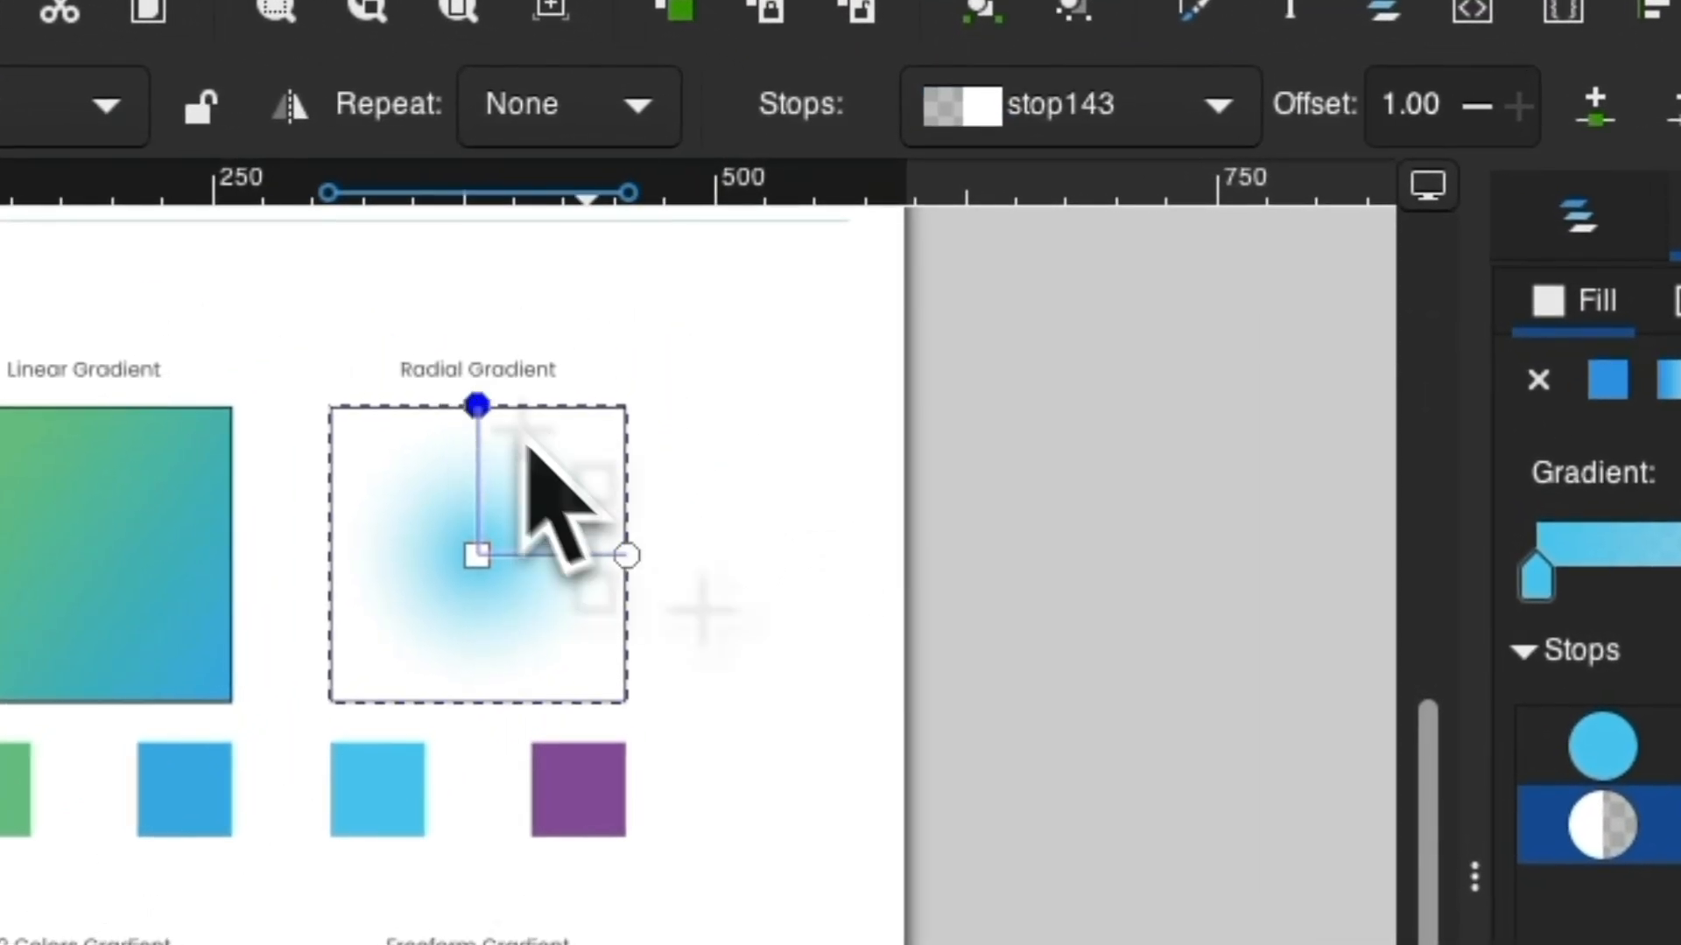
pyautogui.keyDown('shift'); pyautogui.click(628, 553); pyautogui.keyUp('shift')
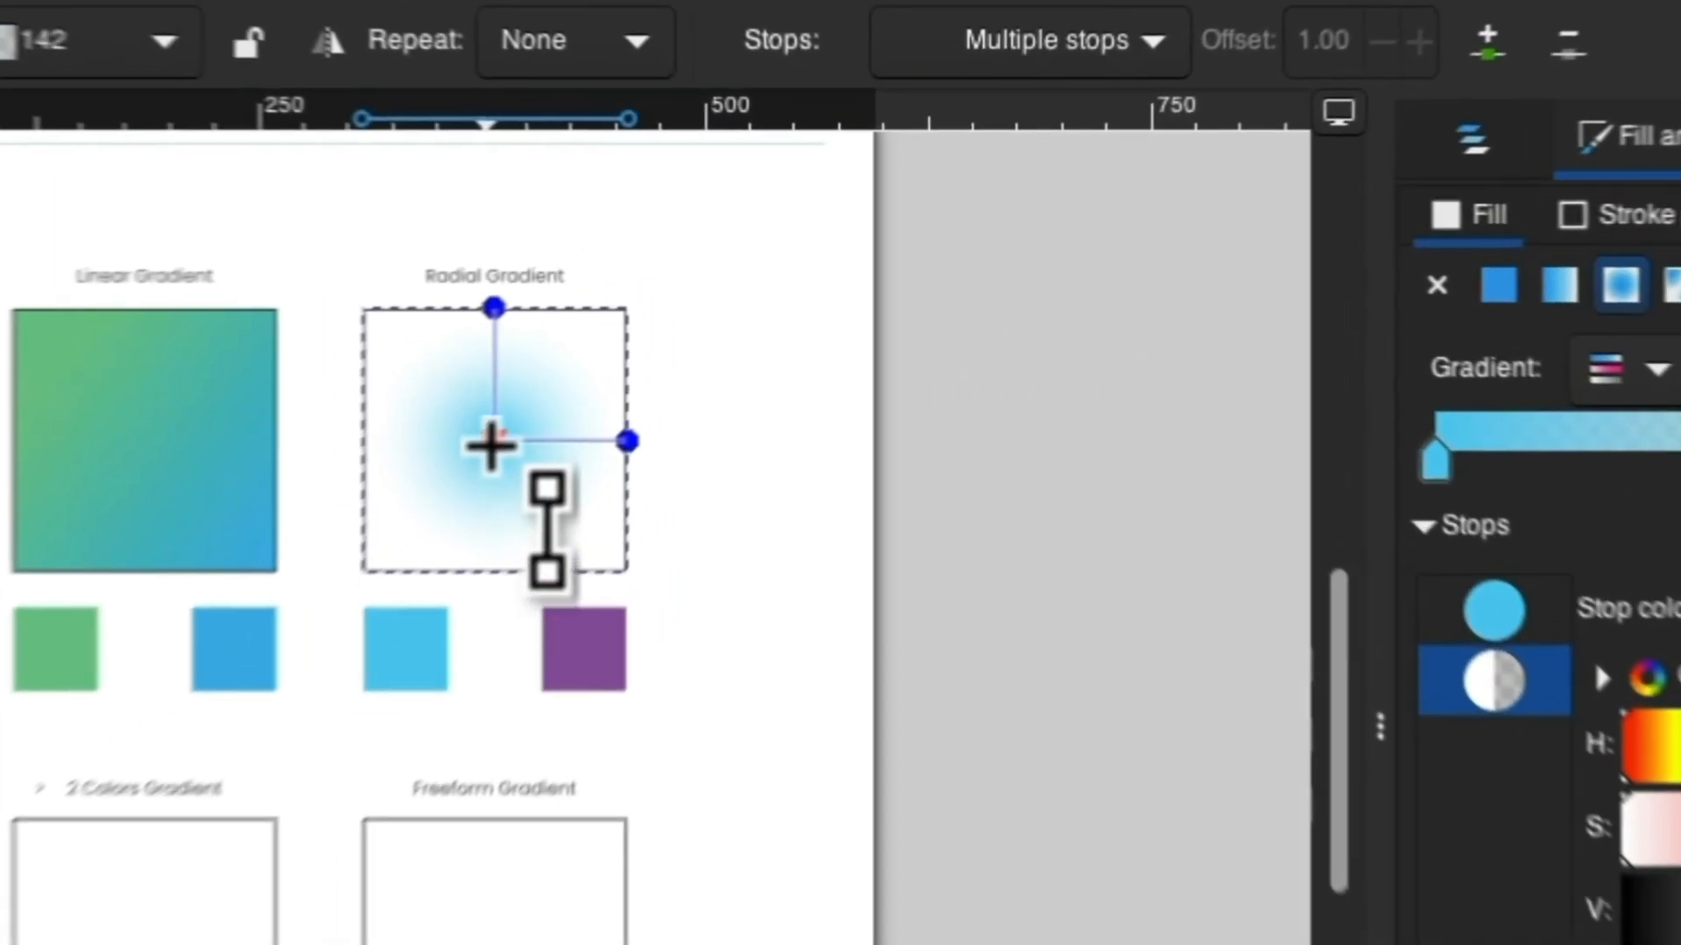
pyautogui.click(699, 336)
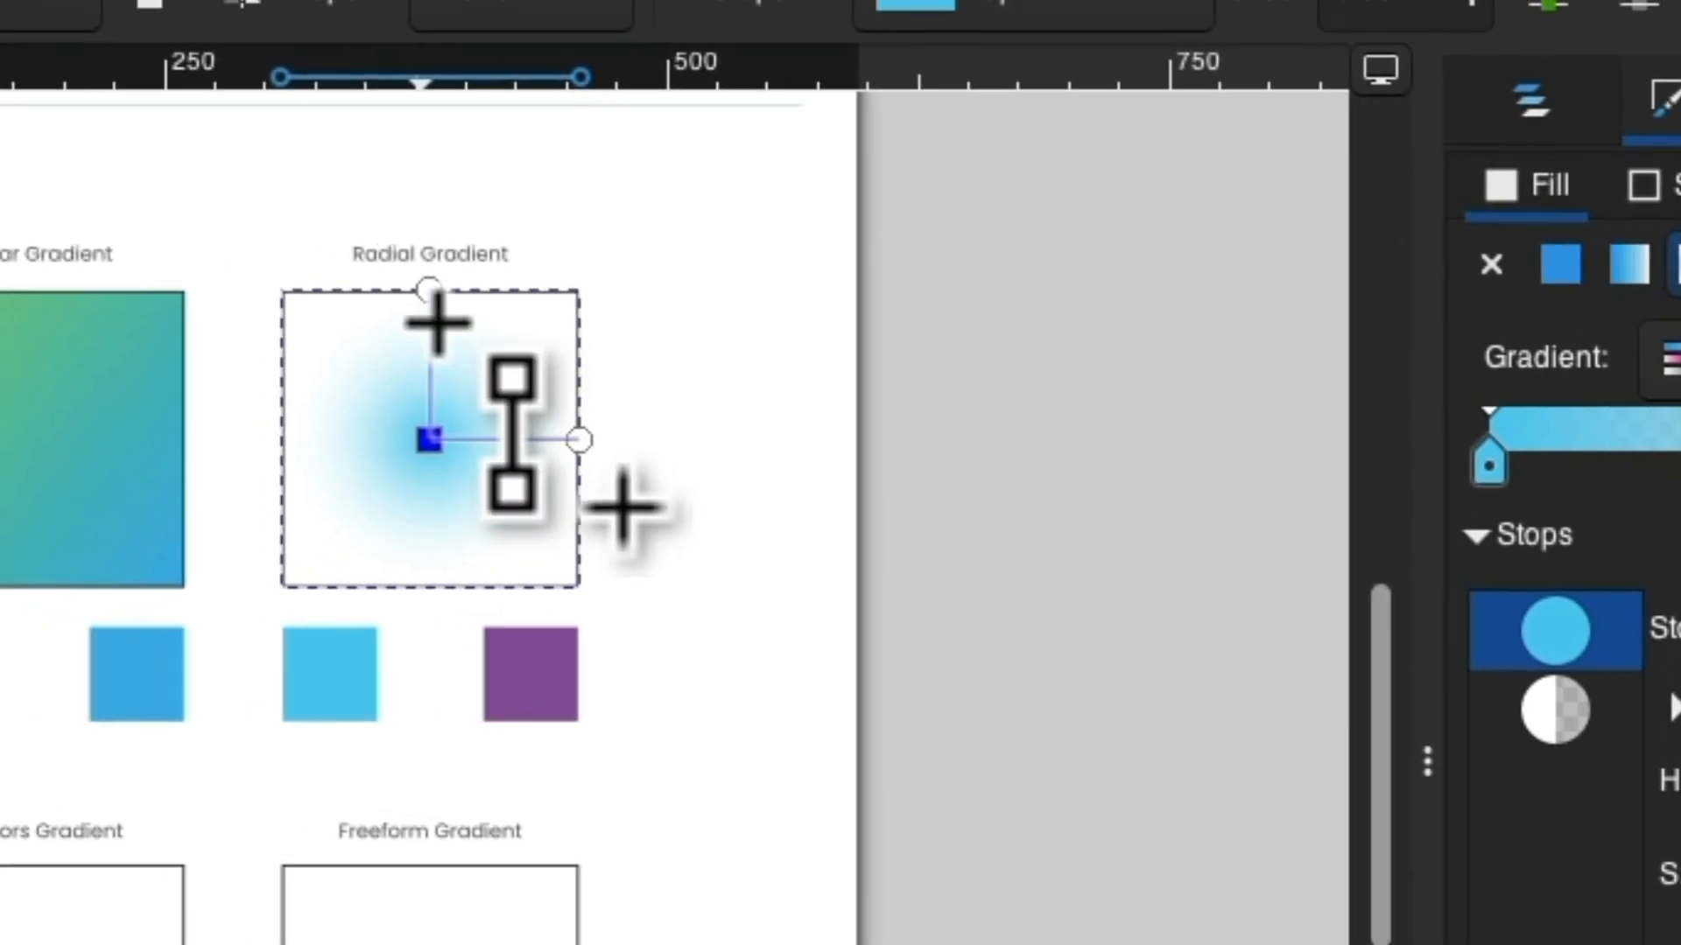
# Select the radial gradient's outer stop and set its alpha to 100.
pyautogui.click(442, 298)
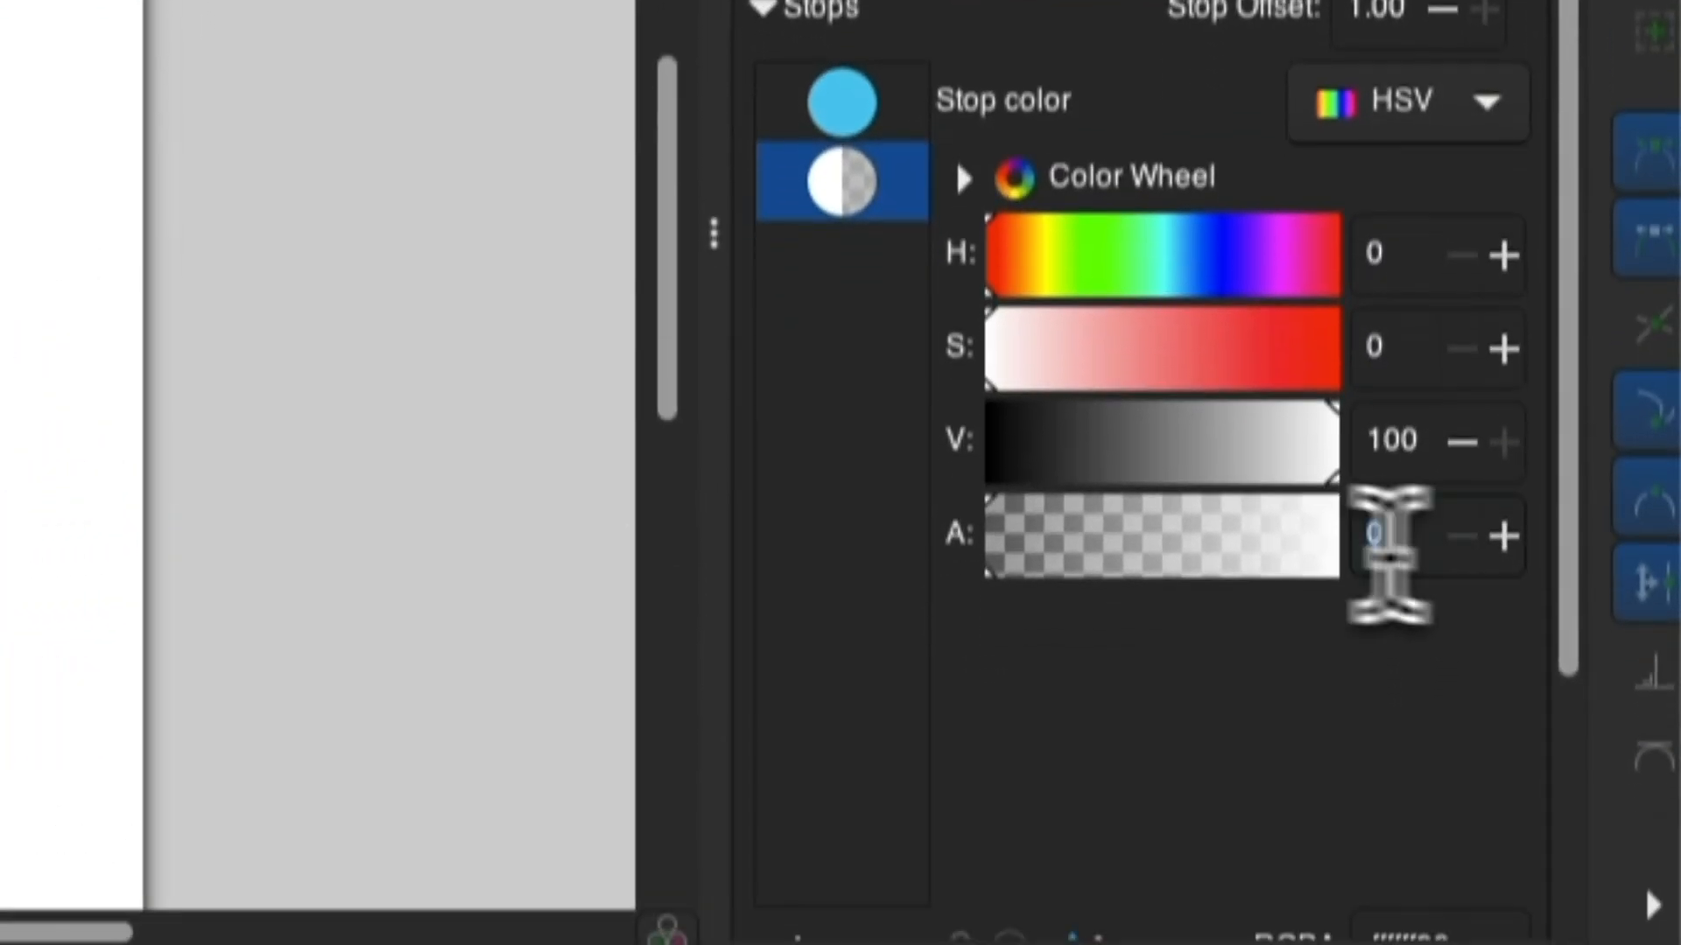
pyautogui.write('100')
pyautogui.press('Return')
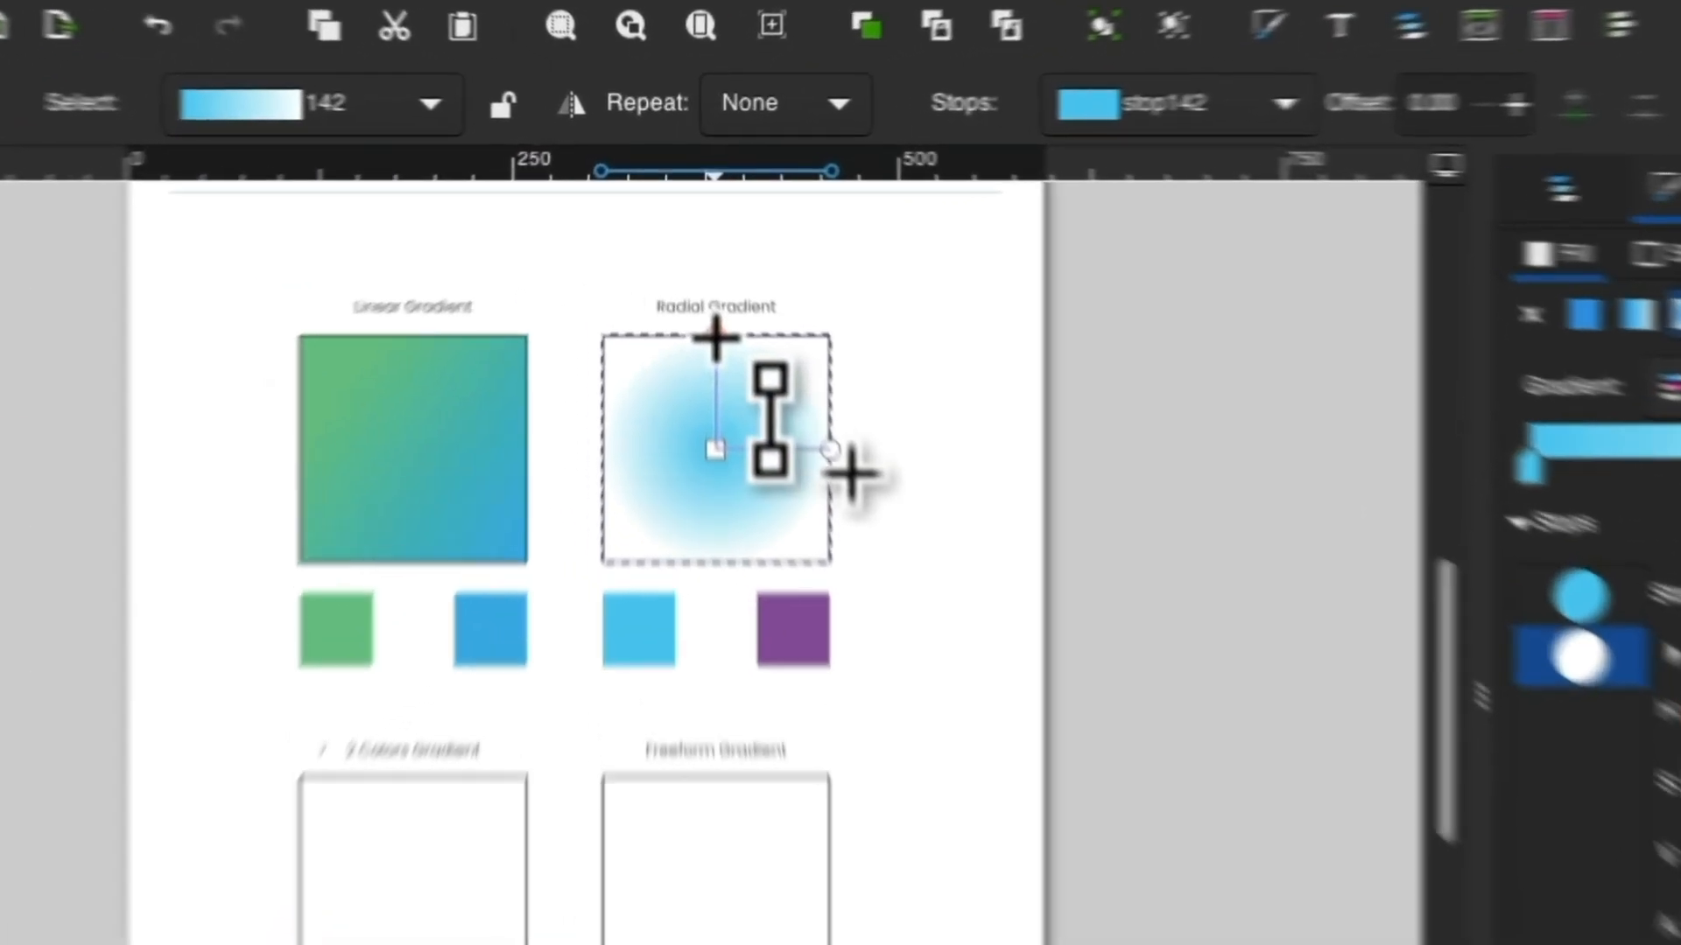
# Select the radial gradient's outer stop and color it purple by sampling the purple swatch beneath the square.
pyautogui.click(698, 262)
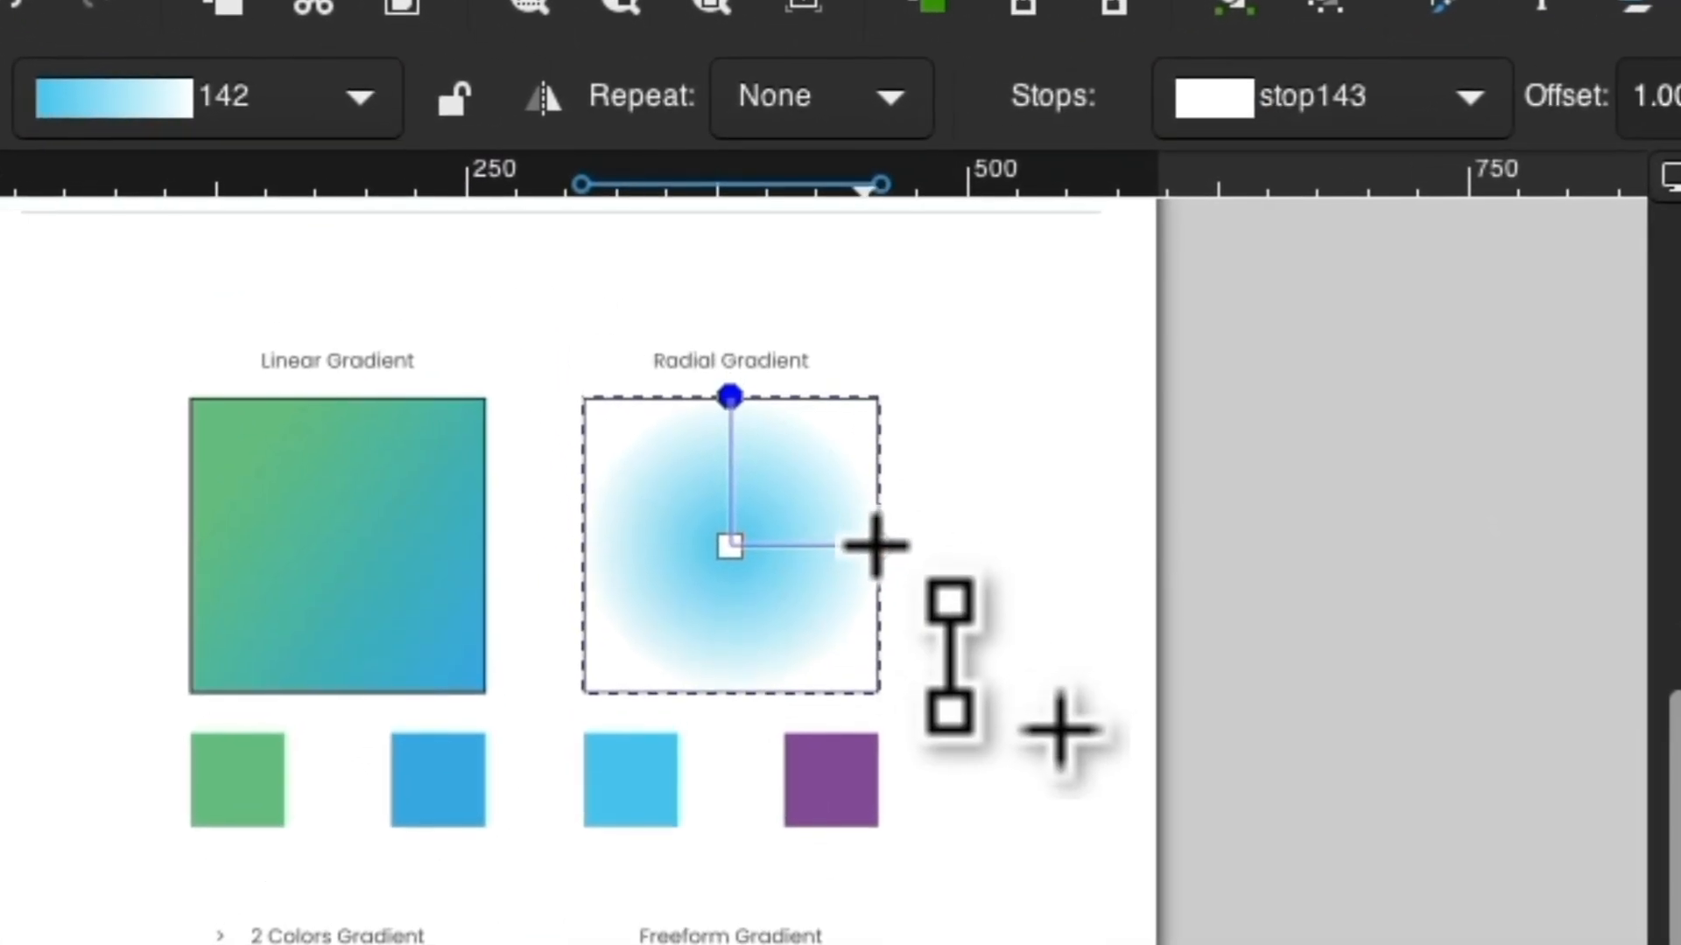
pyautogui.keyDown('shift'); pyautogui.click(880, 547); pyautogui.keyUp('shift')
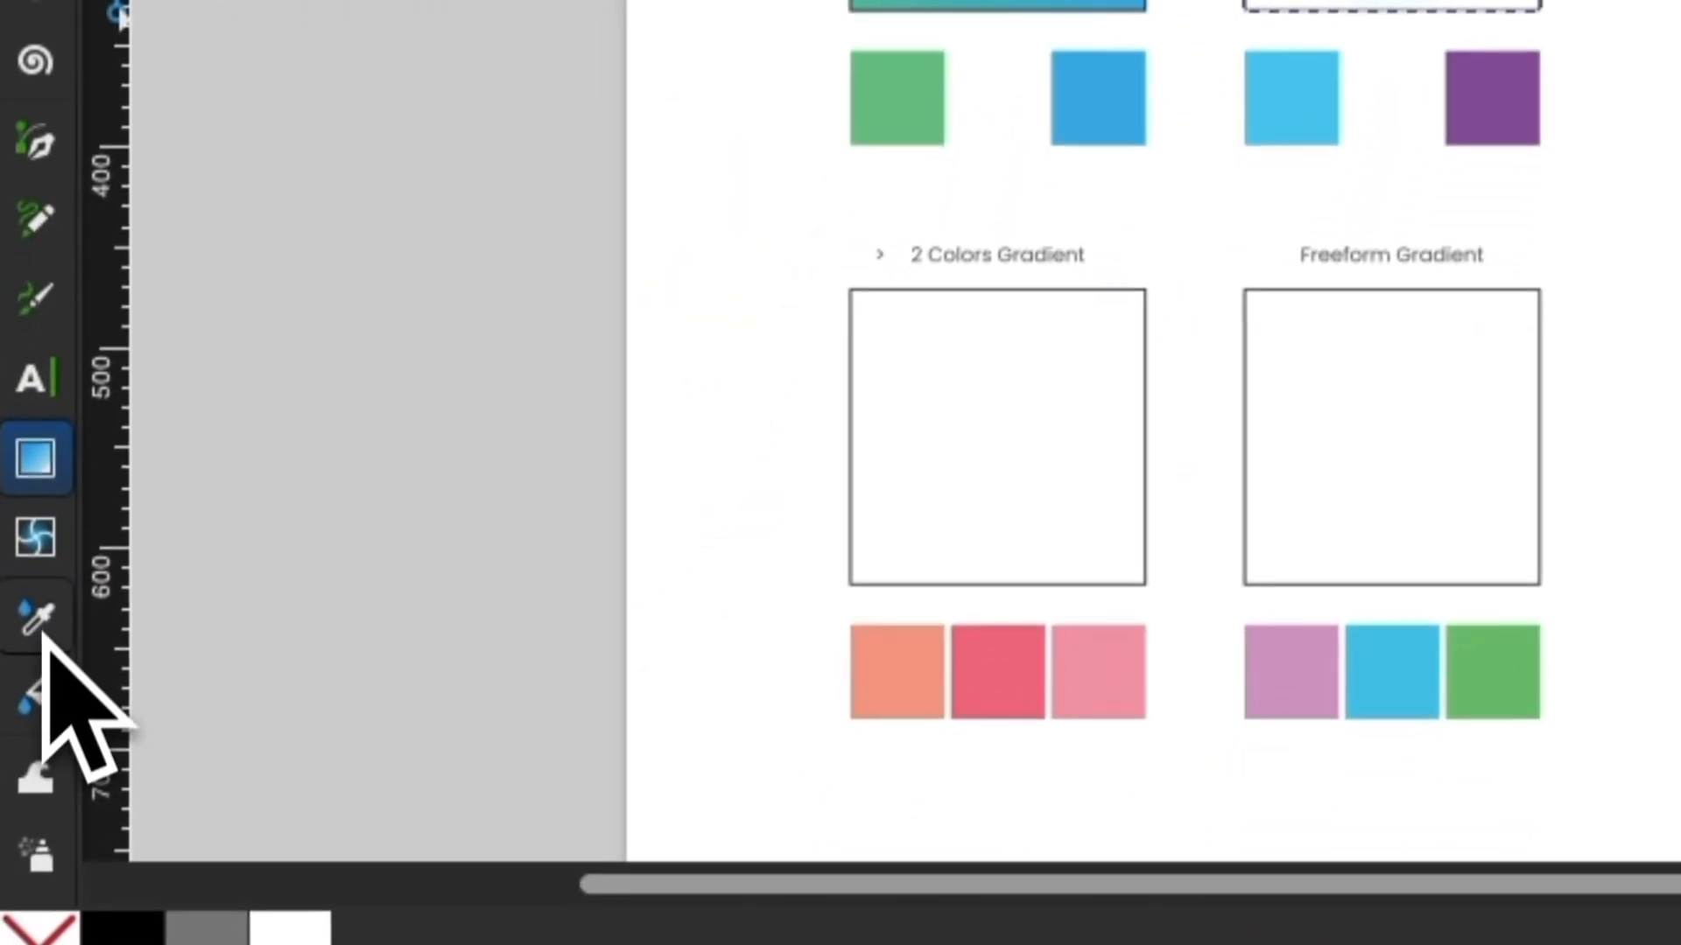
pyautogui.click(38, 621)
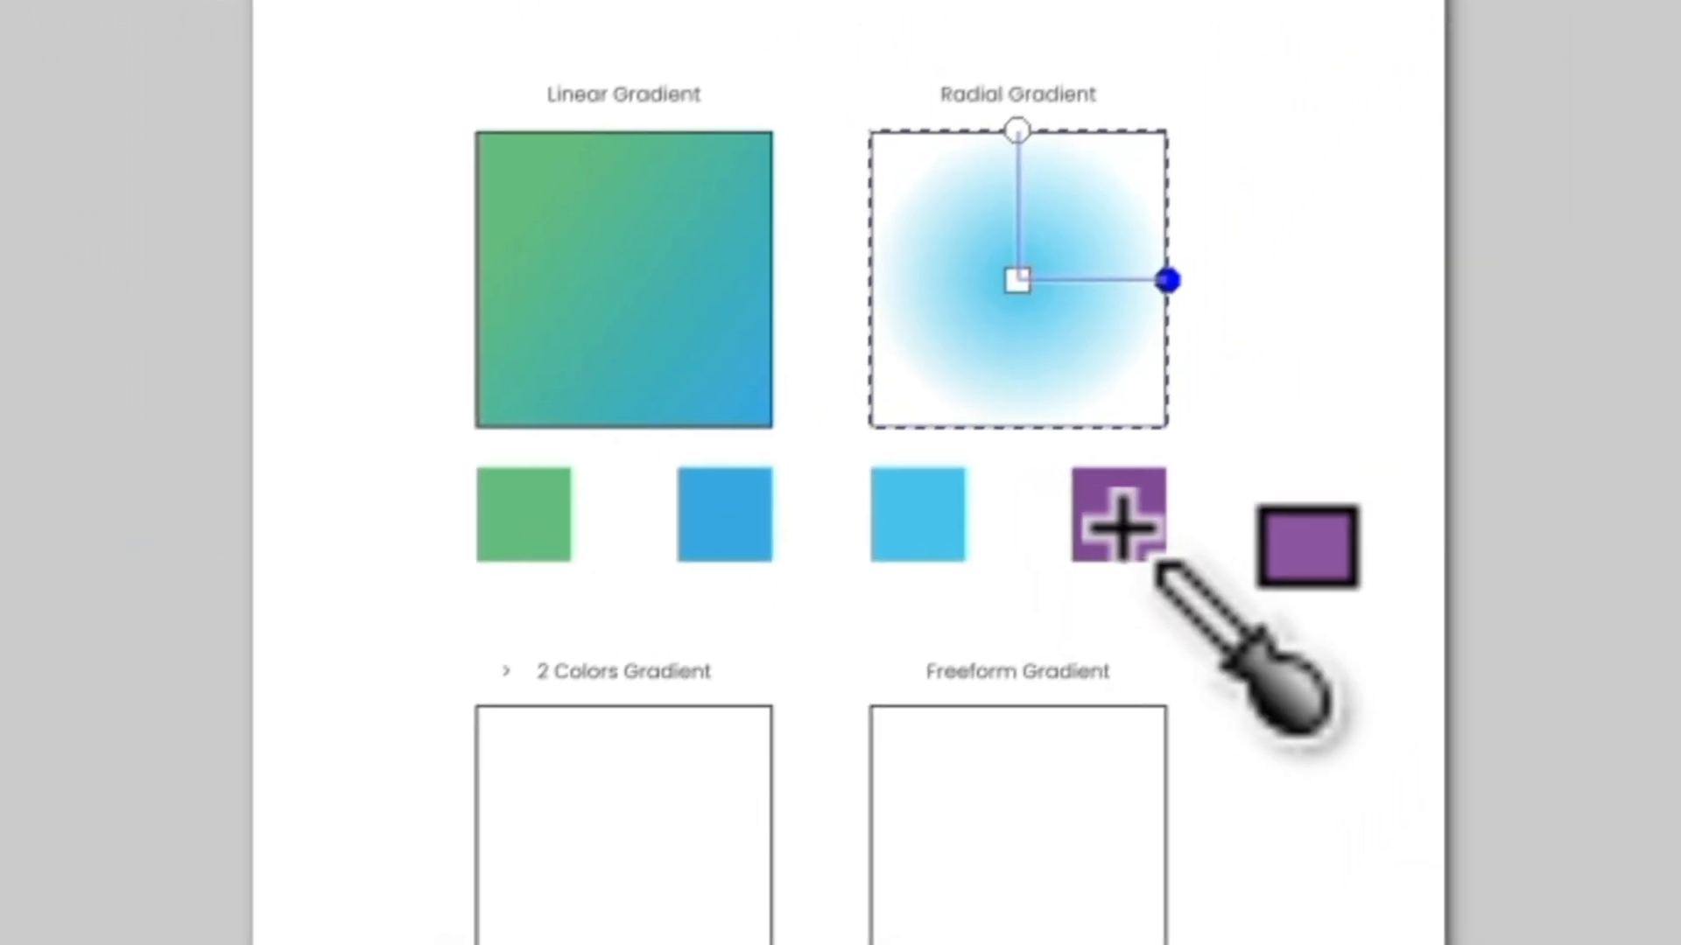
pyautogui.click(1133, 544)
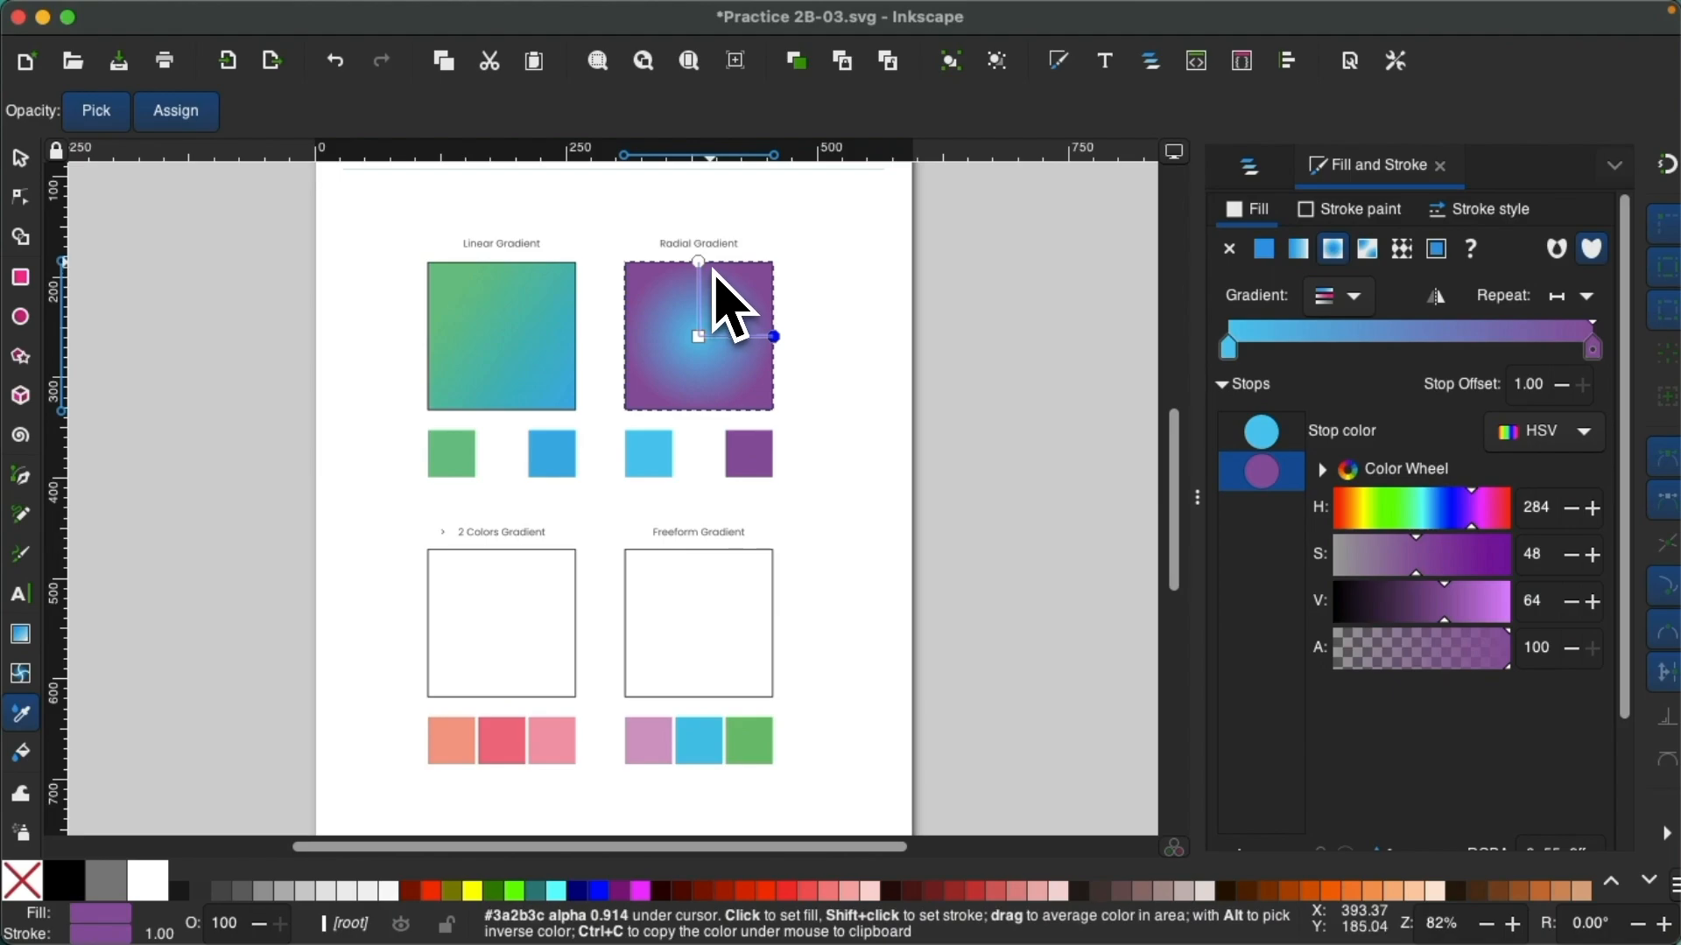
# Enlarge the radial gradient with the Gradient tool by extending its horizontal and vertical outer handles beyond the square's edges.
pyautogui.press('g')
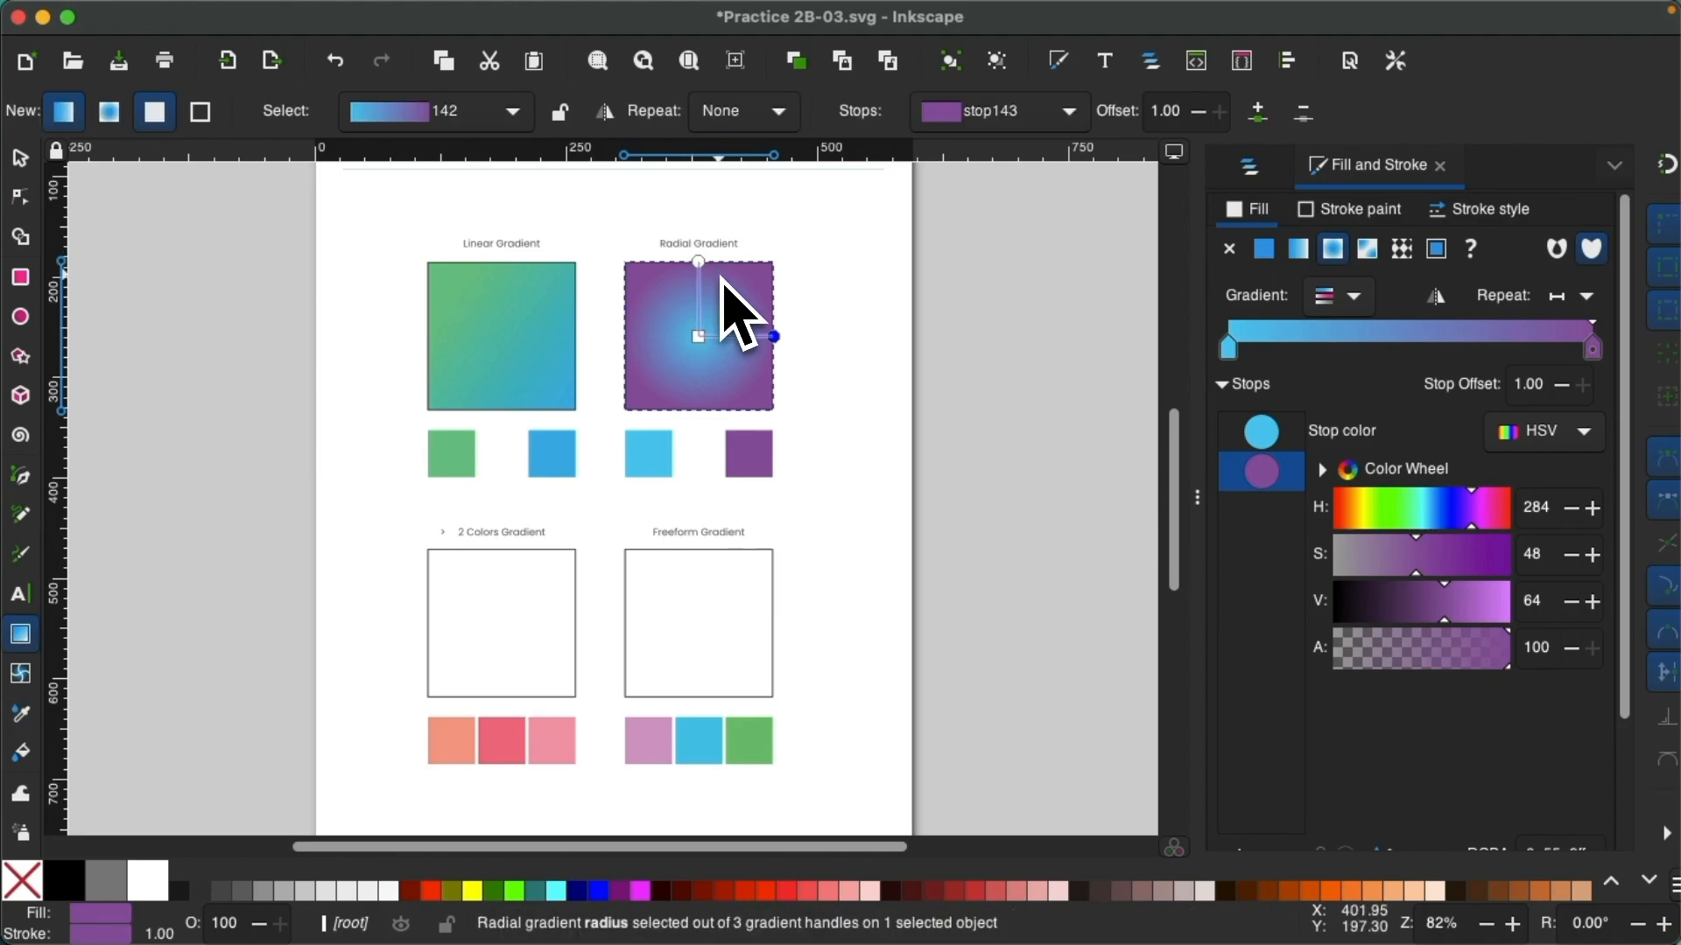
pyautogui.click(698, 262)
pyautogui.keyDown('shift'); pyautogui.click(774, 337); pyautogui.keyUp('shift')
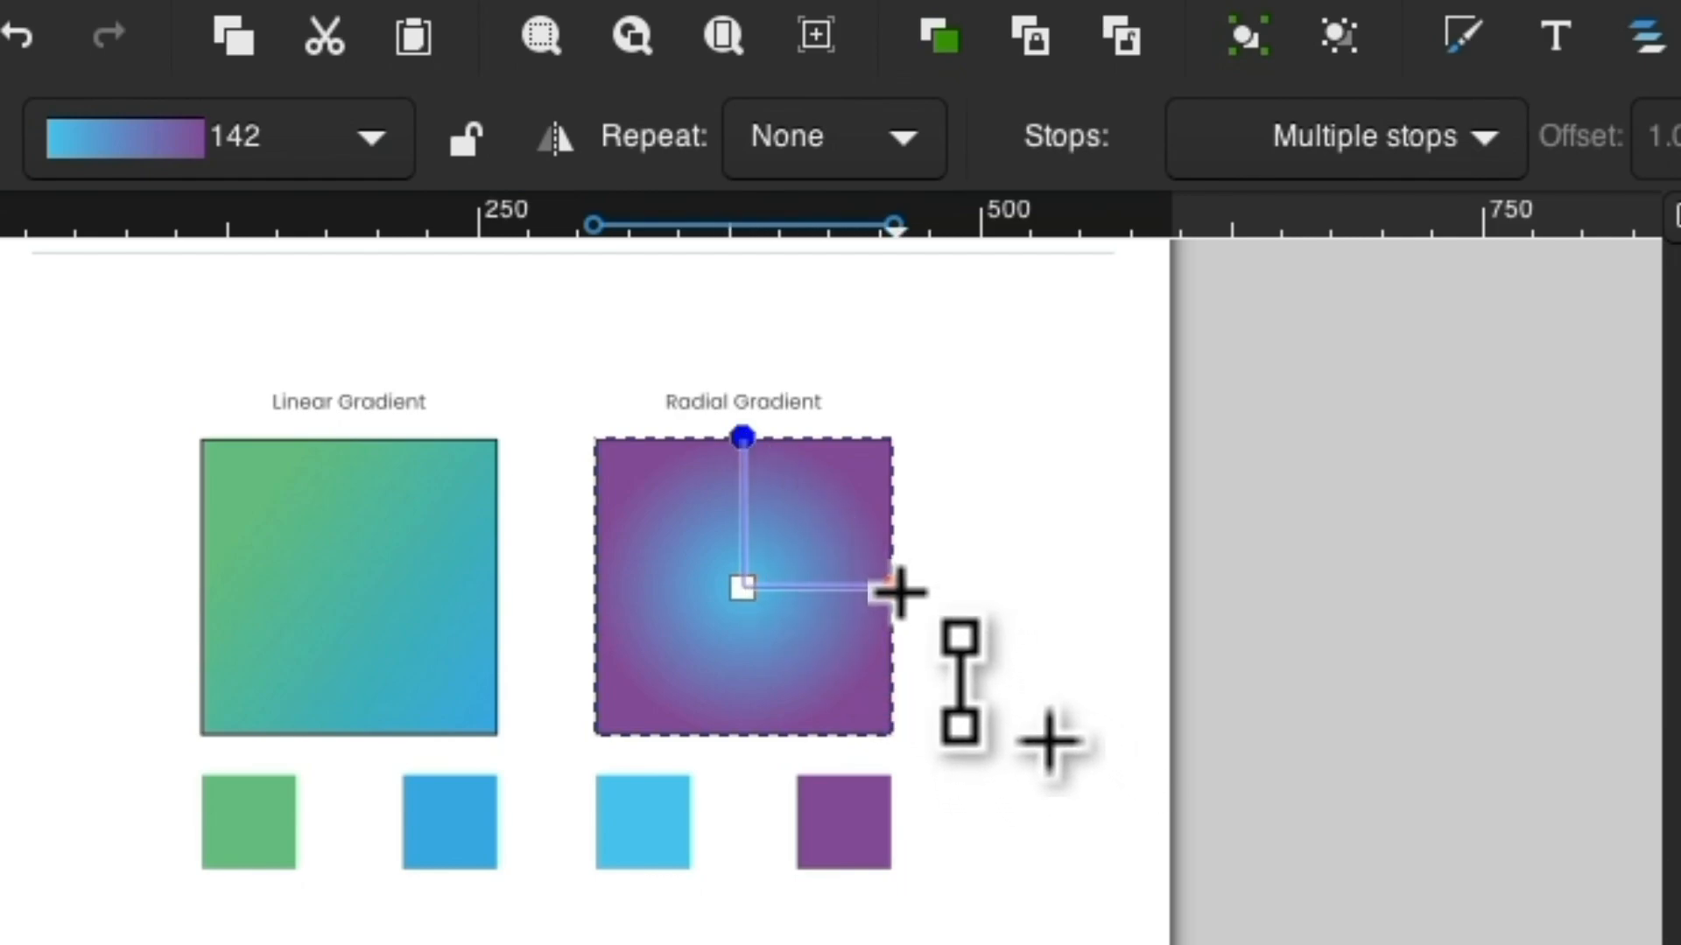
pyautogui.moveTo(895, 588); pyautogui.dragTo(1015, 587)
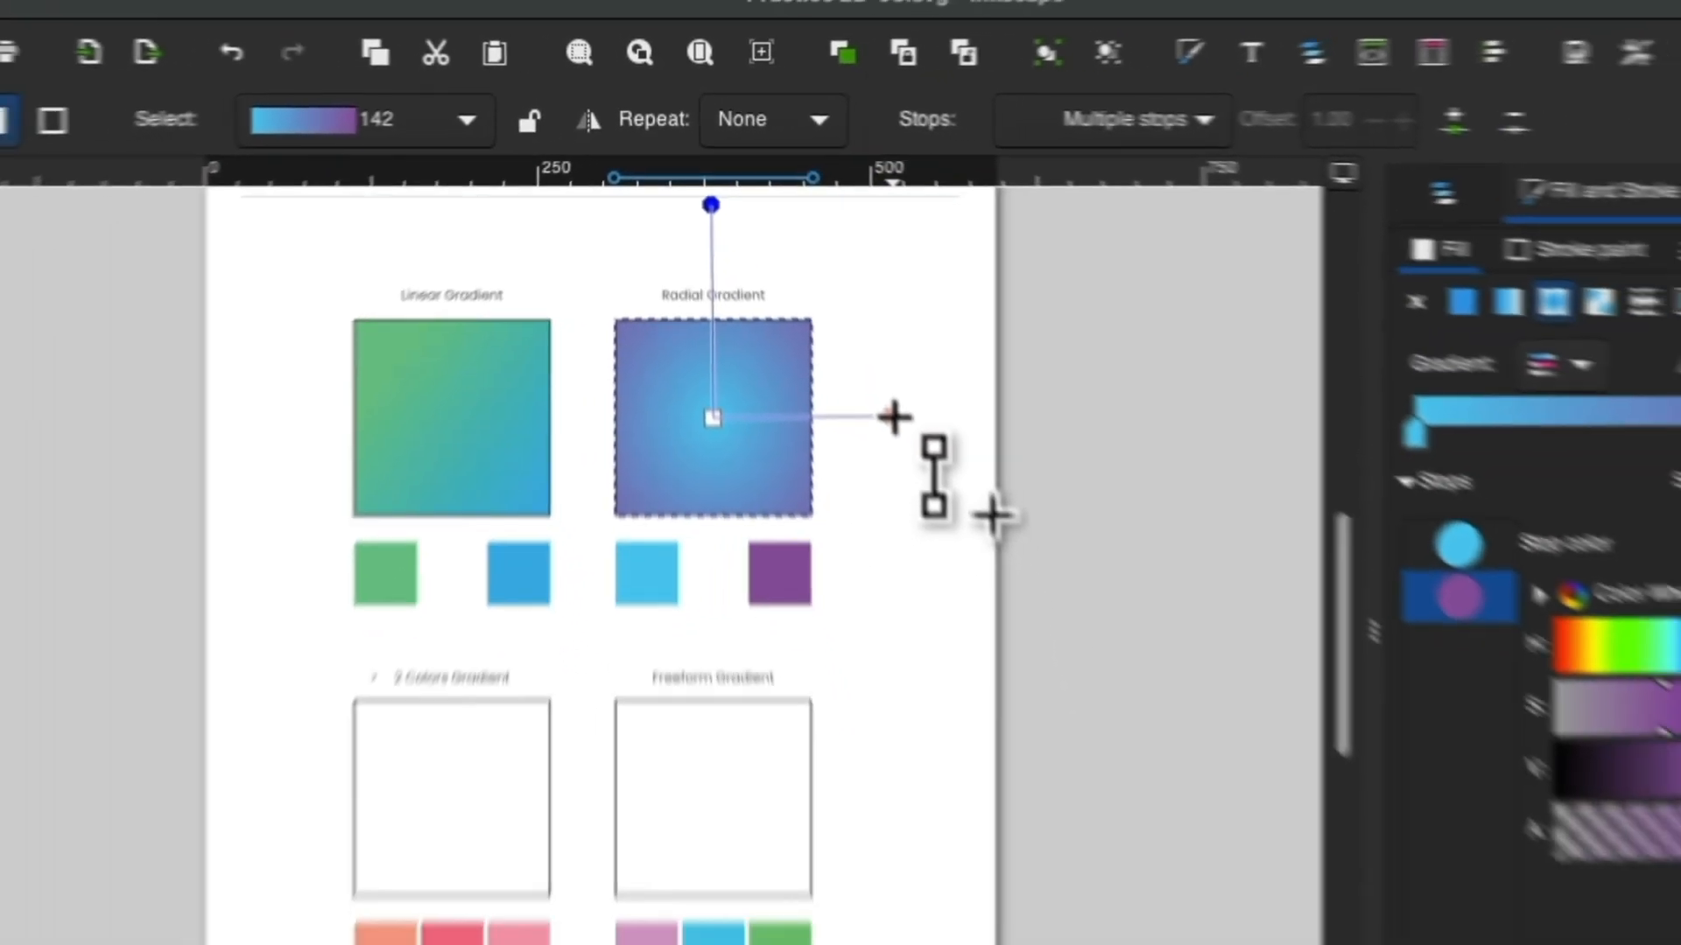
pyautogui.moveTo(893, 418); pyautogui.dragTo(855, 421)
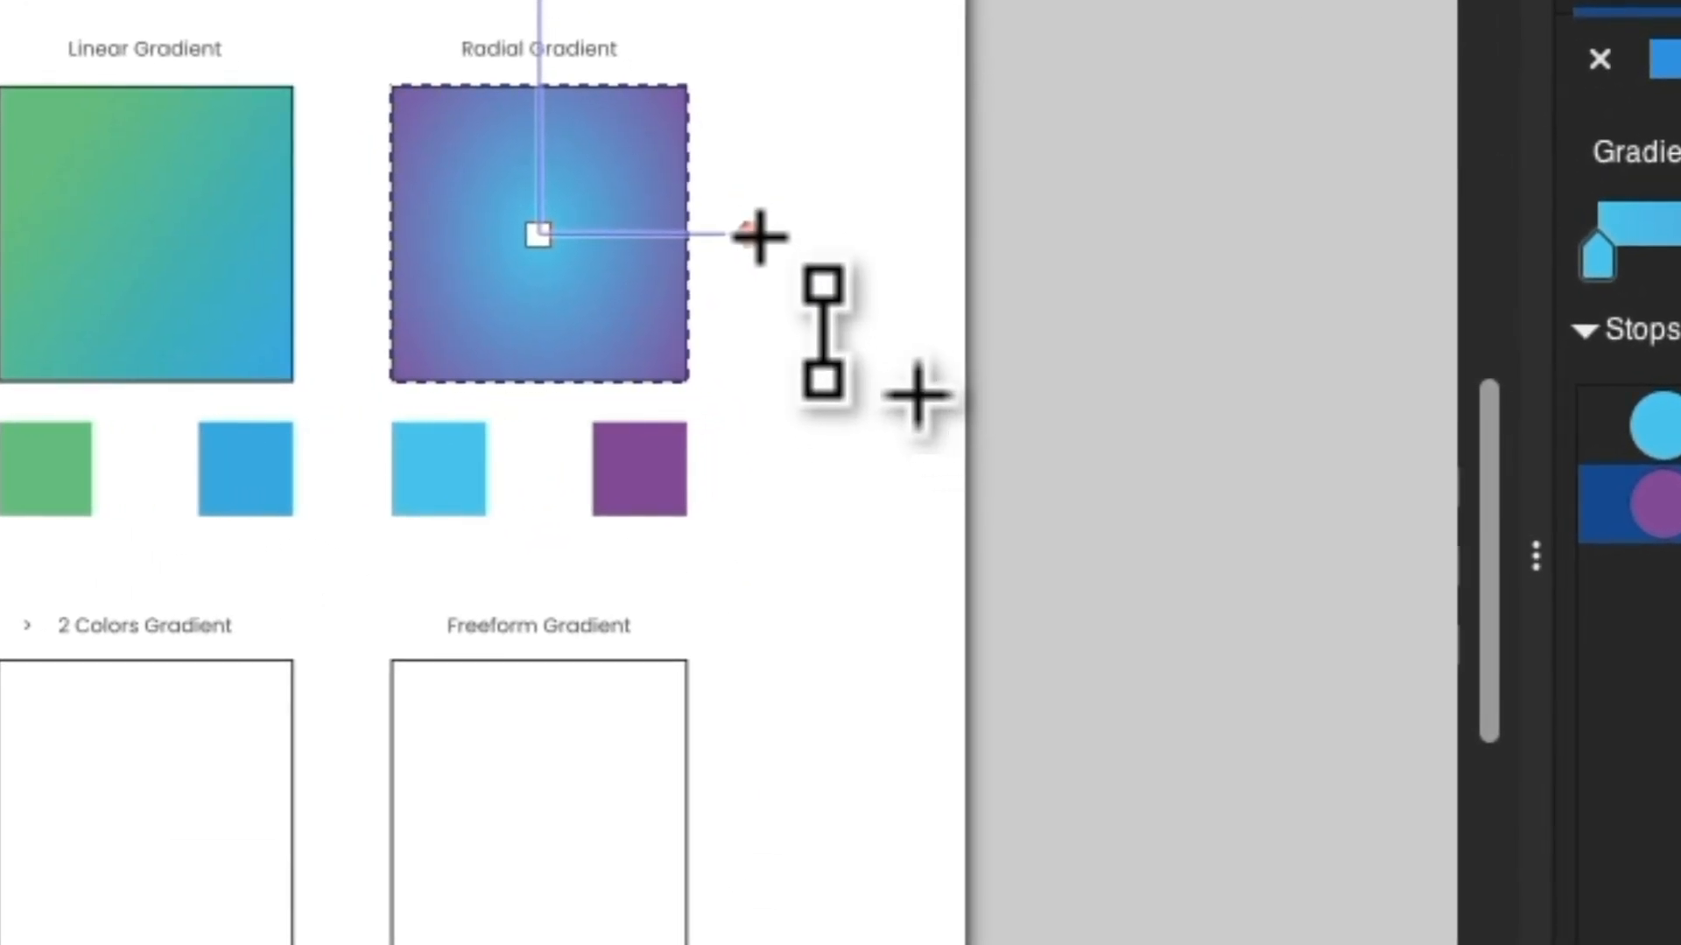
# Try widening the radial gradient, undo it, then stretch its horizontal handle farther outside the square and deselect it.
pyautogui.moveTo(758, 235); pyautogui.dragTo(862, 238)
pyautogui.hotkey('ctrl', 'z')
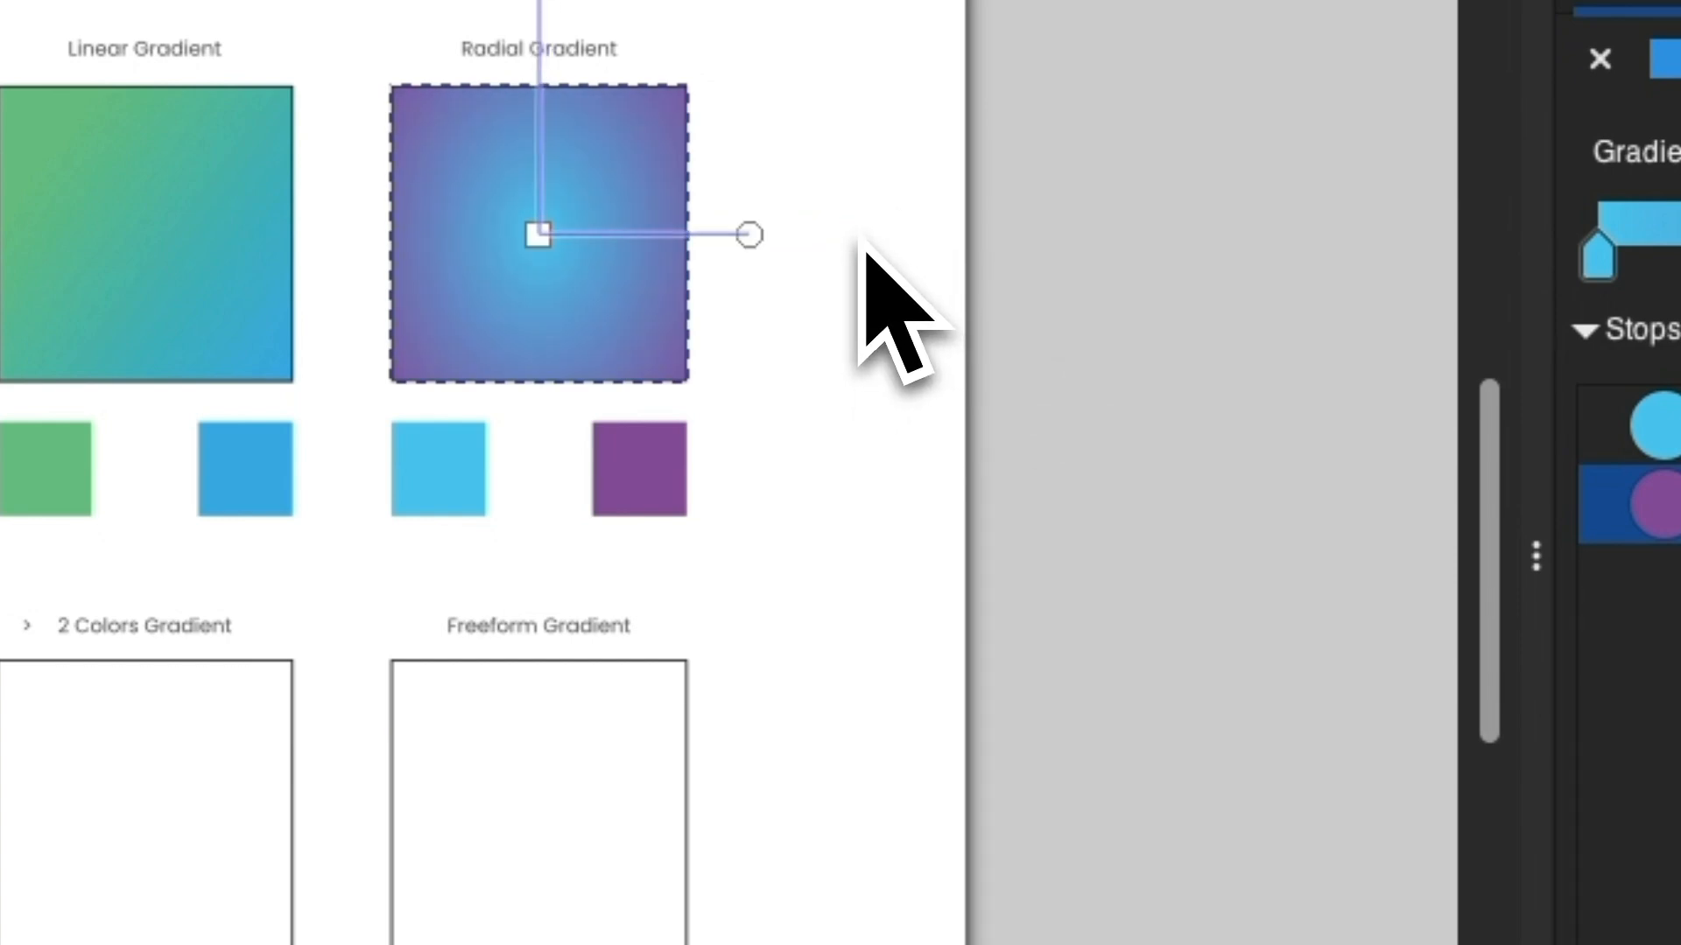
pyautogui.moveTo(755, 237); pyautogui.dragTo(877, 243)
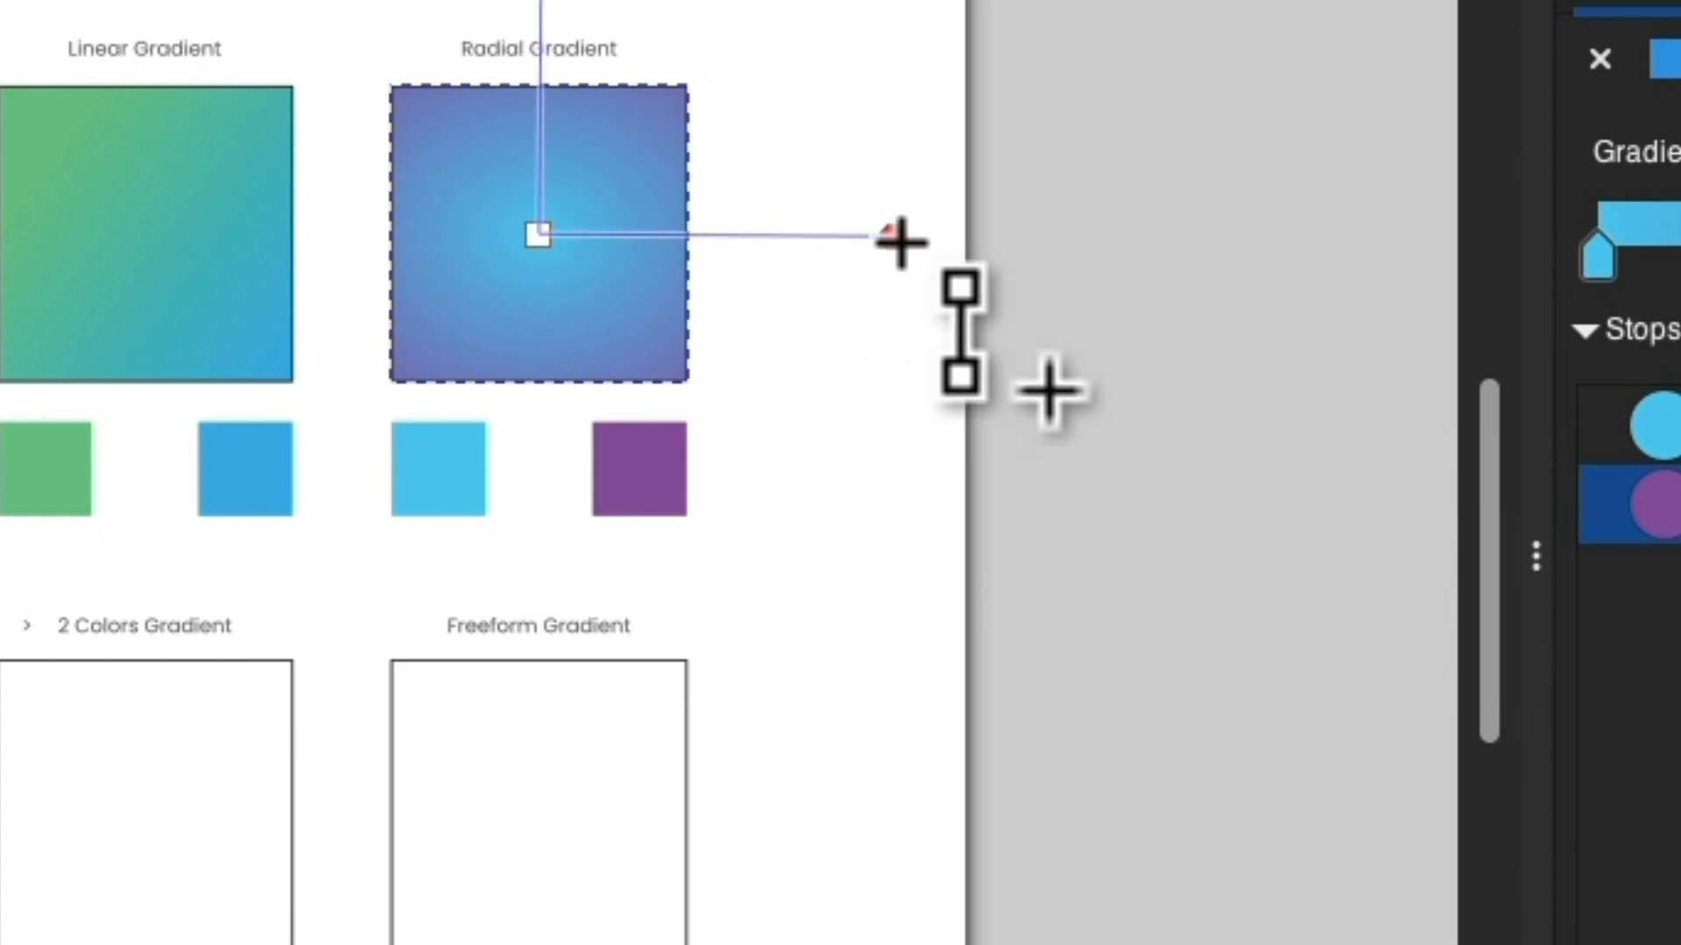
pyautogui.moveTo(906, 239); pyautogui.dragTo(901, 233)
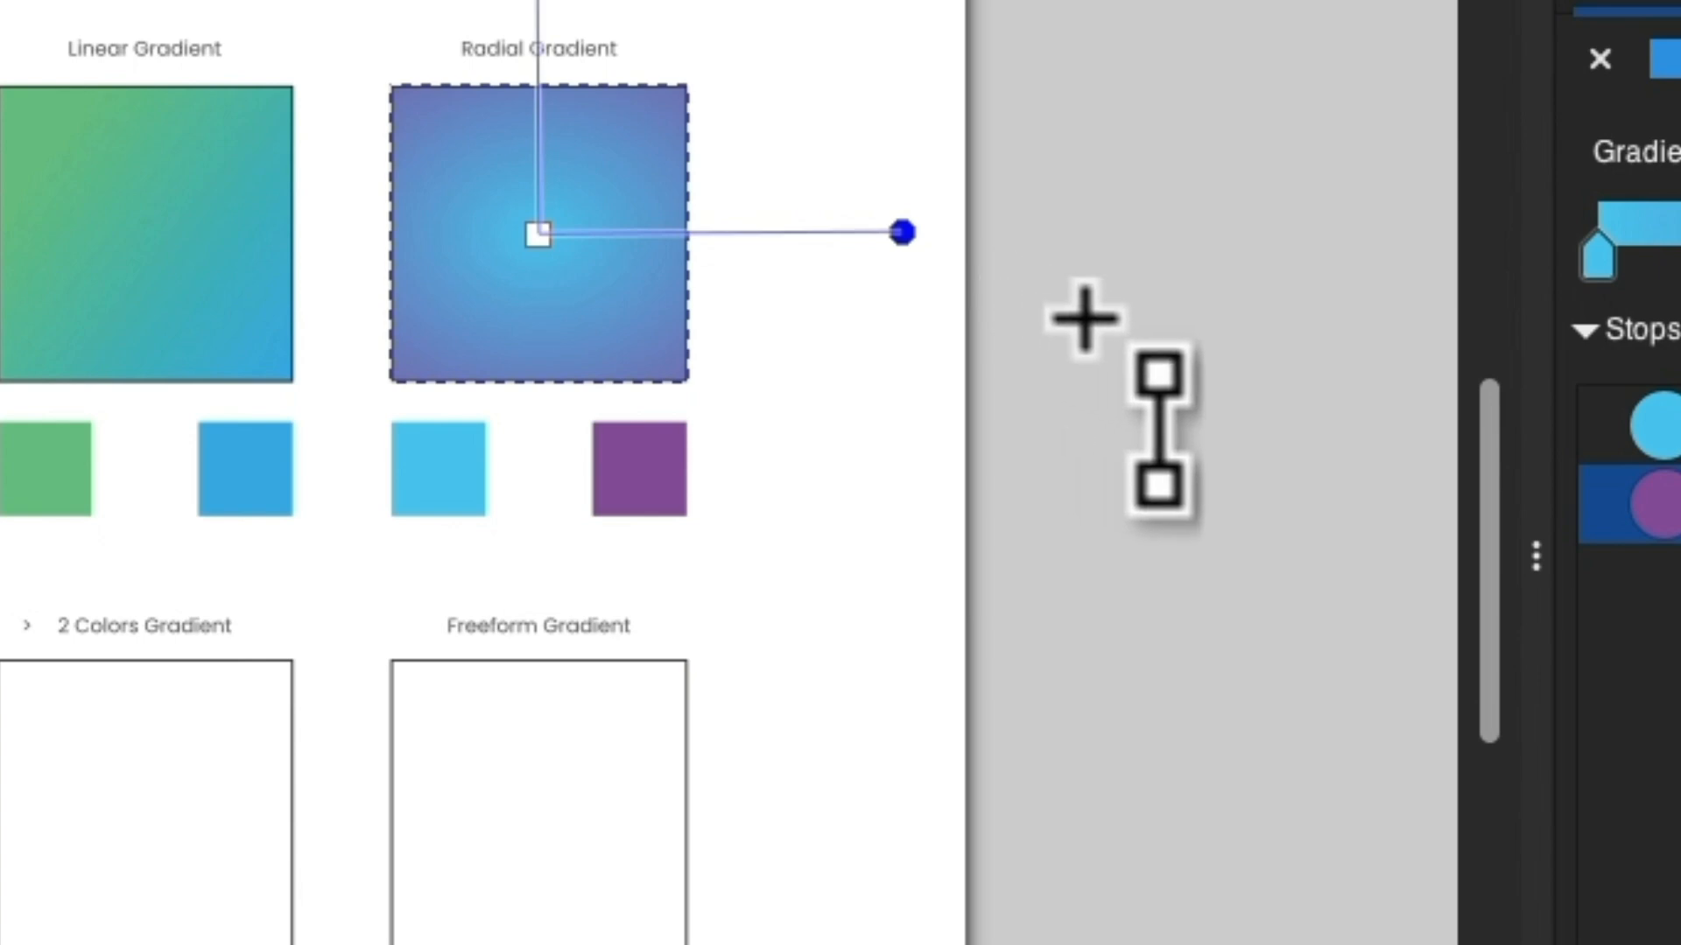
pyautogui.click(1003, 461)
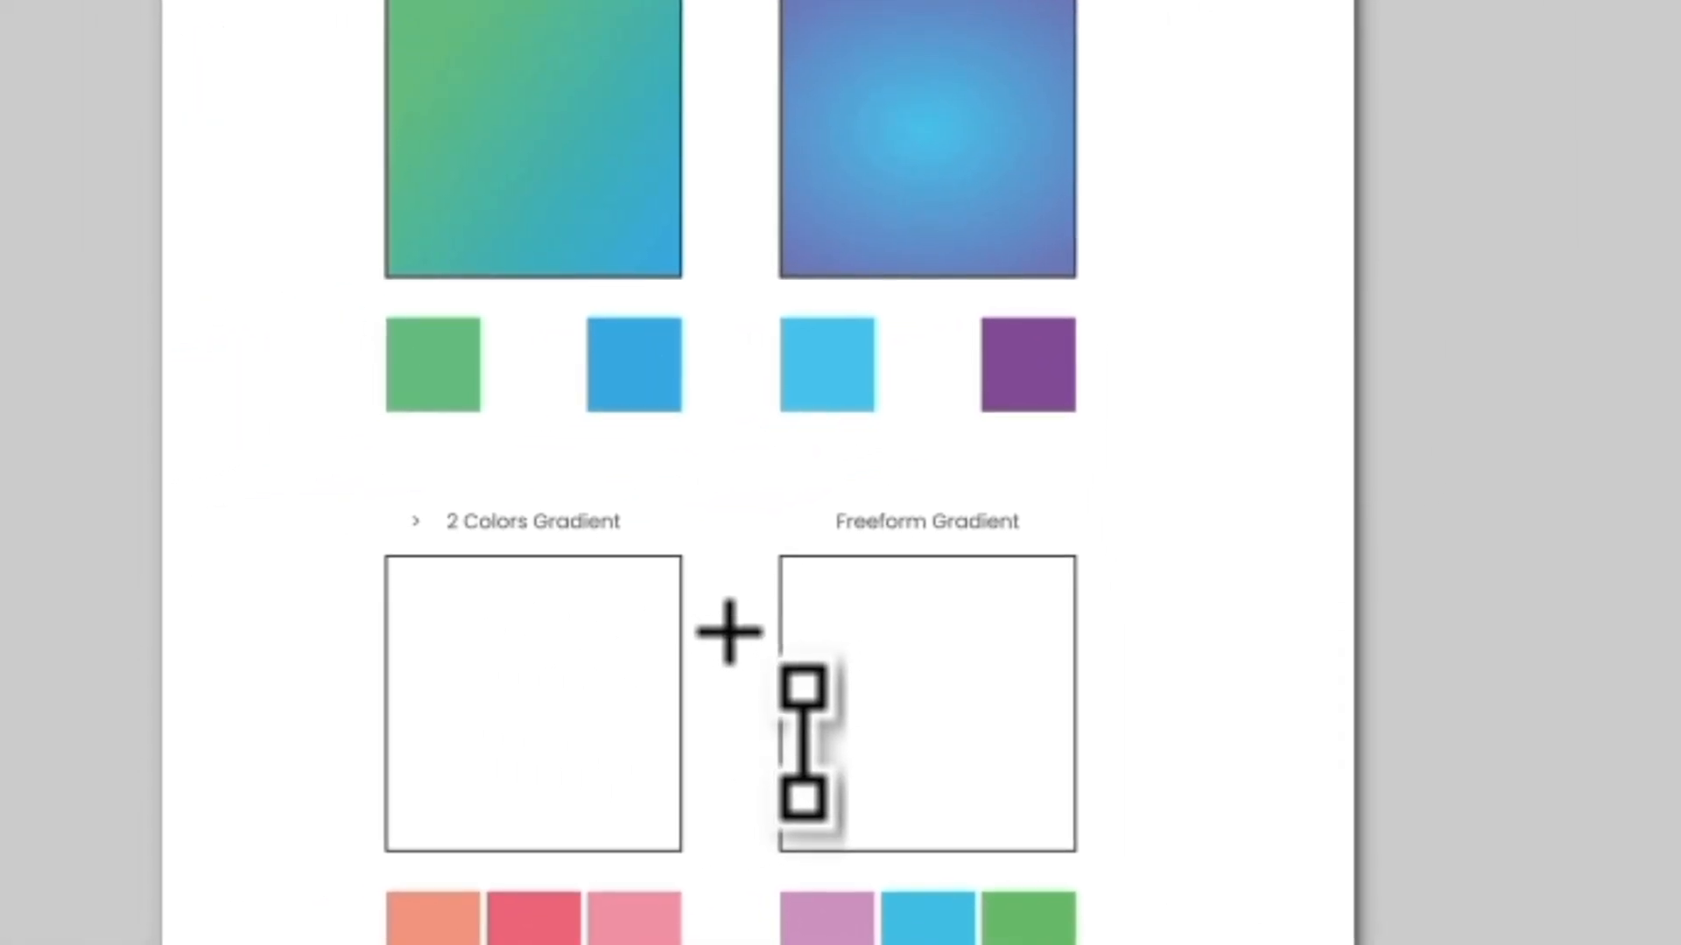
# Select the 2 Colors Gradient square and add a linear gradient fill with the Gradient tool.
pyautogui.press('v')
pyautogui.click(674, 692)
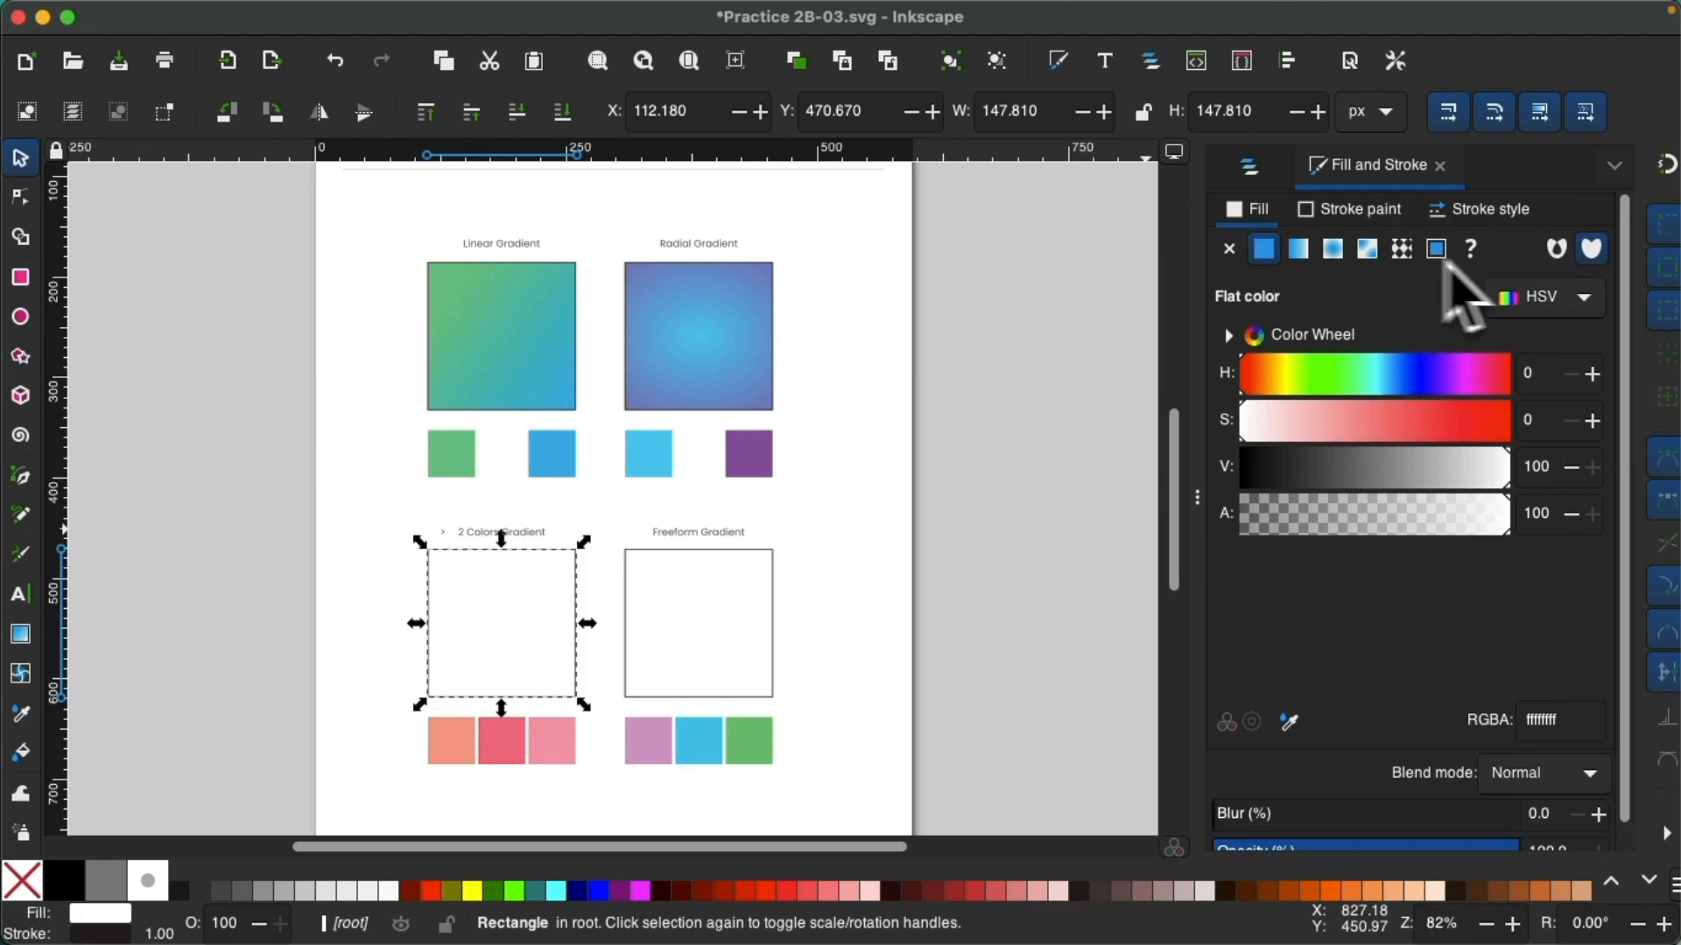
pyautogui.press('g')
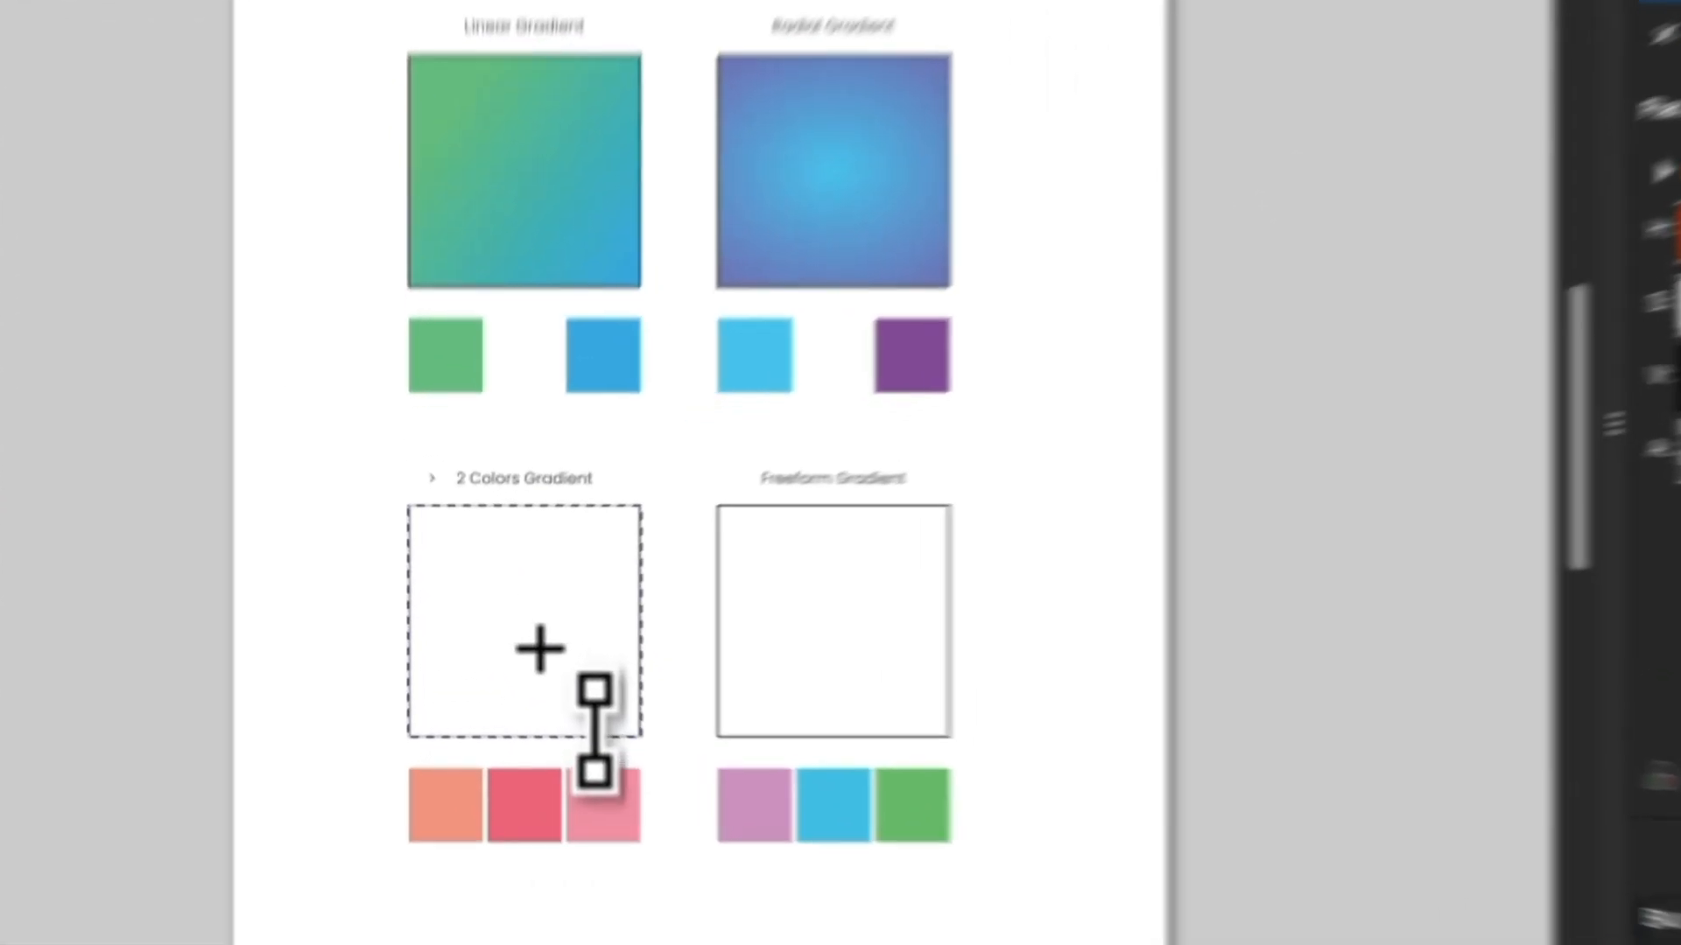
pyautogui.doubleClick(515, 631)
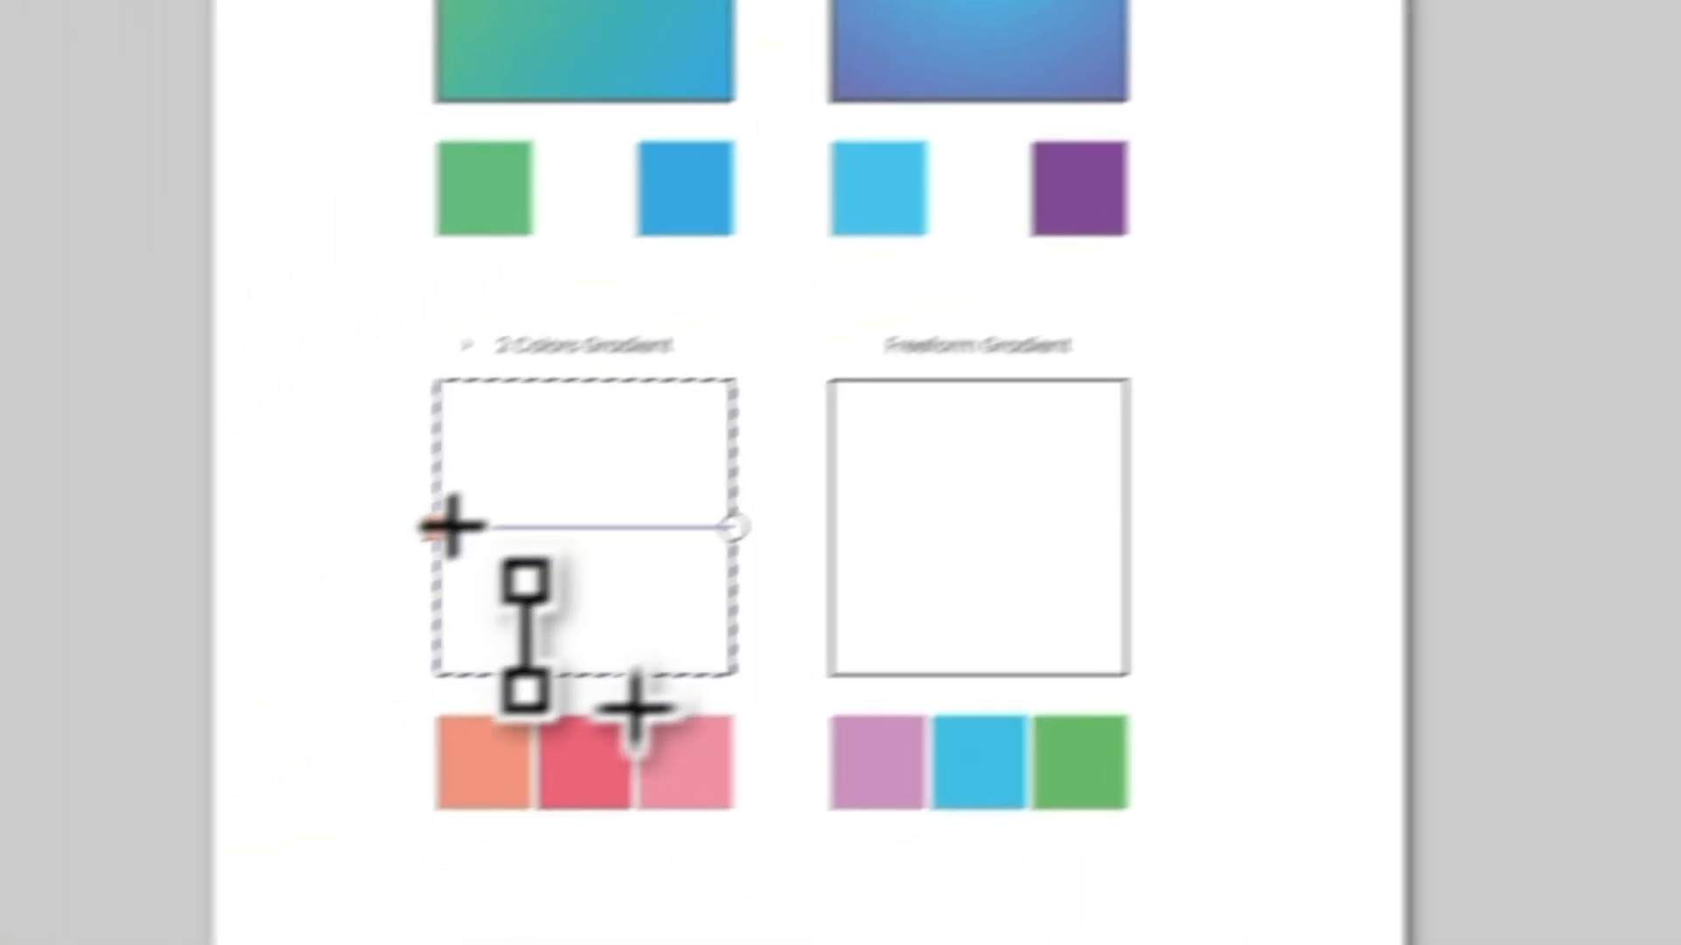
# Color the gradient's start stop orange and its end stop pinkish red by sampling the first two swatches beneath the square.
pyautogui.click(439, 527)
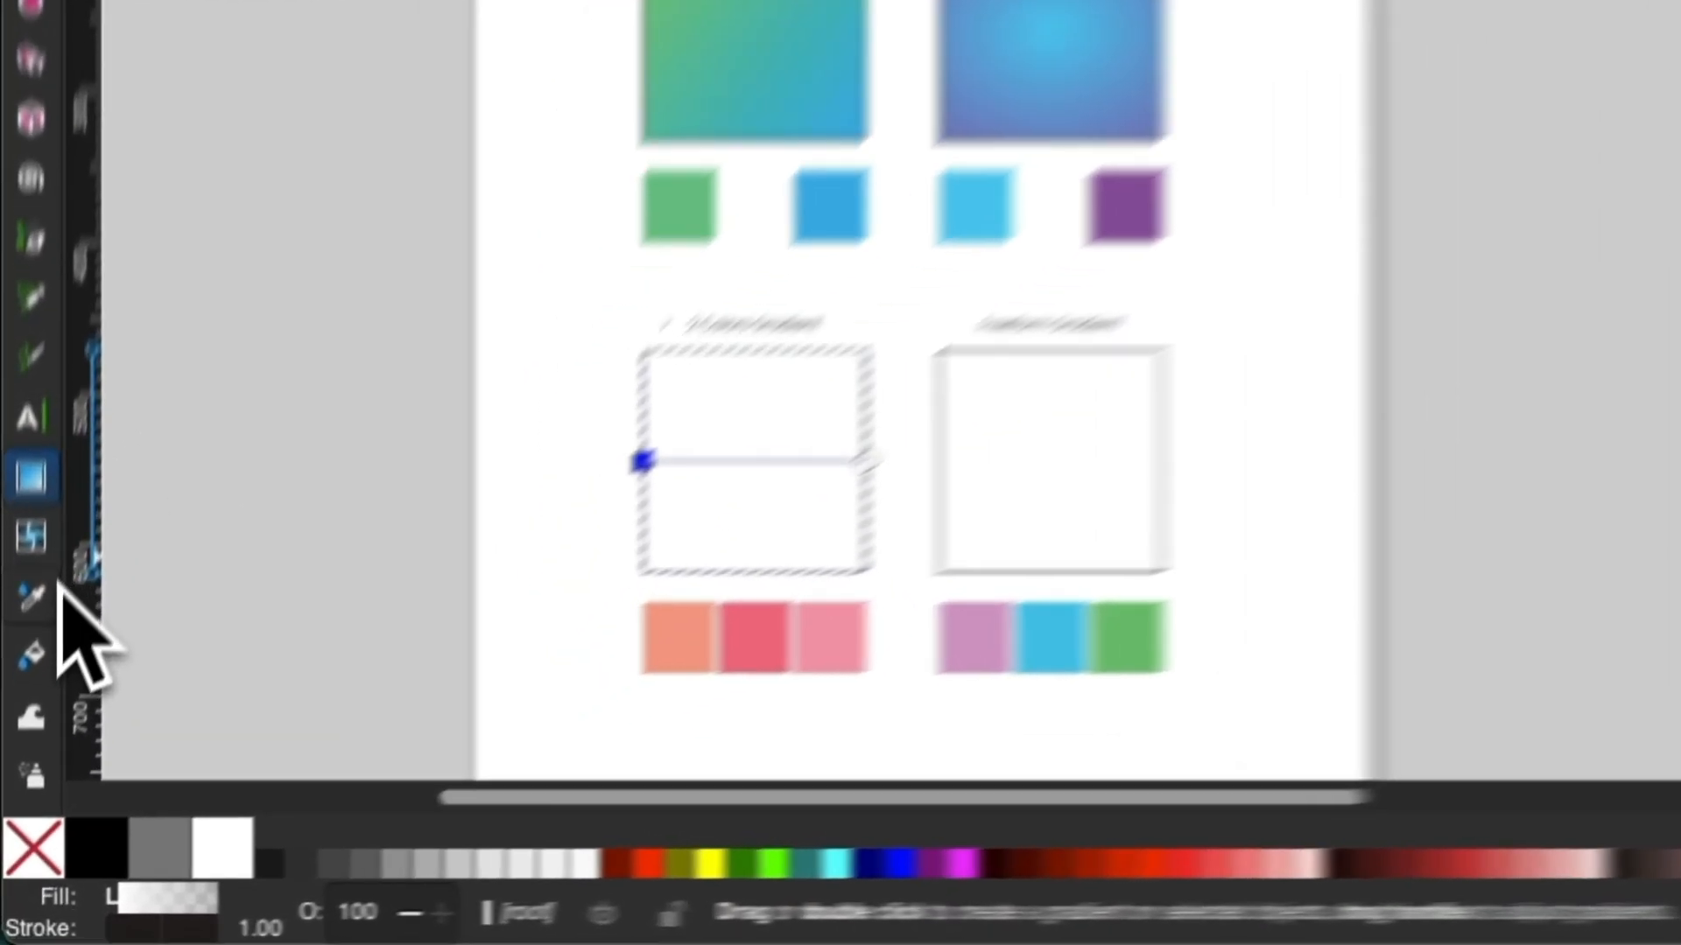
pyautogui.click(21, 714)
pyautogui.click(439, 738)
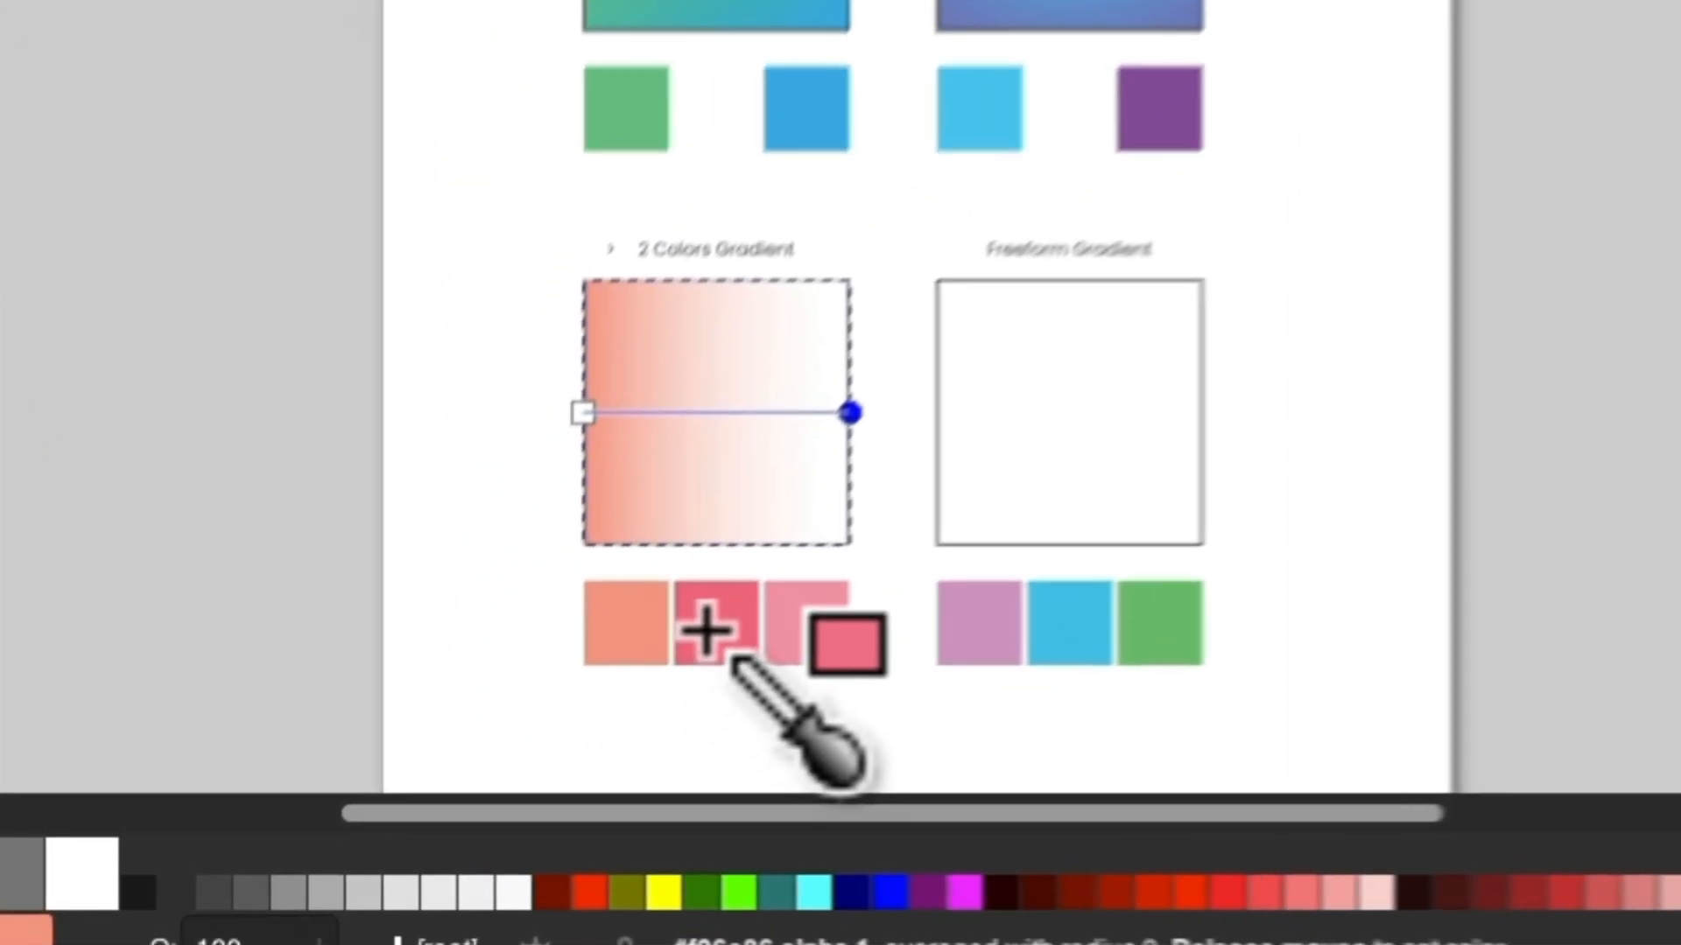
pyautogui.click(498, 743)
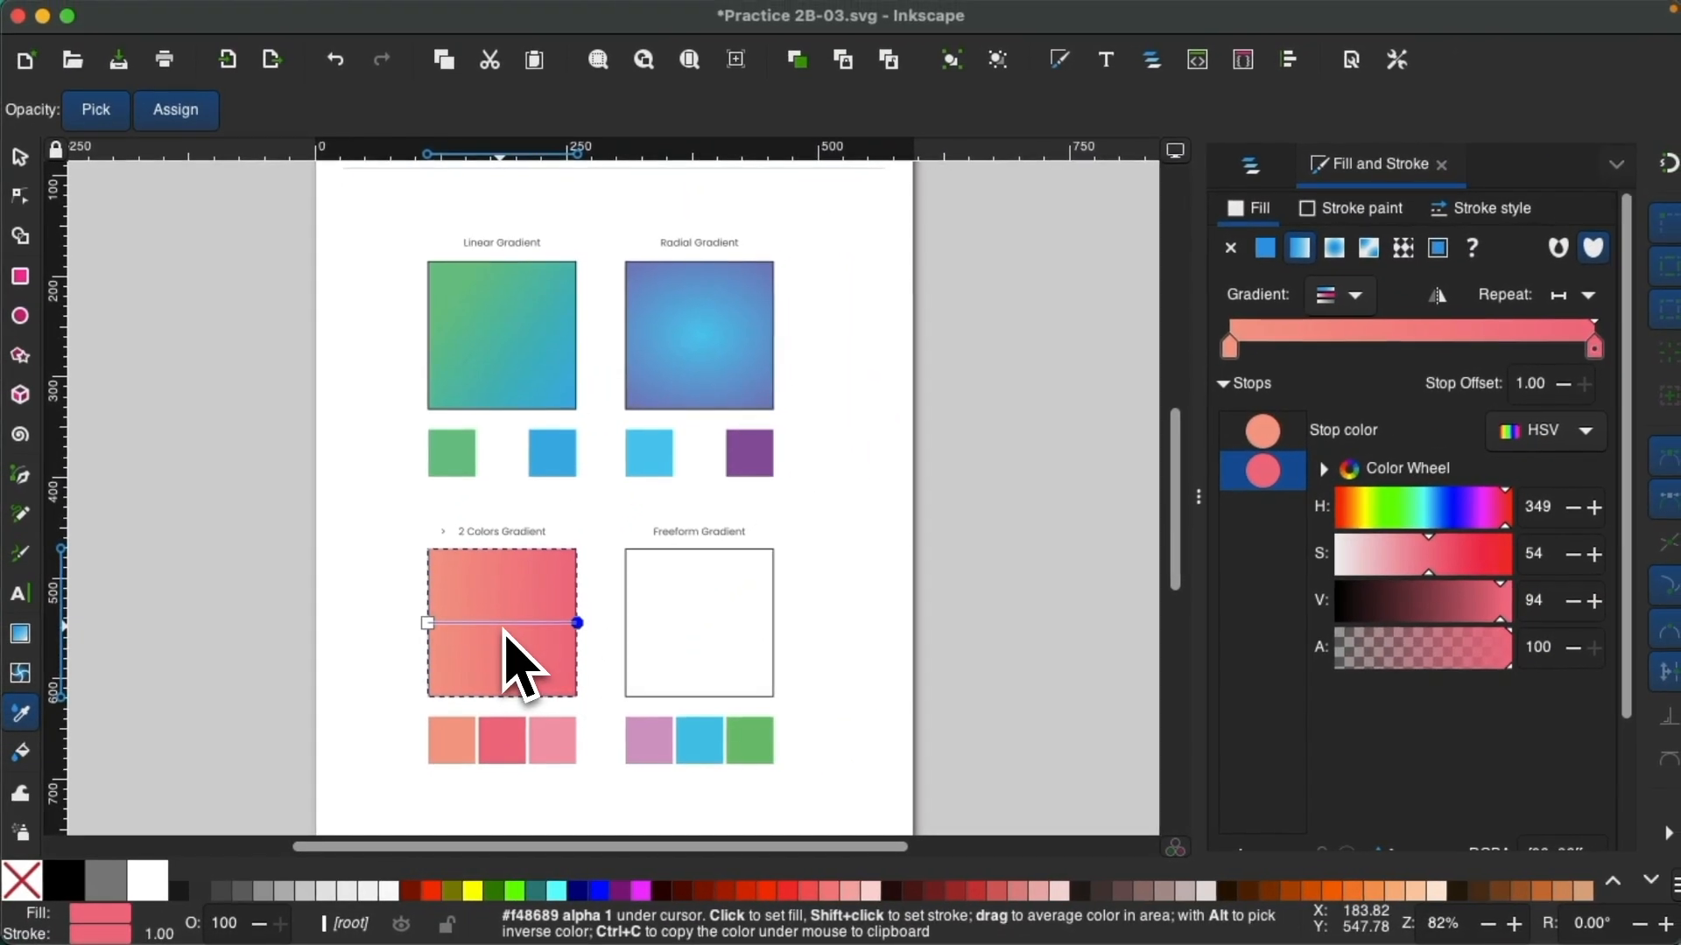
# Add a middle stop at an offset of about 0.52 and color it light pink by sampling the third swatch.
pyautogui.press('g')
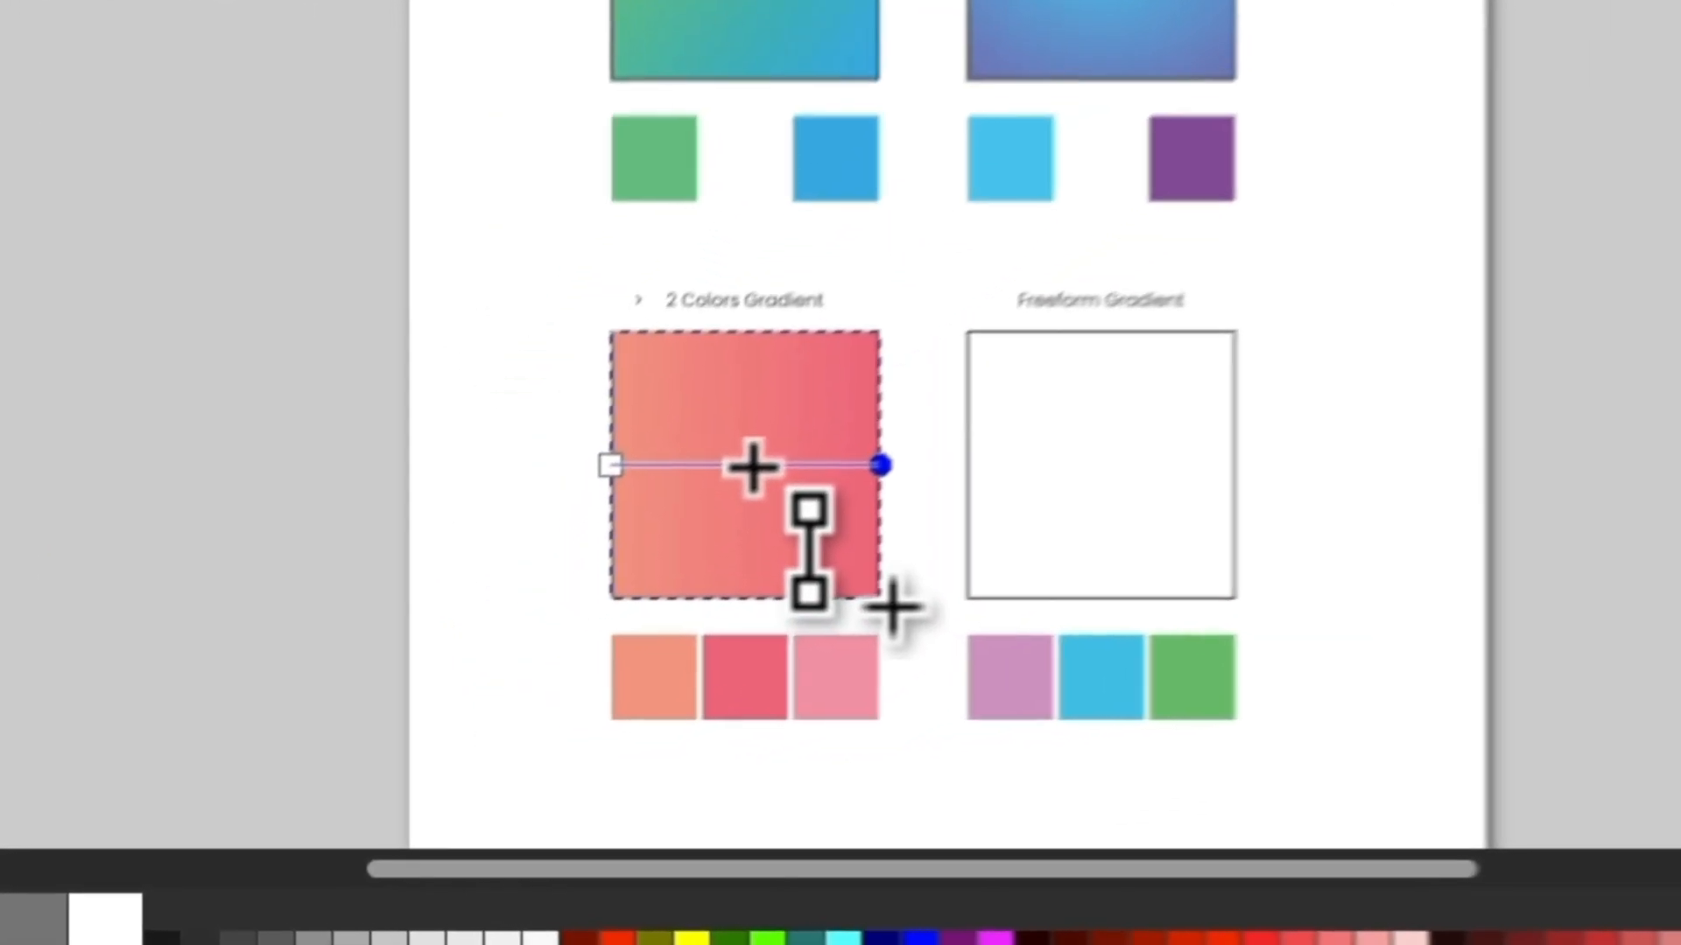
pyautogui.doubleClick(506, 624)
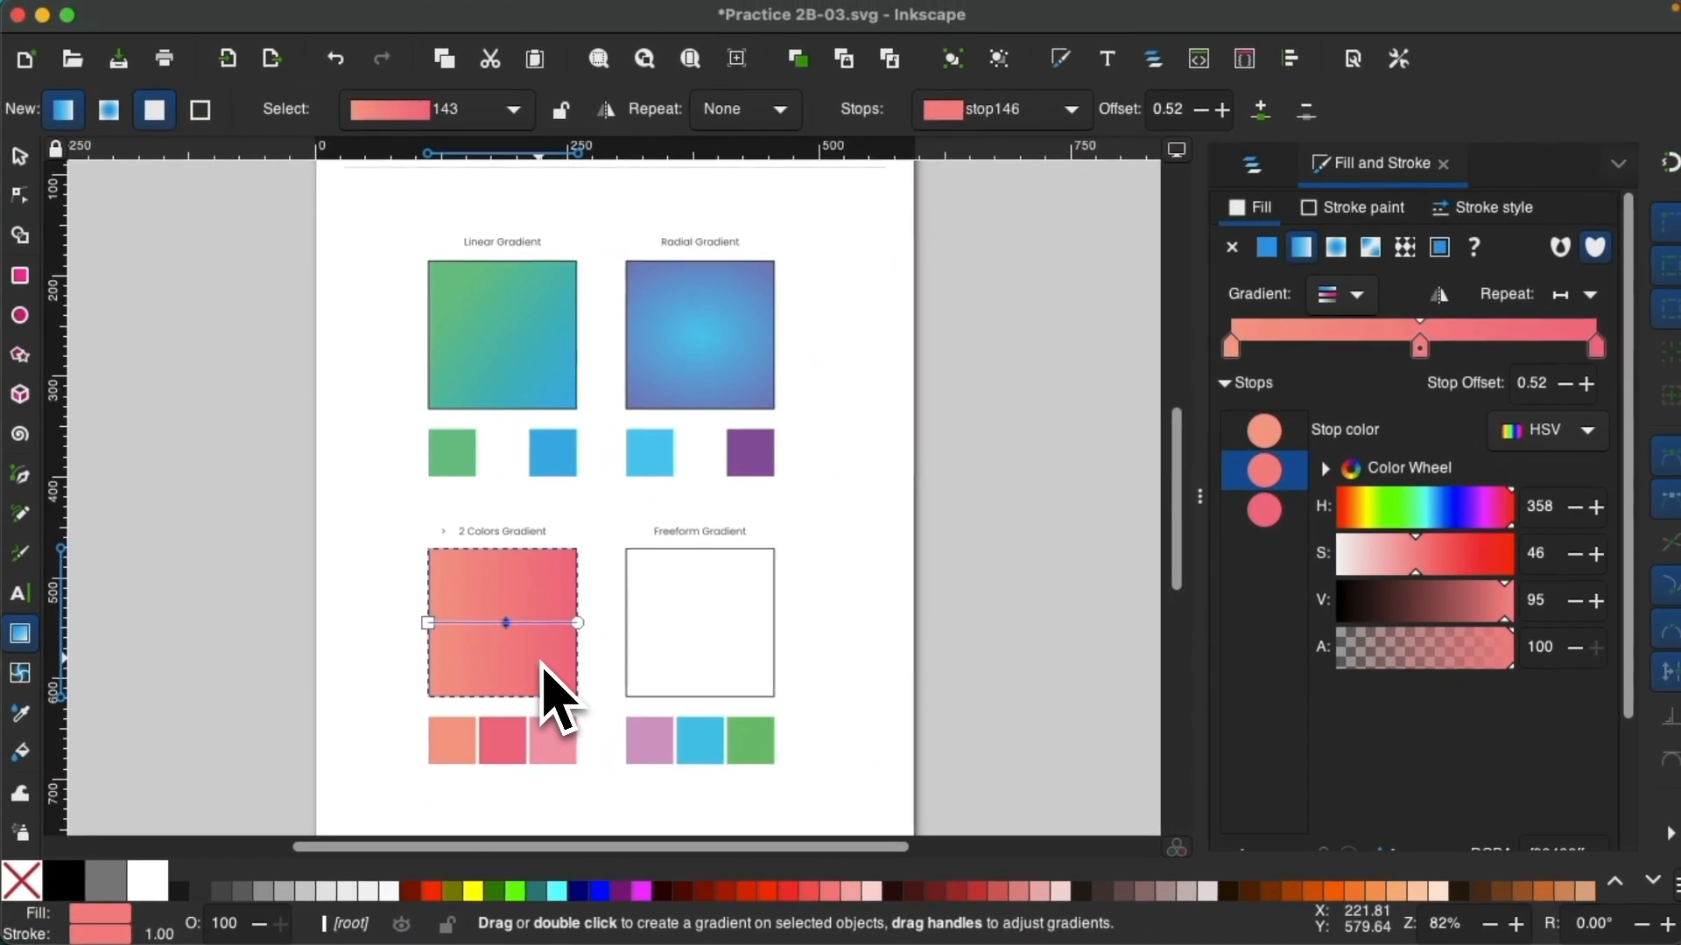
pyautogui.press('d')
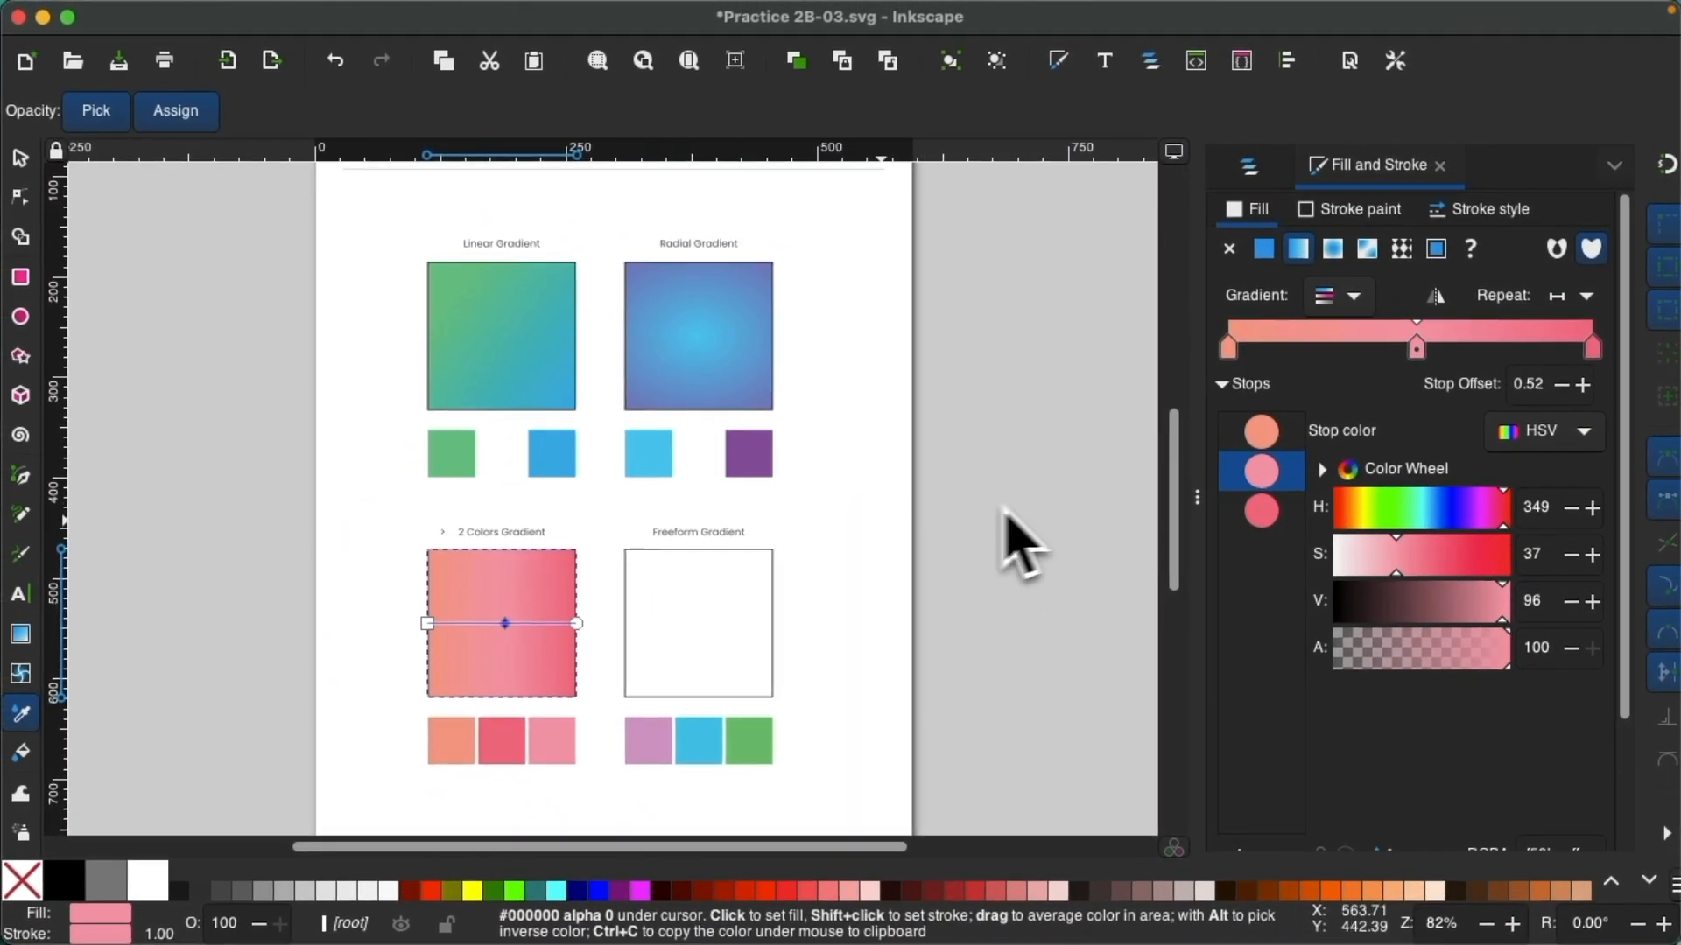
# Redraw the three-color gradient diagonally from the square's upper-left area to its lower-right corner.
pyautogui.press('g')
pyautogui.moveTo(454, 571); pyautogui.dragTo(594, 698)
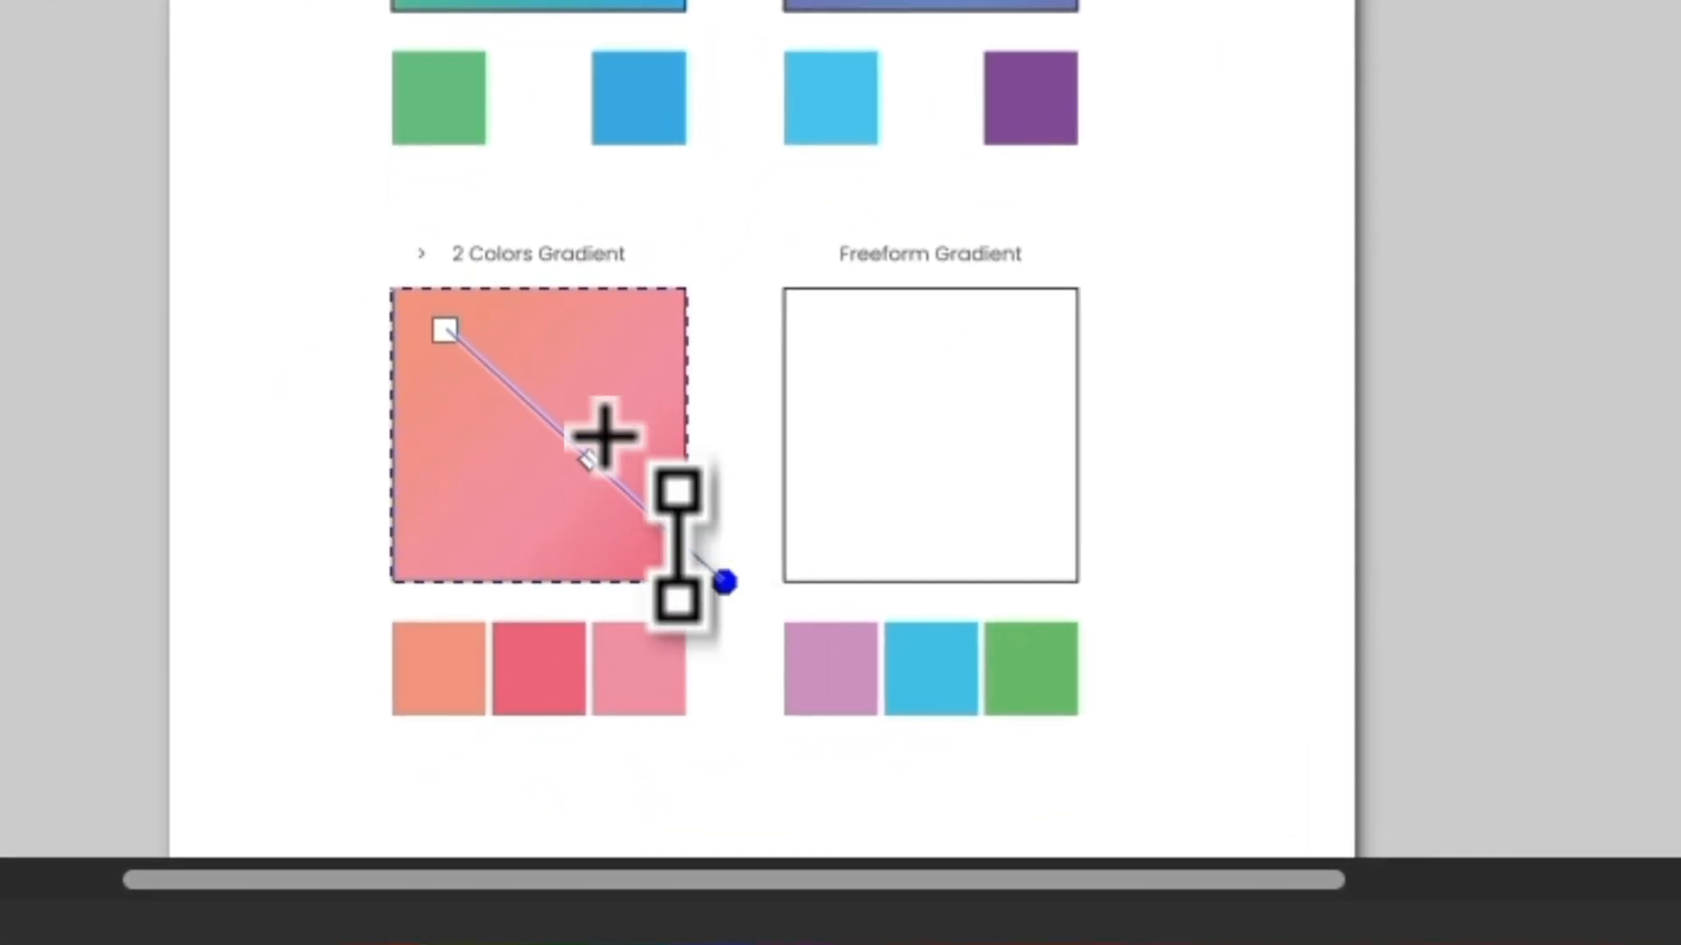
pyautogui.moveTo(652, 426); pyautogui.dragTo(489, 303)
pyautogui.moveTo(445, 364); pyautogui.dragTo(628, 571)
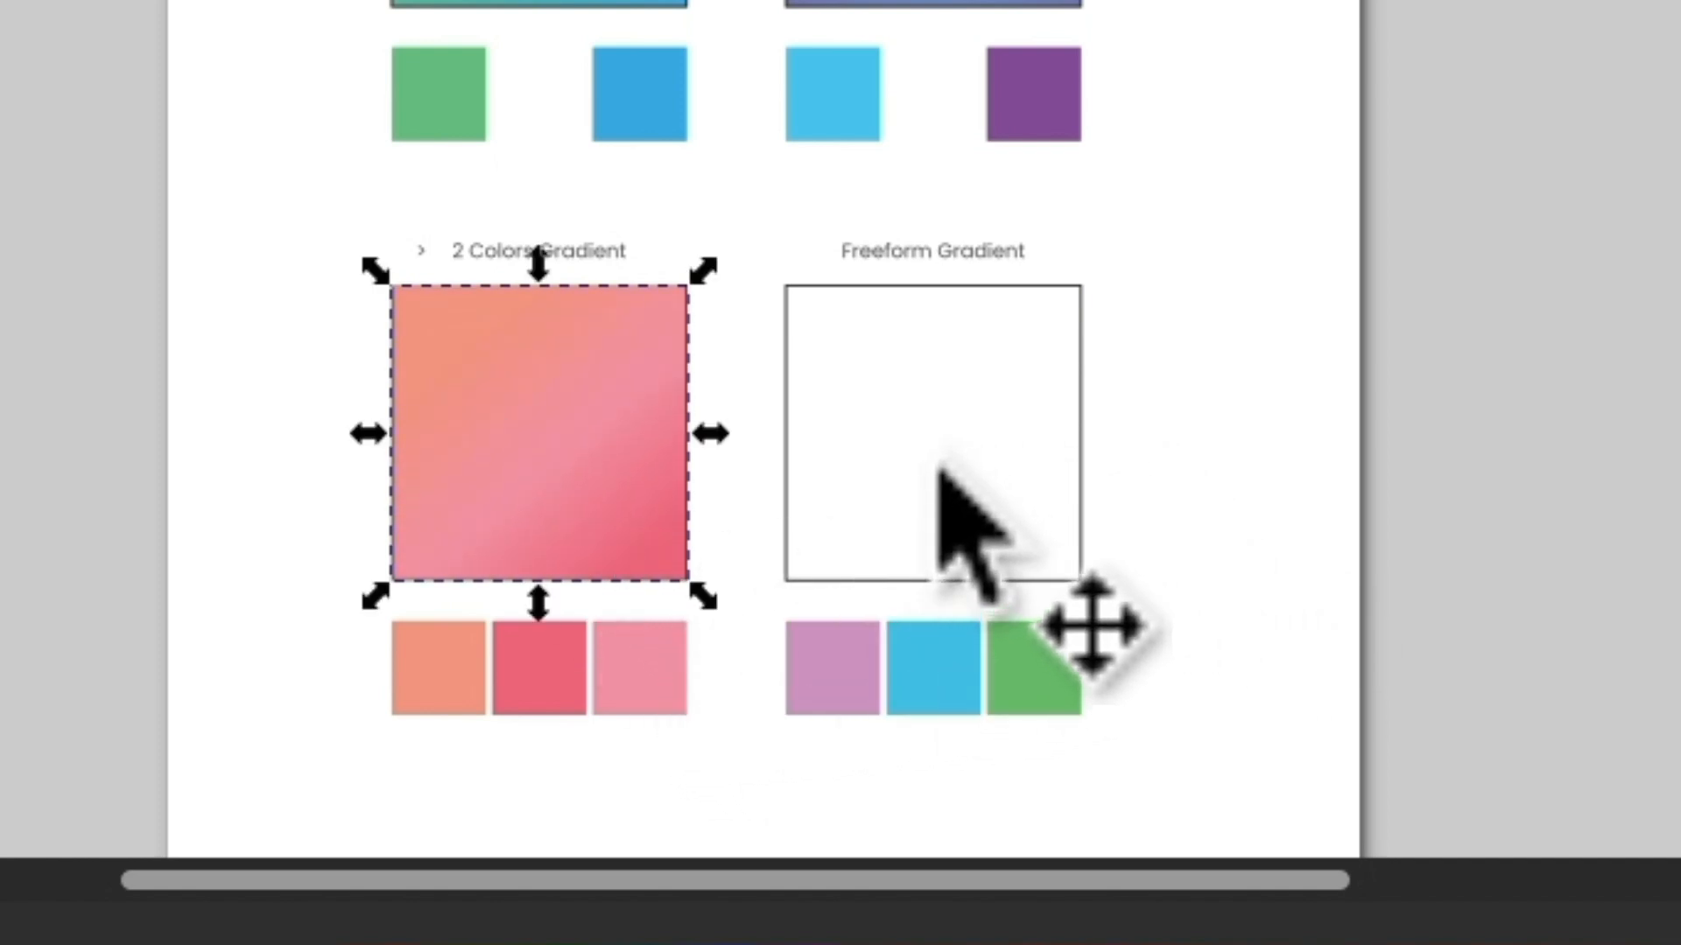
# Select the Freeform Gradient square and create a mesh gradient on it with the Mesh tool.
pyautogui.click(938, 507)
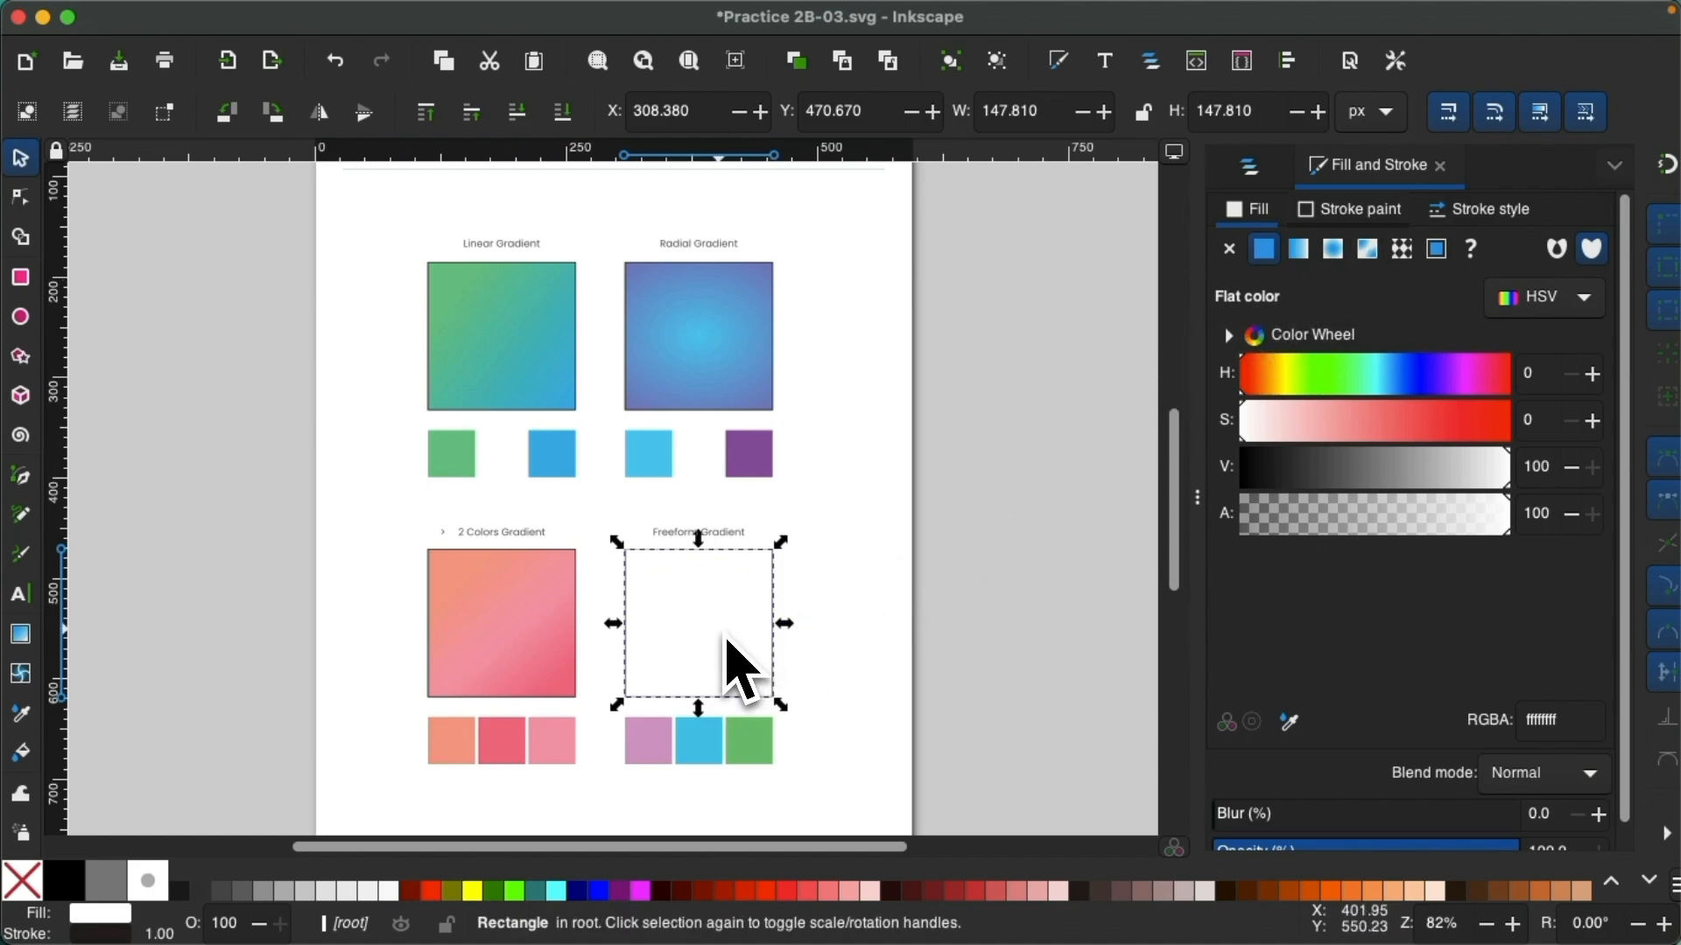
pyautogui.press('m')
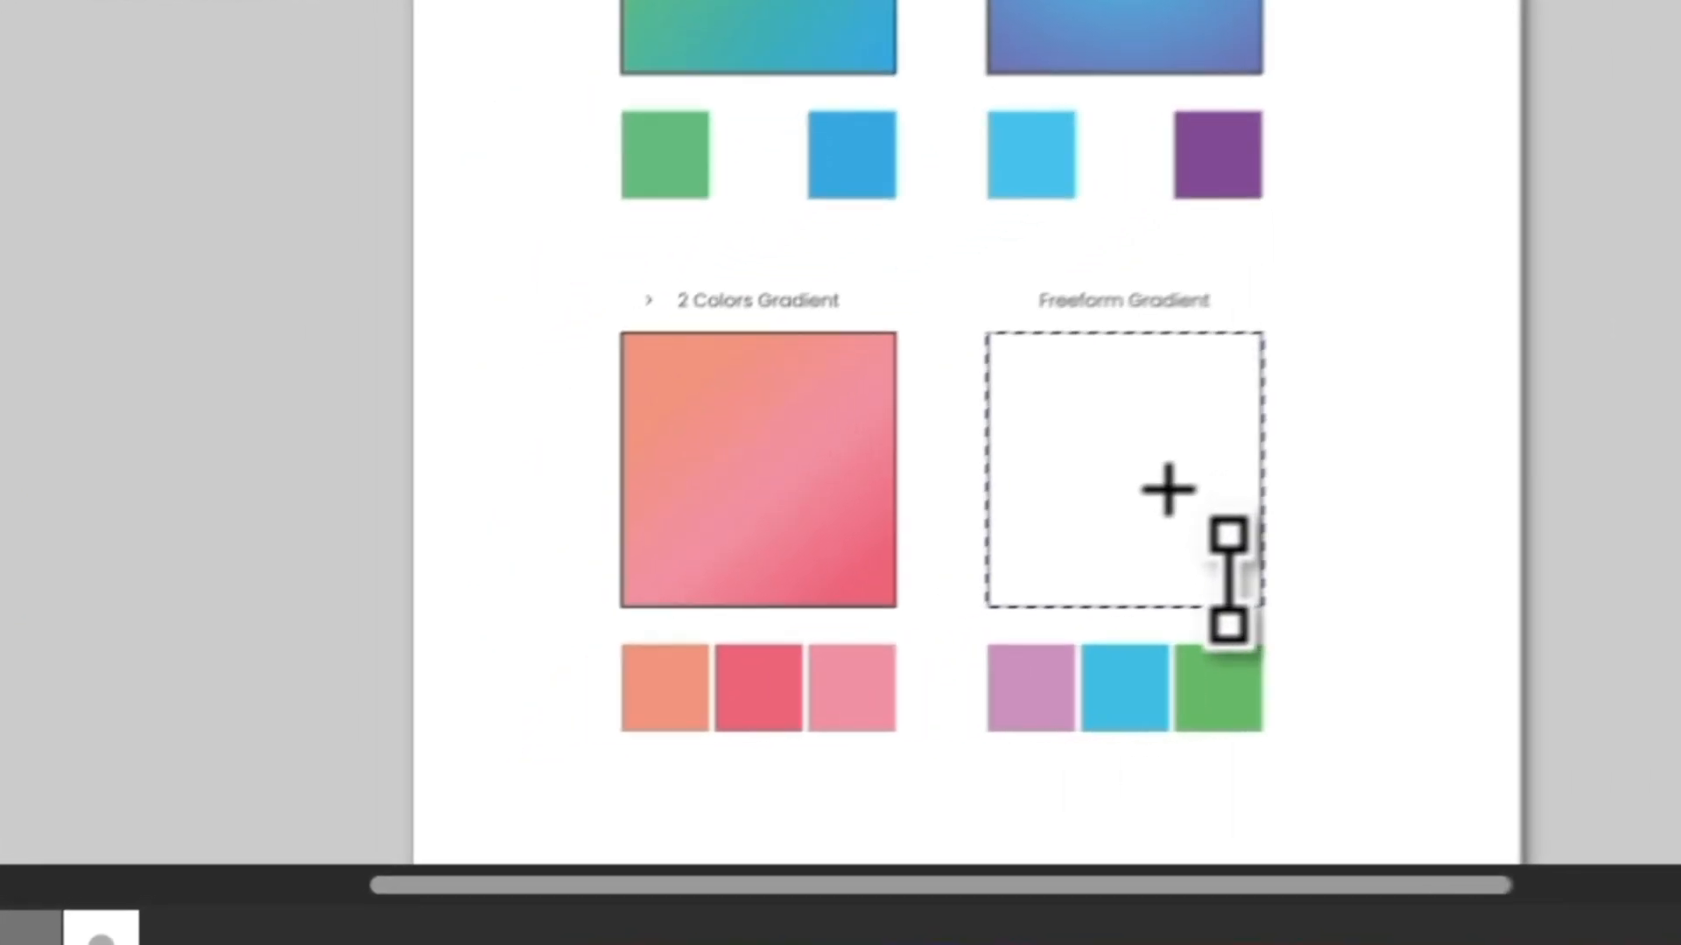
pyautogui.doubleClick(1252, 451)
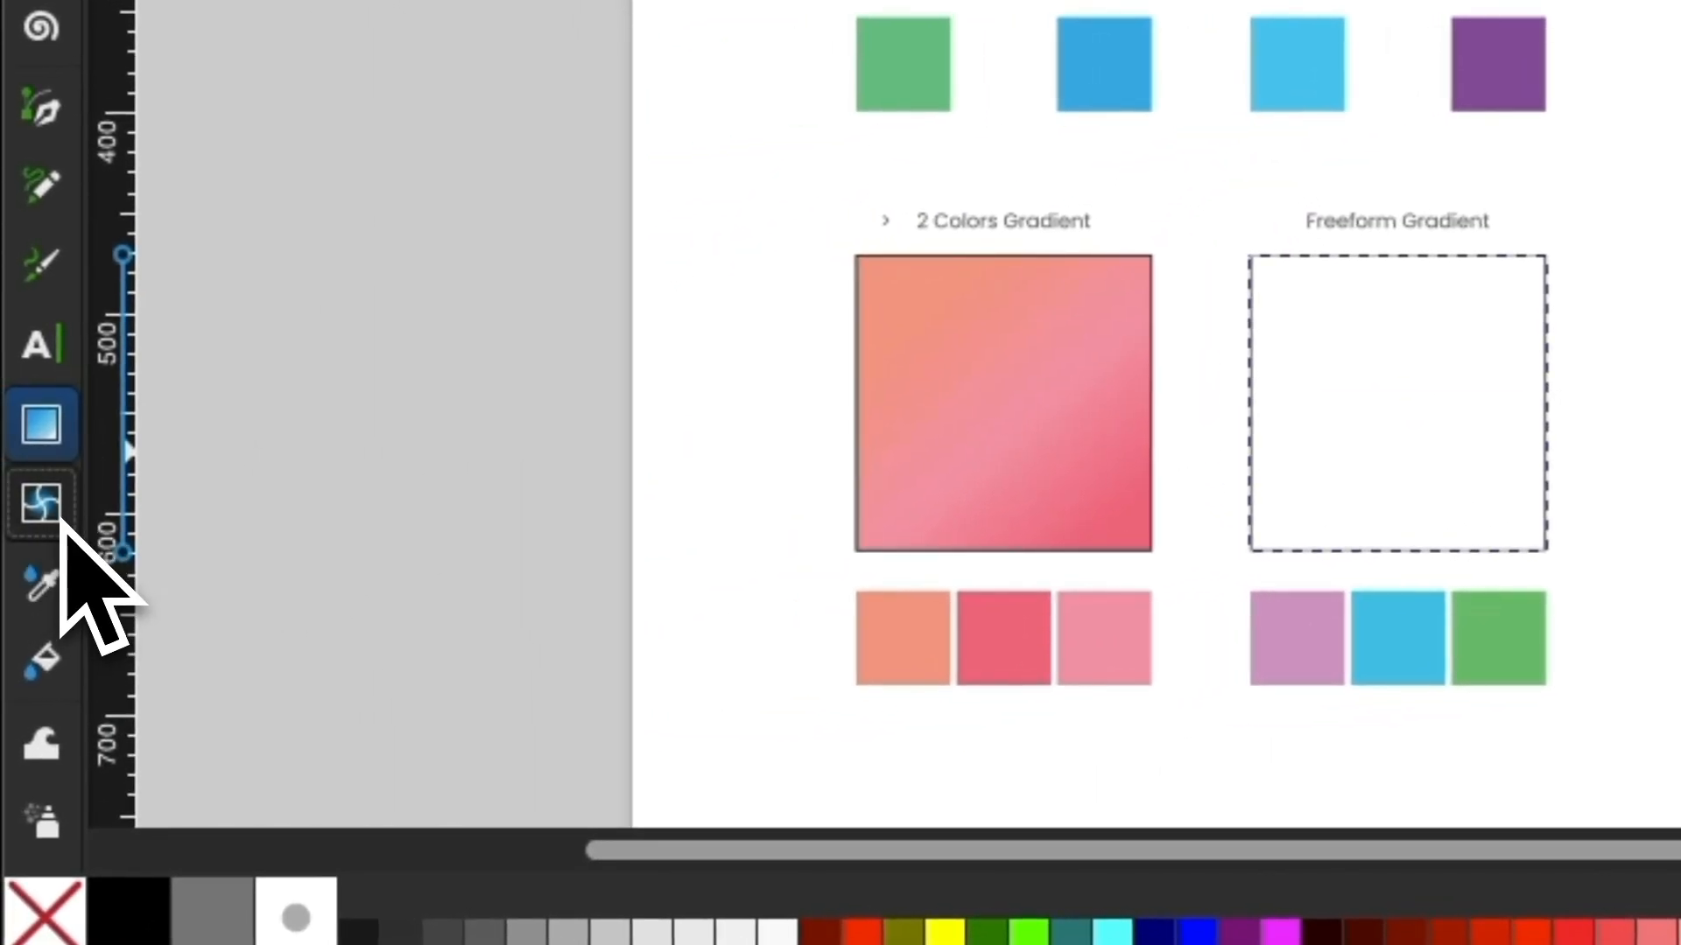
pyautogui.click(59, 519)
pyautogui.doubleClick(1426, 409)
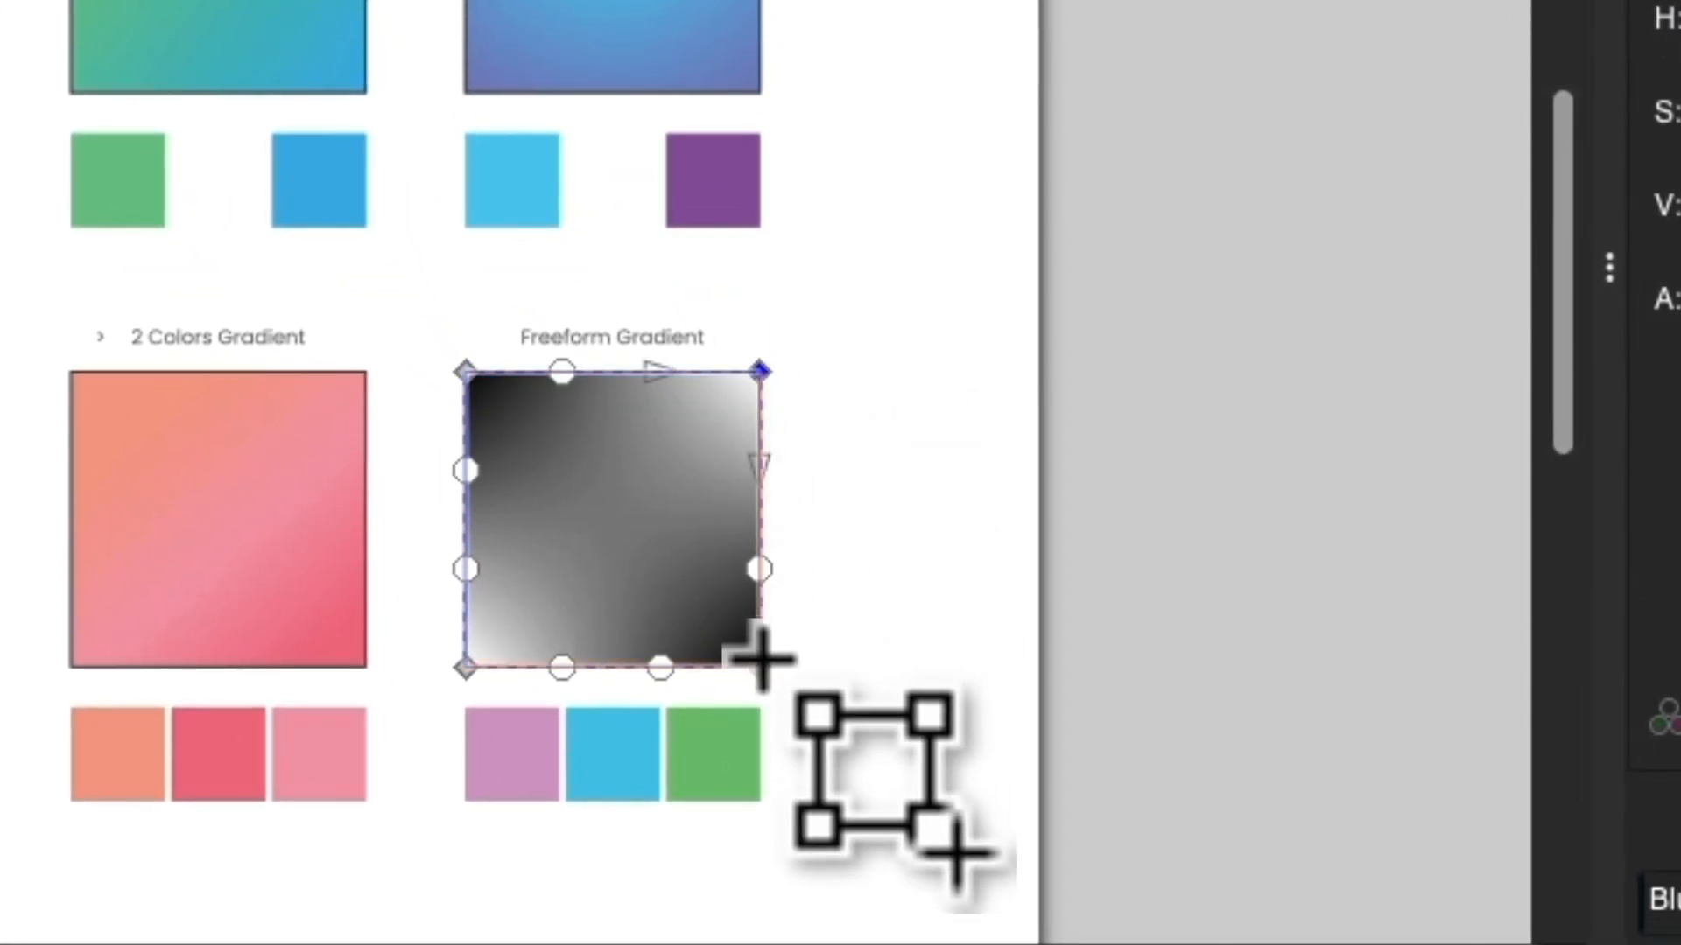
# Select the mesh's lower-left and upper-right corner nodes in turn to see which color each one controls.
pyautogui.click(464, 668)
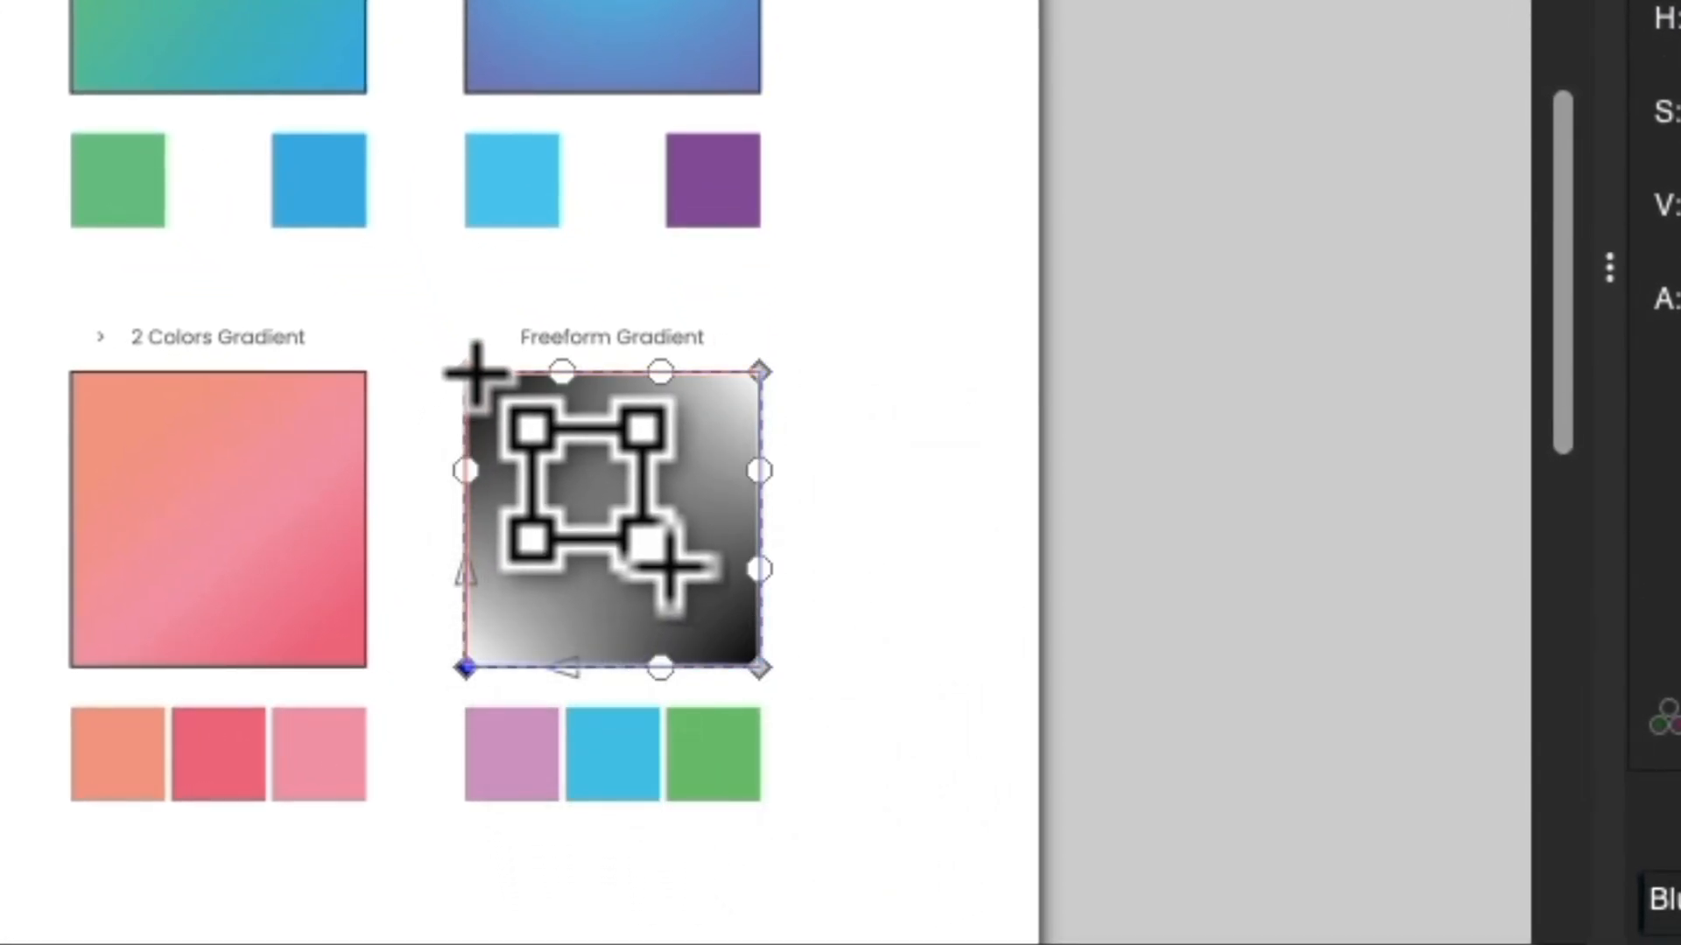
pyautogui.click(760, 371)
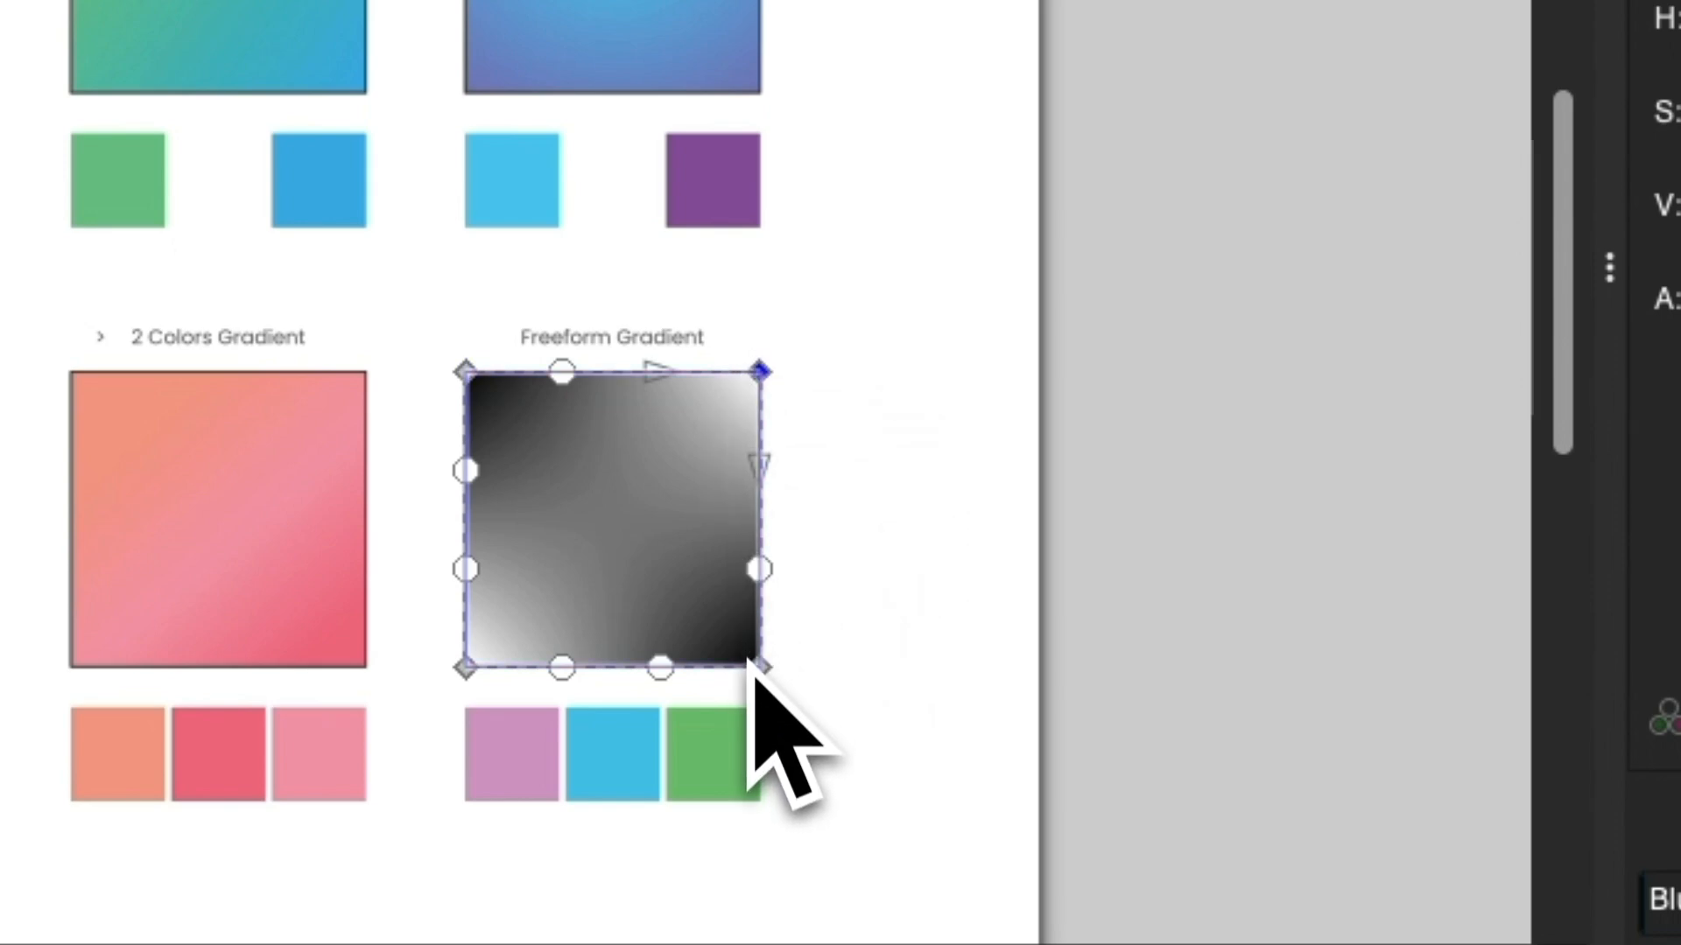
pyautogui.click(465, 668)
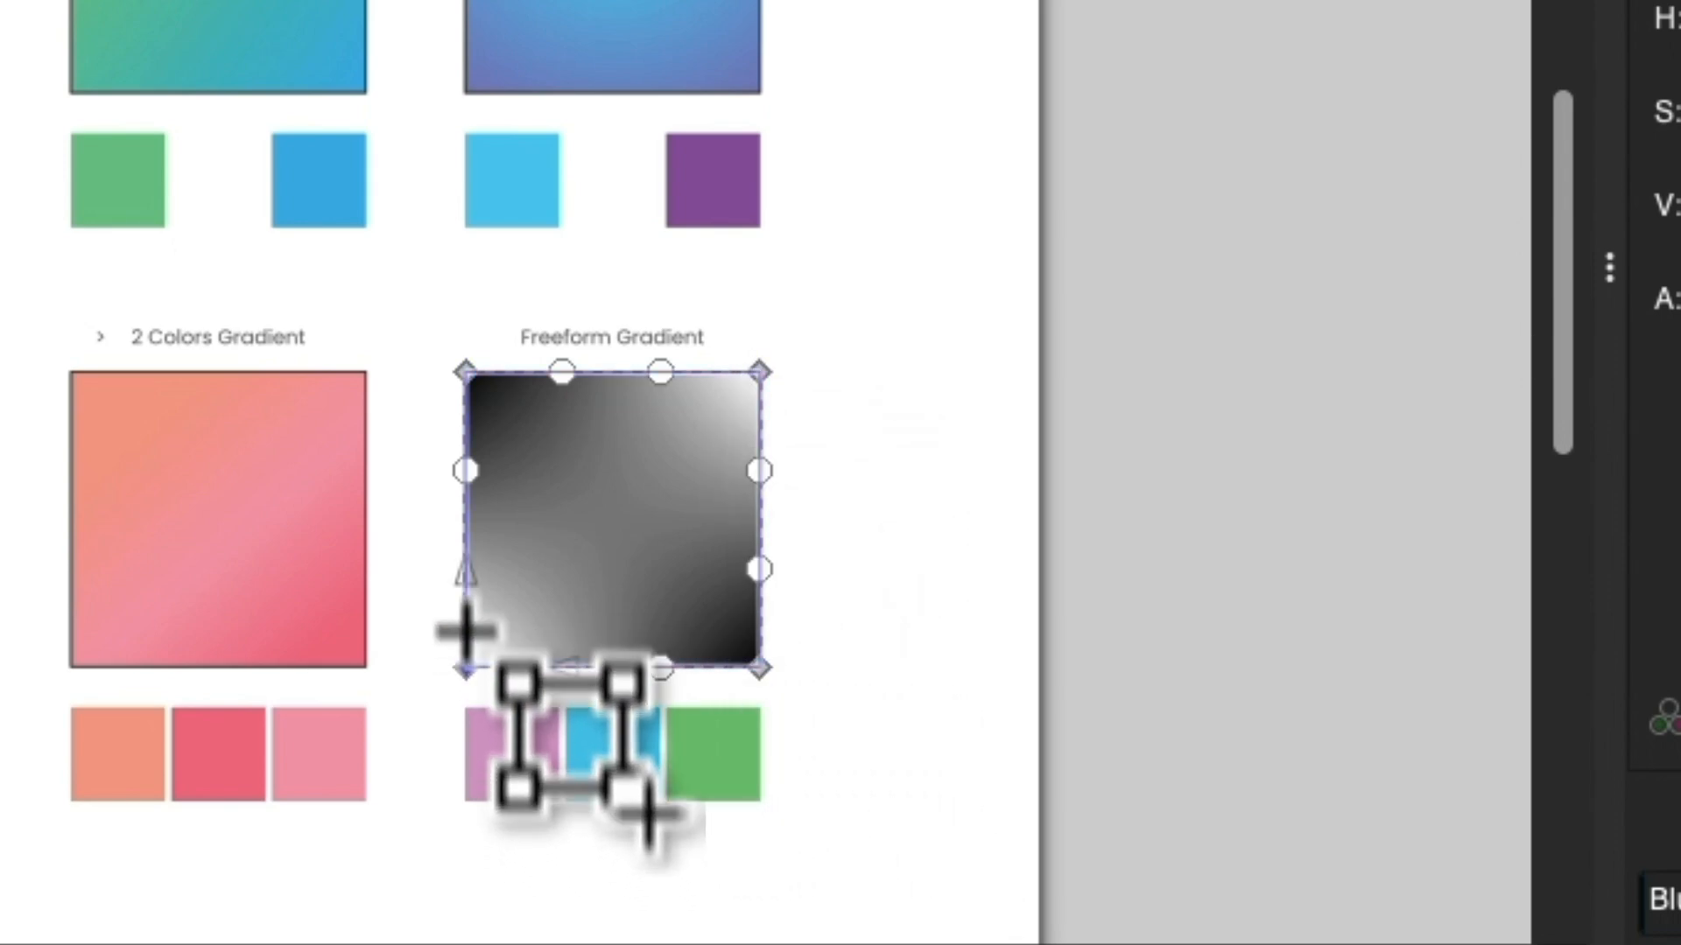
# Color the mesh's upper-left corner node light purple by sampling the first swatch beneath the square.
pyautogui.click(464, 371)
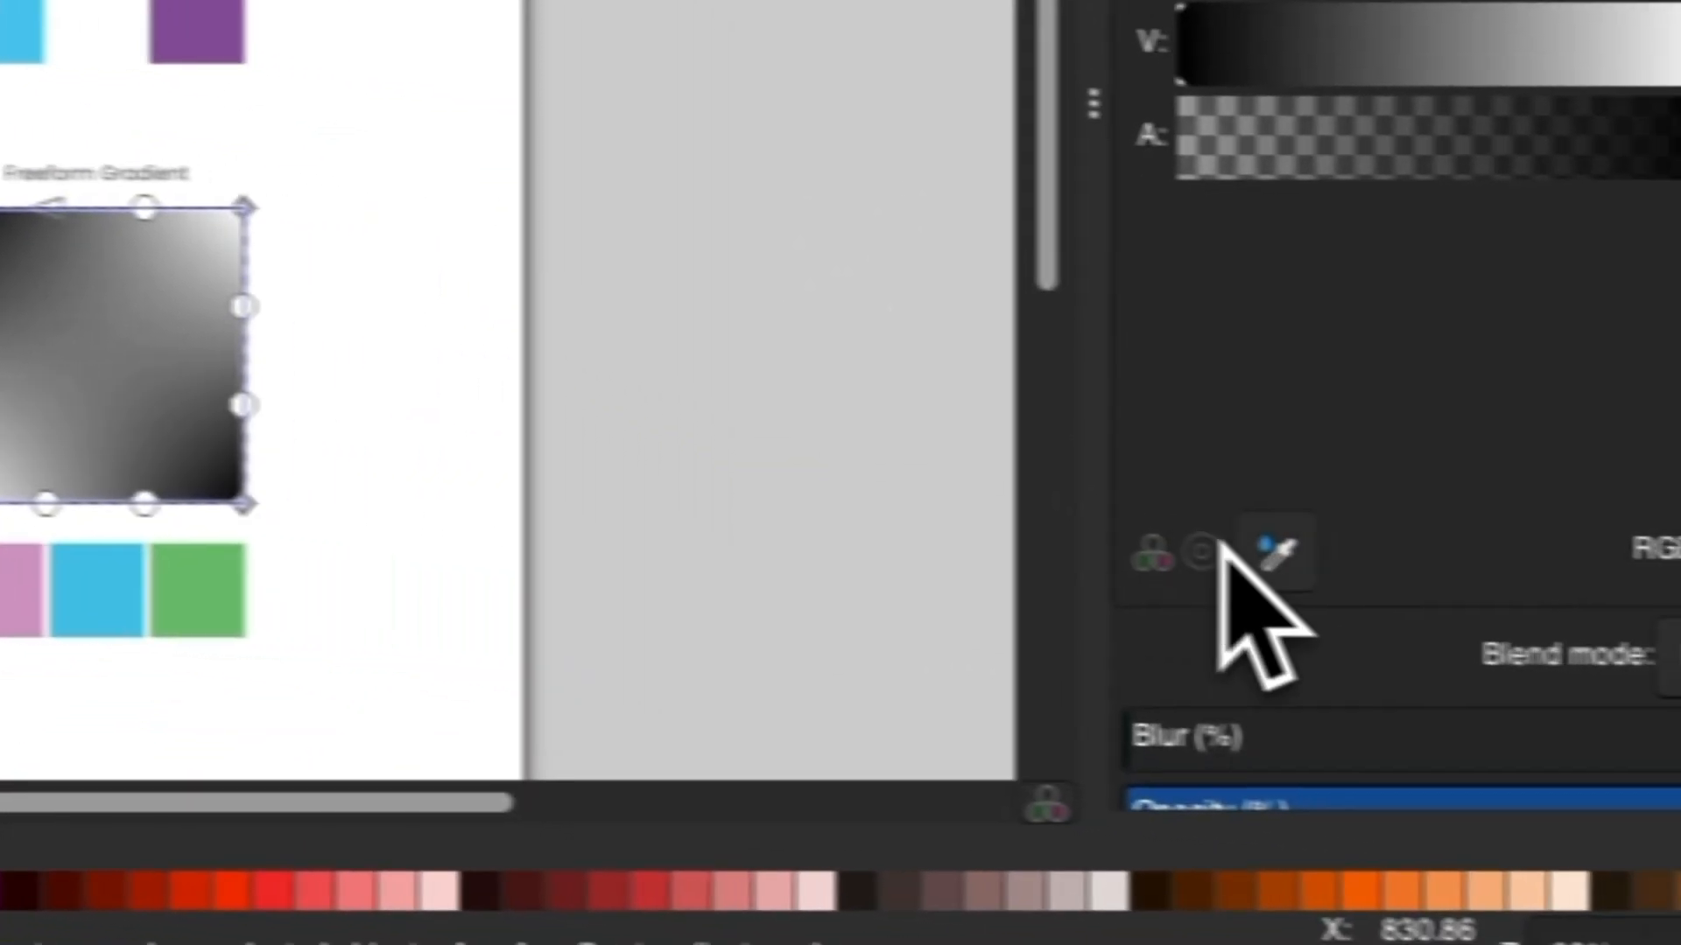
pyautogui.click(1269, 551)
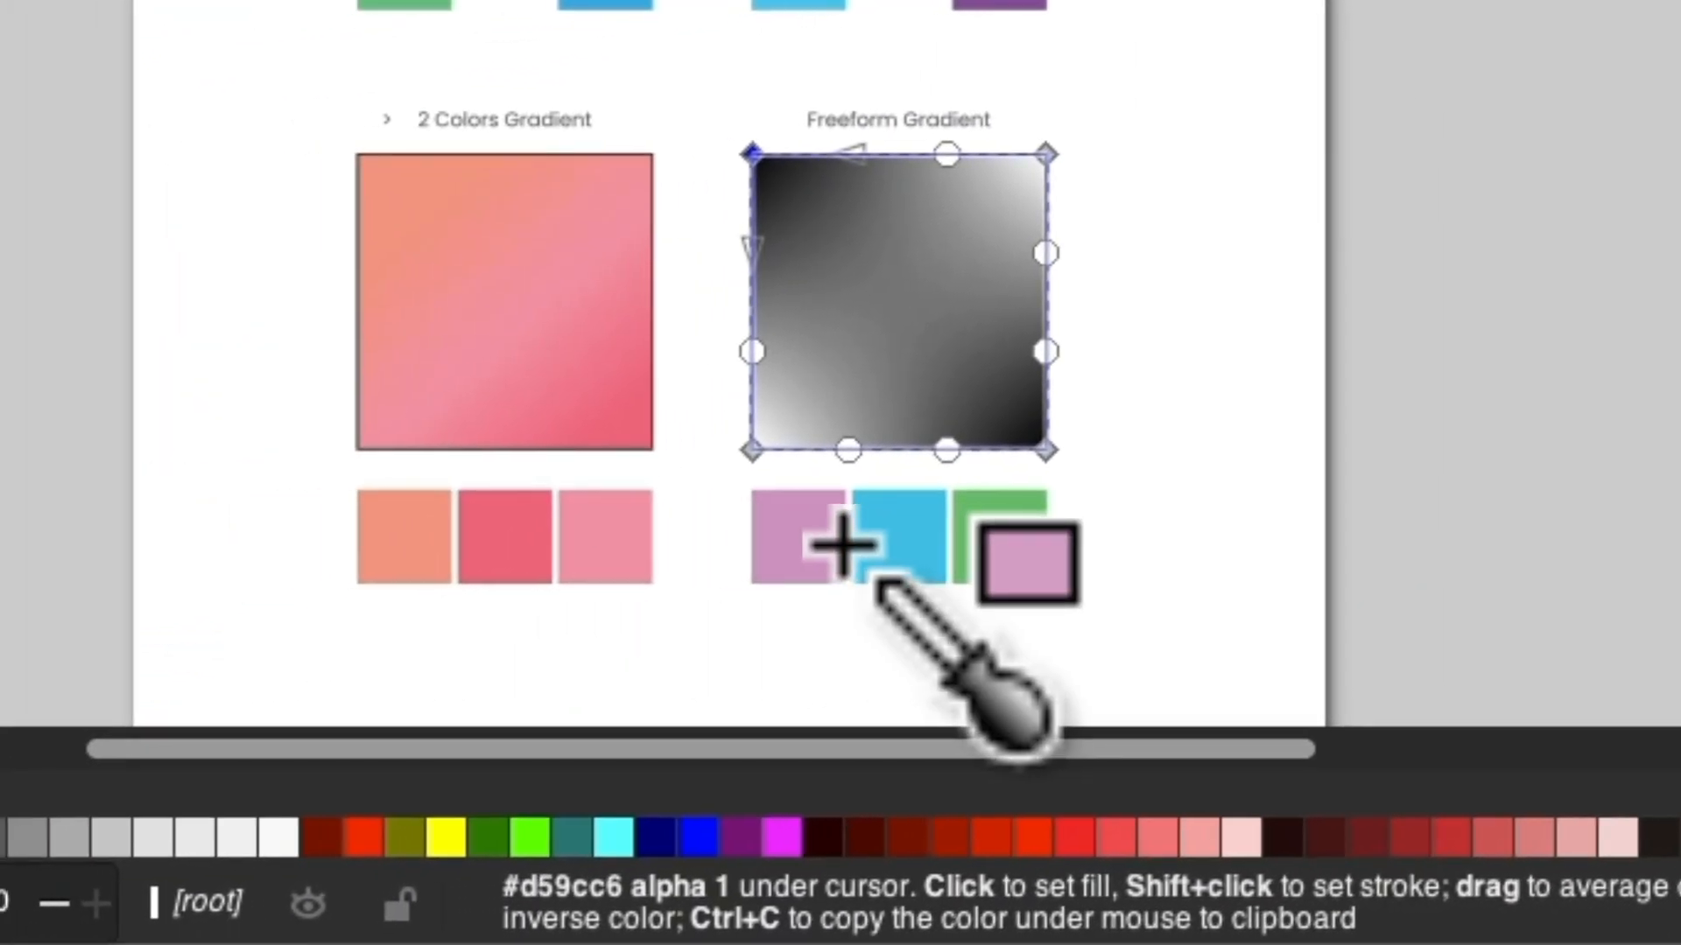
pyautogui.click(791, 551)
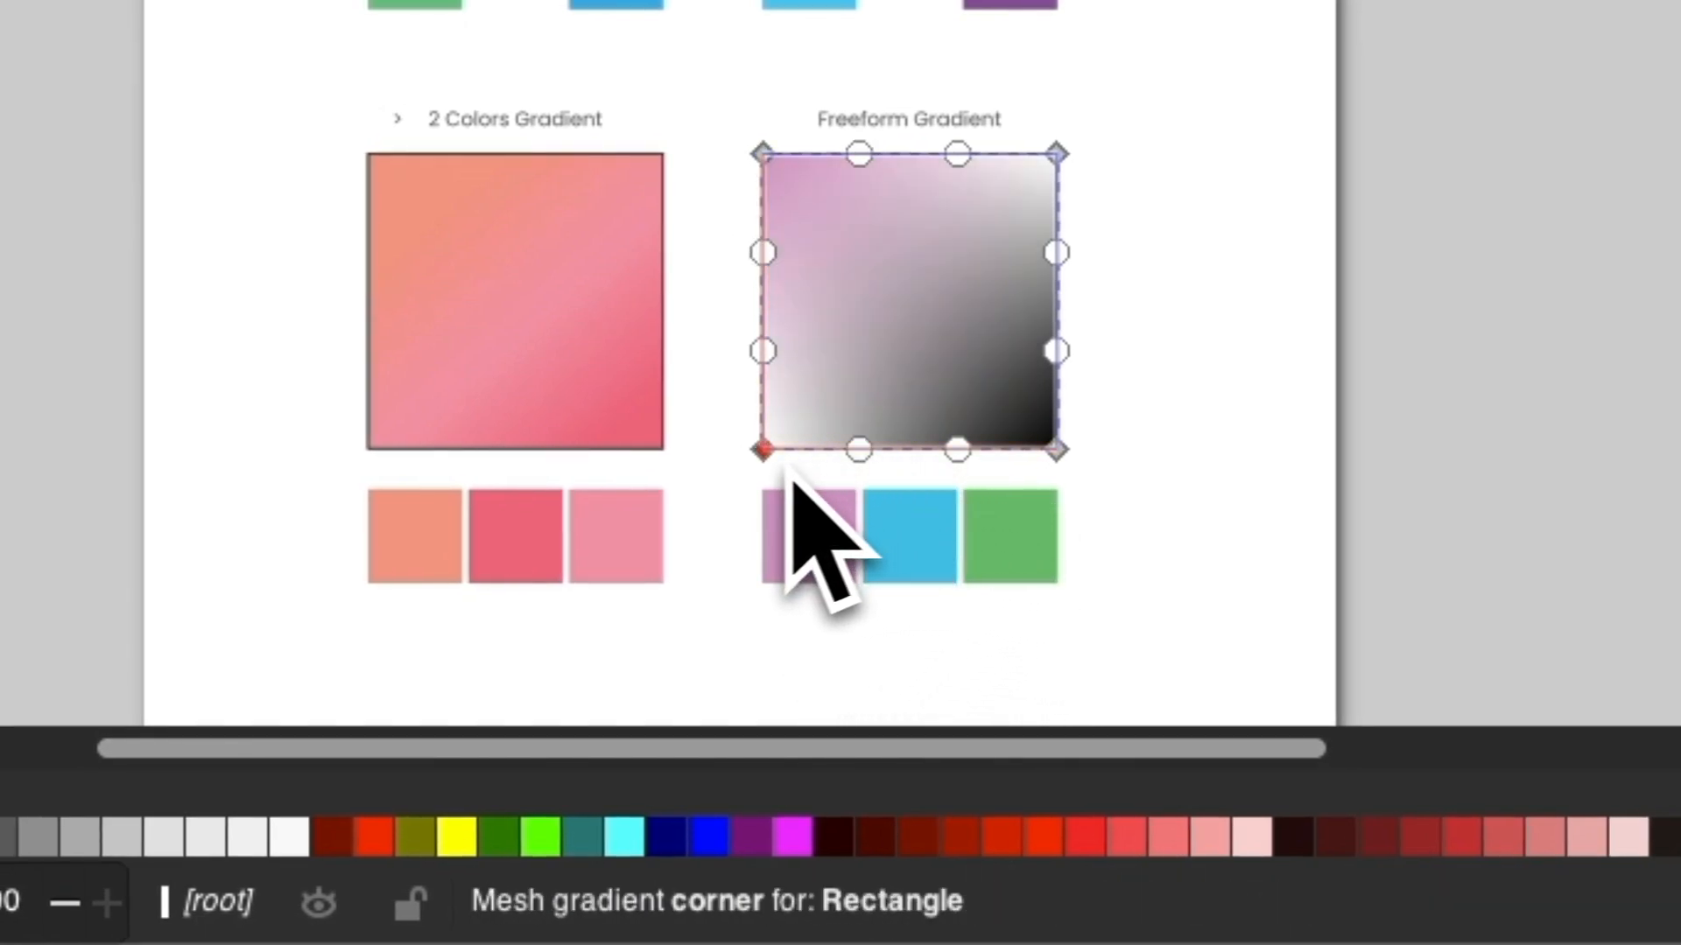
# Color the mesh's lower-right corner node blue by sampling the middle swatch beneath the square.
pyautogui.click(1059, 456)
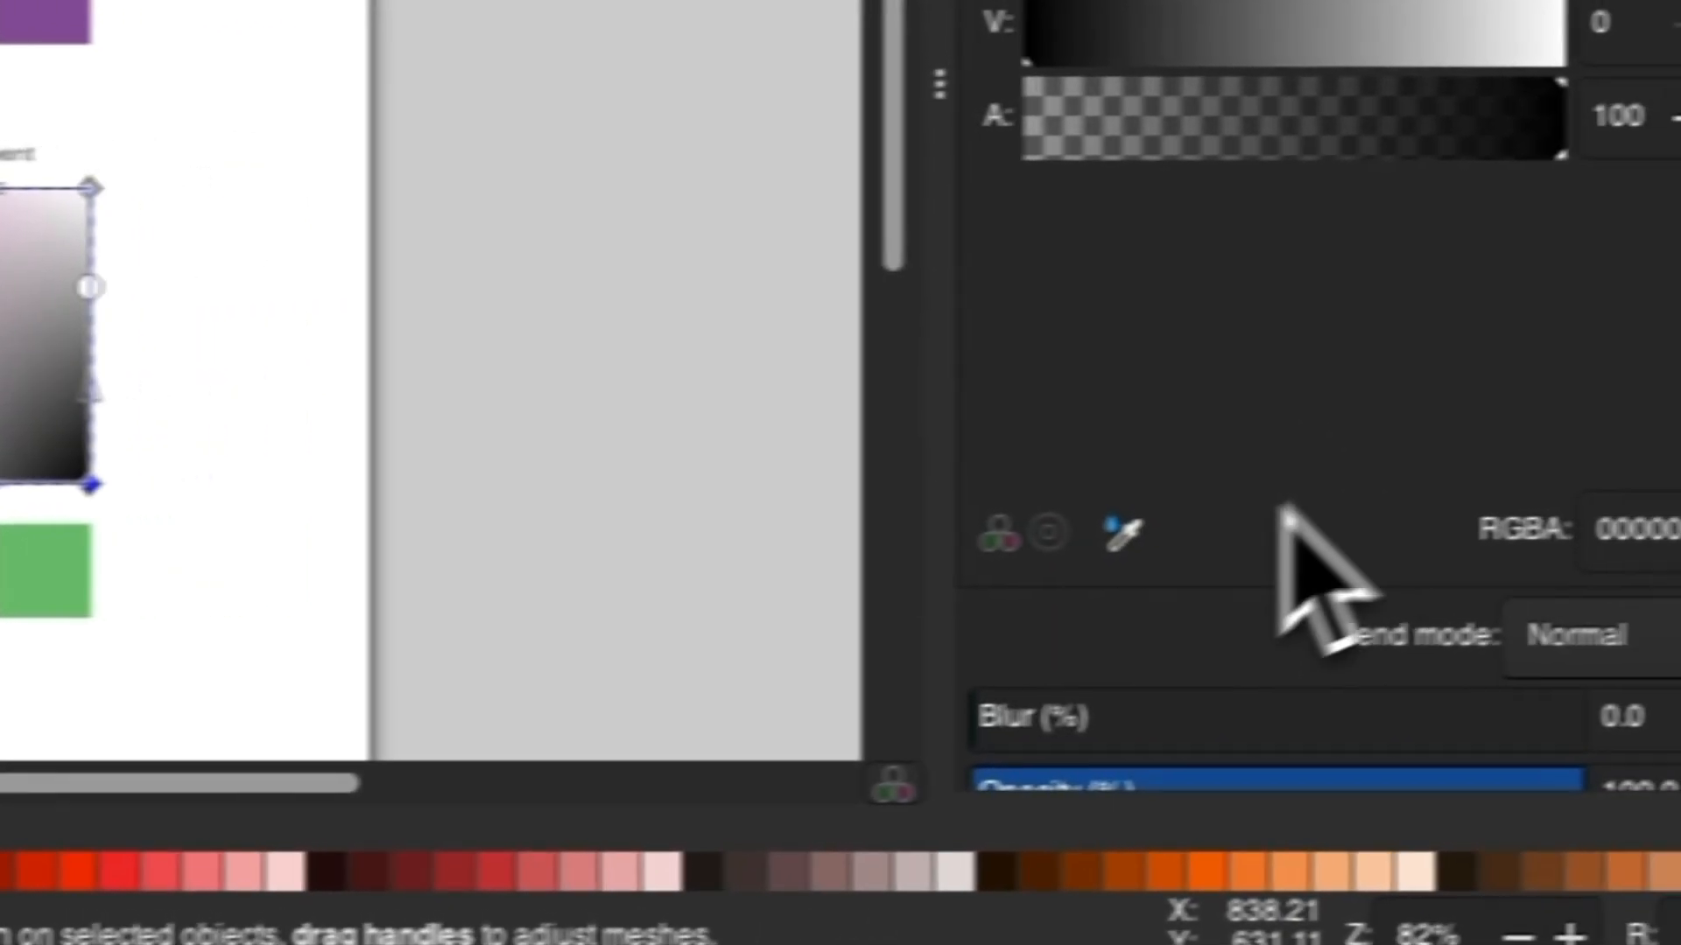
pyautogui.click(1122, 534)
pyautogui.click(326, 666)
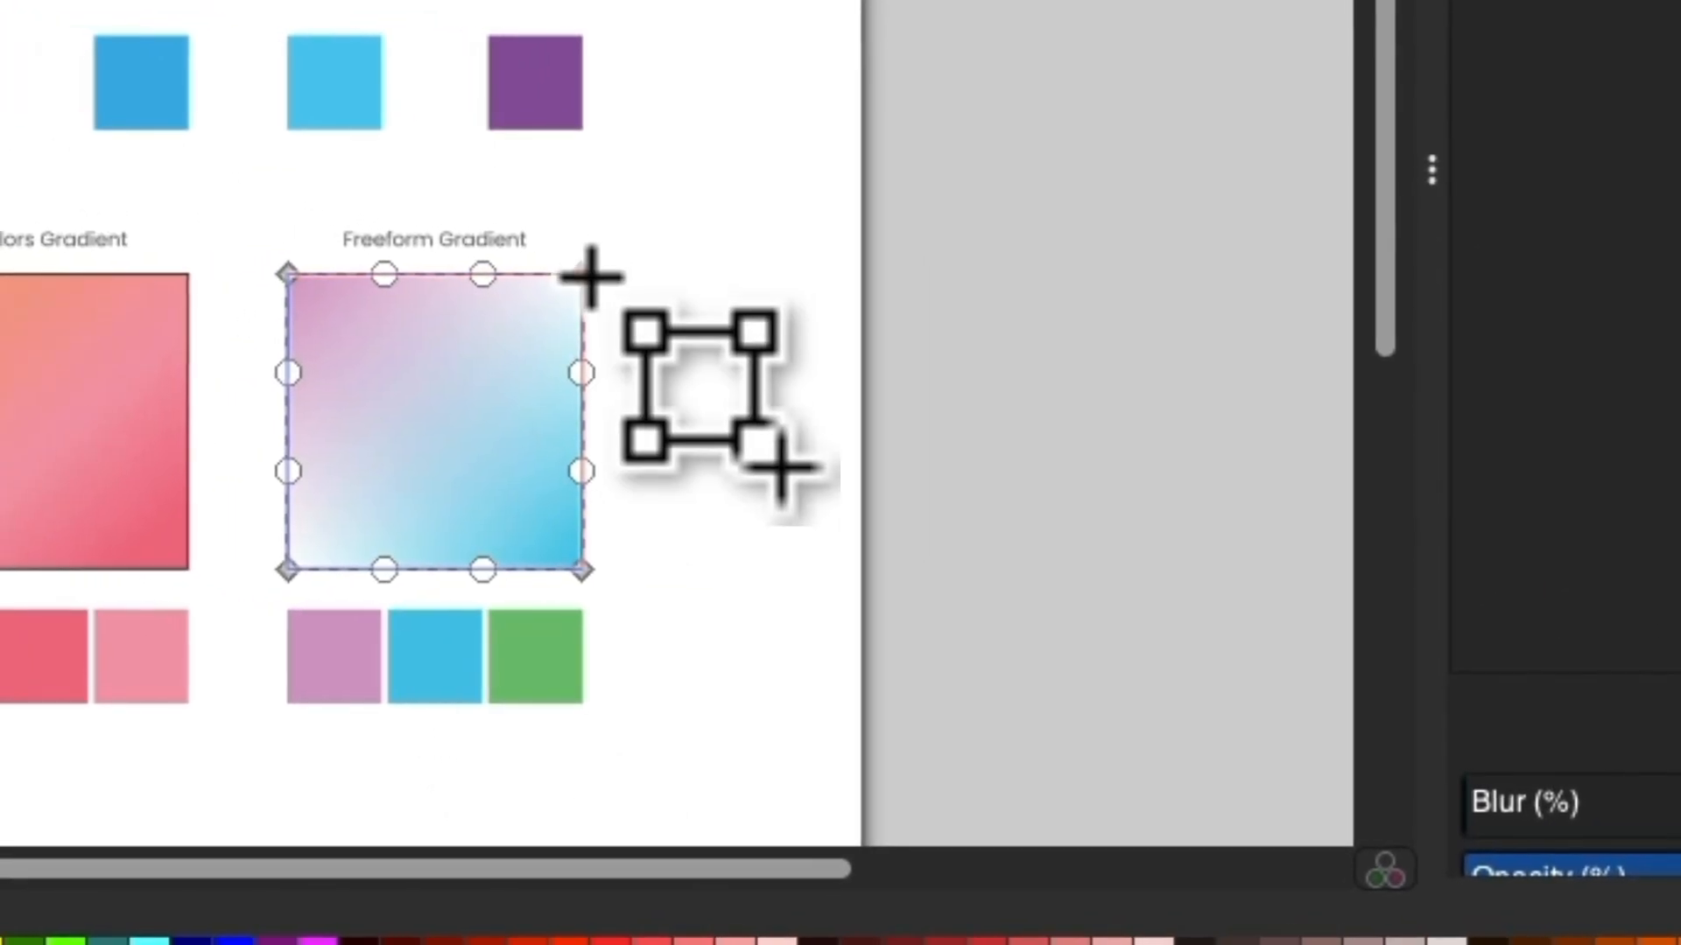
# Color the mesh's upper-right corner node green by sampling the third swatch beneath the Freeform Gradient square.
pyautogui.click(429, 254)
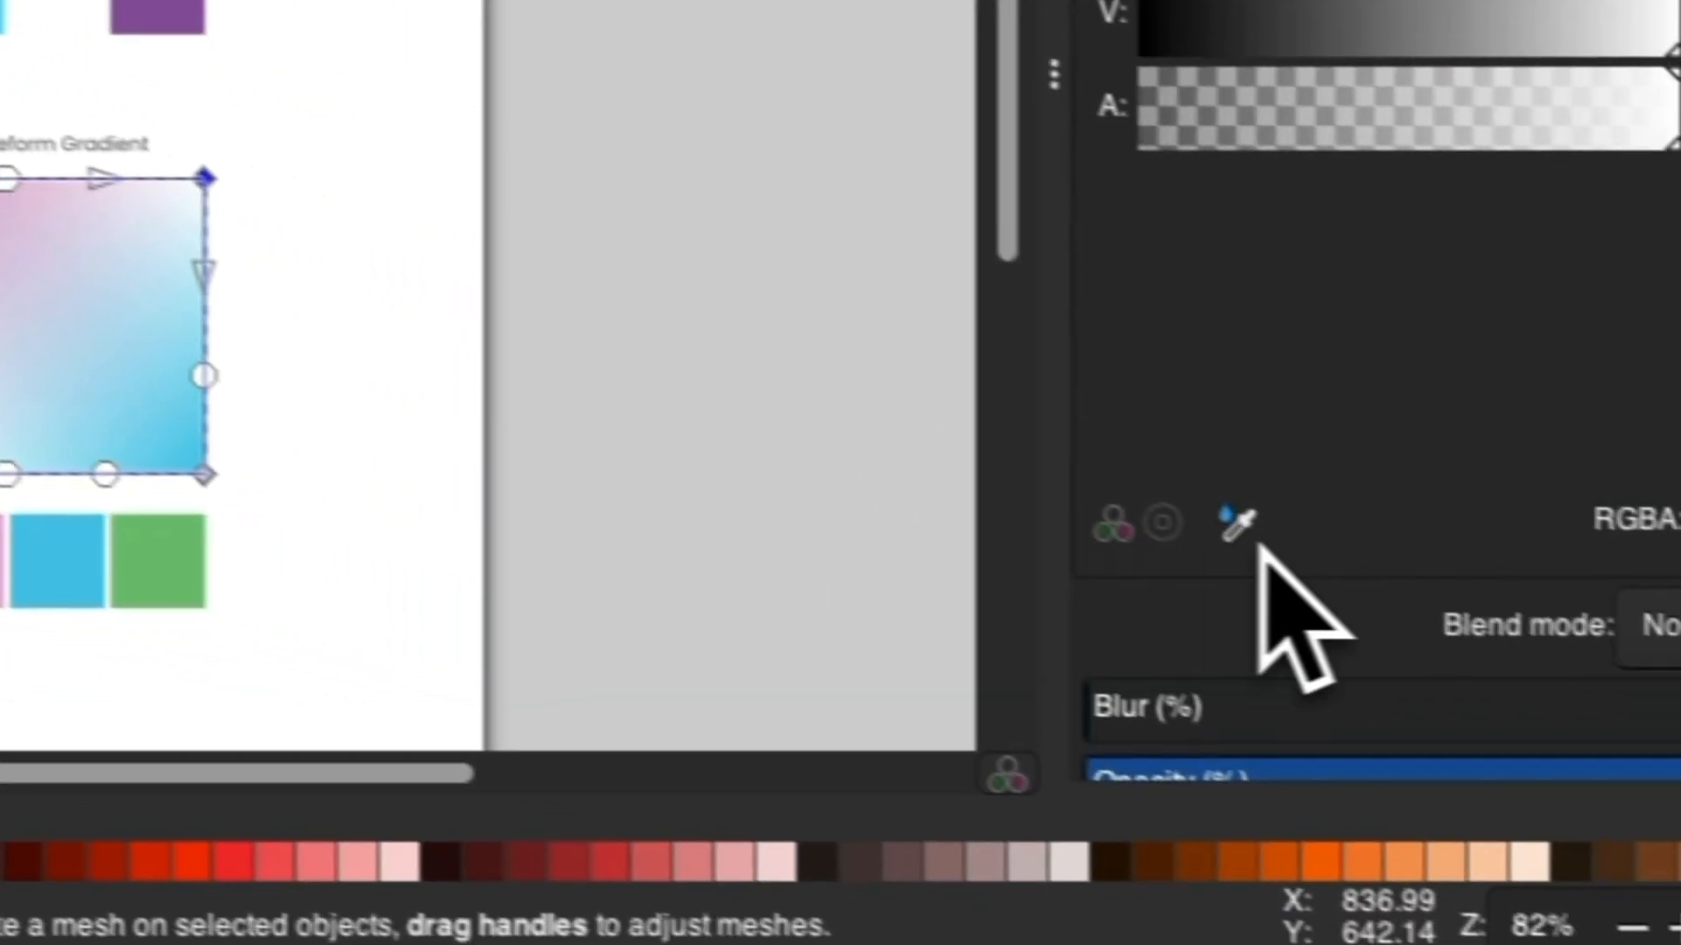
pyautogui.click(1238, 525)
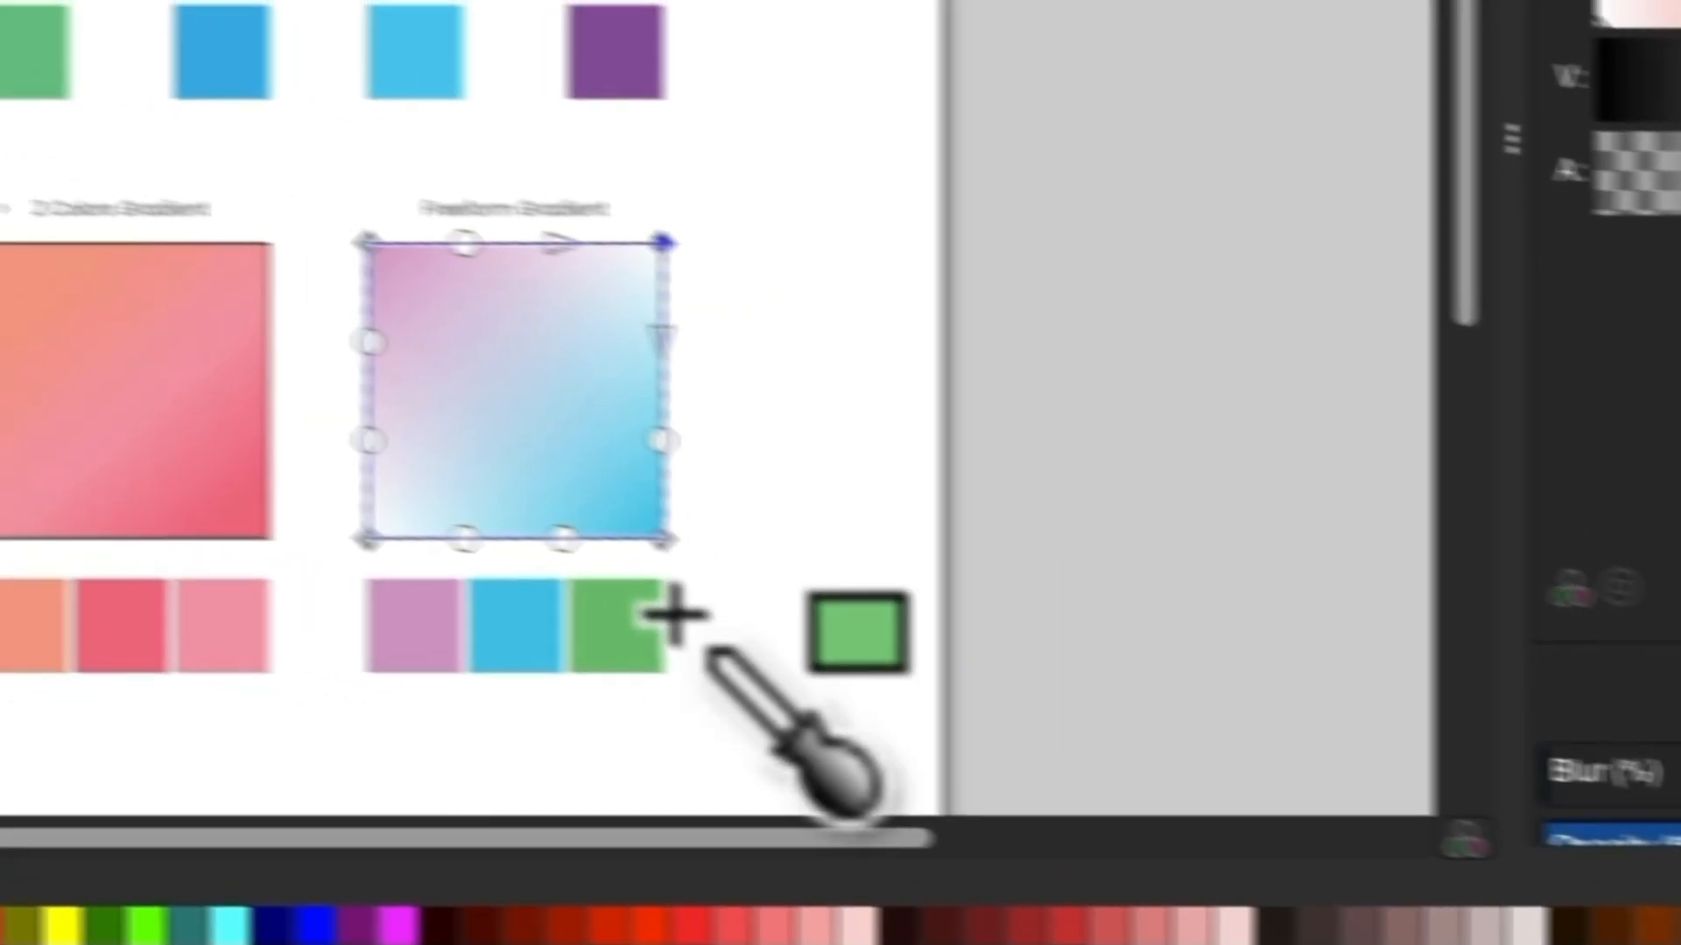
pyautogui.click(153, 573)
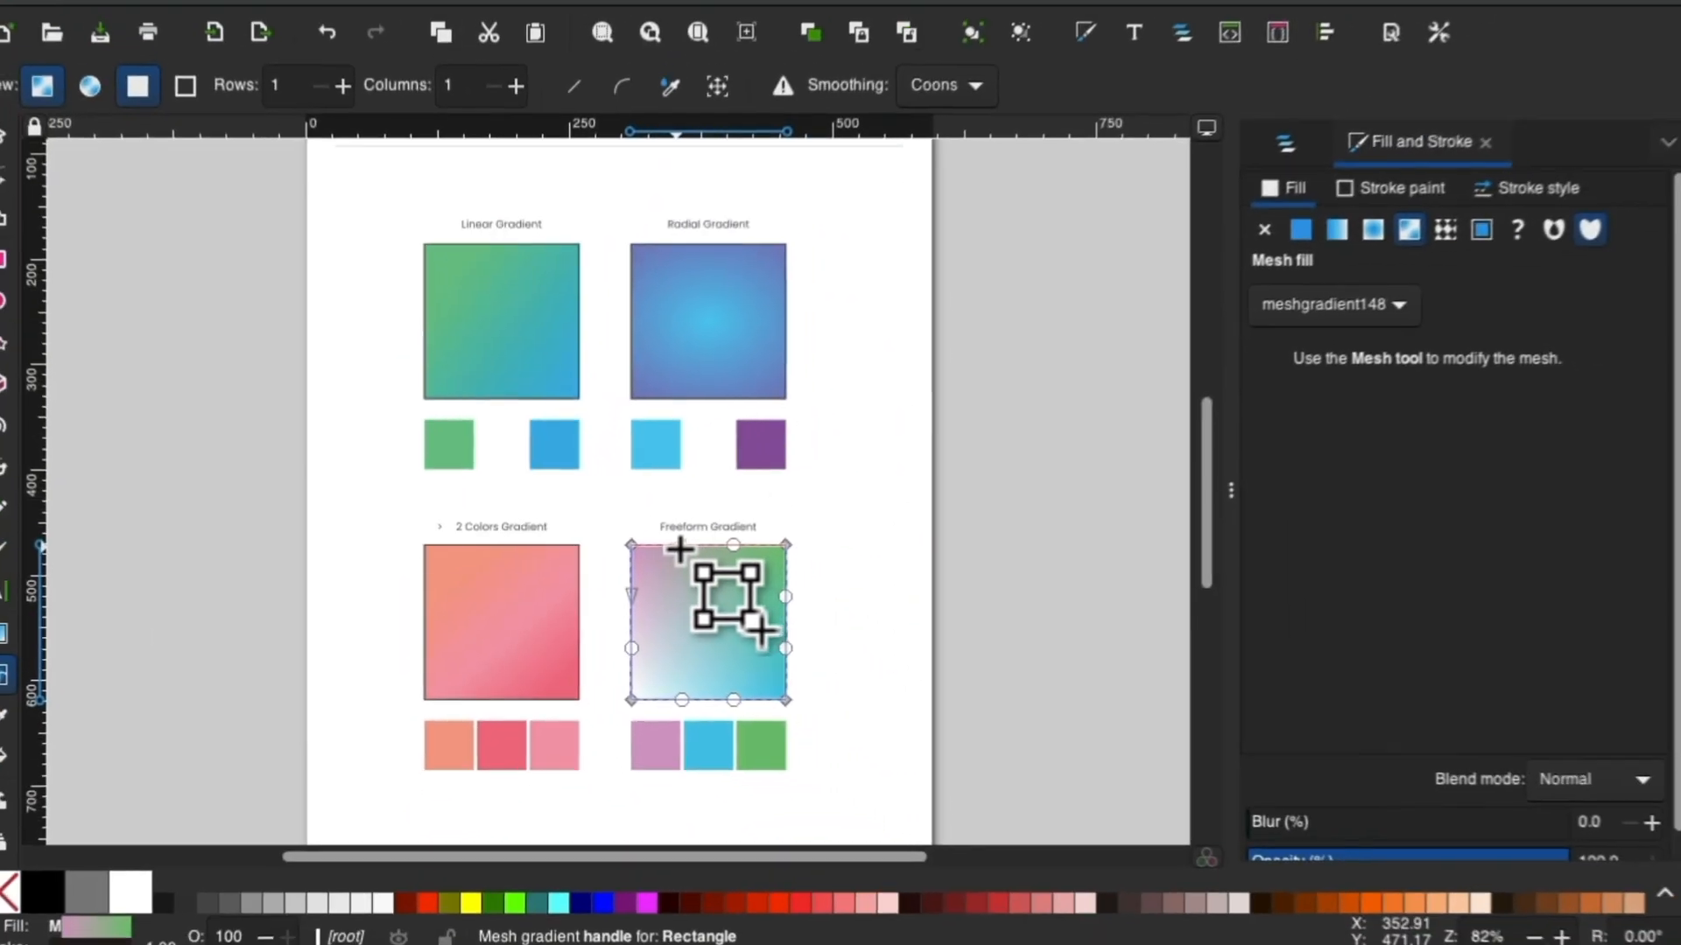
# Lengthen the handles of the mesh's upper-right and lower-left corner nodes to spread the green and white further into the square.
pyautogui.moveTo(668, 549); pyautogui.dragTo(674, 654)
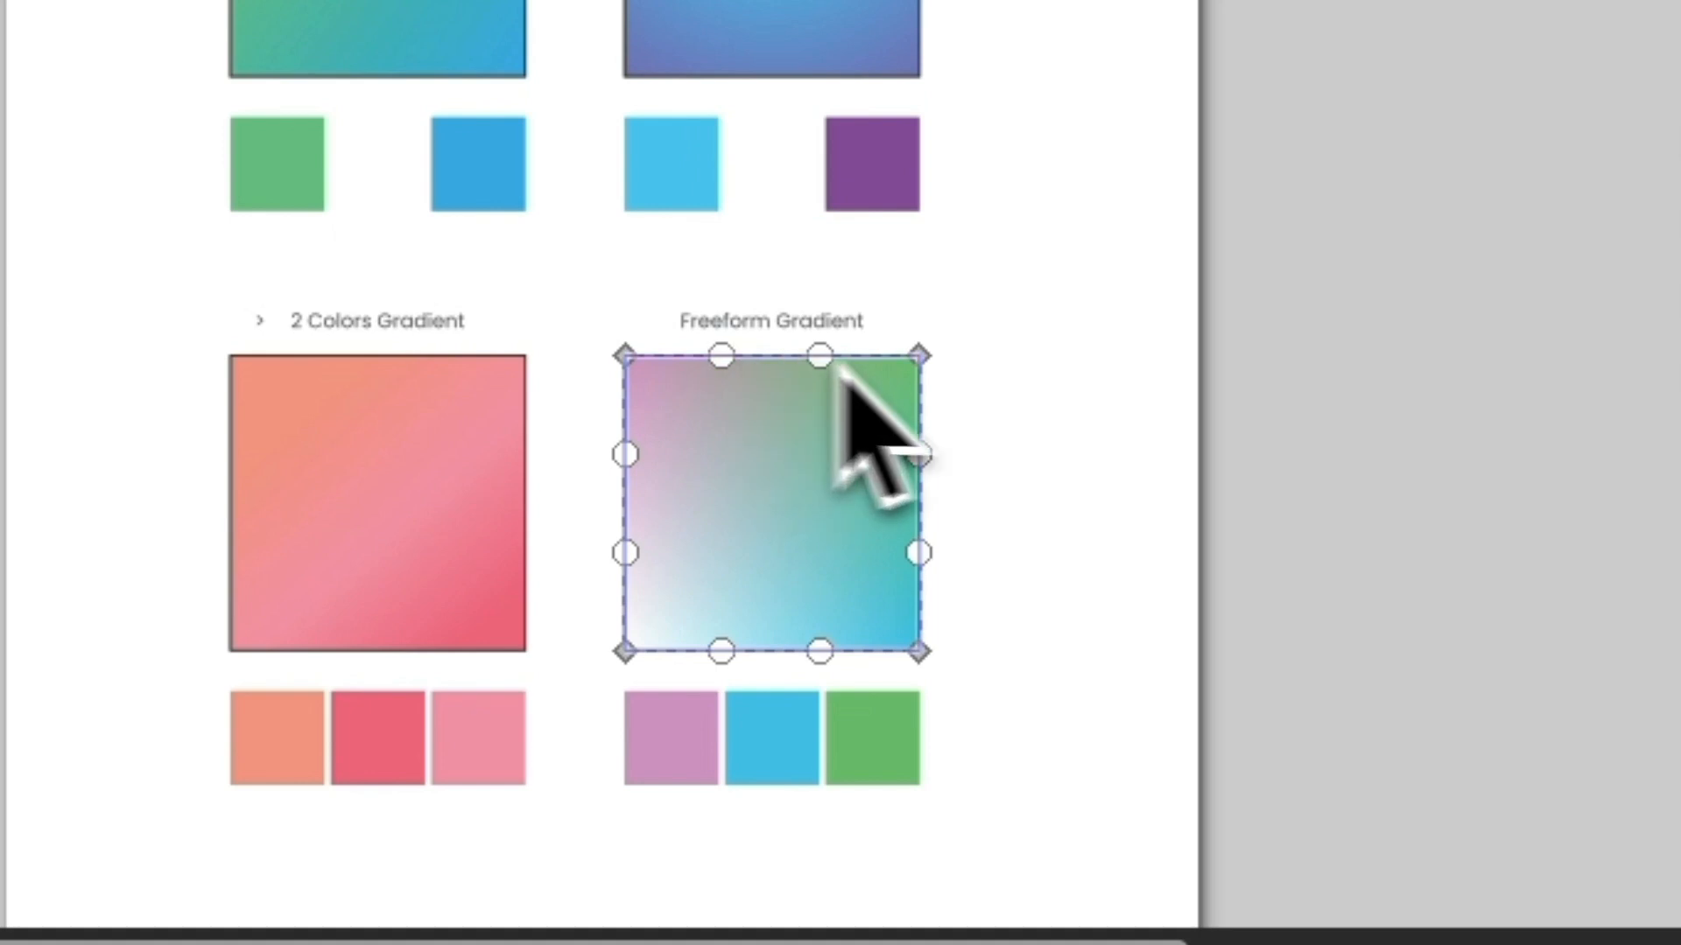
pyautogui.click(919, 357)
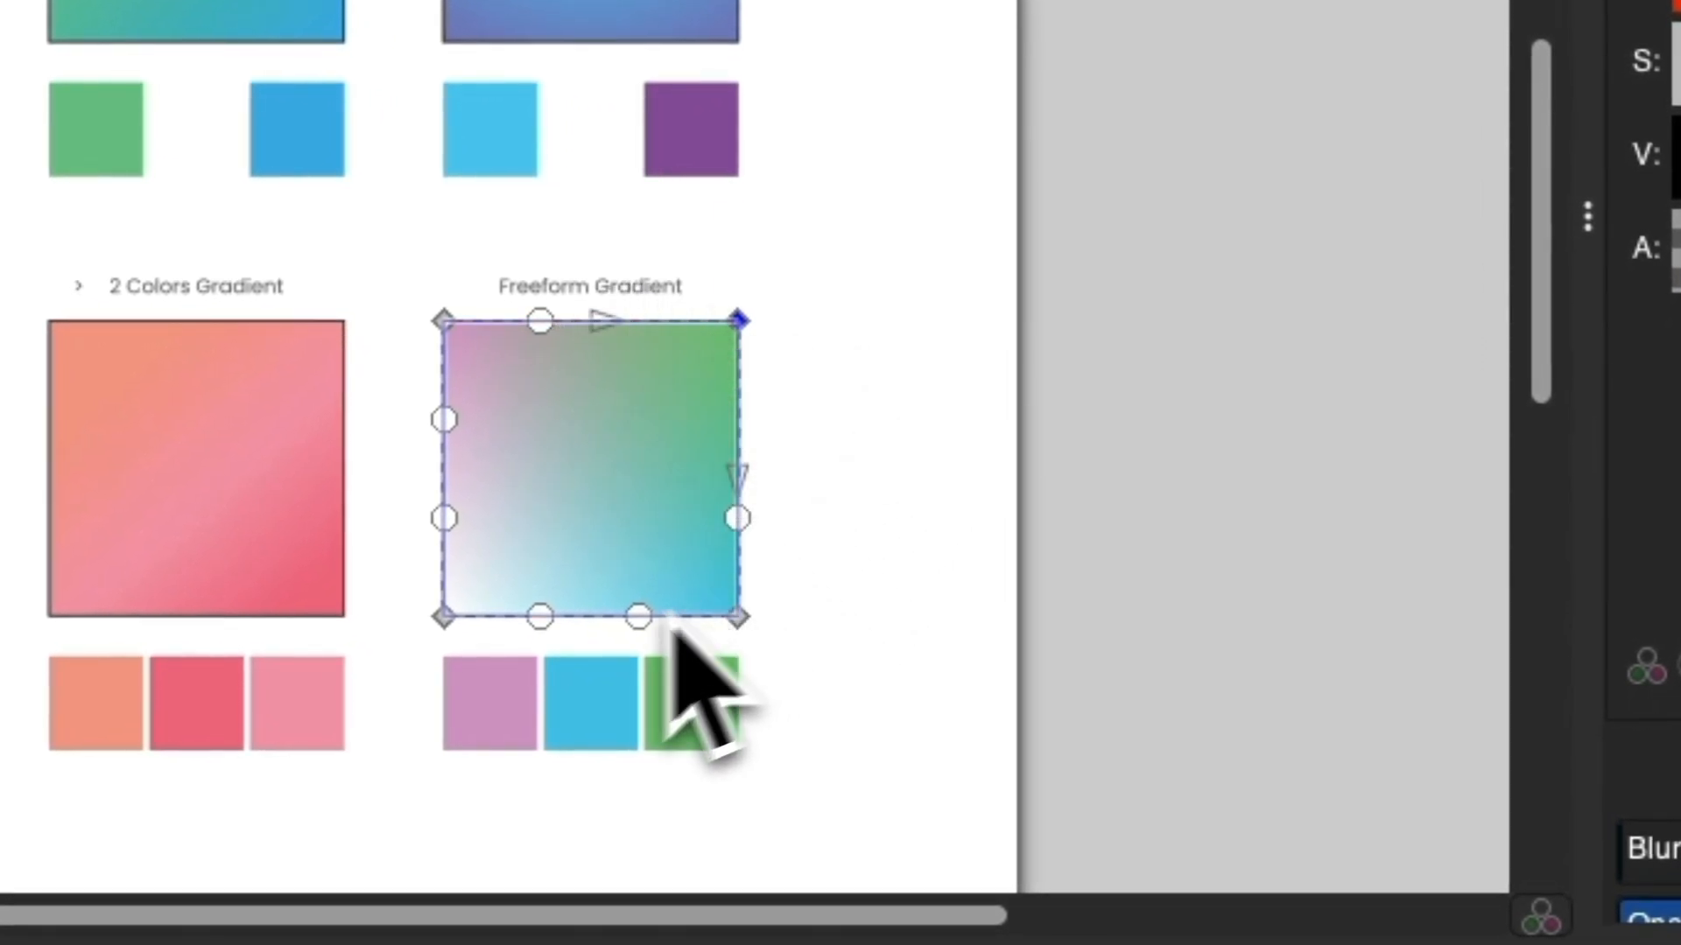
pyautogui.click(444, 615)
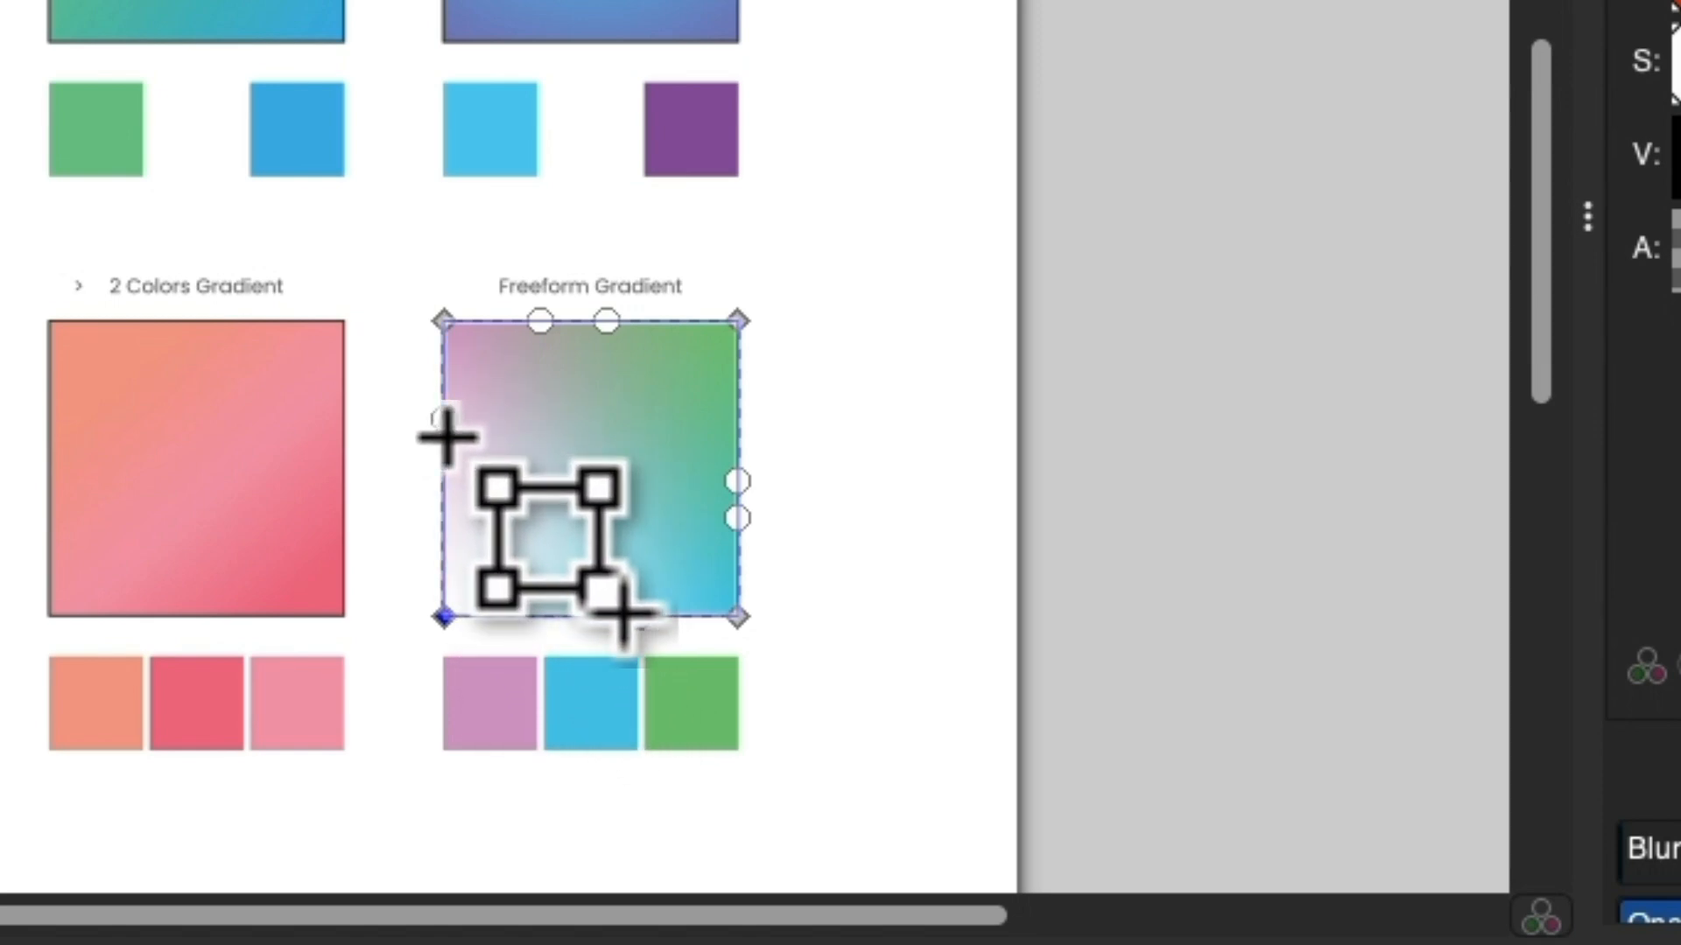
# Finish editing the mesh, switch to the Selector tool and deselect the Freeform Gradient square.
pyautogui.click(1175, 477)
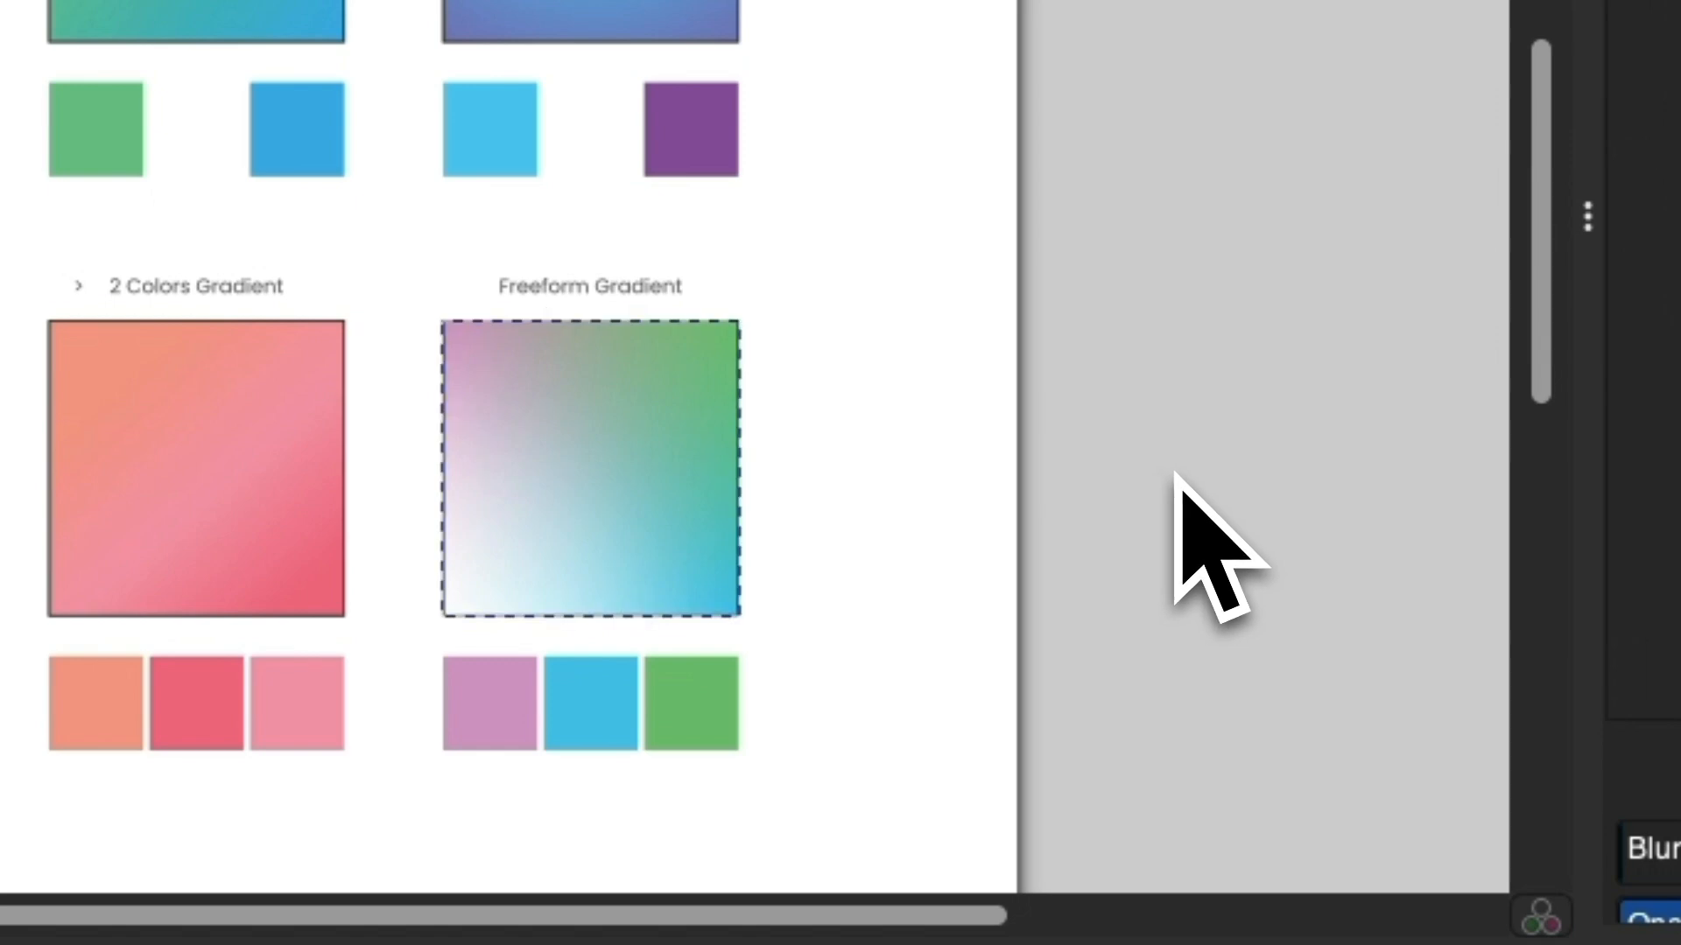
pyautogui.press('s')
pyautogui.click(978, 452)
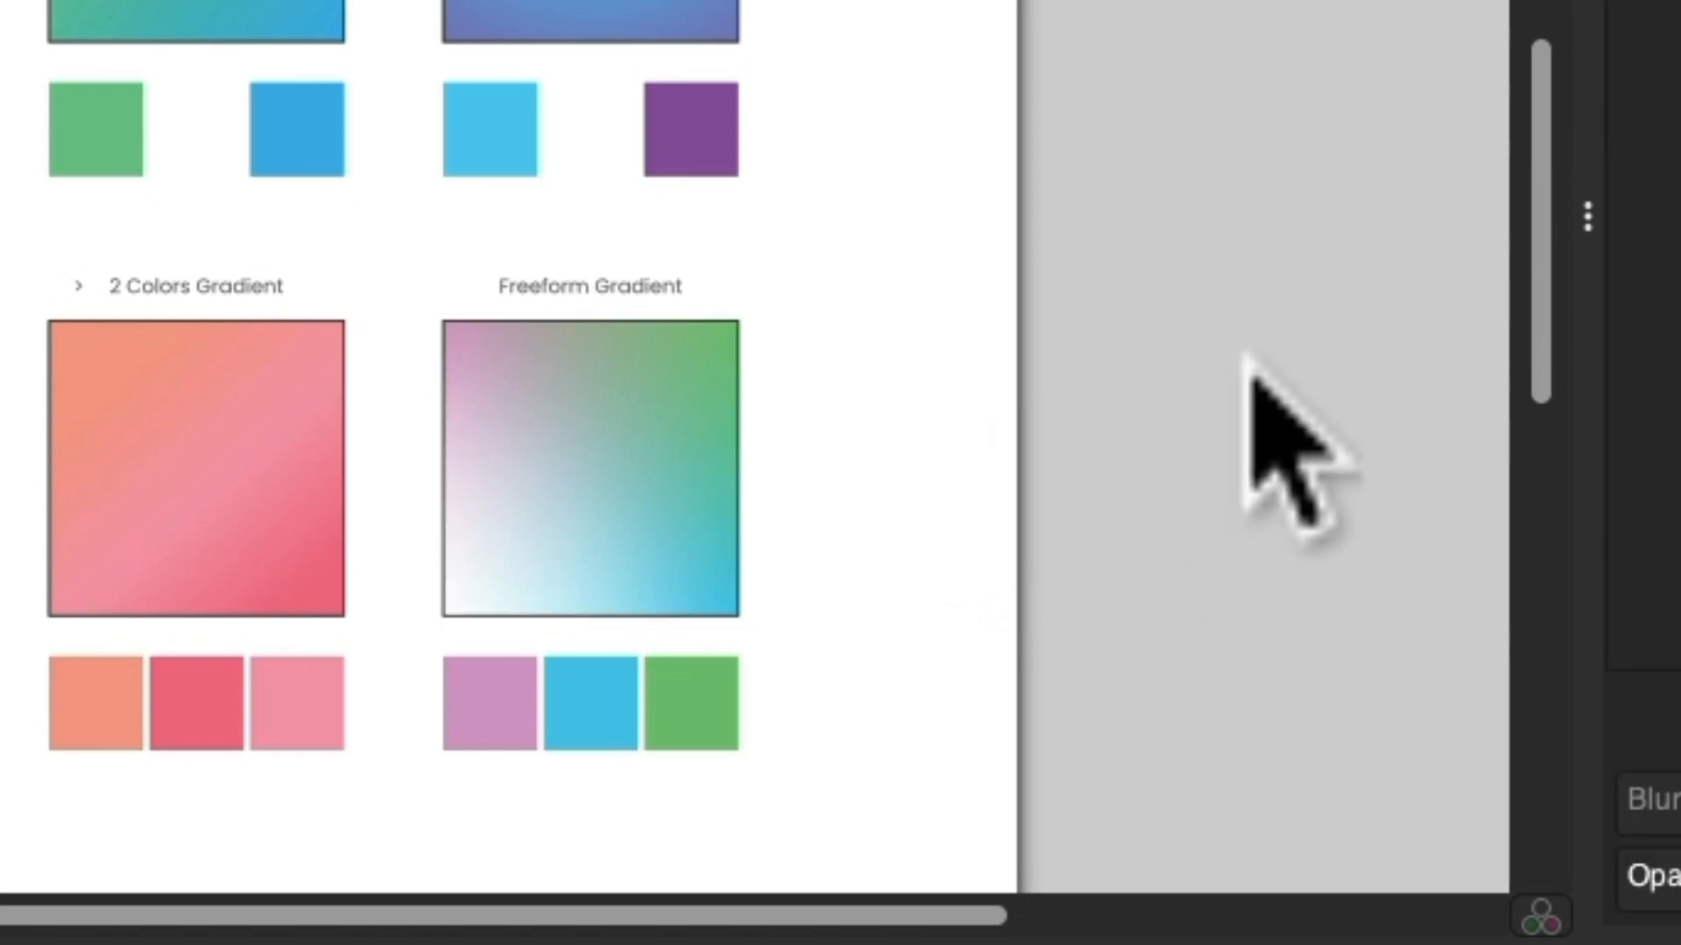